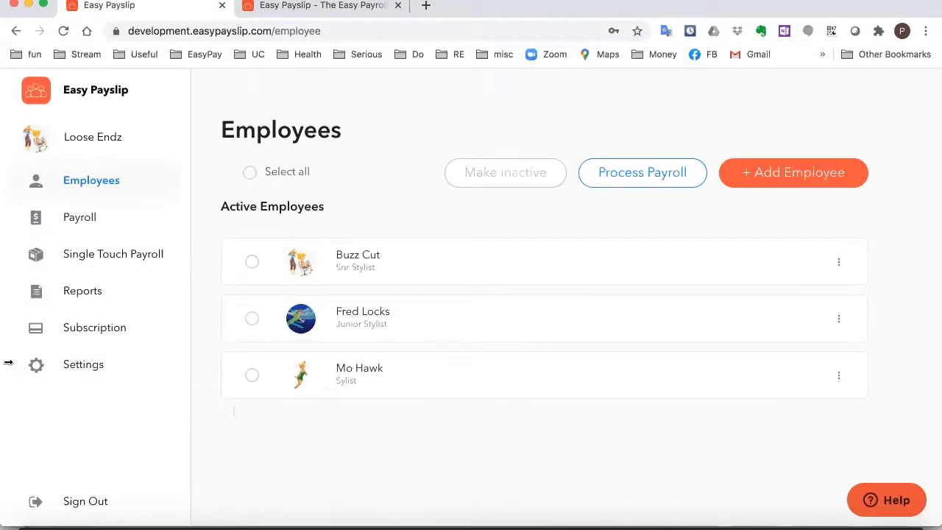
Open the Loose Endz registration page and review its details, including the verified ABN
{"action": "left_click", "coordinate": [78, 145]}
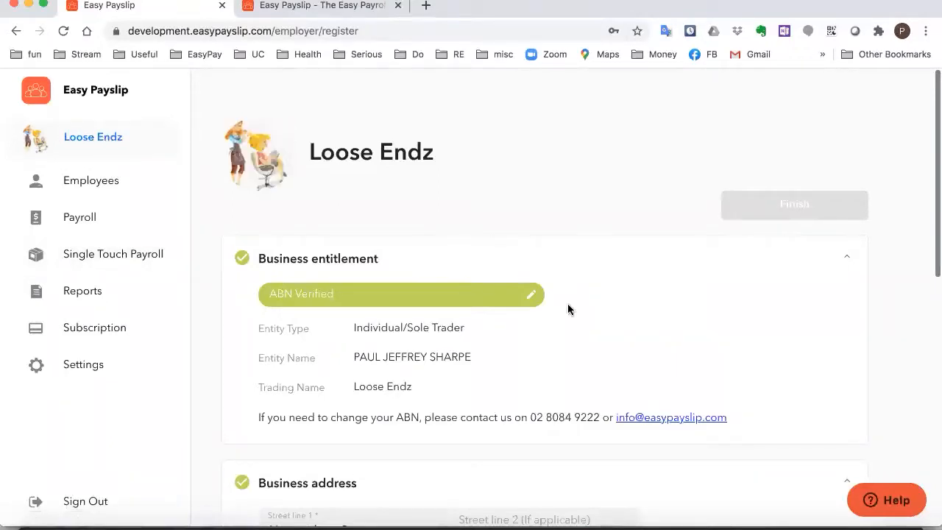
{"action": "scroll", "coordinate": [568, 309], "scroll_direction": "down", "scroll_amount": 2}
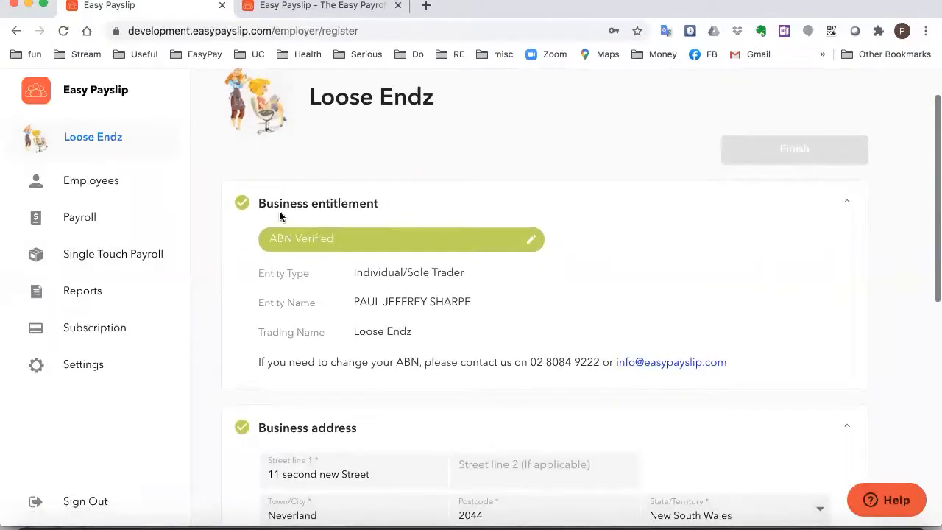
{"action": "scroll", "coordinate": [351, 298], "scroll_direction": "down", "scroll_amount": 1}
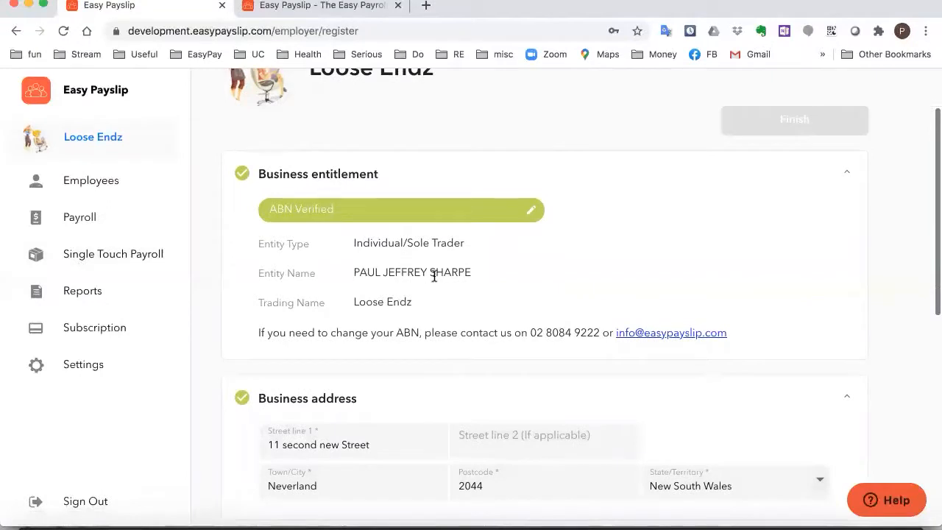
{"action": "scroll", "coordinate": [538, 273], "scroll_direction": "down", "scroll_amount": 1}
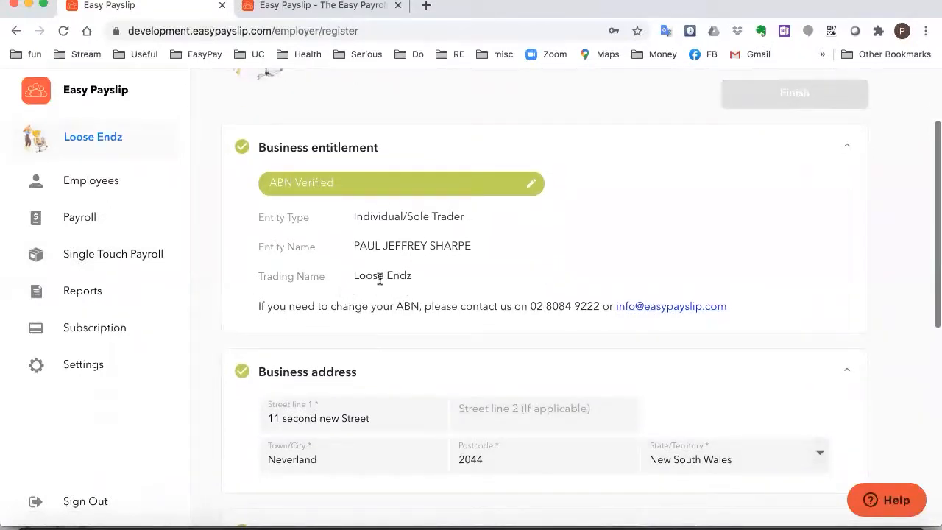
{"action": "scroll", "coordinate": [417, 298], "scroll_direction": "down", "scroll_amount": 5}
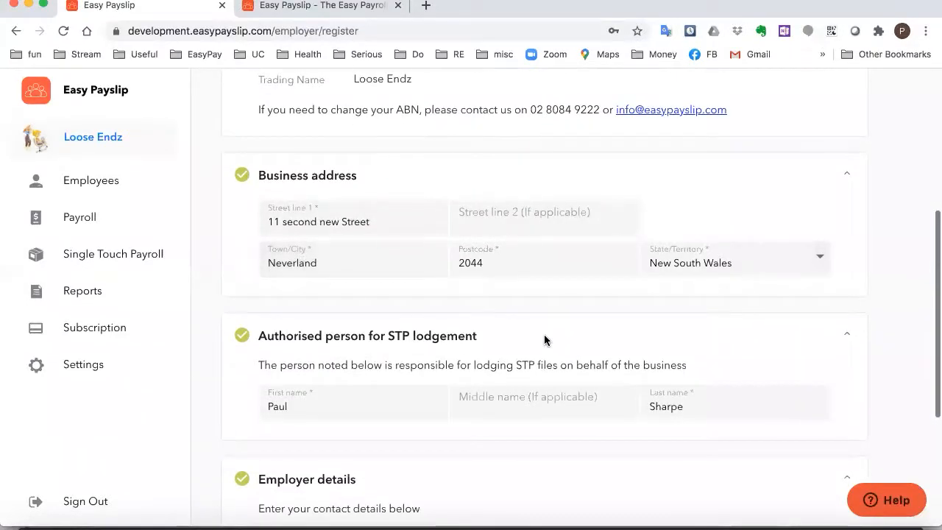
Scroll past the unedited business details and go to the Employees list of three active staff
{"action": "scroll", "coordinate": [545, 340], "scroll_direction": "down", "scroll_amount": 2}
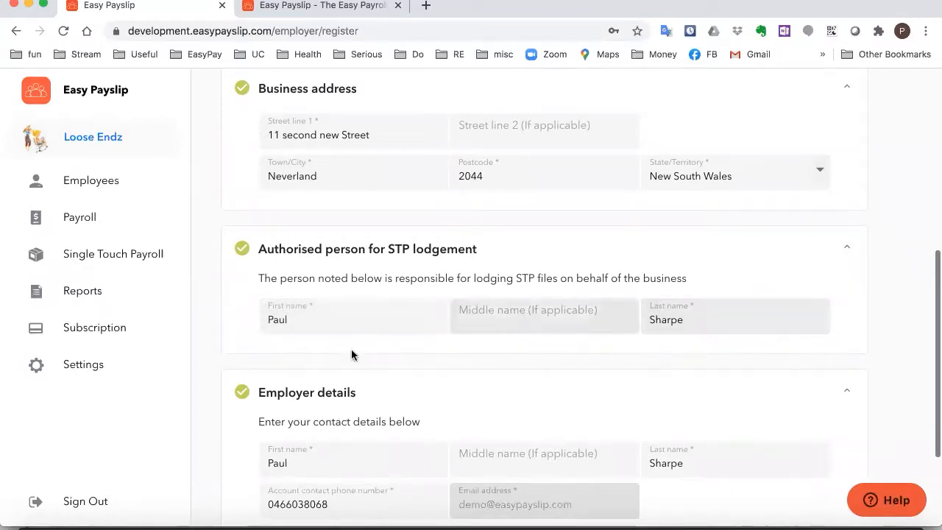
{"action": "scroll", "coordinate": [574, 330], "scroll_direction": "down", "scroll_amount": 3}
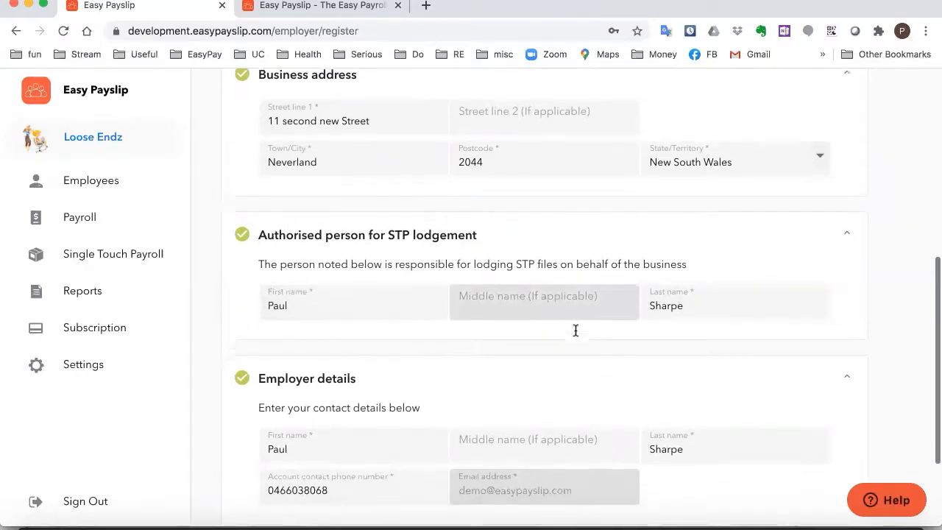
{"action": "scroll", "coordinate": [576, 330], "scroll_direction": "down", "scroll_amount": 1}
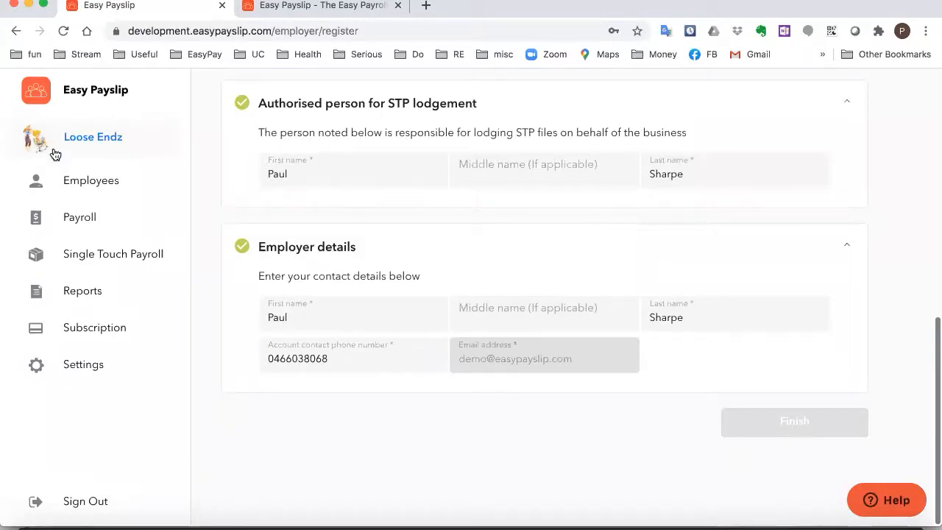
{"action": "left_click", "coordinate": [89, 186]}
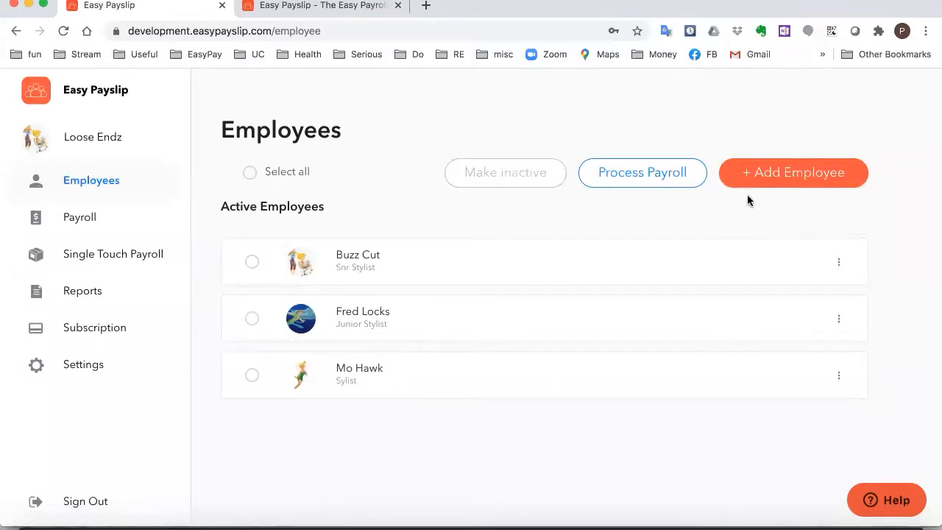
Open the Snr Stylist's record and review personal, address and payroll details (Permanent, started 26/11/2019)
{"action": "left_click", "coordinate": [371, 262]}
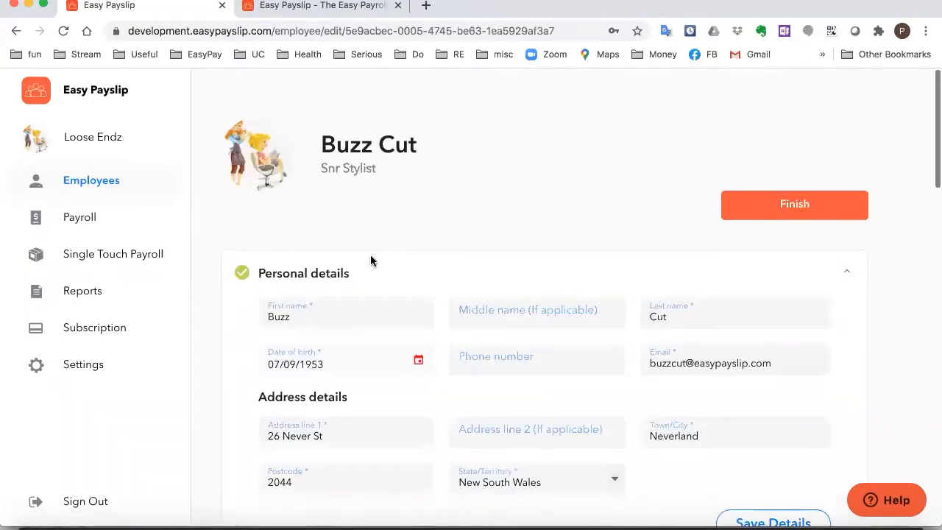
{"action": "scroll", "coordinate": [335, 190], "scroll_direction": "down", "scroll_amount": 2}
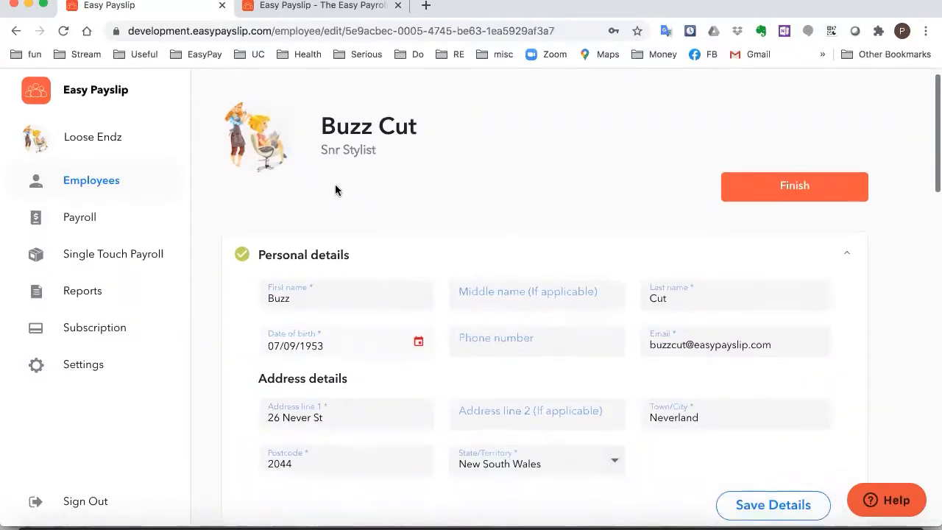
{"action": "scroll", "coordinate": [335, 190], "scroll_direction": "down", "scroll_amount": 1}
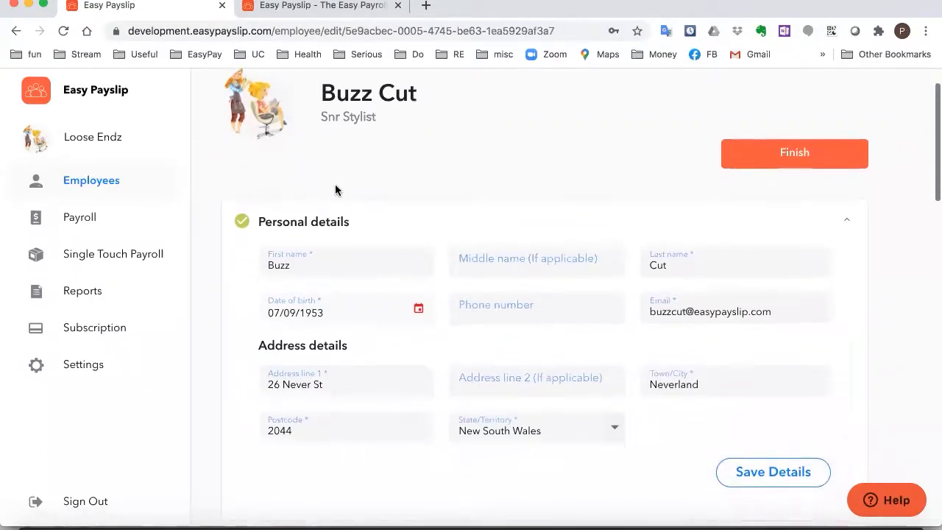
{"action": "scroll", "coordinate": [328, 189], "scroll_direction": "down", "scroll_amount": 1}
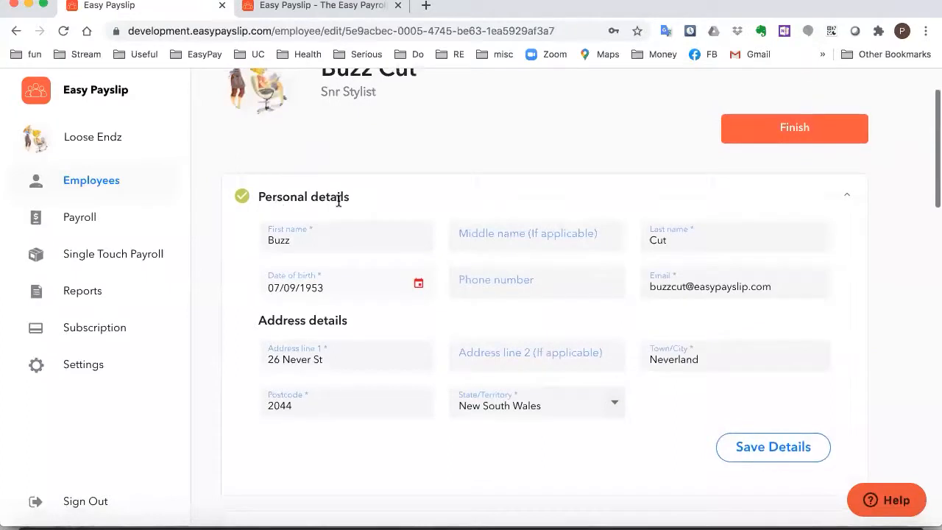
{"action": "scroll", "coordinate": [366, 219], "scroll_direction": "down", "scroll_amount": 1}
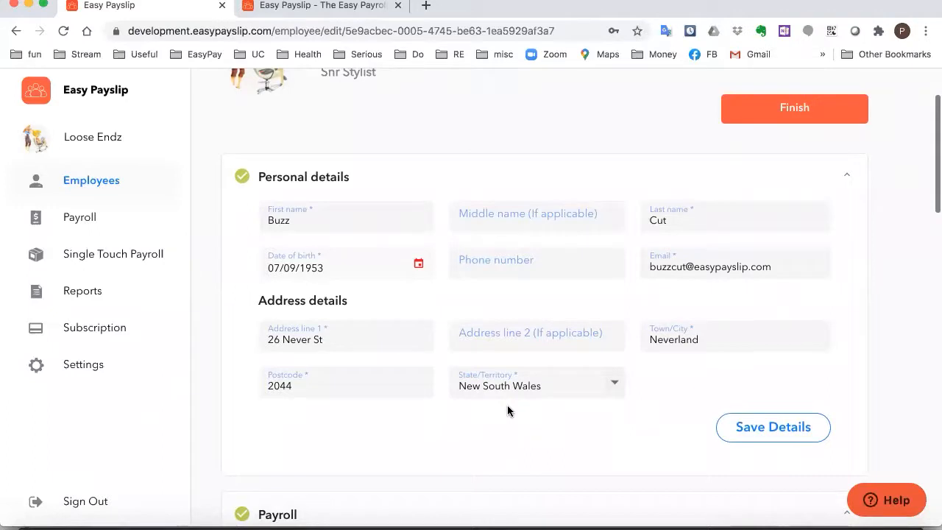
{"action": "scroll", "coordinate": [397, 434], "scroll_direction": "down", "scroll_amount": 3}
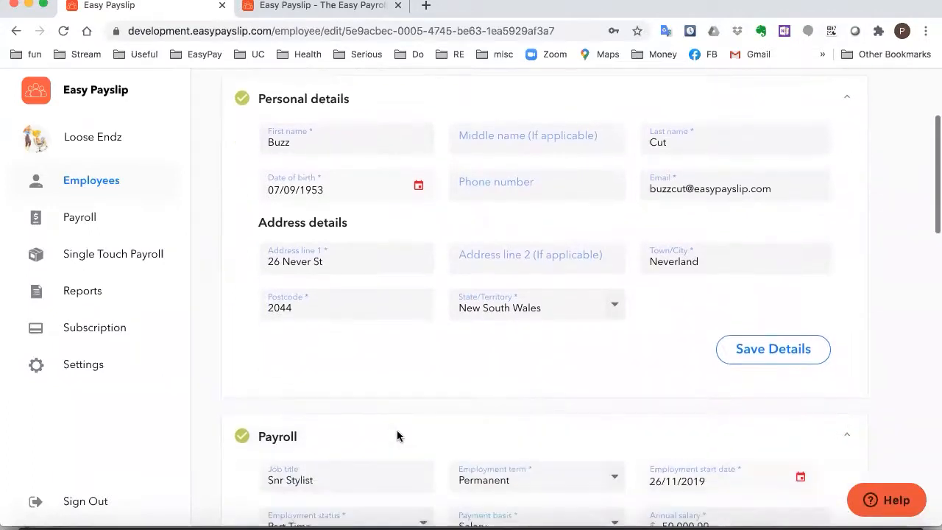
{"action": "scroll", "coordinate": [397, 436], "scroll_direction": "down", "scroll_amount": 6}
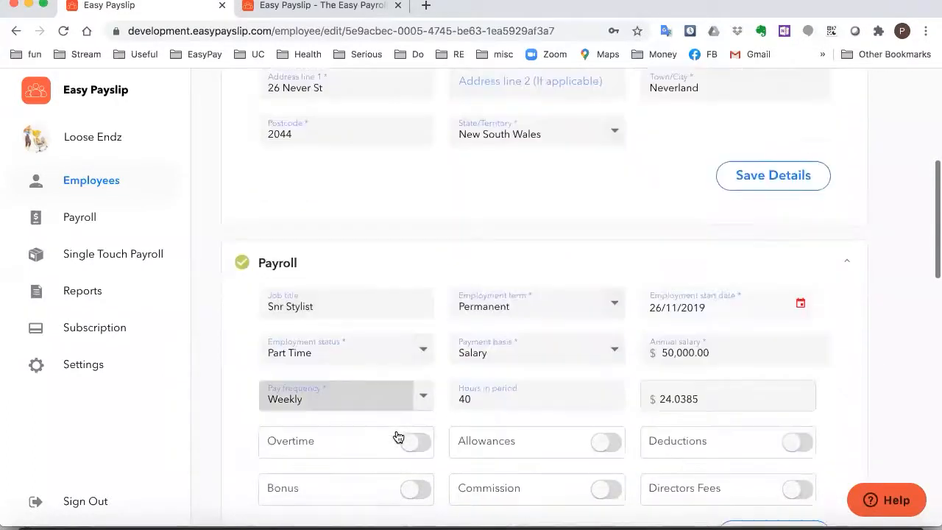
{"action": "scroll", "coordinate": [397, 436], "scroll_direction": "down", "scroll_amount": 3}
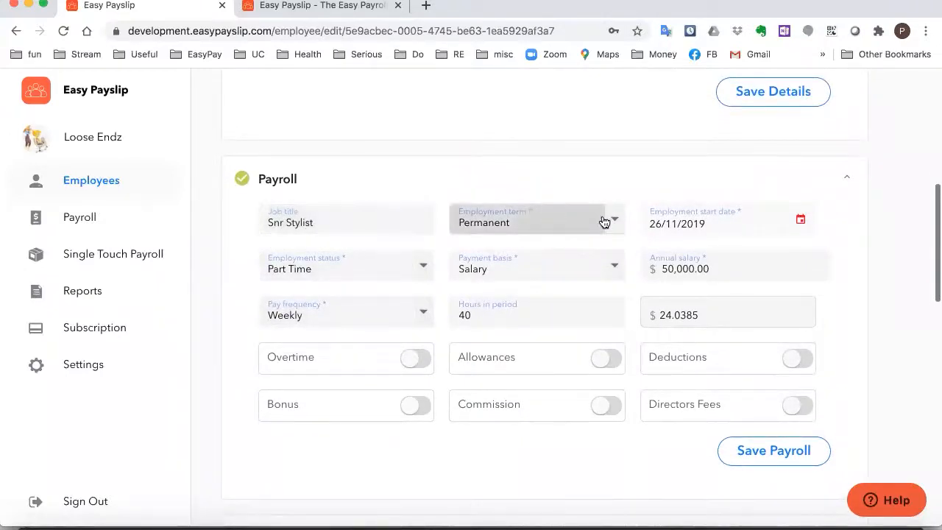
{"action": "left_click", "coordinate": [616, 223]}
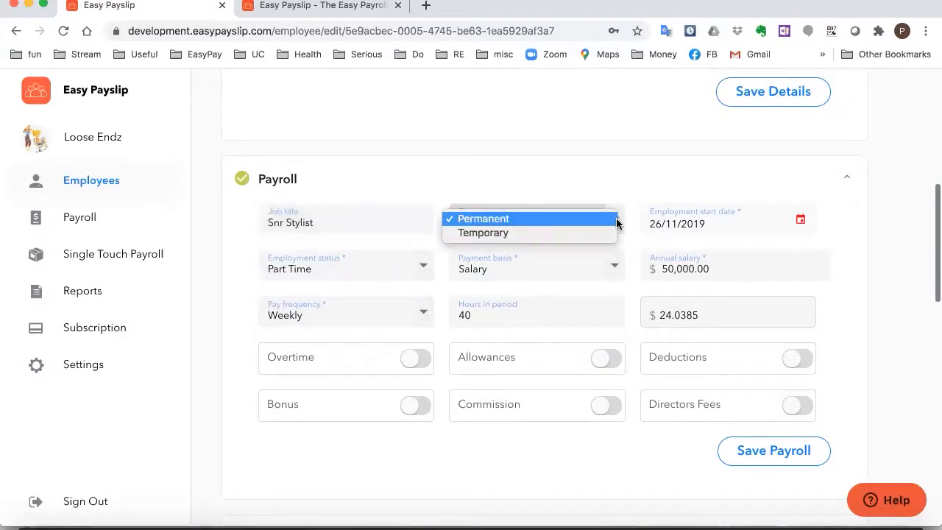
{"action": "left_click", "coordinate": [670, 174]}
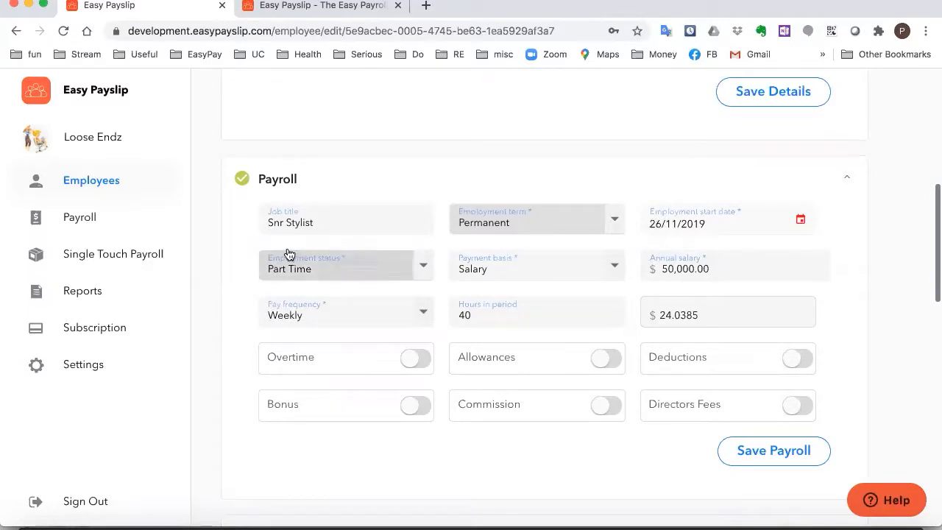
{"action": "left_click", "coordinate": [425, 272]}
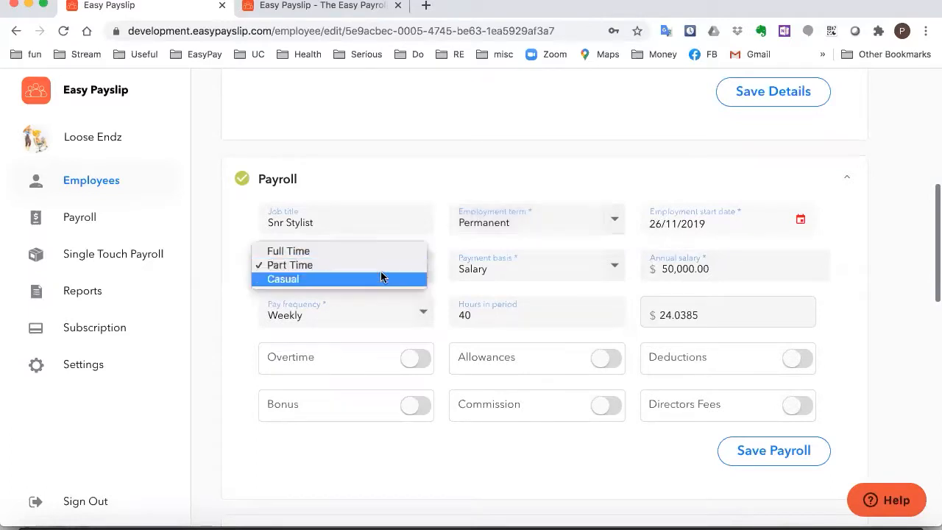
{"action": "left_click", "coordinate": [219, 272]}
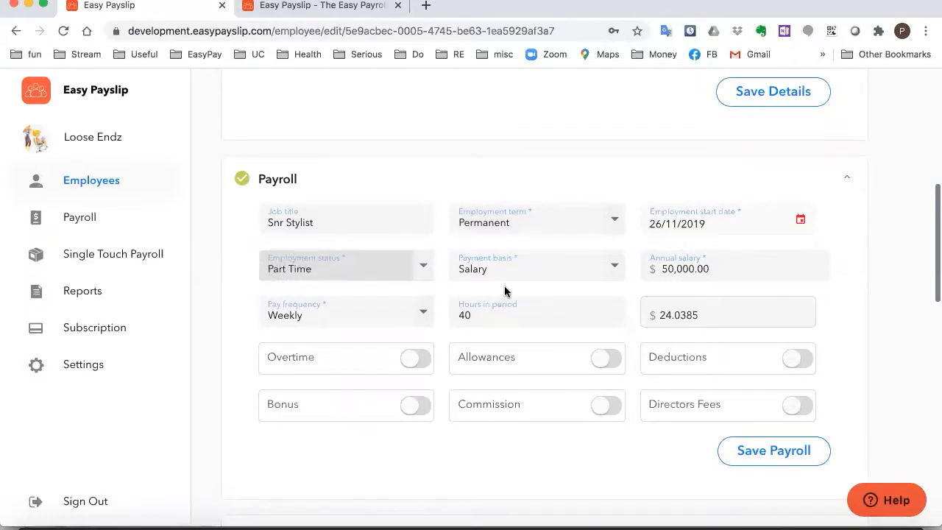
{"action": "left_click", "coordinate": [614, 266]}
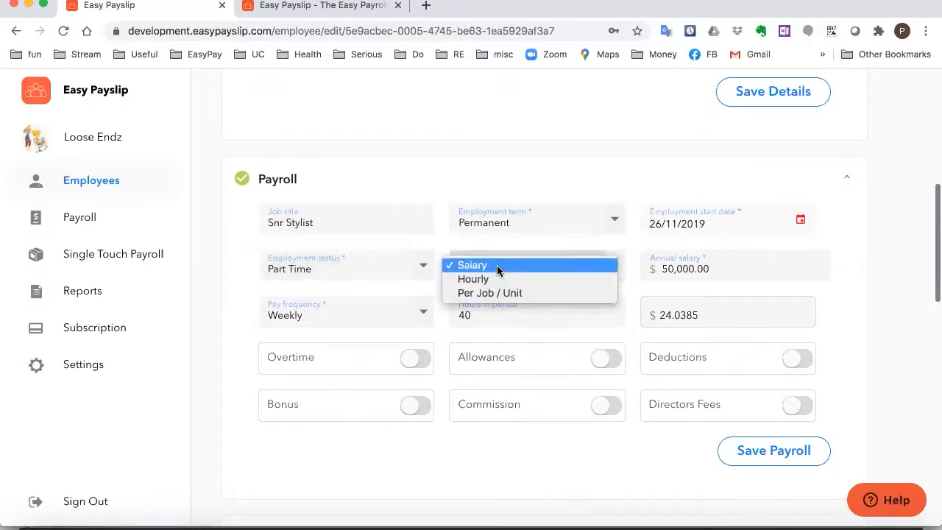
{"action": "left_click", "coordinate": [846, 254]}
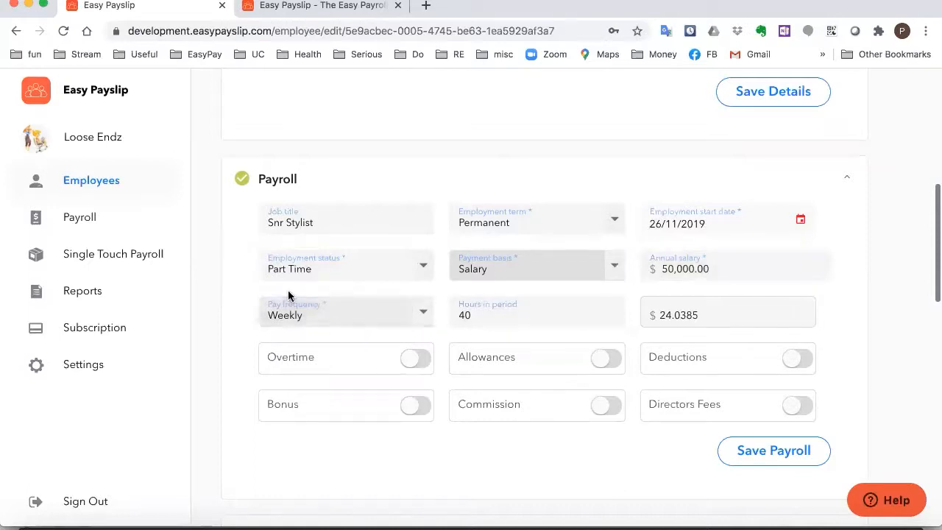
{"action": "left_click", "coordinate": [417, 319]}
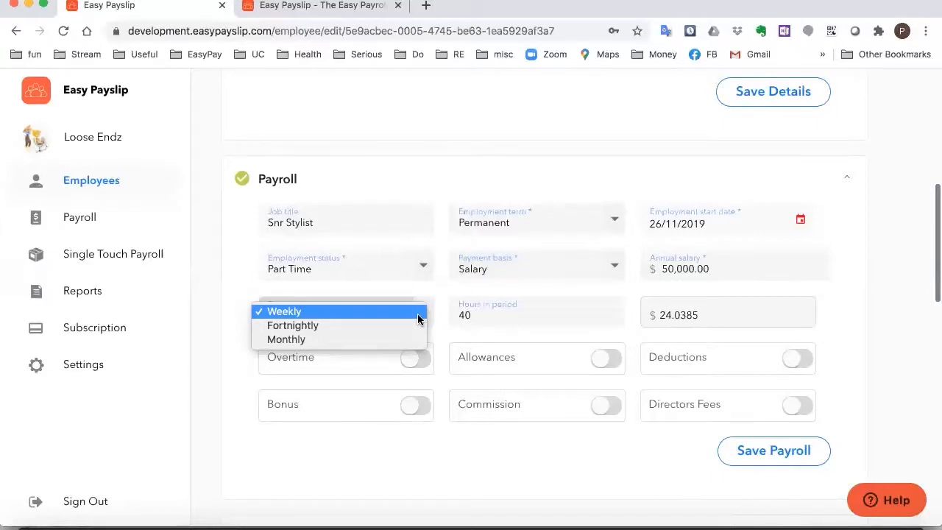
{"action": "left_click", "coordinate": [236, 337]}
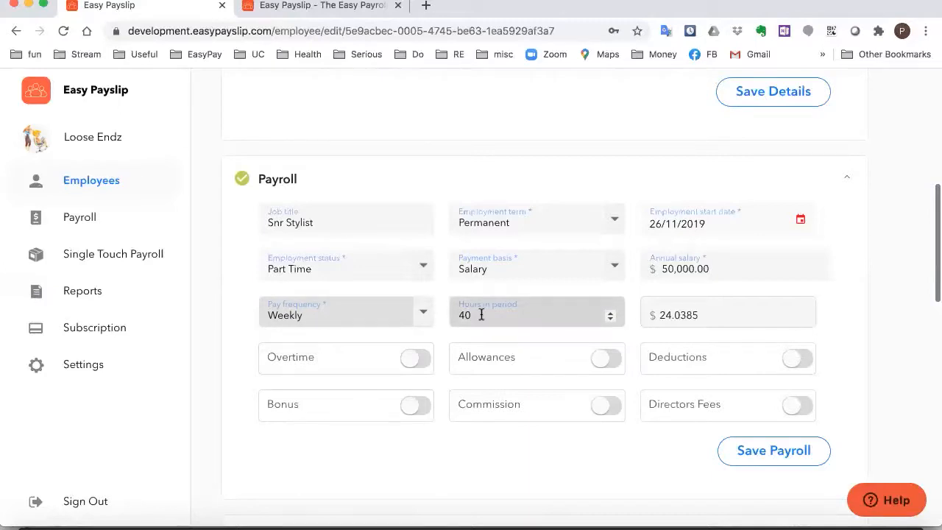
Try Fortnightly pay with 80 hours, then revert the Snr Stylist to Weekly at 38 hours
{"action": "left_click", "coordinate": [423, 314]}
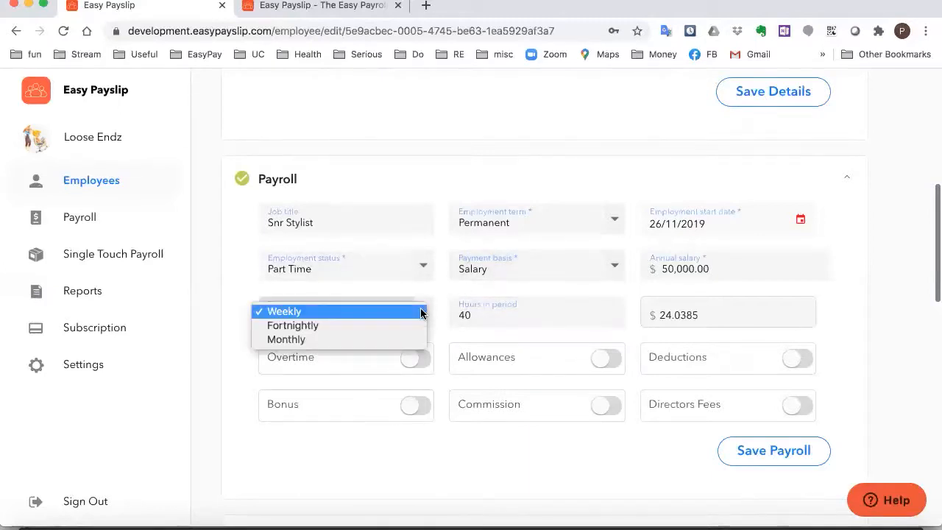
{"action": "left_click", "coordinate": [318, 325]}
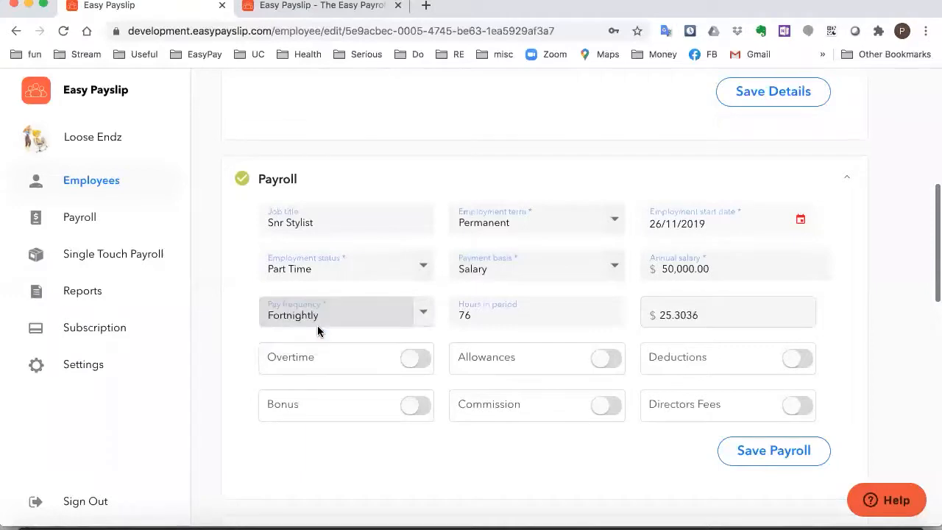
{"action": "double_click", "coordinate": [479, 314]}
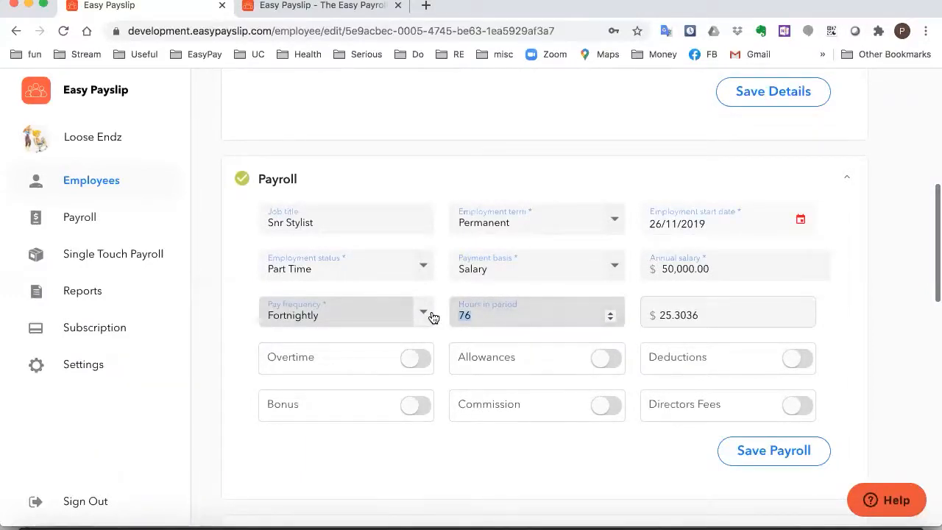
{"action": "type", "text": "80"}
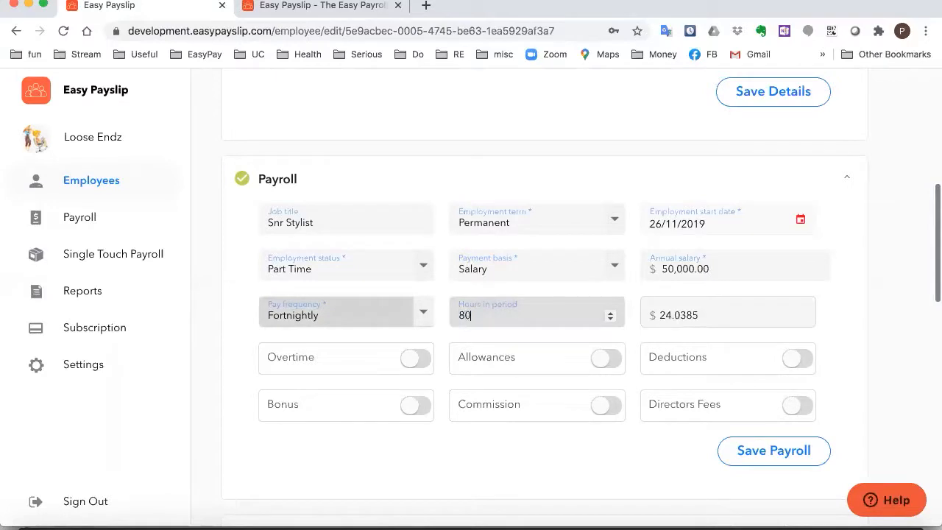
{"action": "left_click", "coordinate": [425, 313]}
{"action": "left_click", "coordinate": [351, 299]}
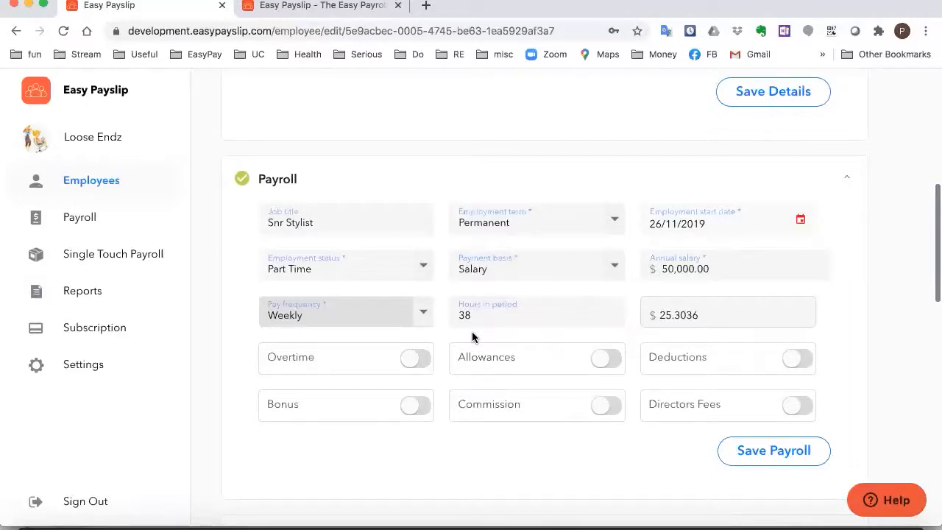
{"action": "scroll", "coordinate": [417, 433], "scroll_direction": "down", "scroll_amount": 1}
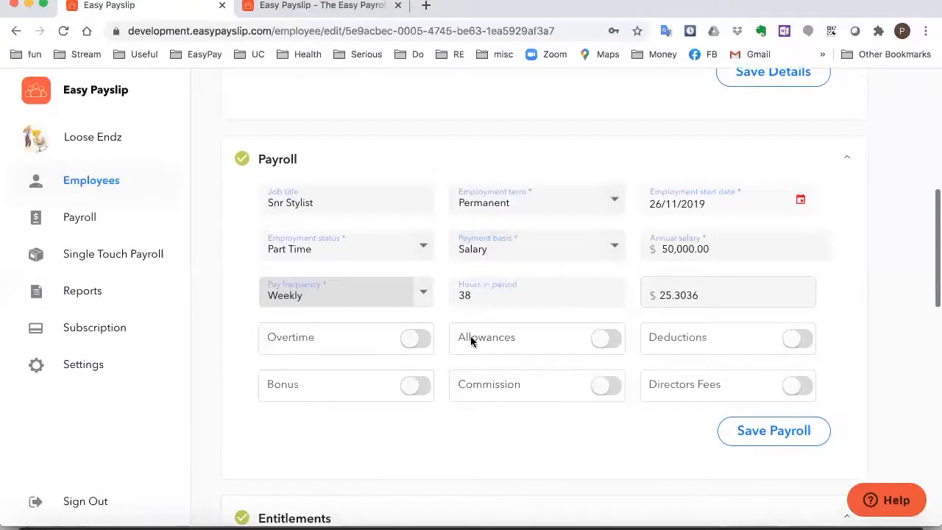
{"action": "left_click", "coordinate": [407, 347]}
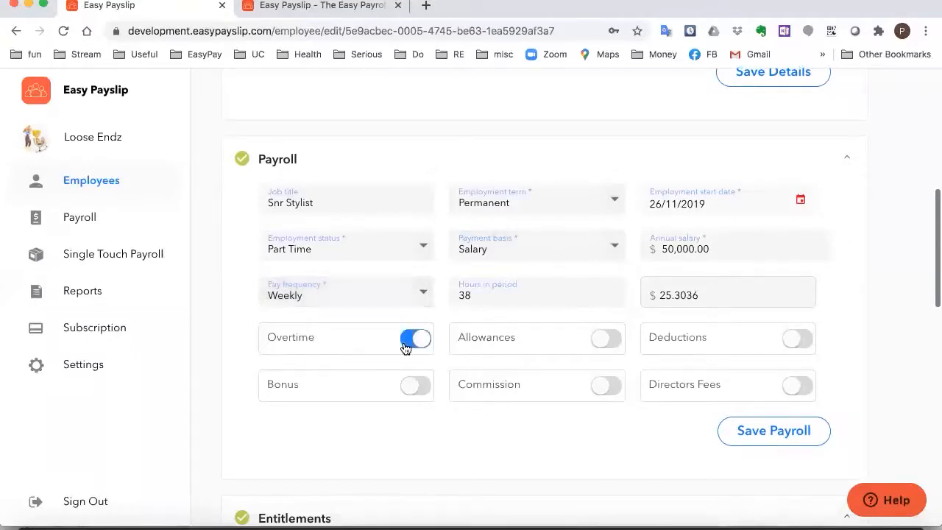
{"action": "left_click", "coordinate": [415, 346]}
{"action": "left_click", "coordinate": [415, 340]}
{"action": "left_click", "coordinate": [606, 343]}
{"action": "left_click", "coordinate": [604, 343]}
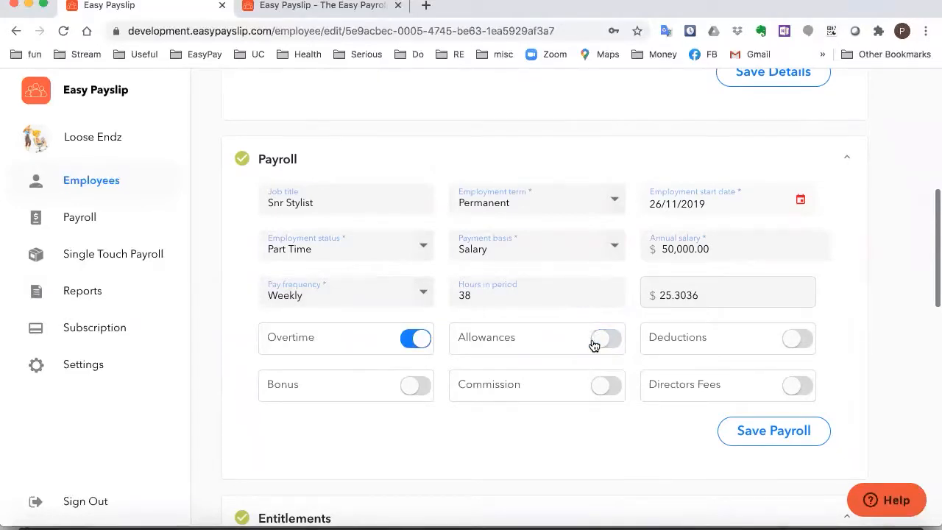
{"action": "left_click", "coordinate": [599, 347]}
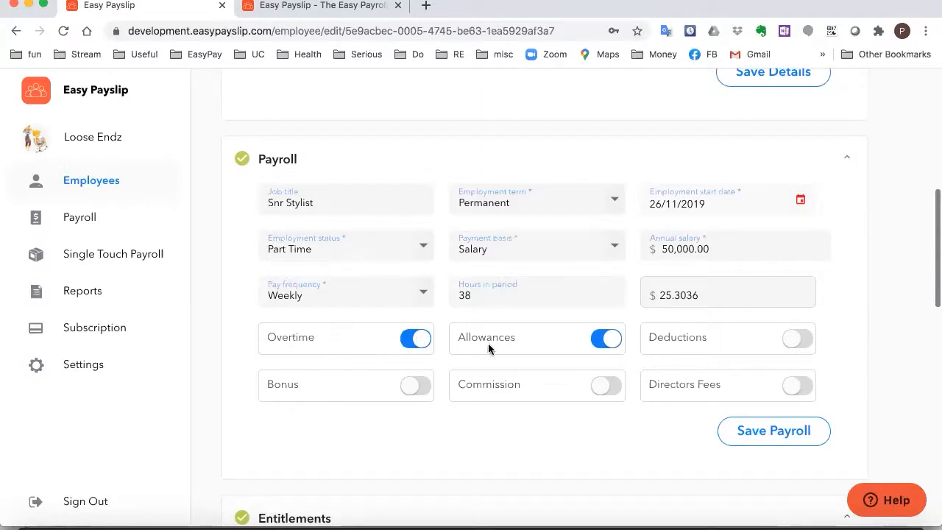
{"action": "left_click", "coordinate": [416, 338]}
{"action": "left_click", "coordinate": [612, 343]}
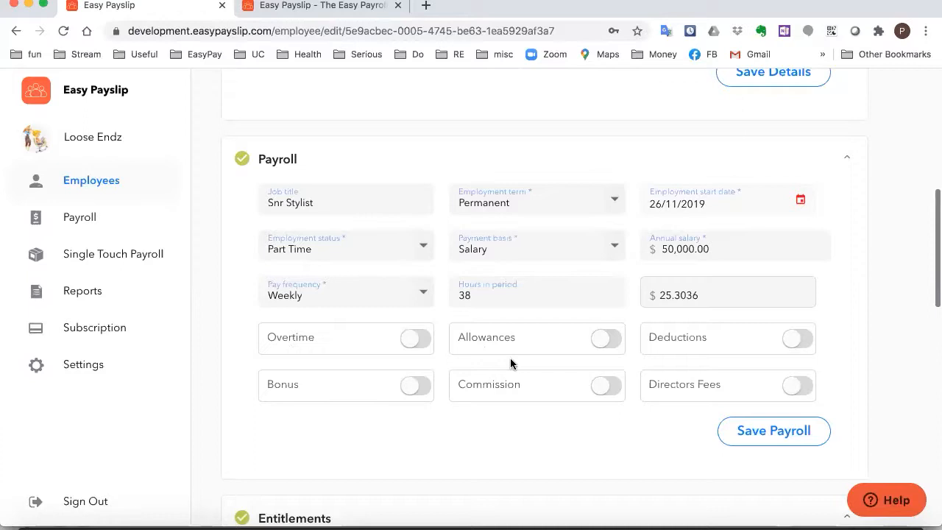
{"action": "left_click", "coordinate": [424, 342]}
{"action": "left_click", "coordinate": [598, 337]}
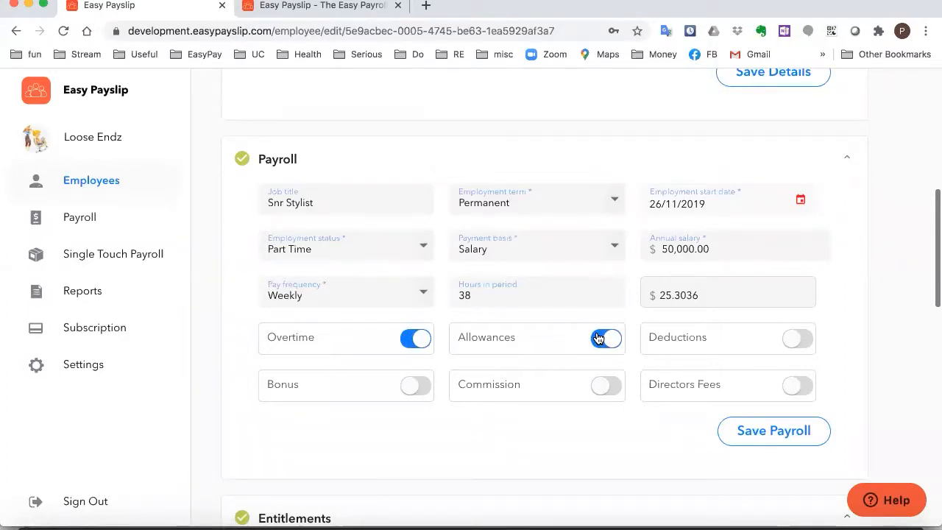
{"action": "left_click", "coordinate": [598, 338]}
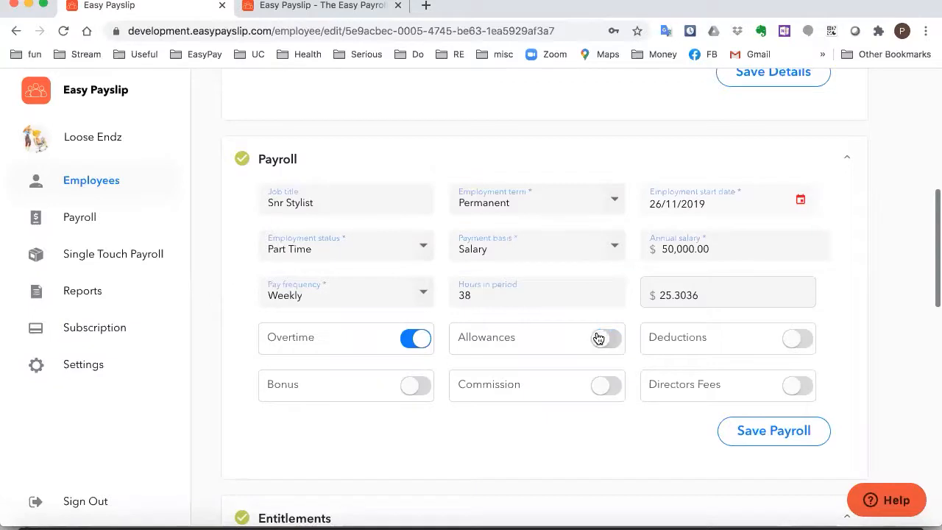
{"action": "left_click", "coordinate": [414, 338]}
{"action": "scroll", "coordinate": [549, 385], "scroll_direction": "down", "scroll_amount": 1}
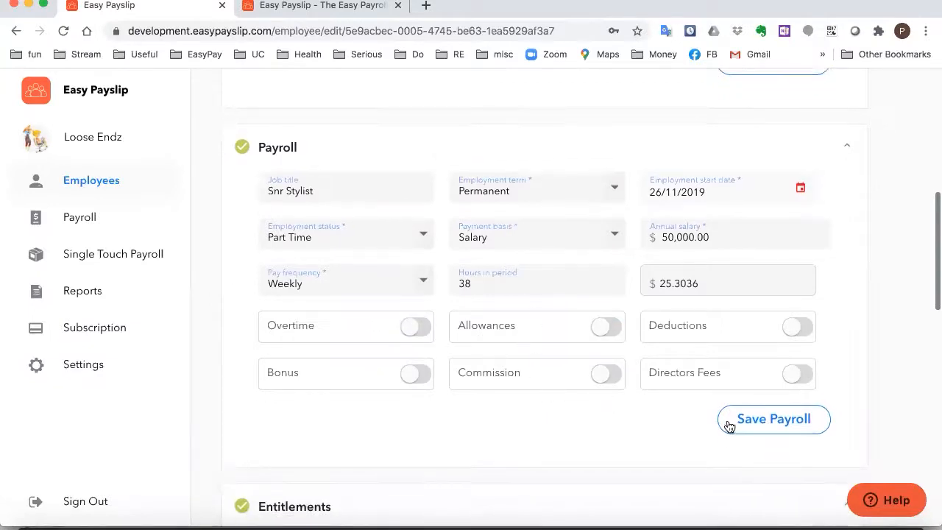
Save the Snr Stylist's payroll settings and scroll to the Entitlements section
{"action": "left_click", "coordinate": [738, 426]}
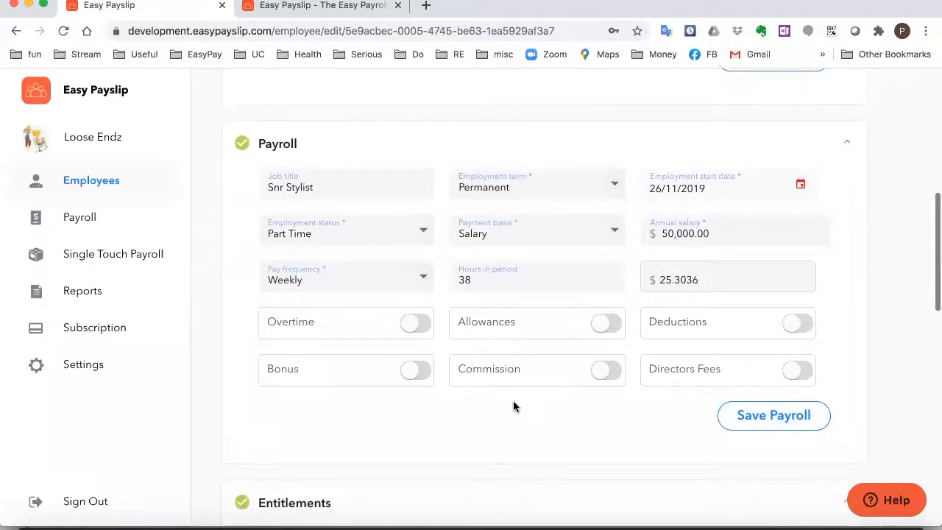
{"action": "scroll", "coordinate": [513, 400], "scroll_direction": "down", "scroll_amount": 4}
{"action": "right_click", "coordinate": [512, 407]}
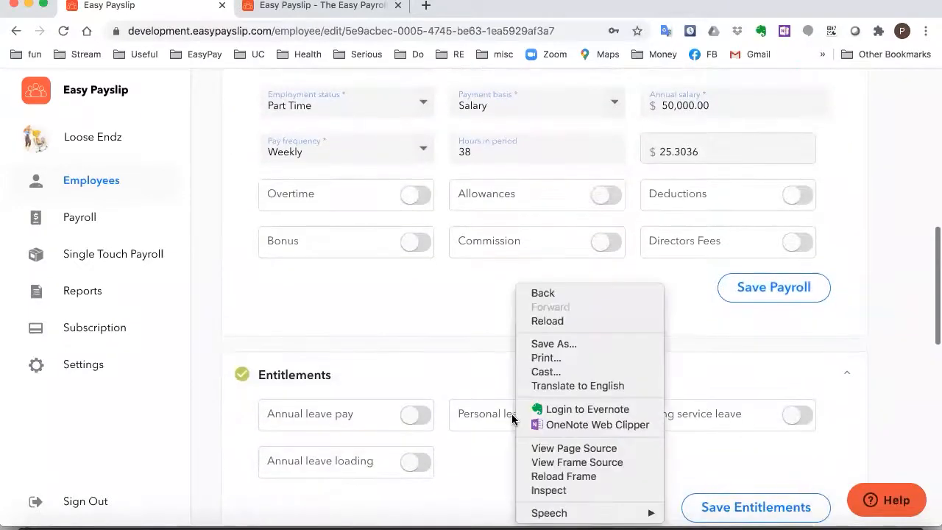
{"action": "left_click", "coordinate": [455, 368]}
{"action": "scroll", "coordinate": [455, 368], "scroll_direction": "down", "scroll_amount": 4}
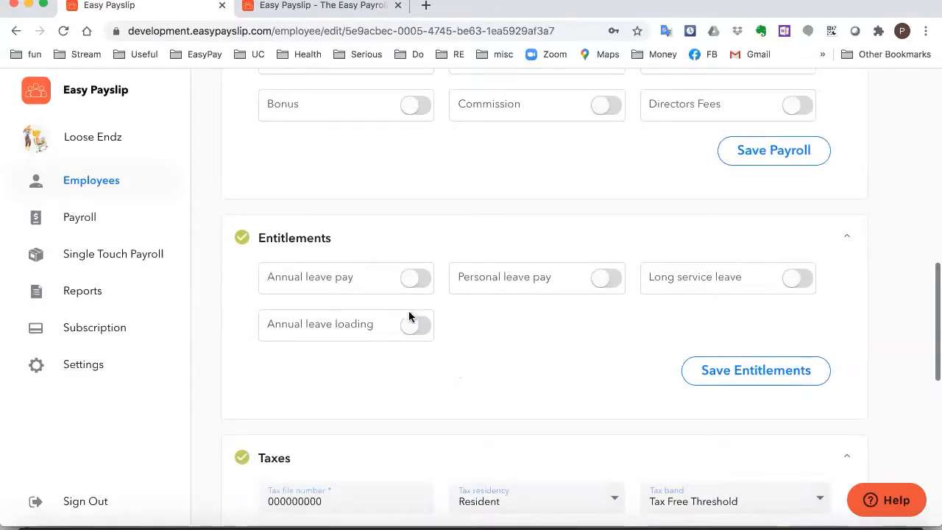
Toggle Annual leave pay on and back off, then review the Resident, Tax Free Threshold taxes
{"action": "left_click", "coordinate": [425, 285]}
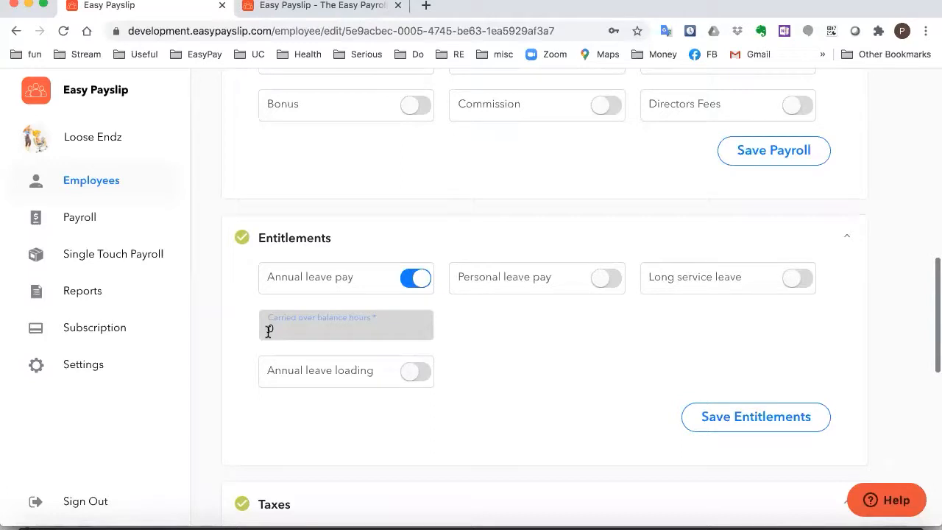
{"action": "left_click", "coordinate": [415, 280]}
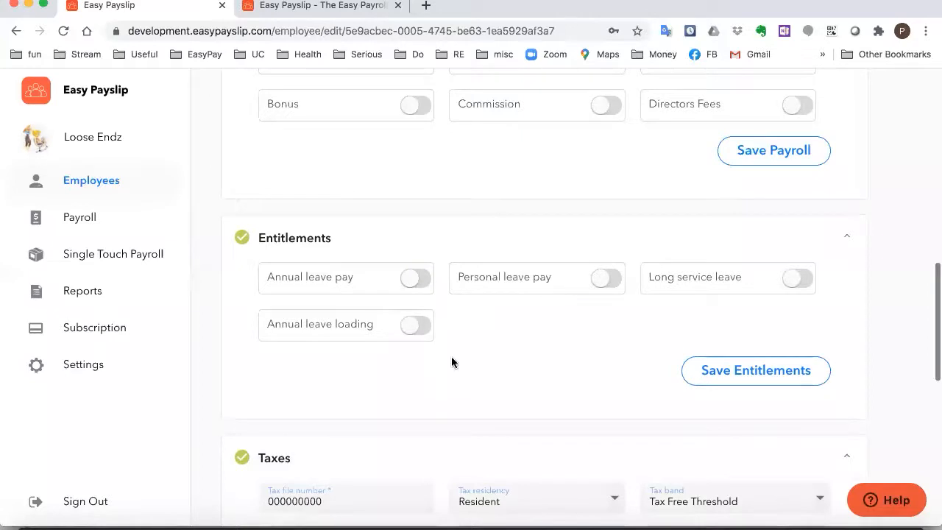
{"action": "scroll", "coordinate": [530, 318], "scroll_direction": "down", "scroll_amount": 3}
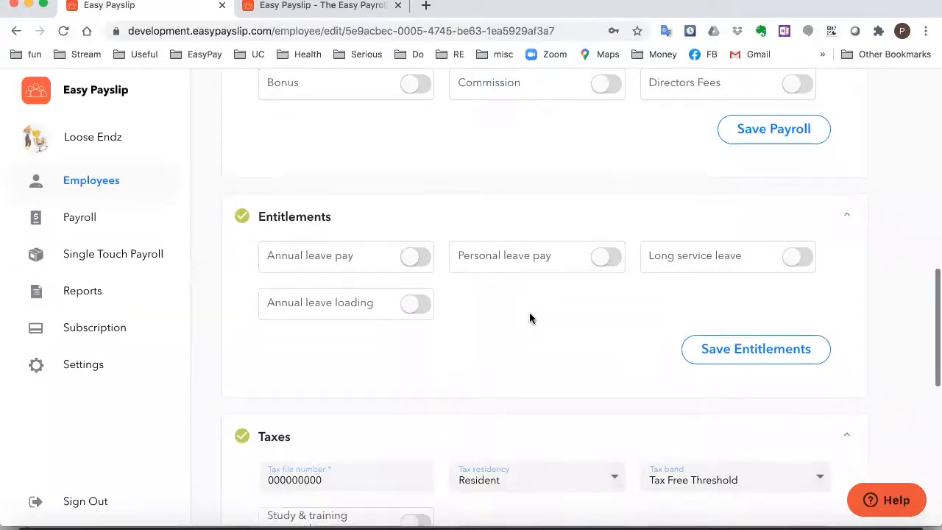
{"action": "scroll", "coordinate": [529, 318], "scroll_direction": "down", "scroll_amount": 3}
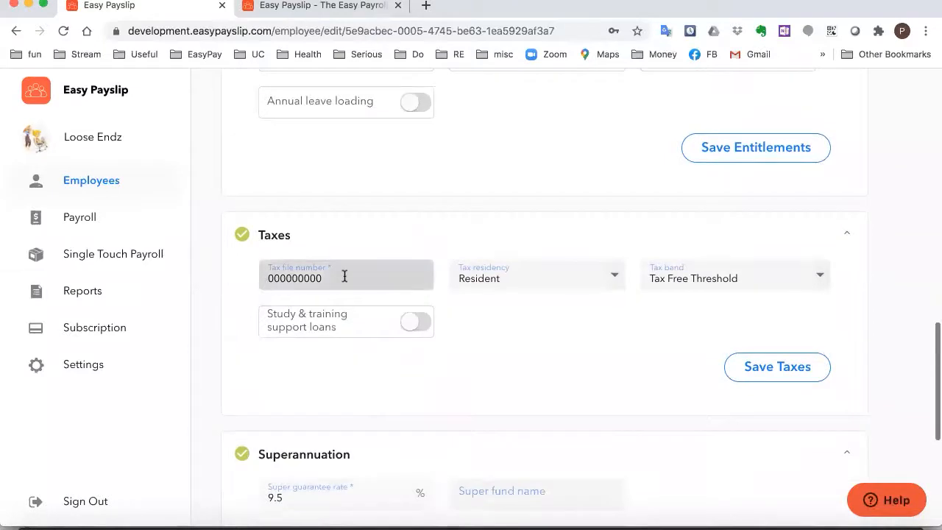
{"action": "left_click", "coordinate": [615, 279]}
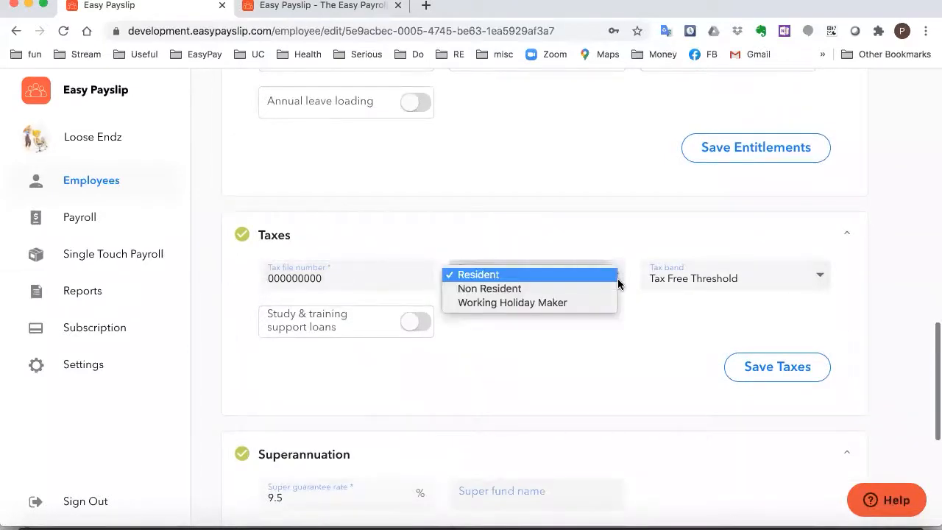
{"action": "left_click", "coordinate": [537, 247]}
{"action": "left_click", "coordinate": [814, 273]}
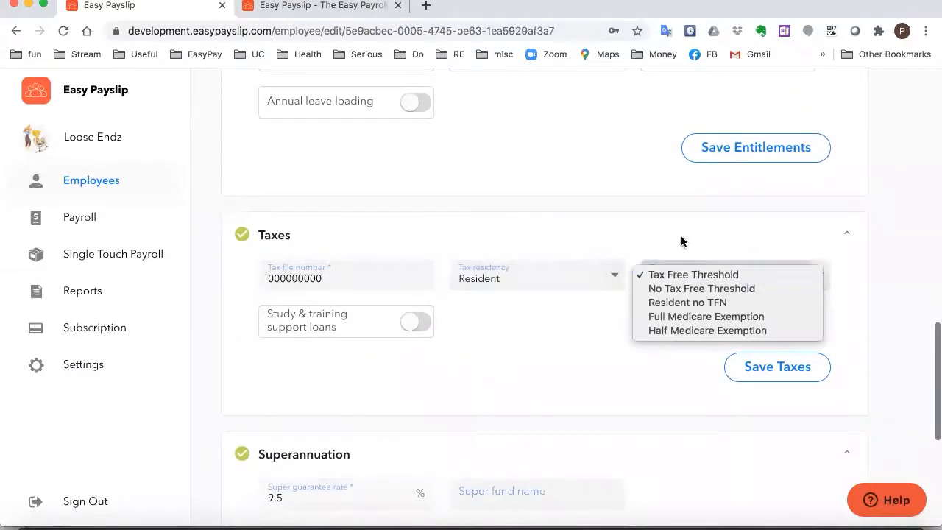
{"action": "left_click", "coordinate": [731, 248]}
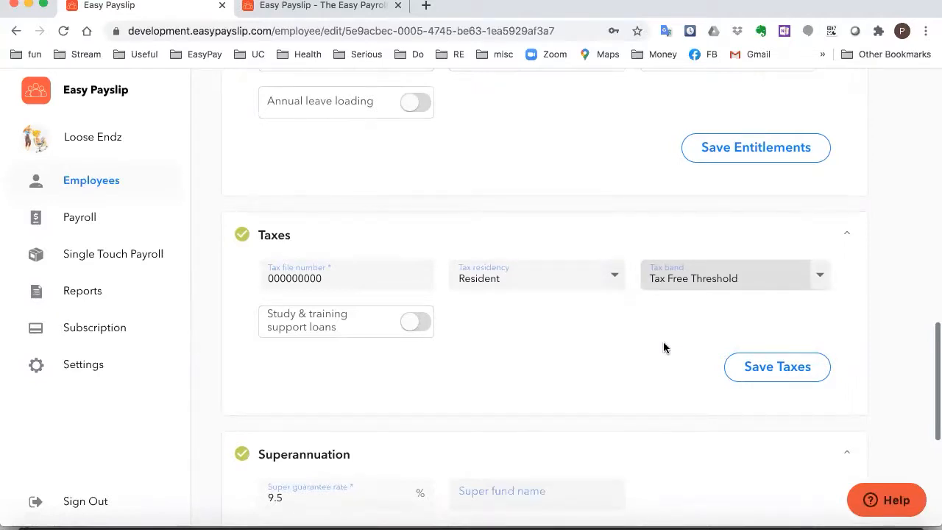
{"action": "scroll", "coordinate": [514, 332], "scroll_direction": "down", "scroll_amount": 2}
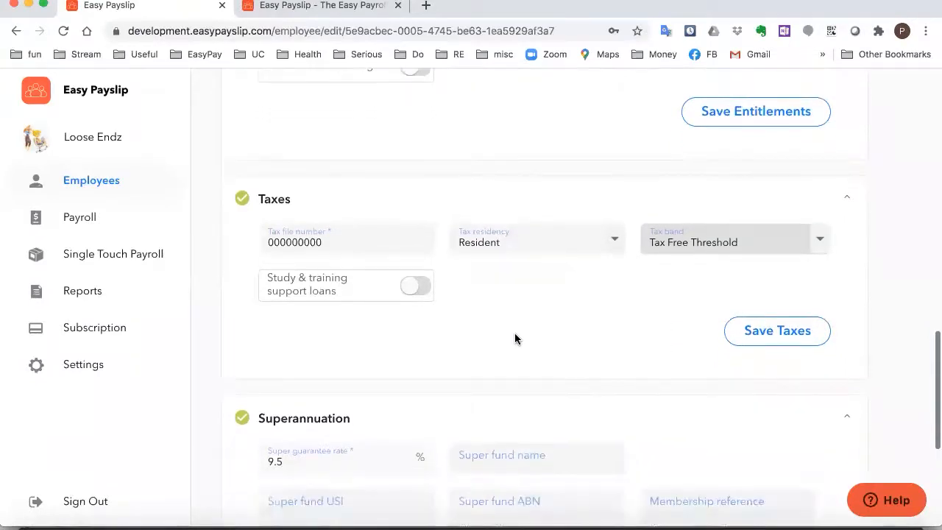
{"action": "scroll", "coordinate": [514, 337], "scroll_direction": "down", "scroll_amount": 4}
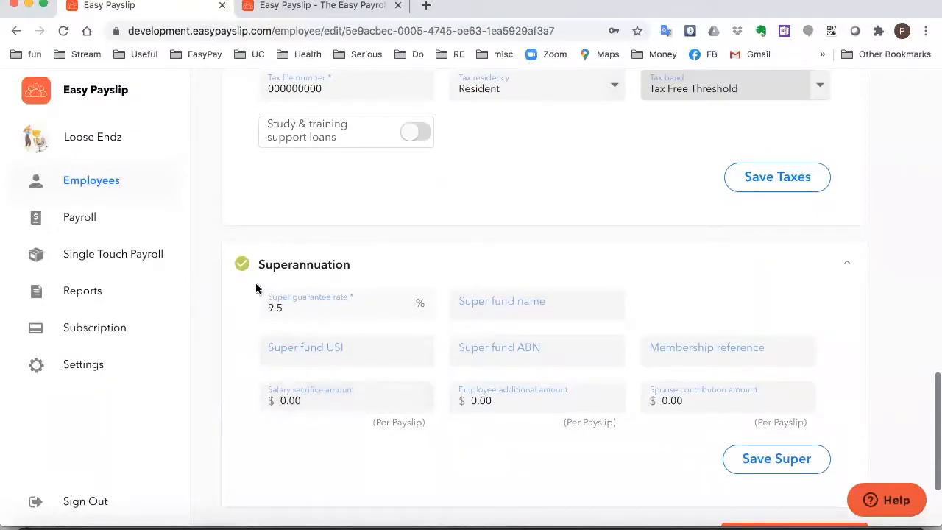
{"action": "left_click", "coordinate": [326, 313]}
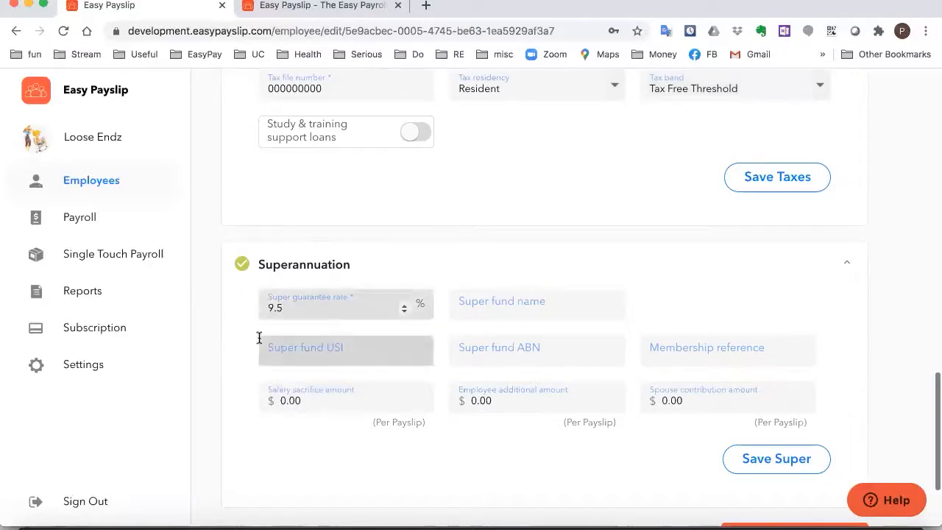
{"action": "left_click", "coordinate": [532, 309]}
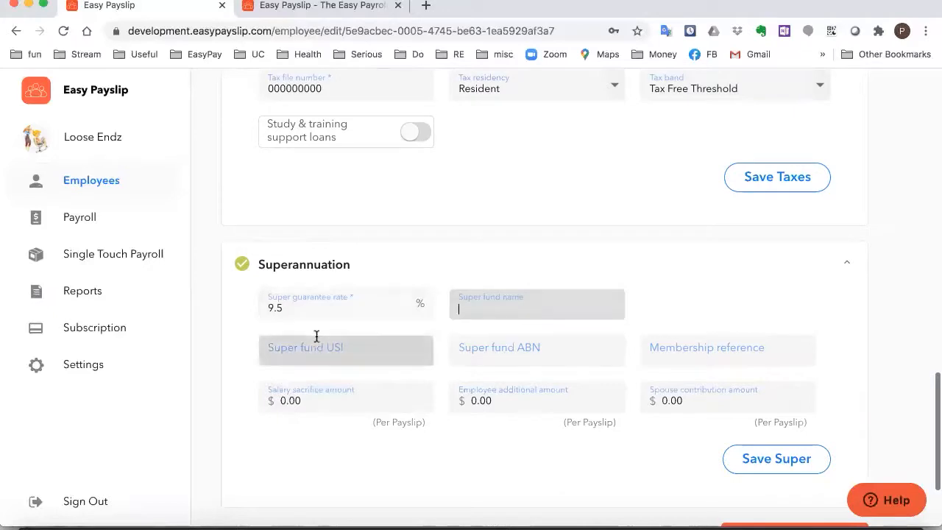
{"action": "left_click", "coordinate": [765, 277]}
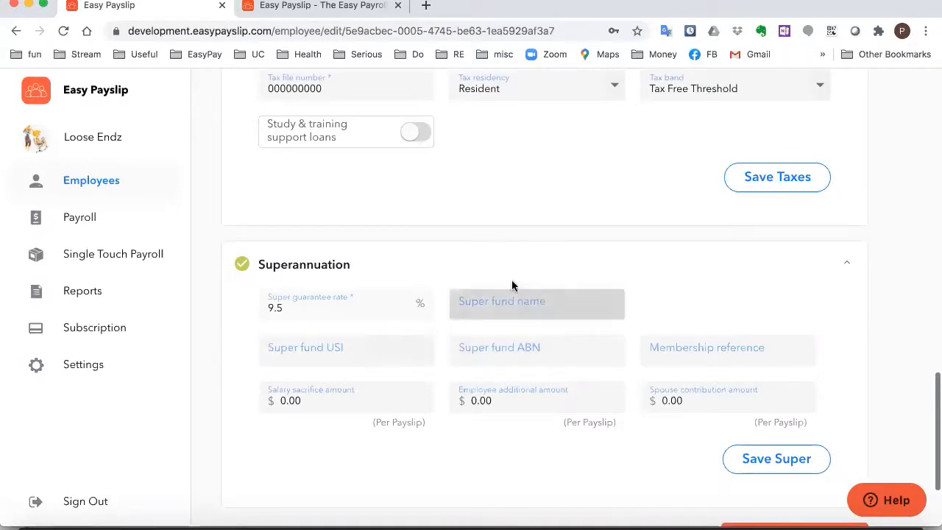
{"action": "scroll", "coordinate": [502, 267], "scroll_direction": "down", "scroll_amount": 2}
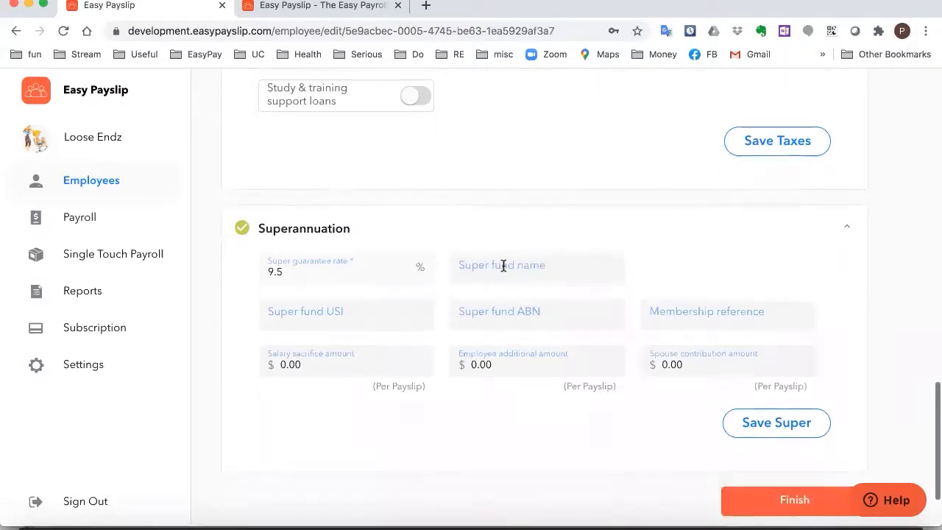
Finish the Snr Stylist's record to save it and return to the Employees list
{"action": "left_click", "coordinate": [812, 482]}
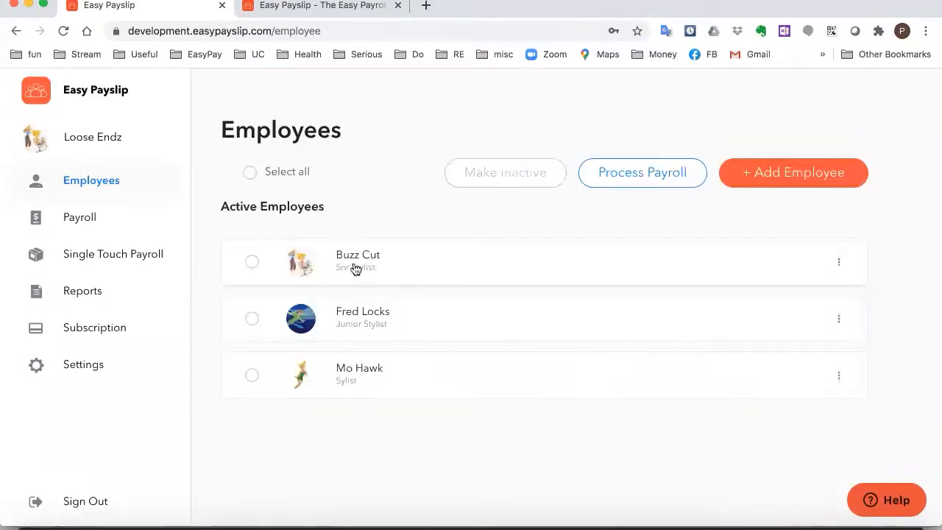
Open the Junior Stylist's record, review it to the bottom and finish to save it
{"action": "left_click", "coordinate": [390, 318]}
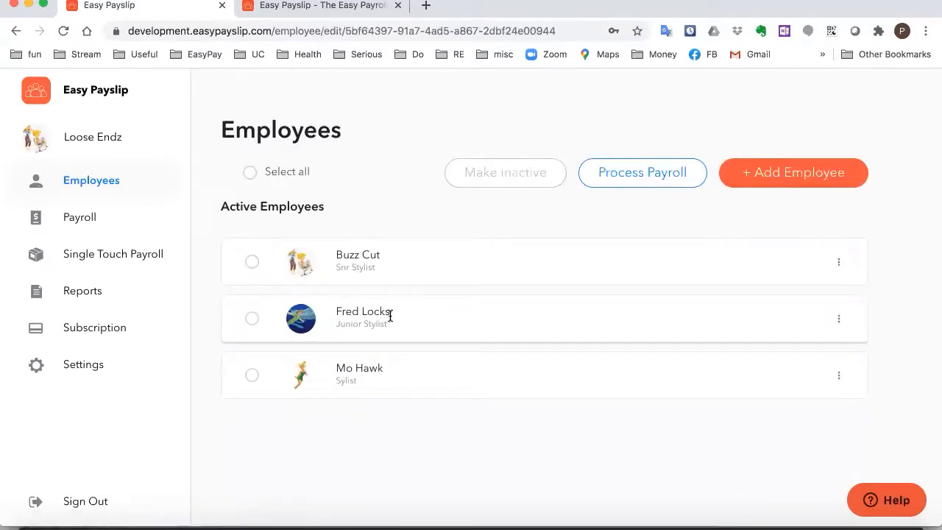
{"action": "scroll", "coordinate": [421, 286], "scroll_direction": "down", "scroll_amount": 5}
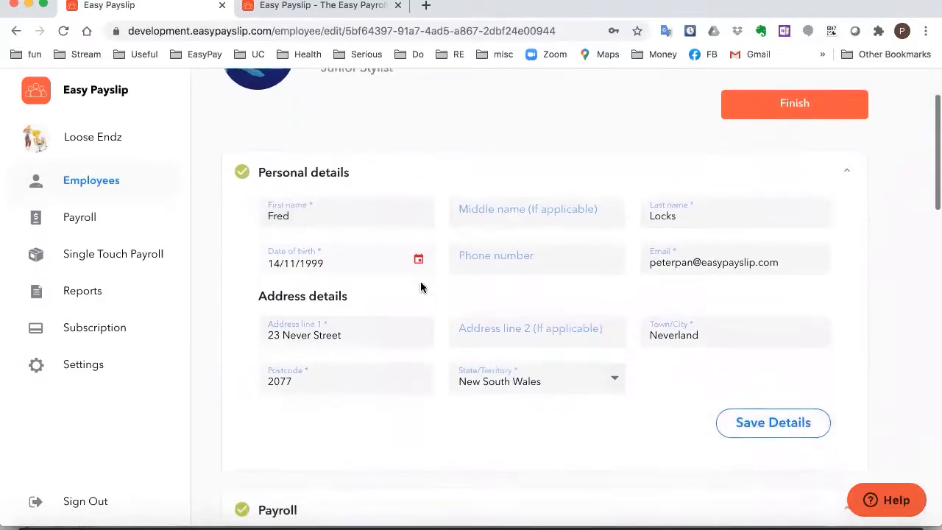
{"action": "scroll", "coordinate": [421, 283], "scroll_direction": "down", "scroll_amount": 7}
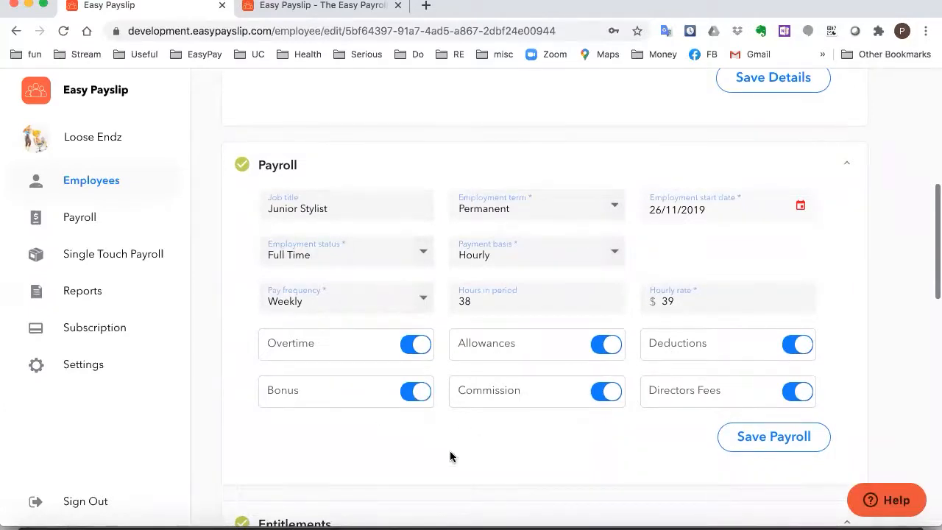
{"action": "scroll", "coordinate": [449, 452], "scroll_direction": "down", "scroll_amount": 1}
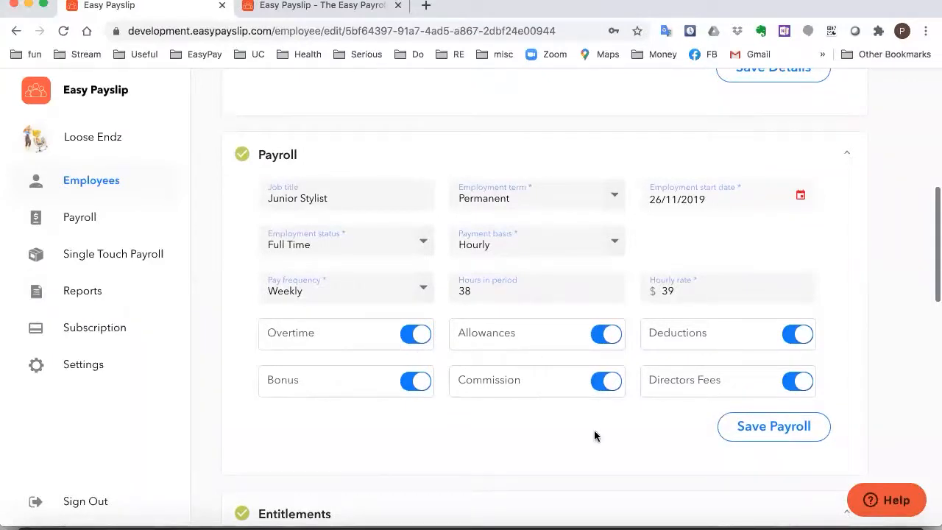
{"action": "scroll", "coordinate": [487, 417], "scroll_direction": "down", "scroll_amount": 3}
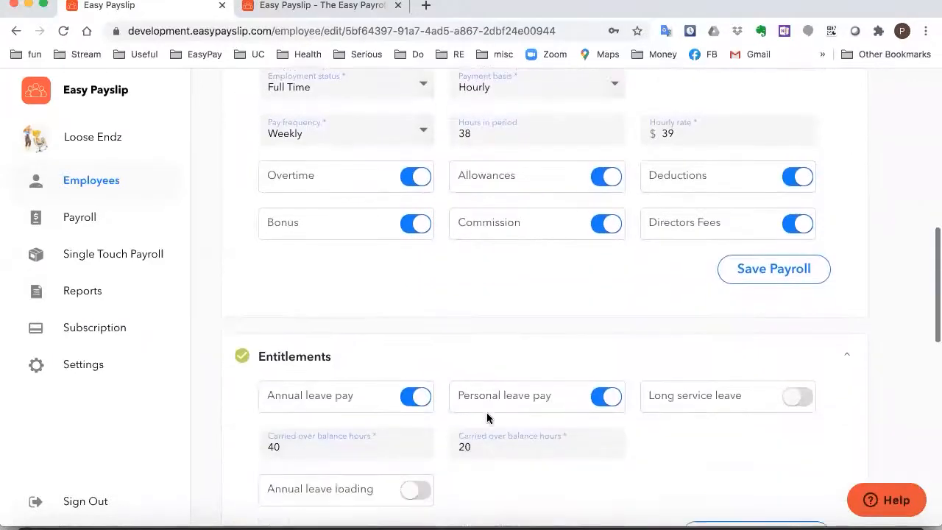
{"action": "scroll", "coordinate": [487, 418], "scroll_direction": "down", "scroll_amount": 1}
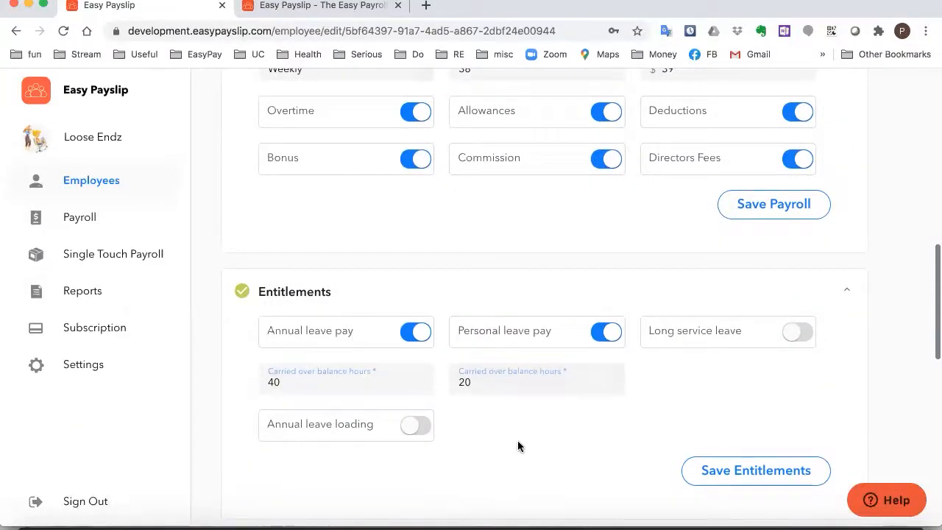
{"action": "scroll", "coordinate": [534, 428], "scroll_direction": "down", "scroll_amount": 7}
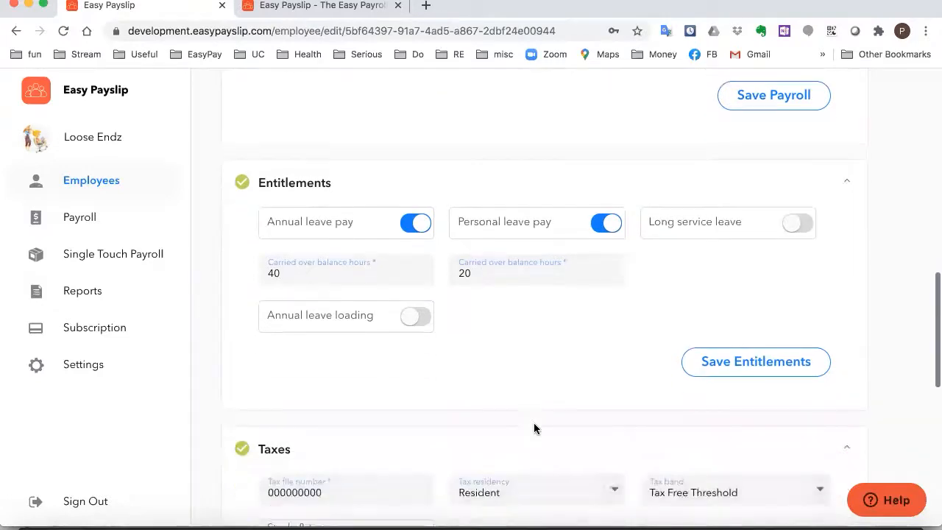
{"action": "scroll", "coordinate": [535, 425], "scroll_direction": "down", "scroll_amount": 3}
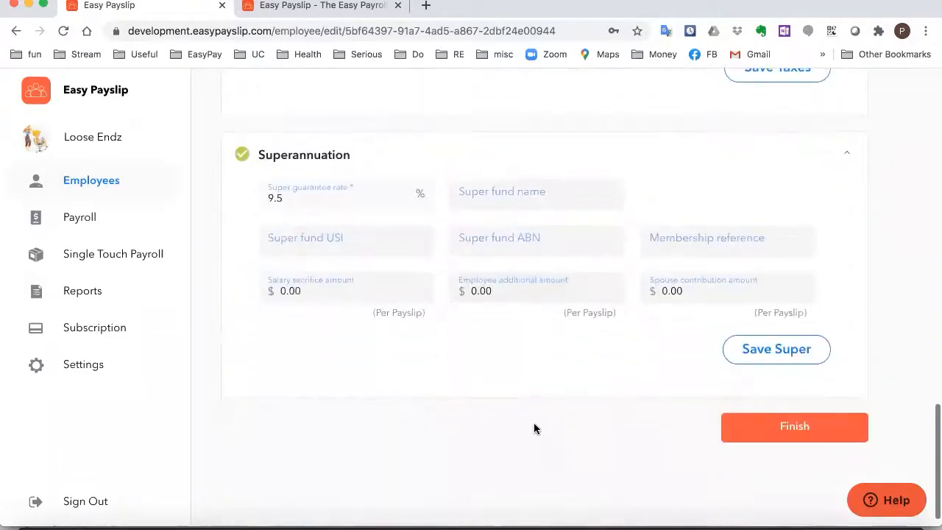
{"action": "left_click", "coordinate": [793, 429]}
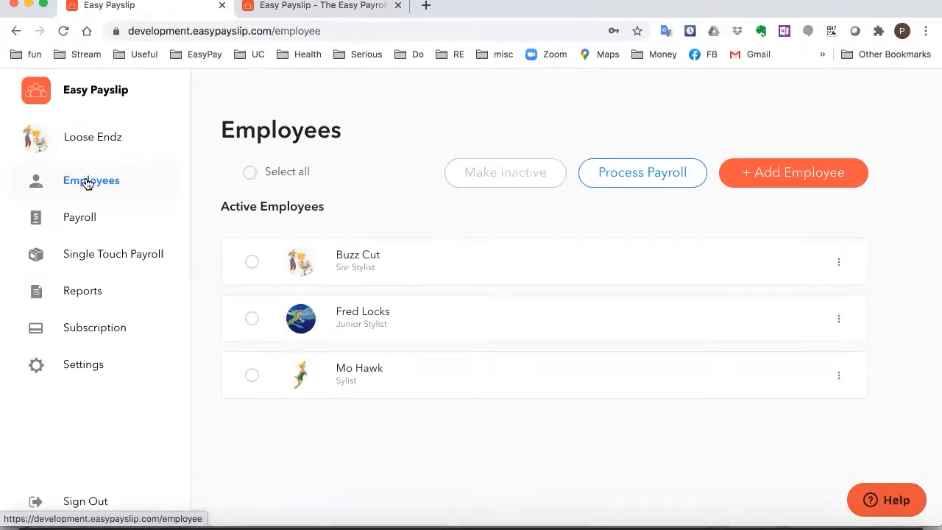
On the Payroll page, set the pay period start date to 05/07/2020
{"action": "left_click", "coordinate": [92, 218]}
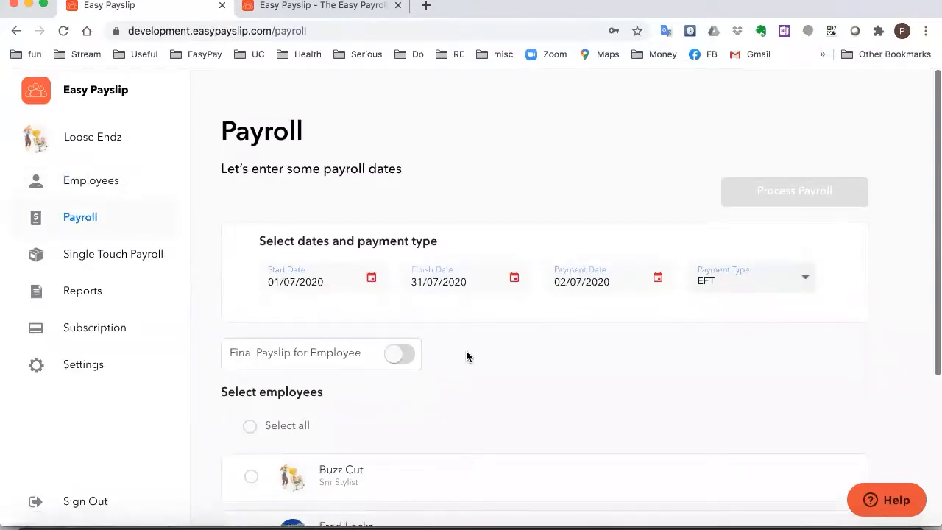
{"action": "scroll", "coordinate": [466, 351], "scroll_direction": "down", "scroll_amount": 1}
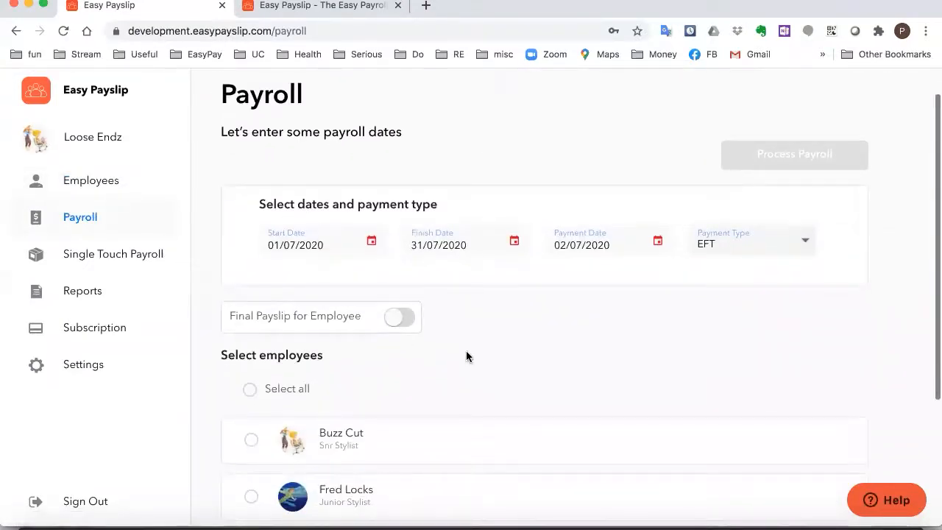
{"action": "scroll", "coordinate": [466, 353], "scroll_direction": "down", "scroll_amount": 1}
{"action": "scroll", "coordinate": [466, 352], "scroll_direction": "down", "scroll_amount": 1}
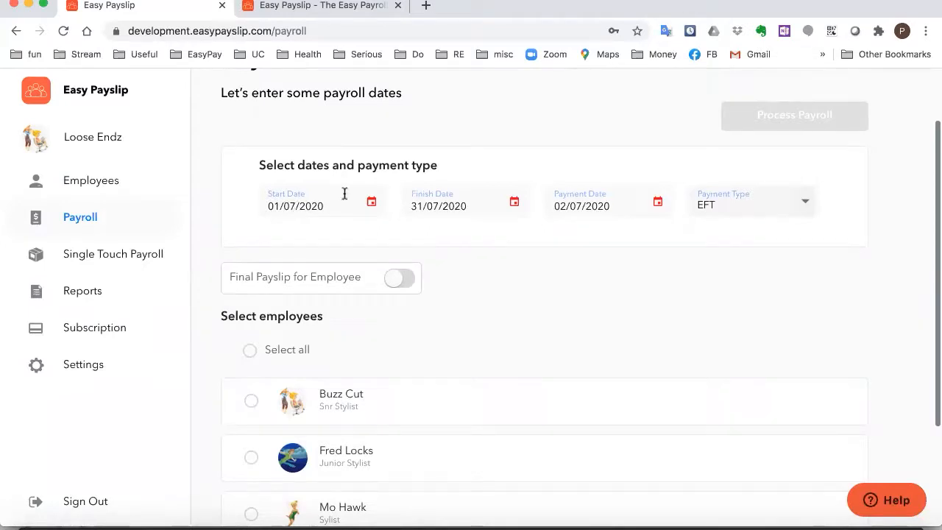
{"action": "left_click", "coordinate": [371, 202]}
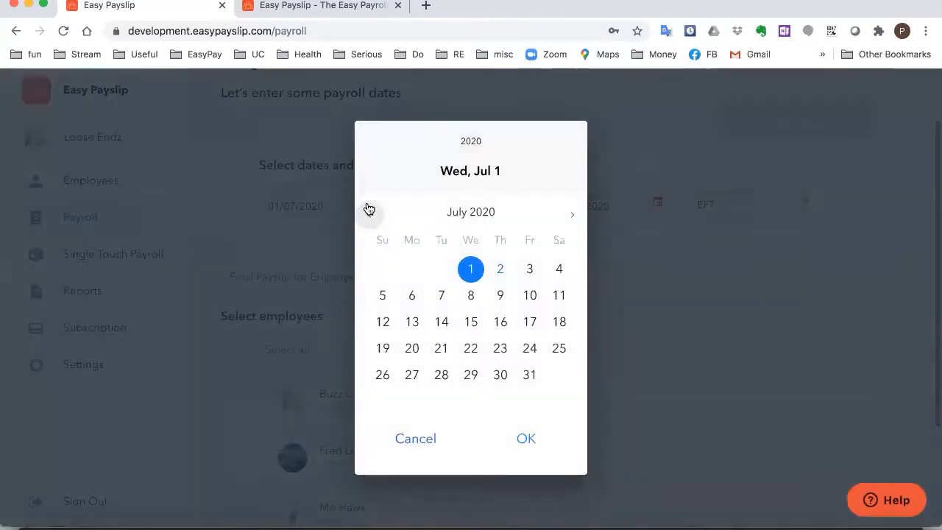
{"action": "left_click", "coordinate": [383, 298]}
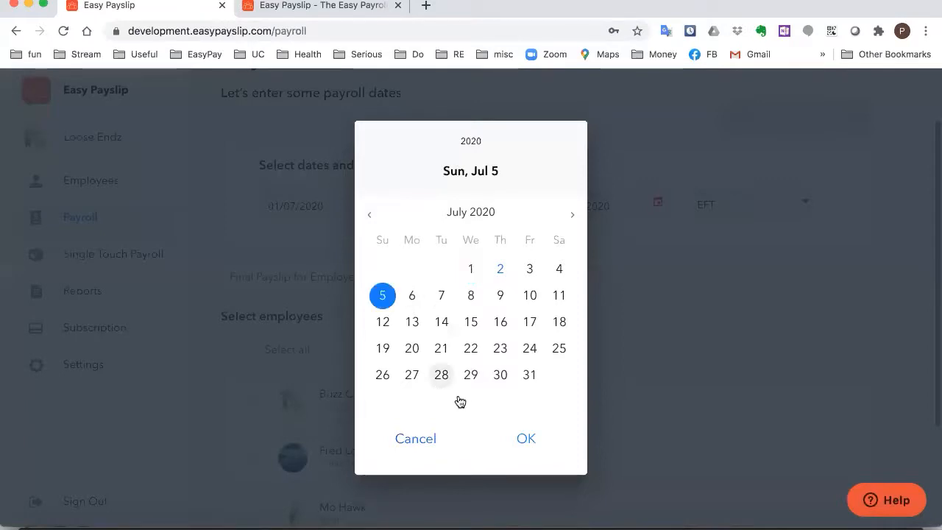
{"action": "left_click", "coordinate": [521, 438]}
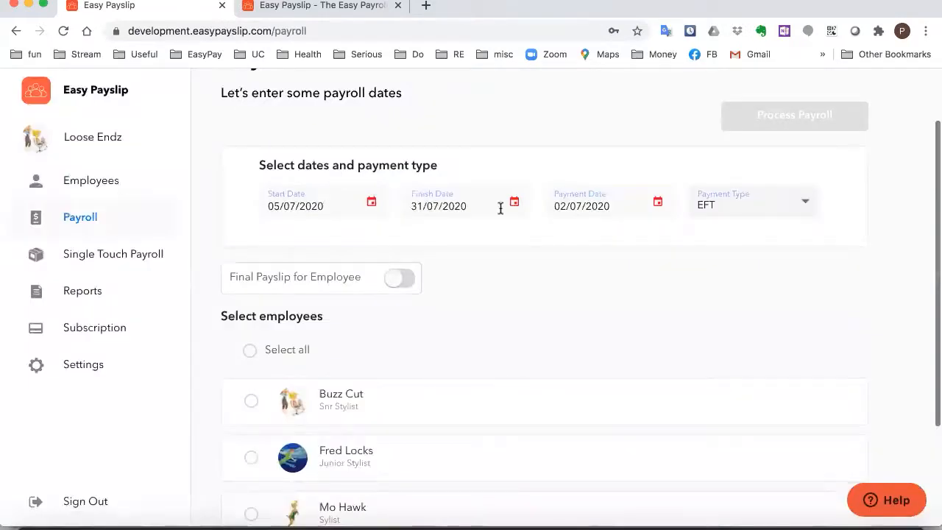
Set the finish date and payment date both to 11/07/2020
{"action": "left_click", "coordinate": [515, 202]}
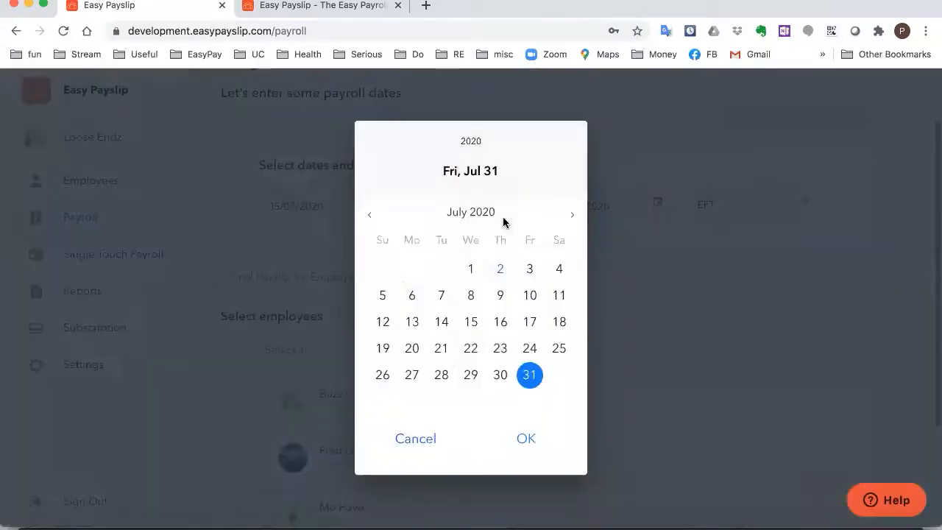
{"action": "left_click", "coordinate": [559, 297]}
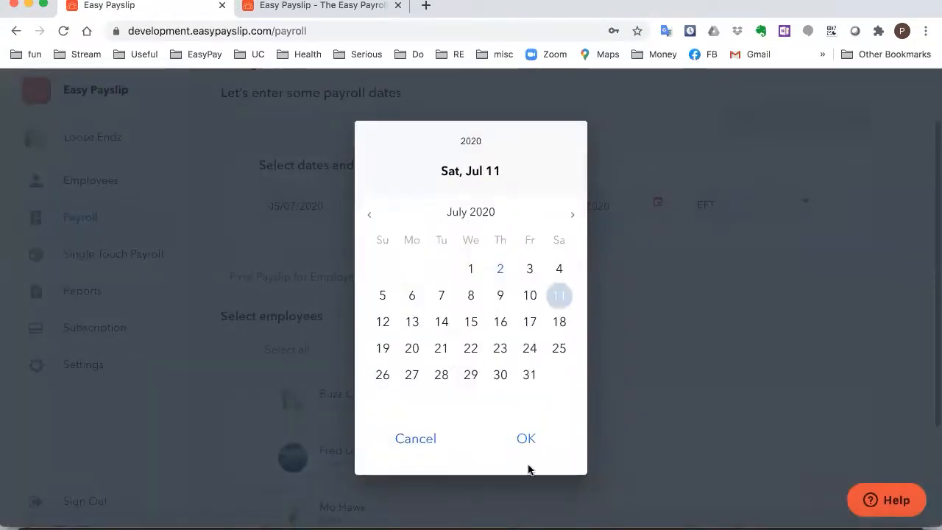
{"action": "left_click", "coordinate": [530, 439]}
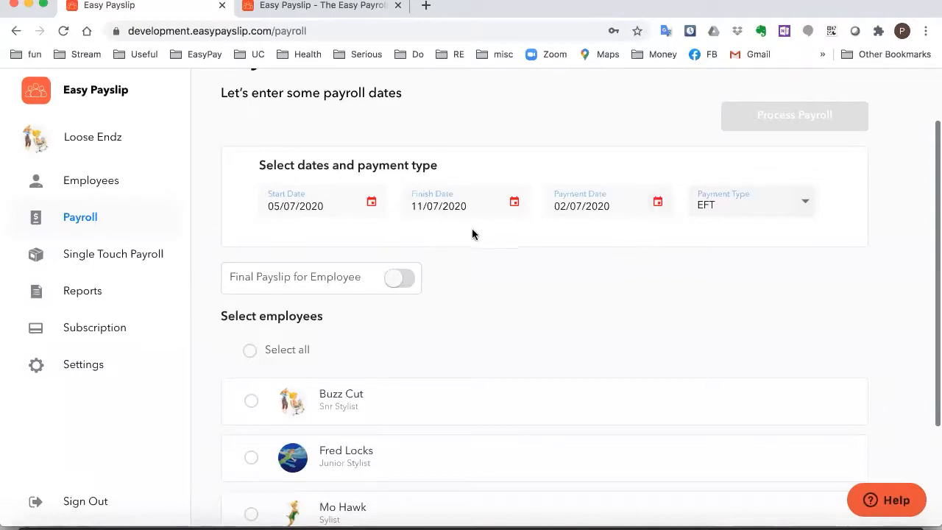
{"action": "left_click", "coordinate": [658, 202]}
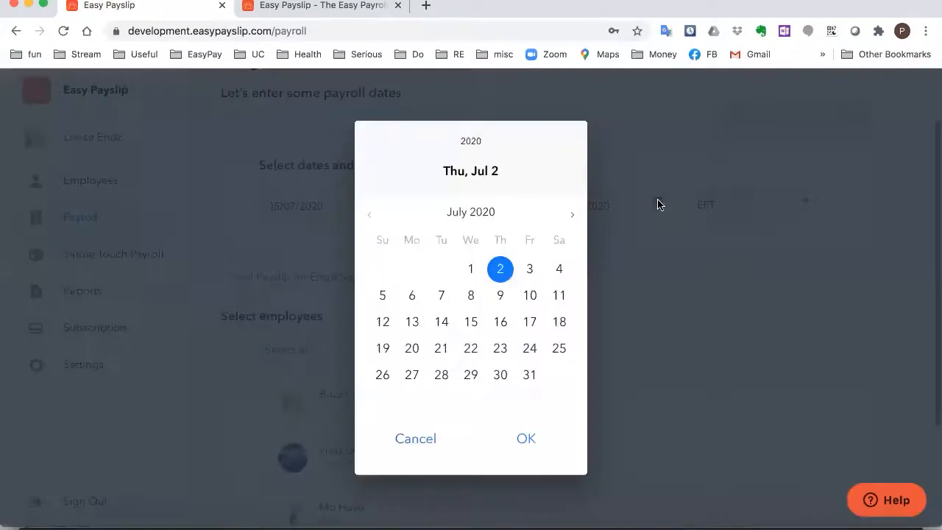
{"action": "left_click", "coordinate": [553, 297]}
{"action": "left_click", "coordinate": [539, 442]}
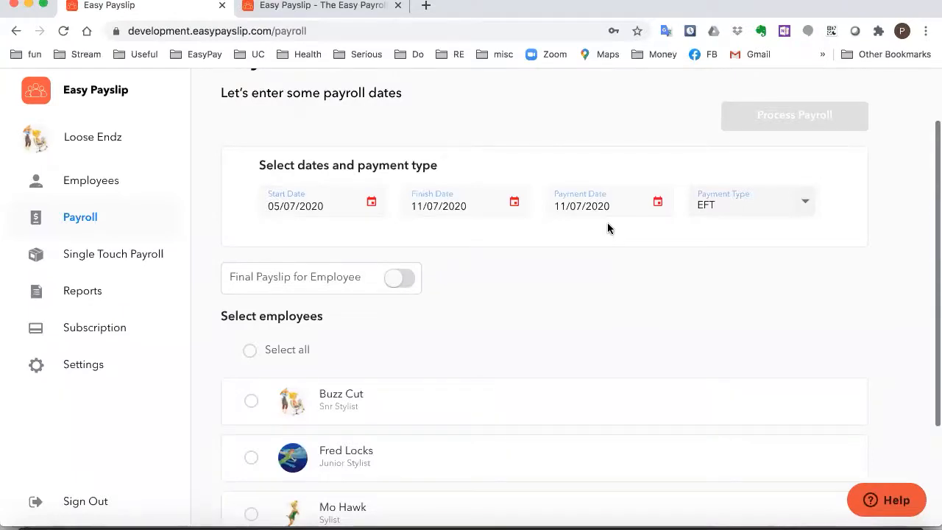
{"action": "scroll", "coordinate": [543, 258], "scroll_direction": "down", "scroll_amount": 3}
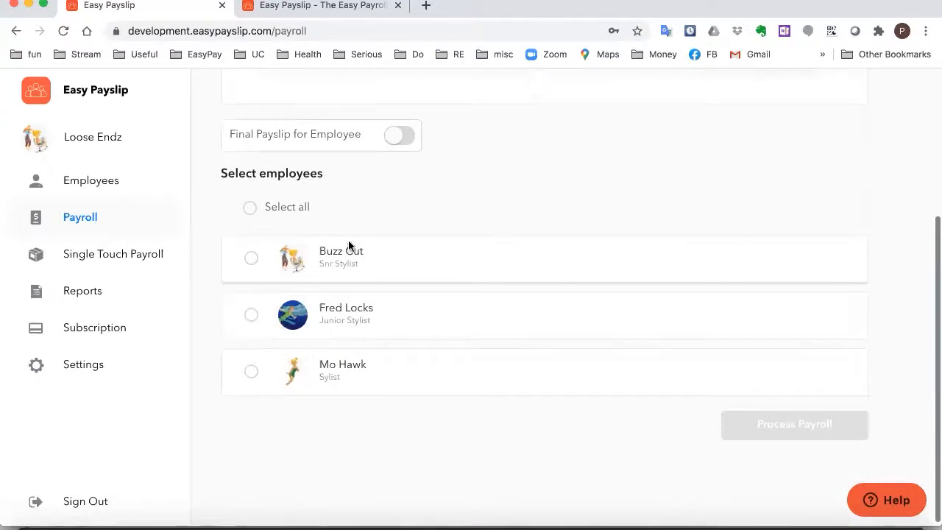
Include all employees except the Stylist in the pay run and process payroll
{"action": "left_click", "coordinate": [251, 208]}
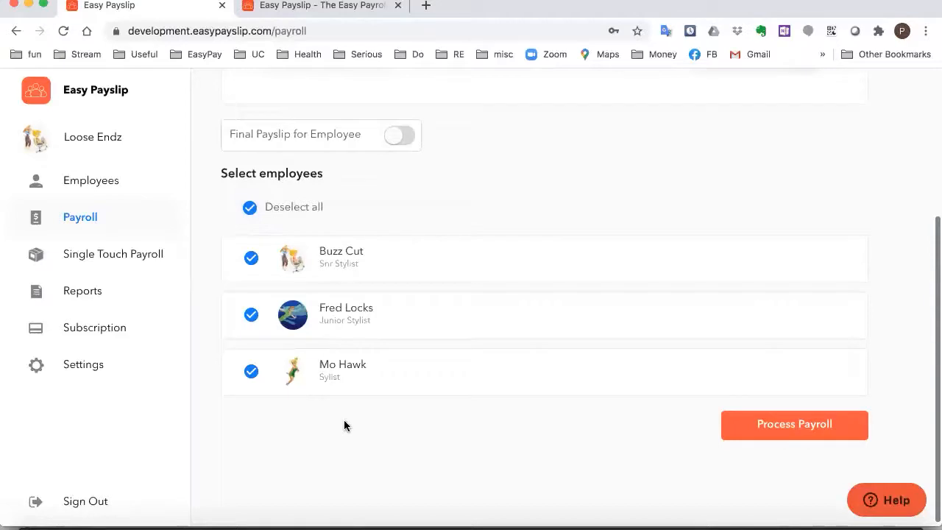
{"action": "left_click", "coordinate": [251, 371]}
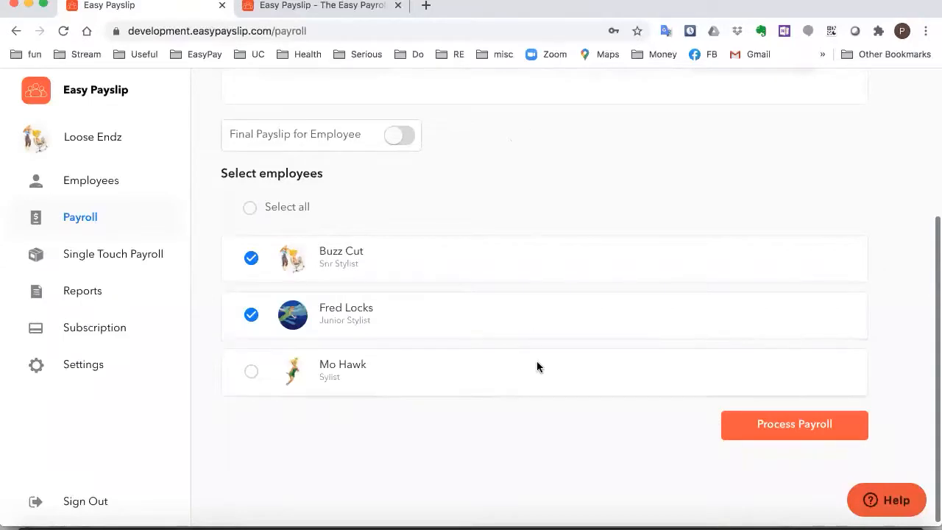
{"action": "left_click", "coordinate": [783, 426]}
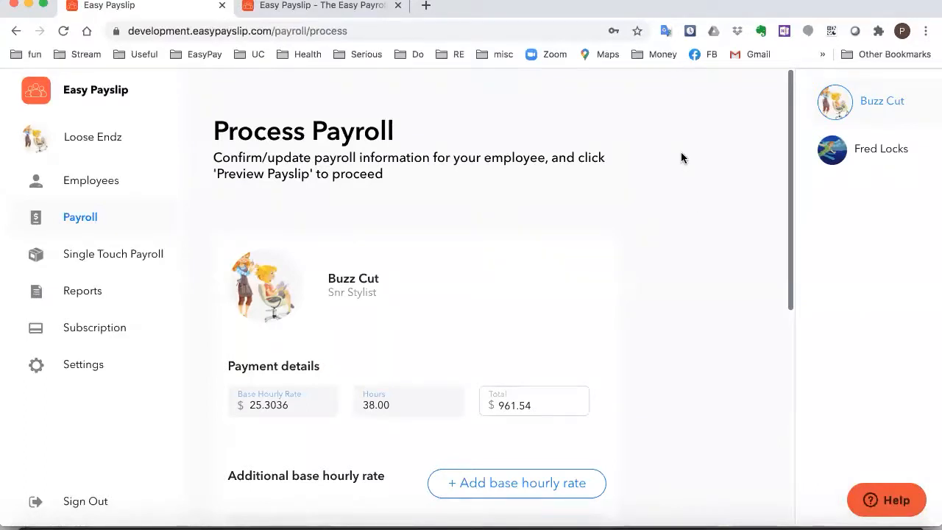
Change the Snr Stylist's hours from 38.00 to 40, raising the total to $1,012.14
{"action": "scroll", "coordinate": [681, 153], "scroll_direction": "down", "scroll_amount": 1}
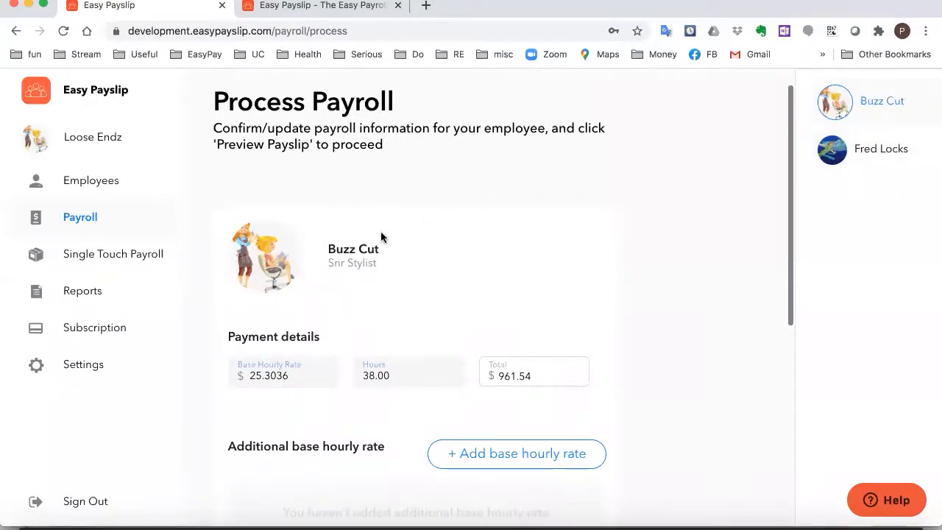
{"action": "scroll", "coordinate": [429, 205], "scroll_direction": "down", "scroll_amount": 2}
{"action": "scroll", "coordinate": [295, 264], "scroll_direction": "down", "scroll_amount": 1}
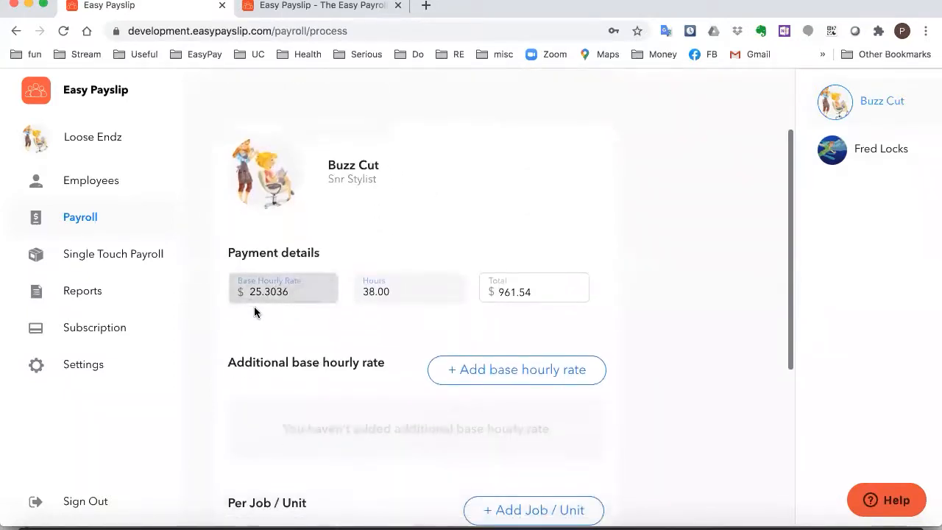
{"action": "left_click", "coordinate": [387, 303]}
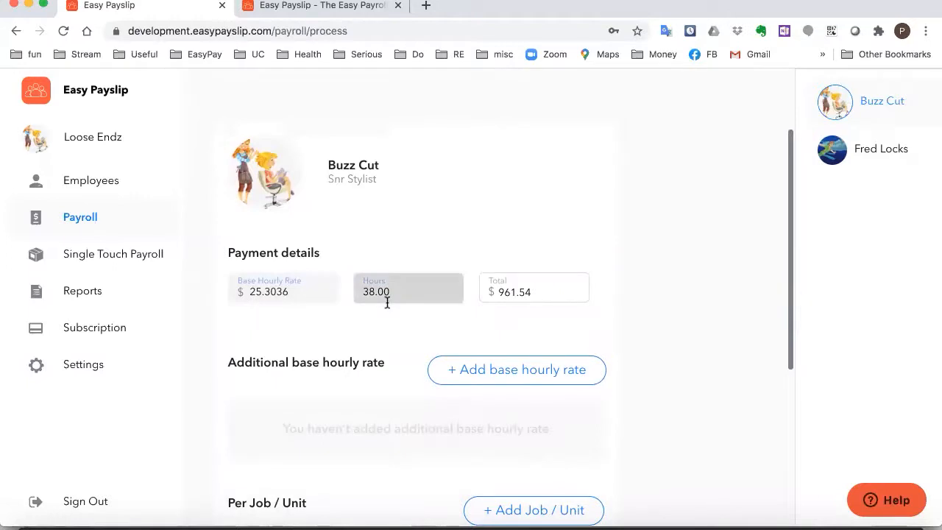
{"action": "scroll", "coordinate": [387, 301], "scroll_direction": "down", "scroll_amount": 1}
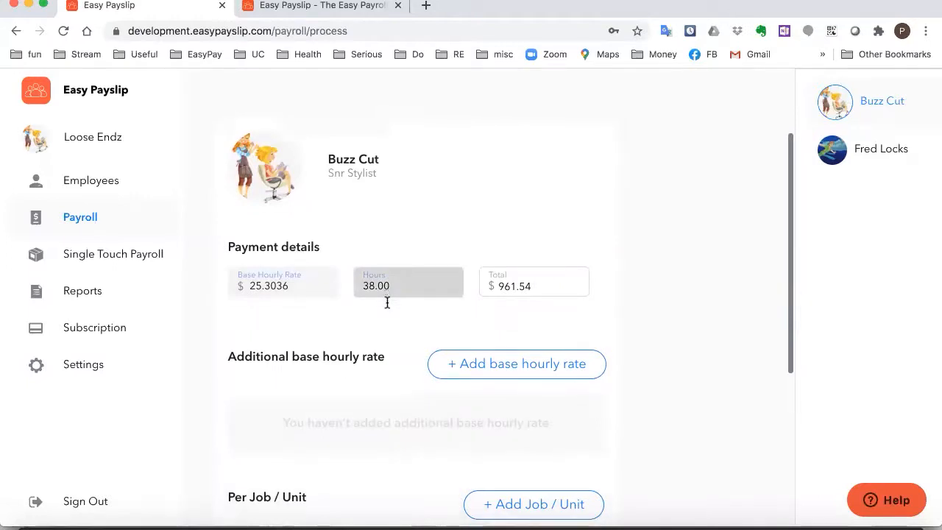
{"action": "left_click_drag", "start_coordinate": [404, 280], "coordinate": [237, 277]}
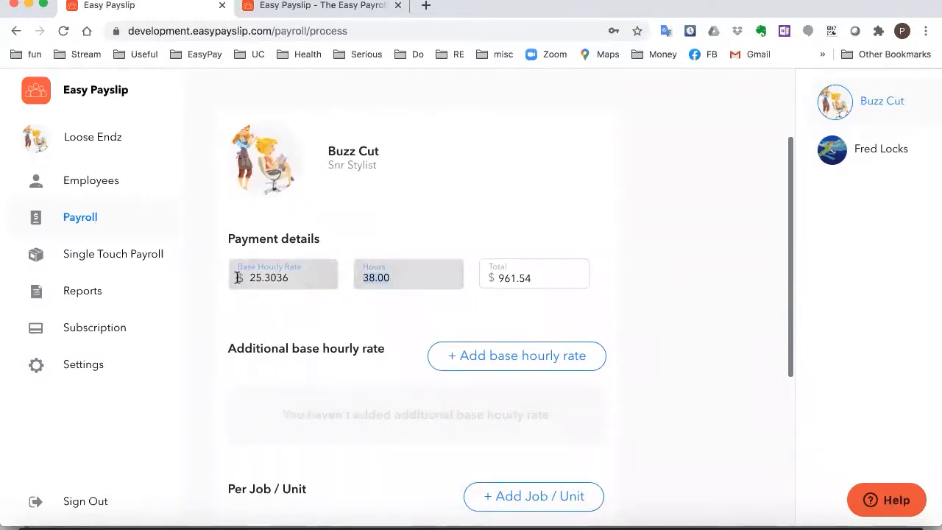
{"action": "type", "text": "40"}
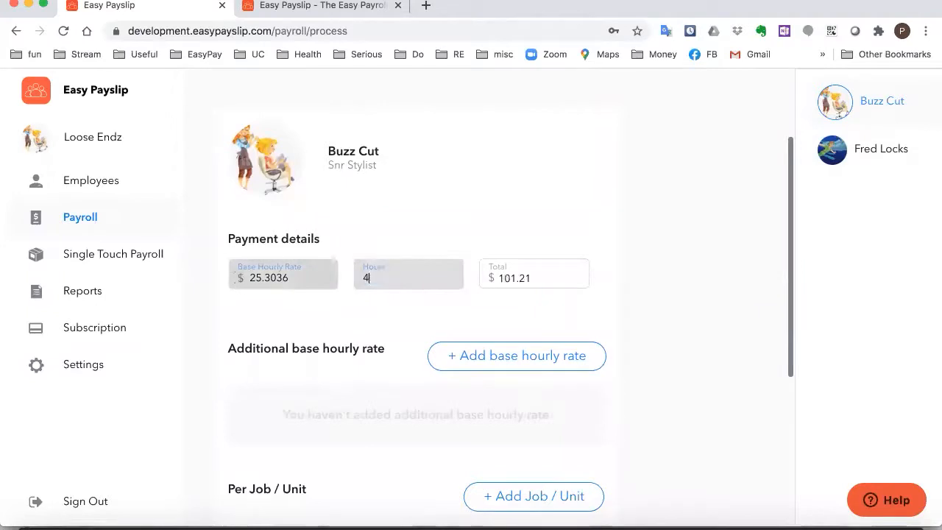
{"action": "left_click", "coordinate": [352, 327]}
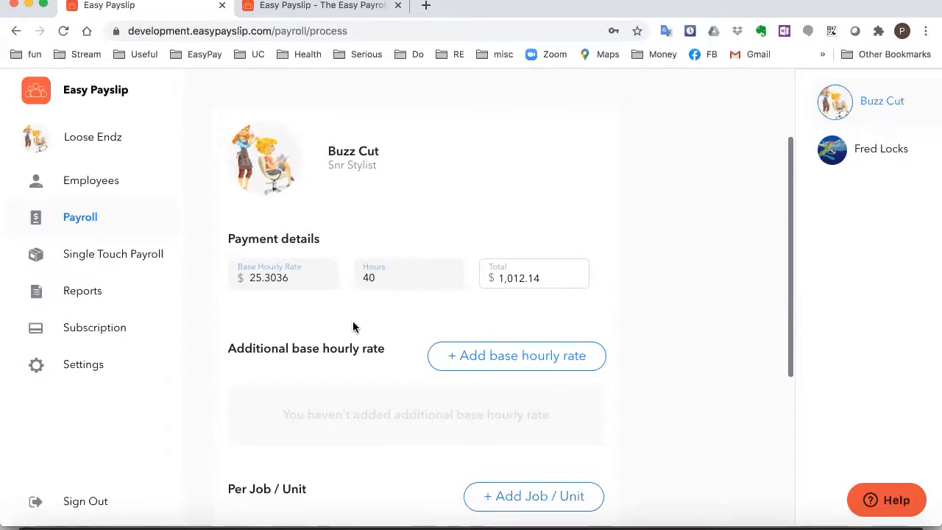
{"action": "scroll", "coordinate": [353, 327], "scroll_direction": "down", "scroll_amount": 1}
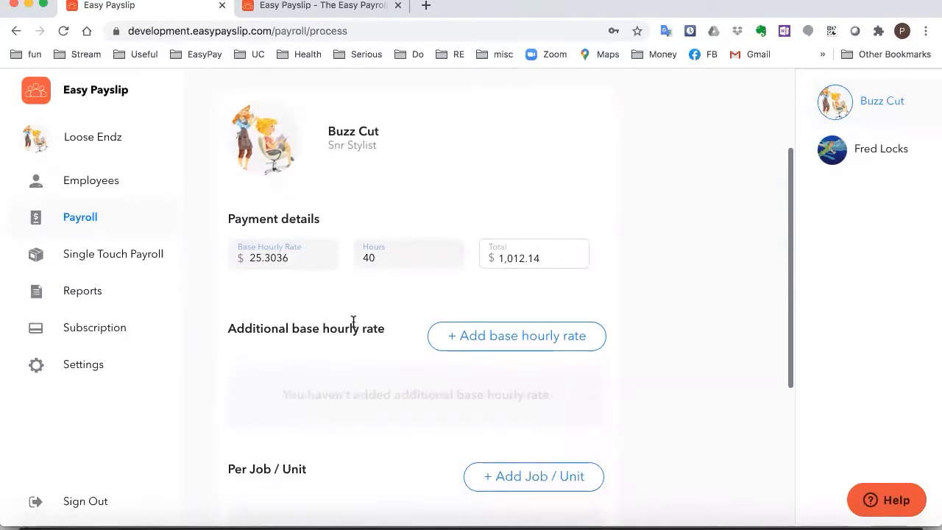
{"action": "scroll", "coordinate": [324, 246], "scroll_direction": "up", "scroll_amount": 1}
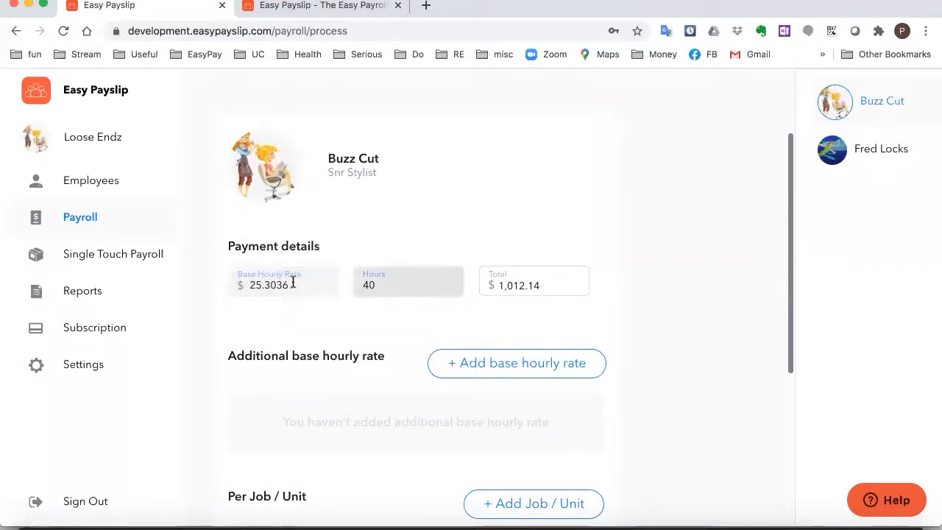
{"action": "scroll", "coordinate": [658, 304], "scroll_direction": "down", "scroll_amount": 5}
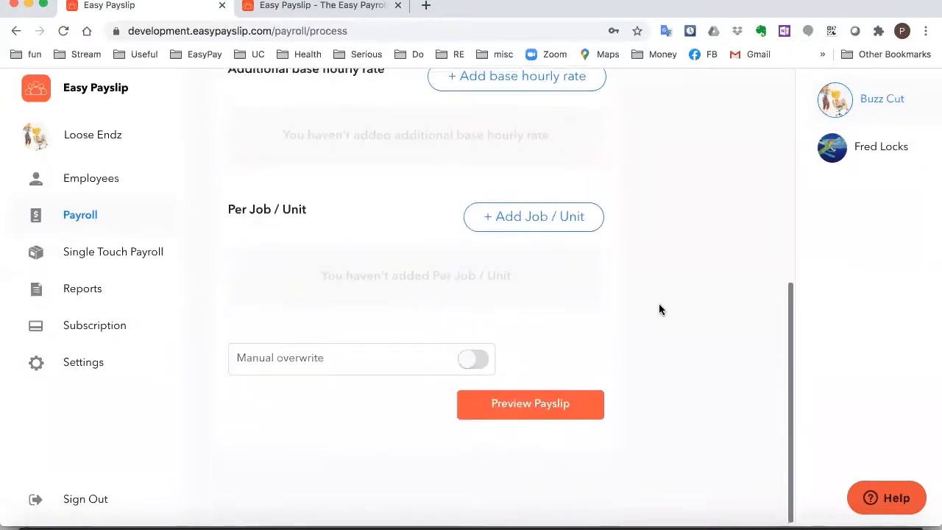
{"action": "left_click", "coordinate": [543, 405]}
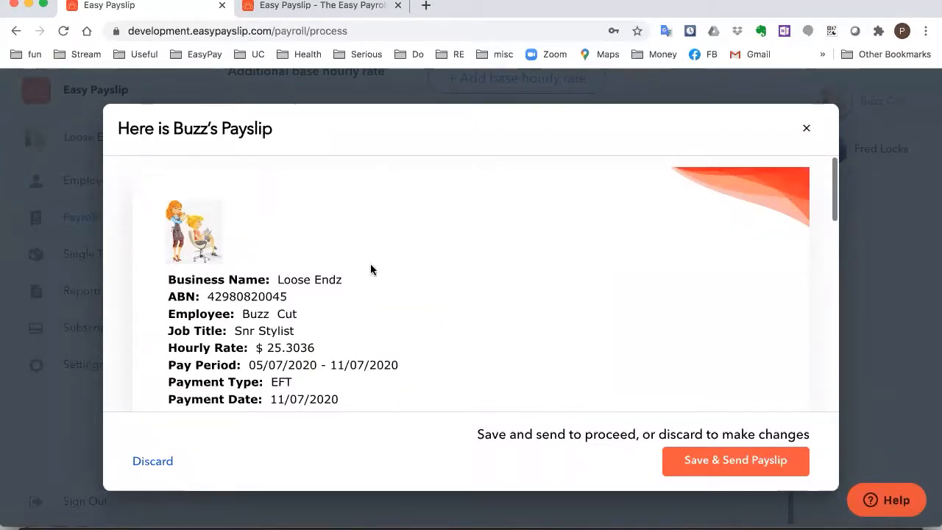
{"action": "scroll", "coordinate": [397, 323], "scroll_direction": "down", "scroll_amount": 2}
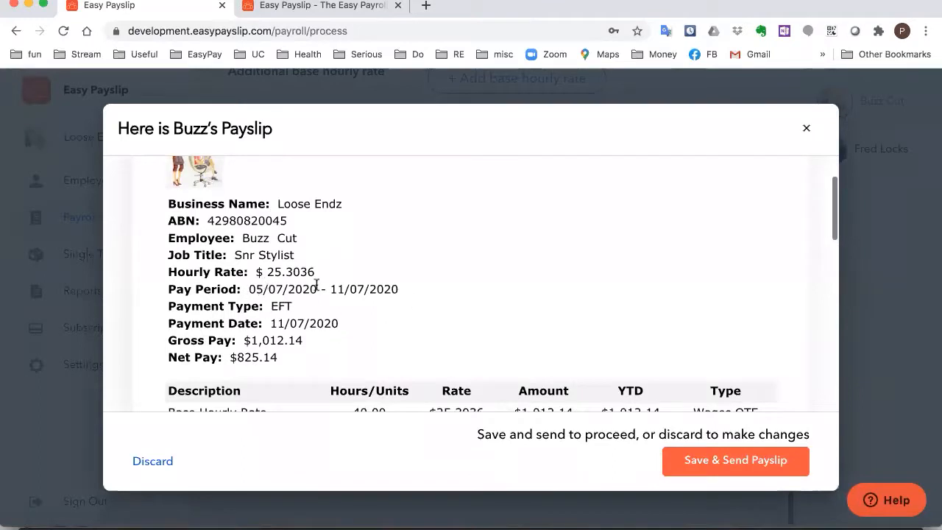
{"action": "scroll", "coordinate": [369, 331], "scroll_direction": "down", "scroll_amount": 2}
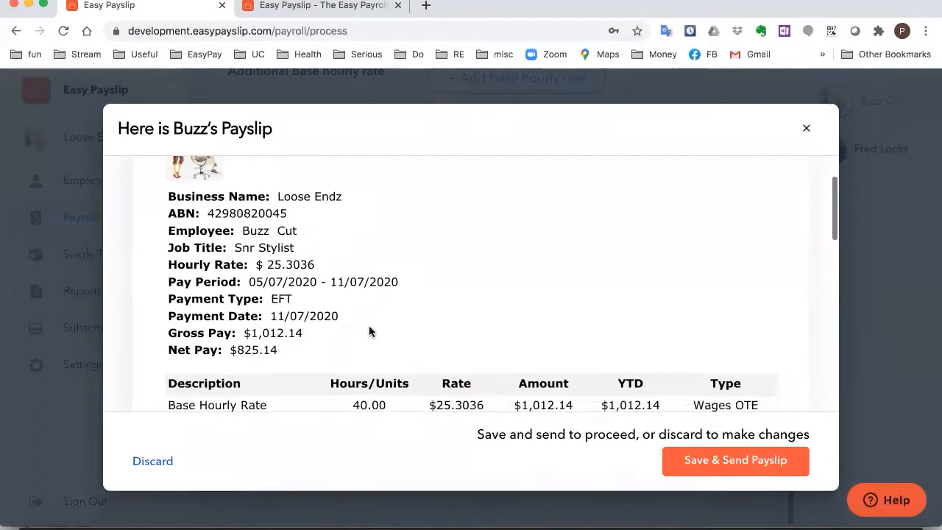
{"action": "scroll", "coordinate": [370, 331], "scroll_direction": "down", "scroll_amount": 1}
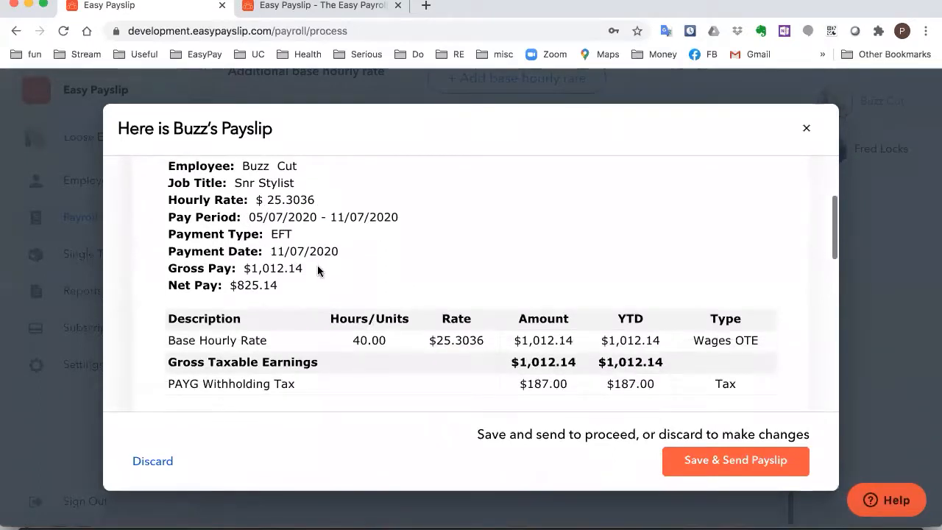
{"action": "scroll", "coordinate": [437, 268], "scroll_direction": "down", "scroll_amount": 4}
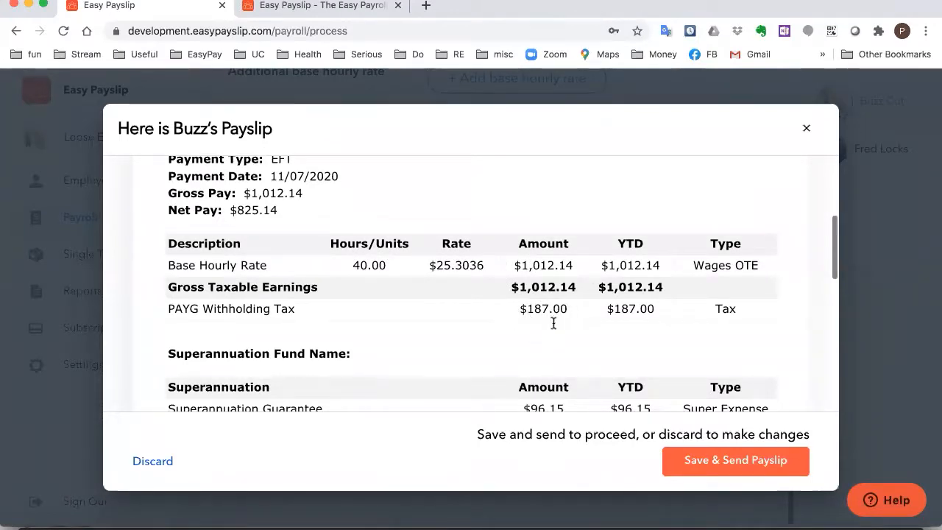
{"action": "scroll", "coordinate": [520, 307], "scroll_direction": "down", "scroll_amount": 2}
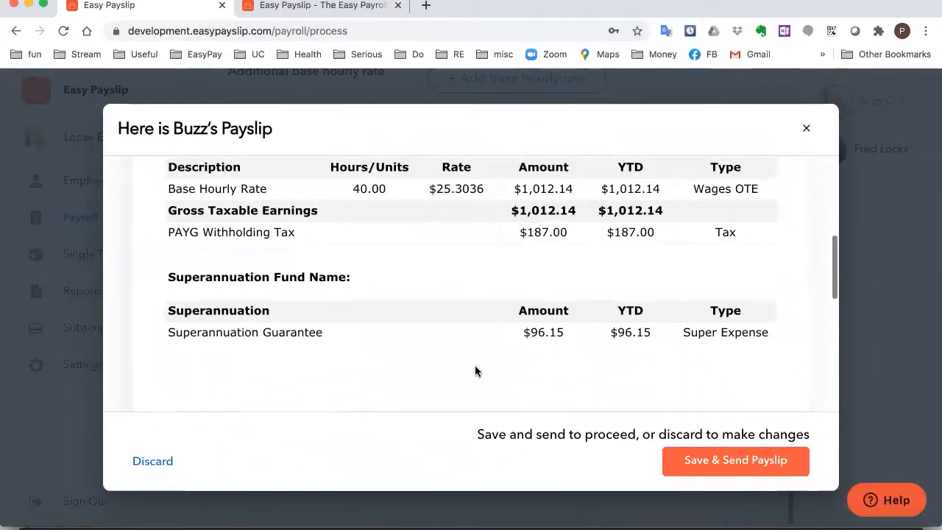
{"action": "scroll", "coordinate": [475, 371], "scroll_direction": "up", "scroll_amount": 4}
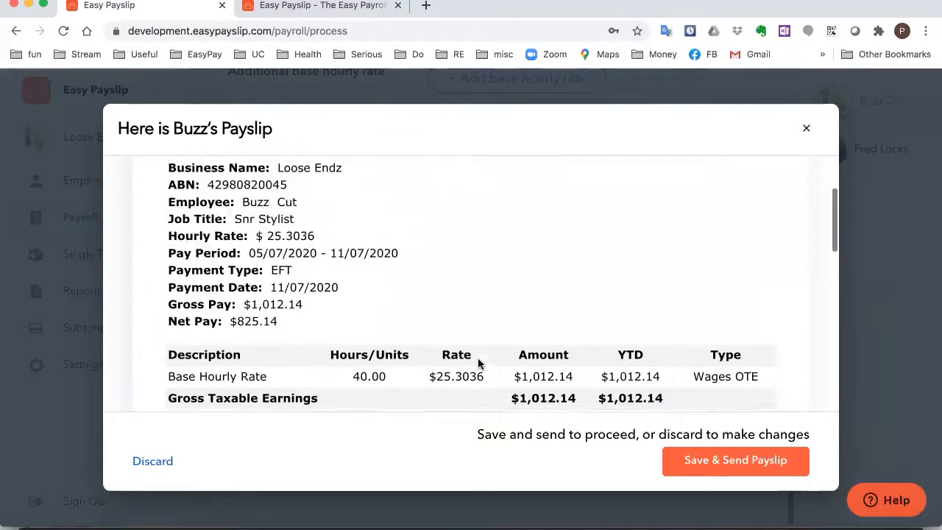
{"action": "scroll", "coordinate": [478, 363], "scroll_direction": "down", "scroll_amount": 4}
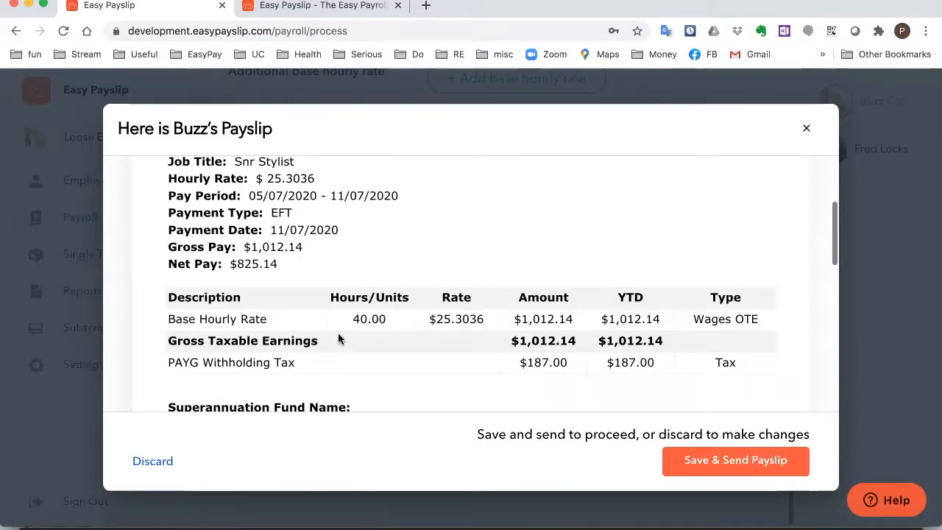
Discard the preview, change the senior stylist's hours from 40 to 38, and re-preview the payslip
{"action": "left_click", "coordinate": [164, 465]}
{"action": "scroll", "coordinate": [275, 364], "scroll_direction": "up", "scroll_amount": 4}
{"action": "scroll", "coordinate": [275, 364], "scroll_direction": "up", "scroll_amount": 1}
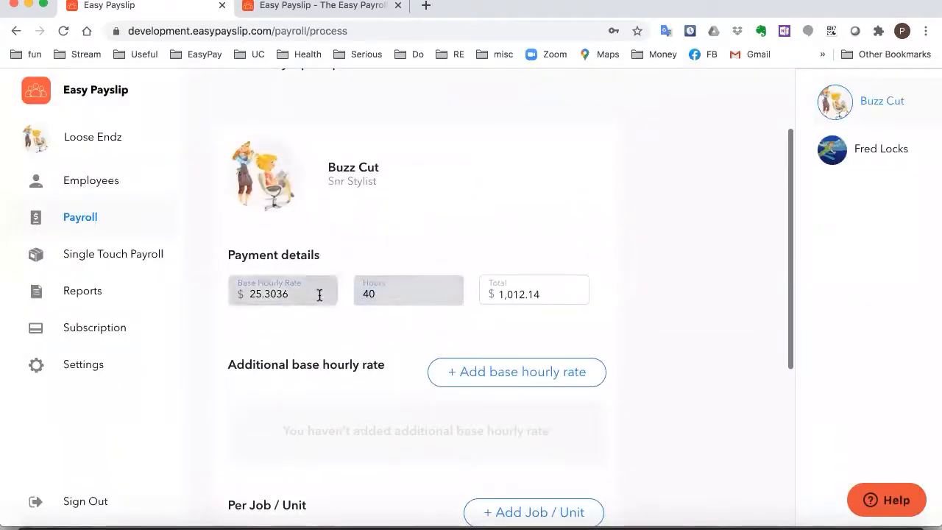
{"action": "key", "text": "BackSpace"}
{"action": "key", "text": "BackSpace"}
{"action": "type", "text": "38"}
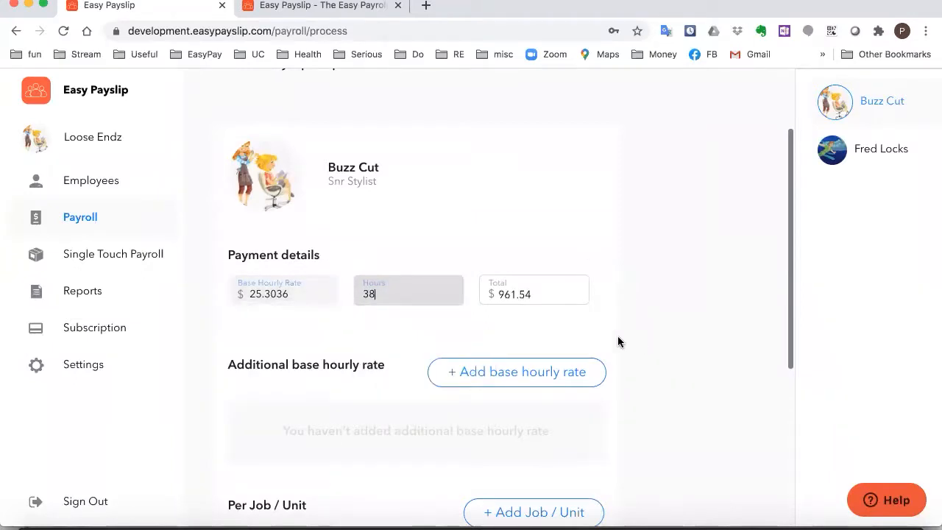
{"action": "scroll", "coordinate": [617, 342], "scroll_direction": "down", "scroll_amount": 10}
{"action": "left_click", "coordinate": [553, 401]}
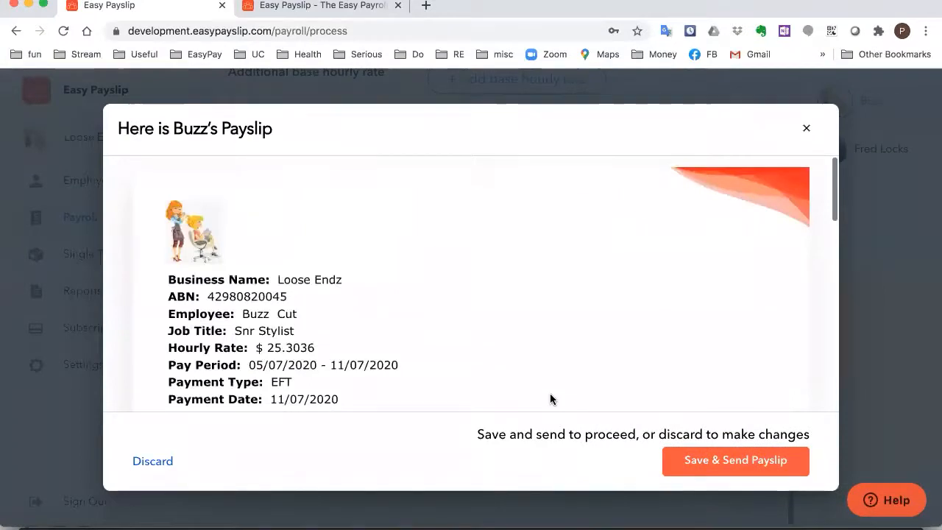
{"action": "scroll", "coordinate": [476, 301], "scroll_direction": "down", "scroll_amount": 3}
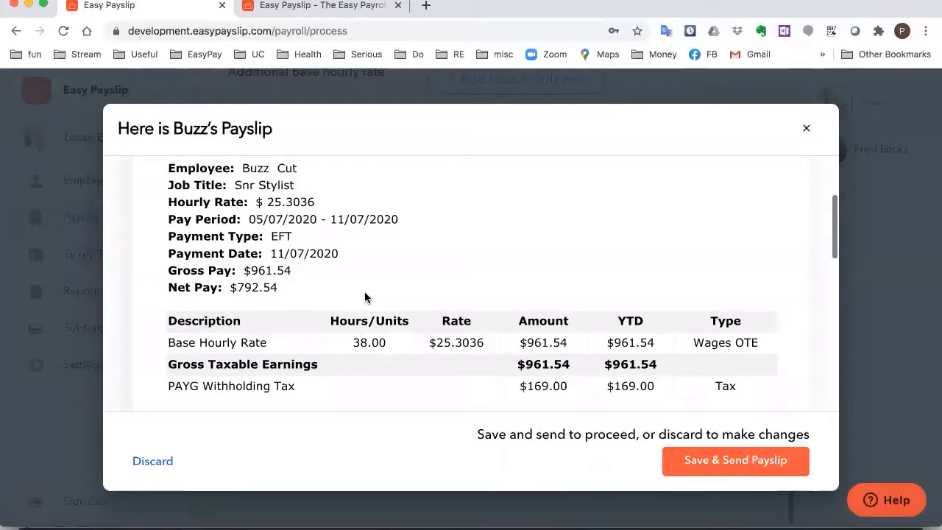
Save and send the senior stylist's payslip
{"action": "left_click", "coordinate": [725, 462]}
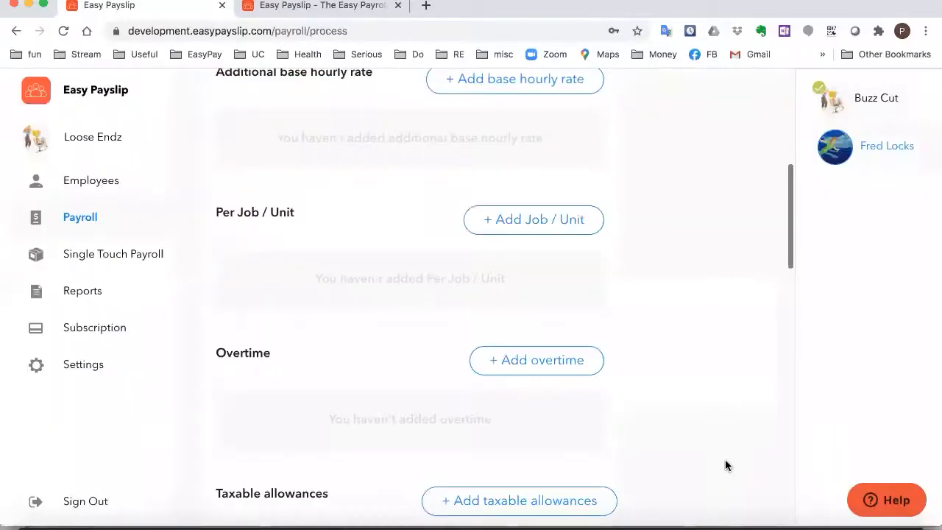
{"action": "scroll", "coordinate": [315, 322], "scroll_direction": "up", "scroll_amount": 10}
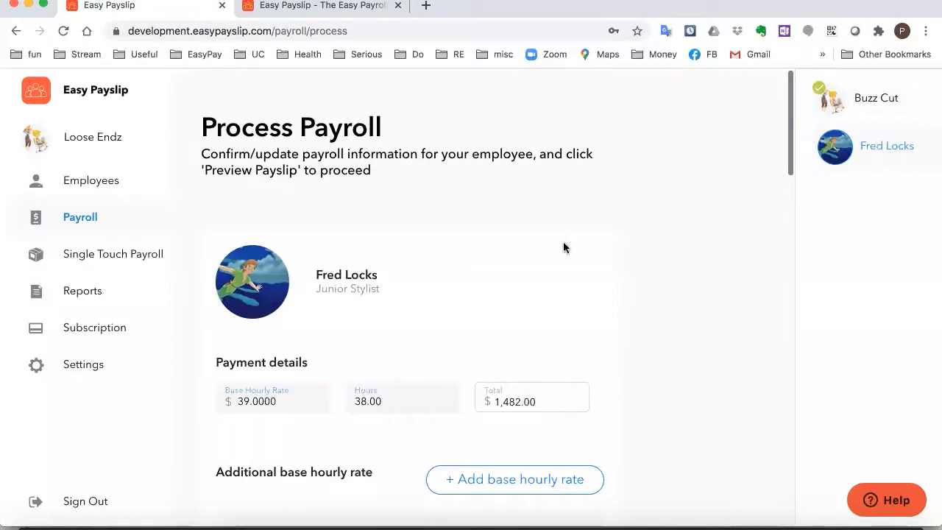
{"action": "scroll", "coordinate": [486, 246], "scroll_direction": "down", "scroll_amount": 2}
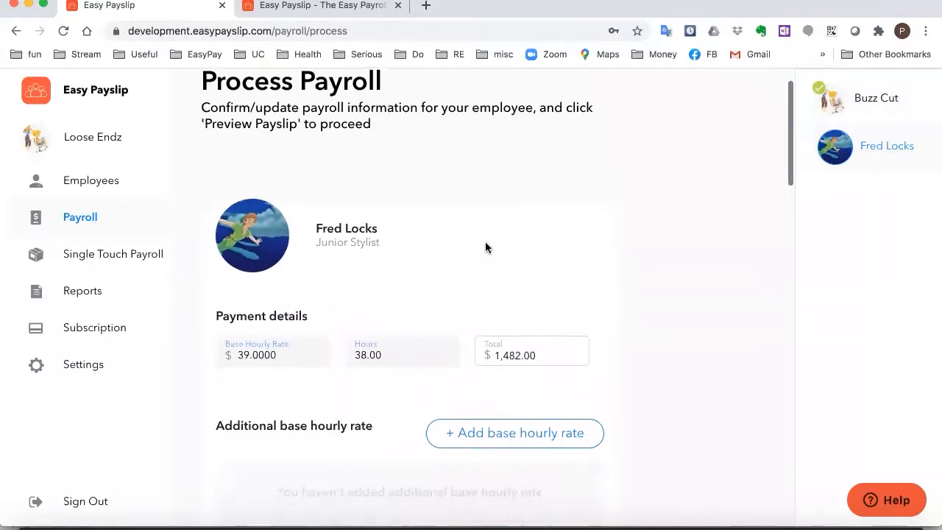
{"action": "scroll", "coordinate": [485, 246], "scroll_direction": "down", "scroll_amount": 2}
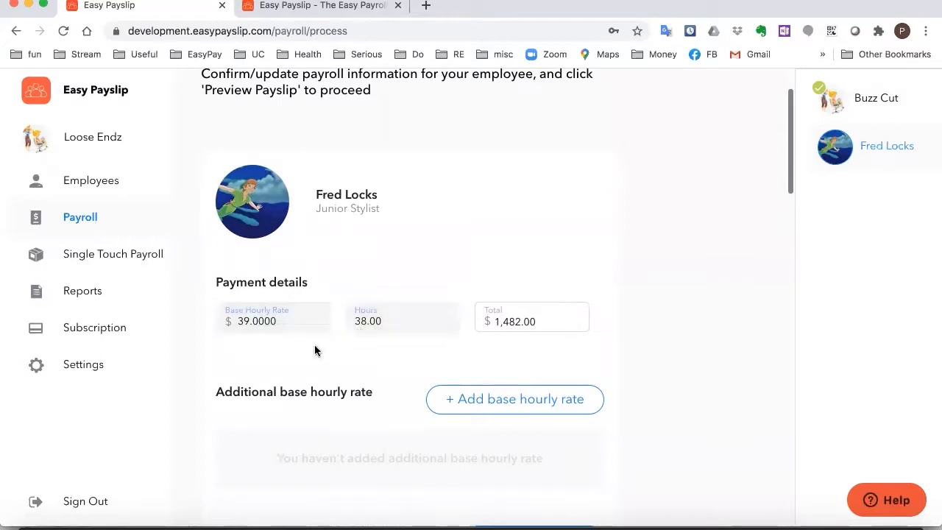
Set the junior stylist's hours to 31.4, giving a $1,224.60 total
{"action": "left_click", "coordinate": [368, 321]}
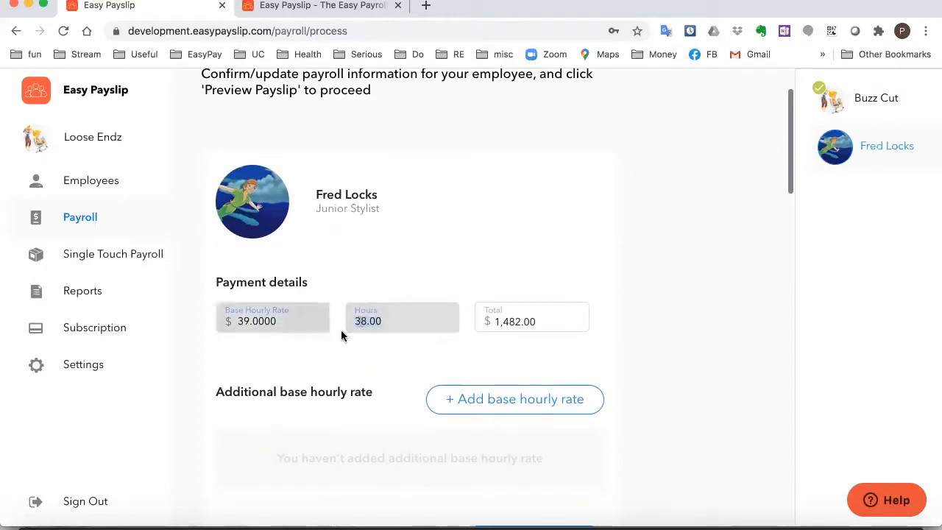
{"action": "left_click", "coordinate": [399, 360]}
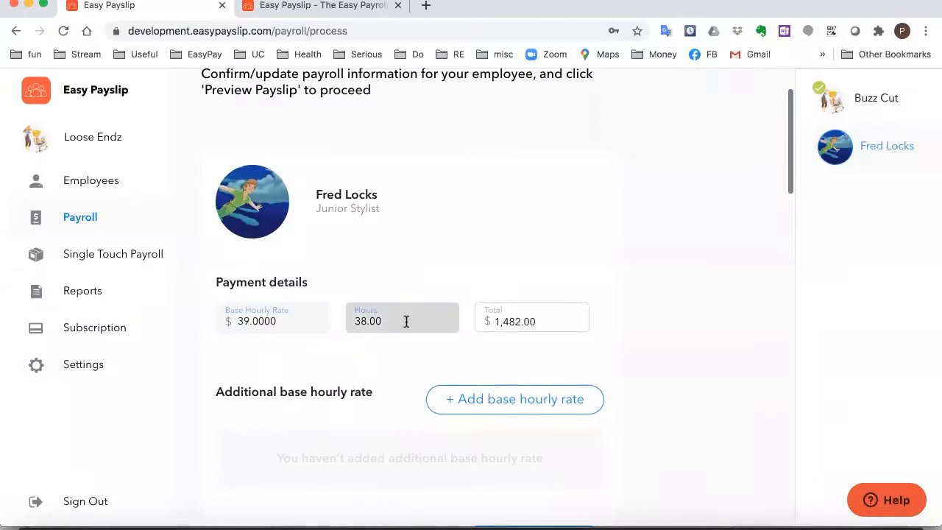
{"action": "left_click_drag", "start_coordinate": [399, 318], "coordinate": [344, 321]}
{"action": "type", "text": "31"}
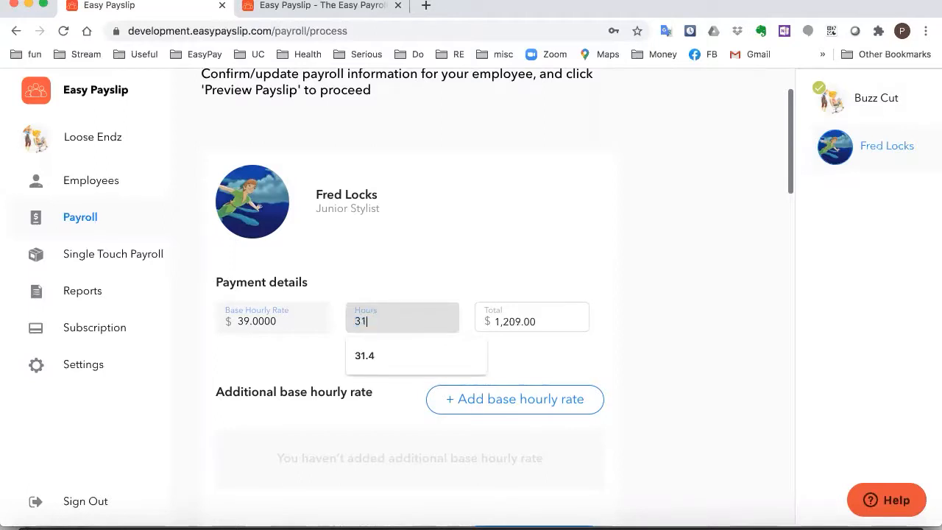
{"action": "type", "text": ".4"}
{"action": "left_click", "coordinate": [501, 256]}
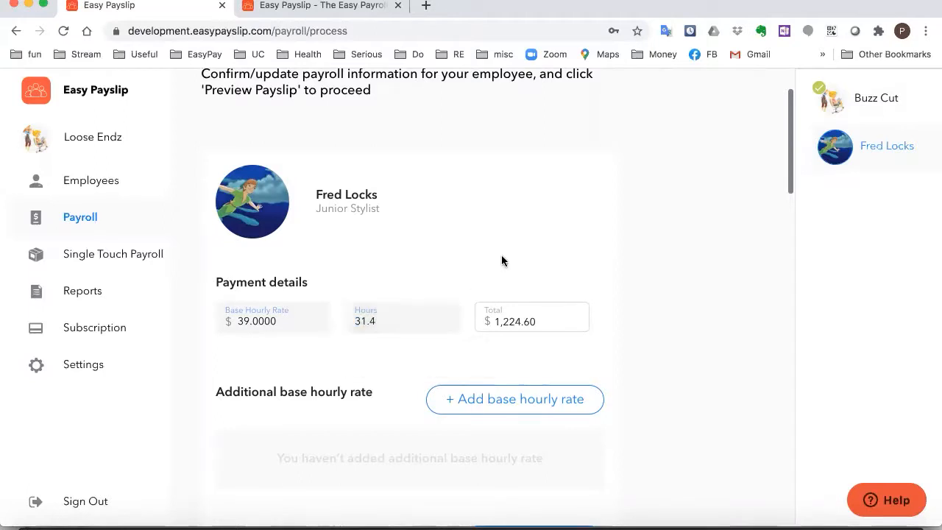
{"action": "scroll", "coordinate": [676, 342], "scroll_direction": "down", "scroll_amount": 12}
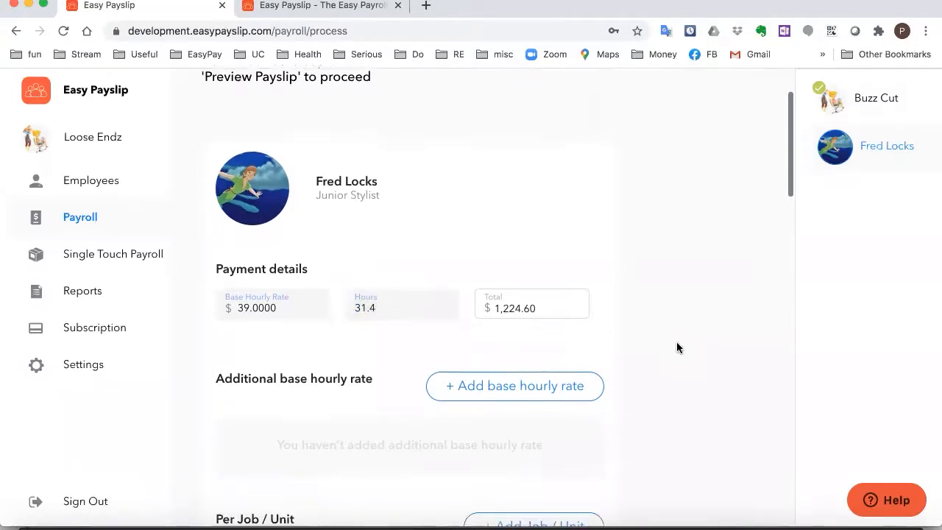
{"action": "scroll", "coordinate": [676, 349], "scroll_direction": "down", "scroll_amount": 10}
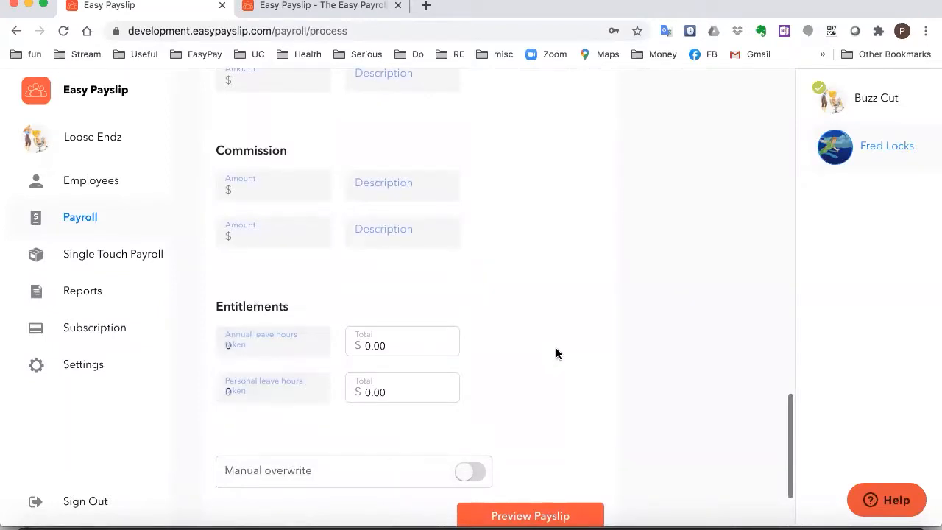
Enter 7.6 annual leave hours taken for the junior stylist, then review the form up to Payment details
{"action": "left_click", "coordinate": [215, 342]}
{"action": "type", "text": "7.6"}
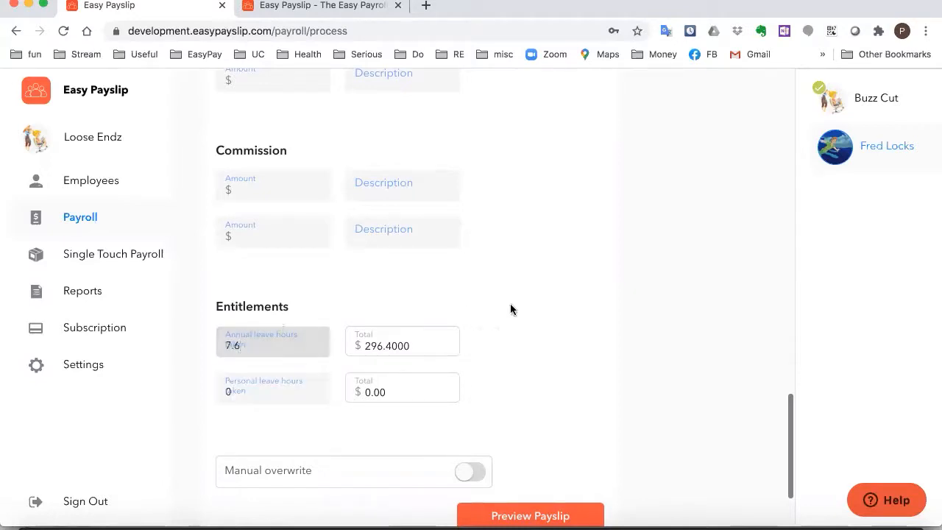
{"action": "key", "text": "Tab"}
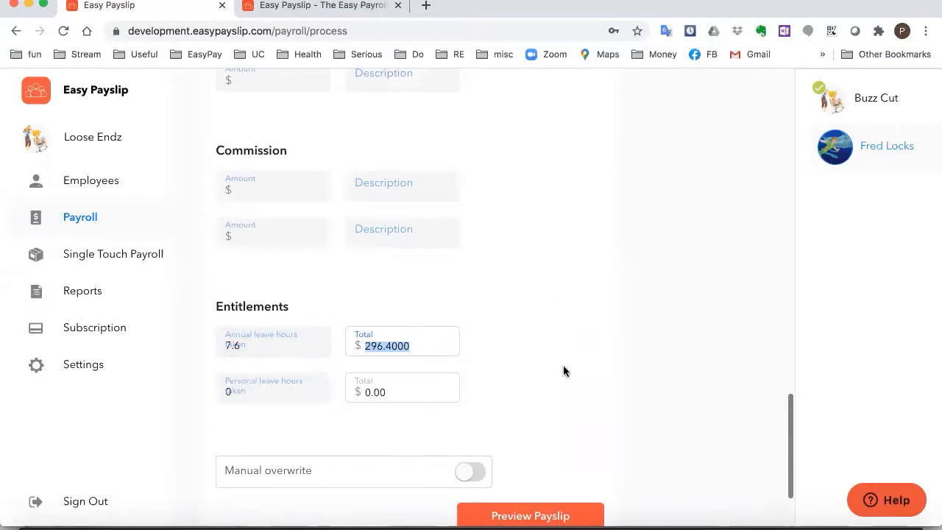
{"action": "scroll", "coordinate": [563, 369], "scroll_direction": "up", "scroll_amount": 15}
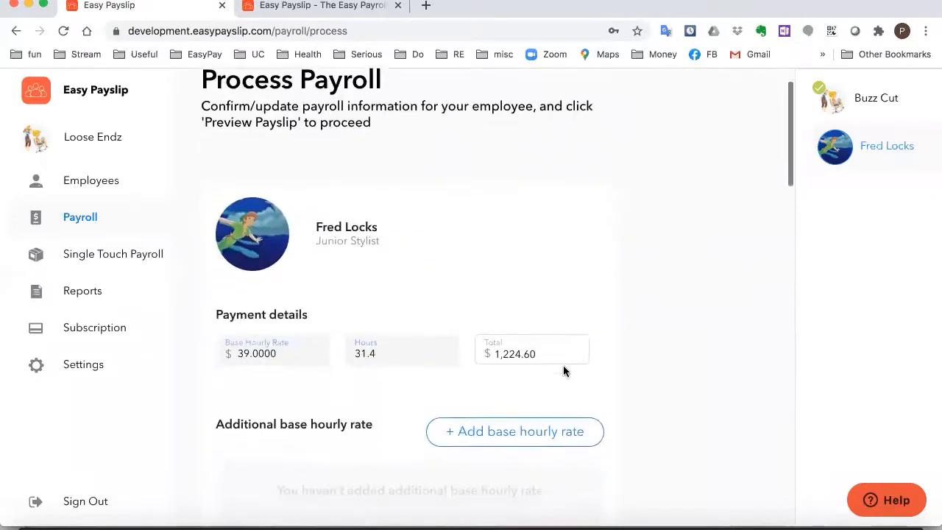
{"action": "scroll", "coordinate": [563, 366], "scroll_direction": "down", "scroll_amount": 3}
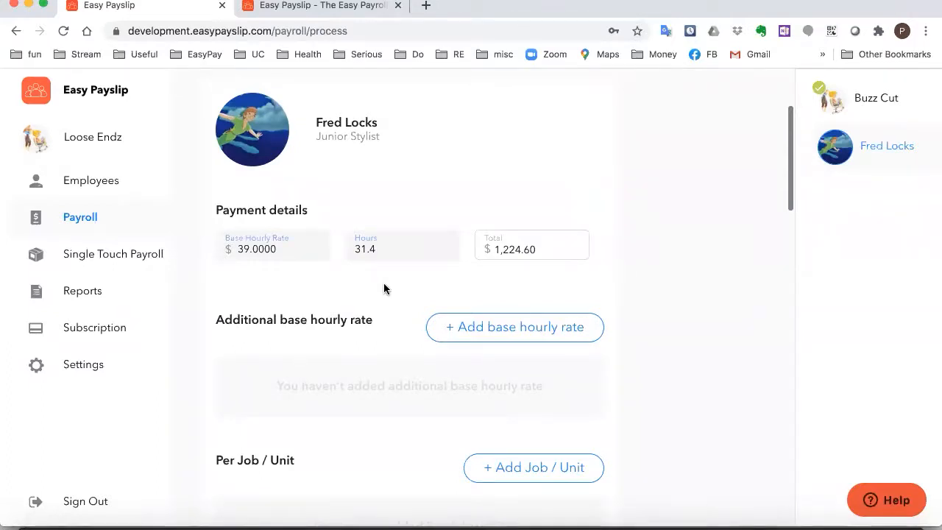
{"action": "scroll", "coordinate": [384, 288], "scroll_direction": "down", "scroll_amount": 2}
{"action": "scroll", "coordinate": [383, 288], "scroll_direction": "down", "scroll_amount": 5}
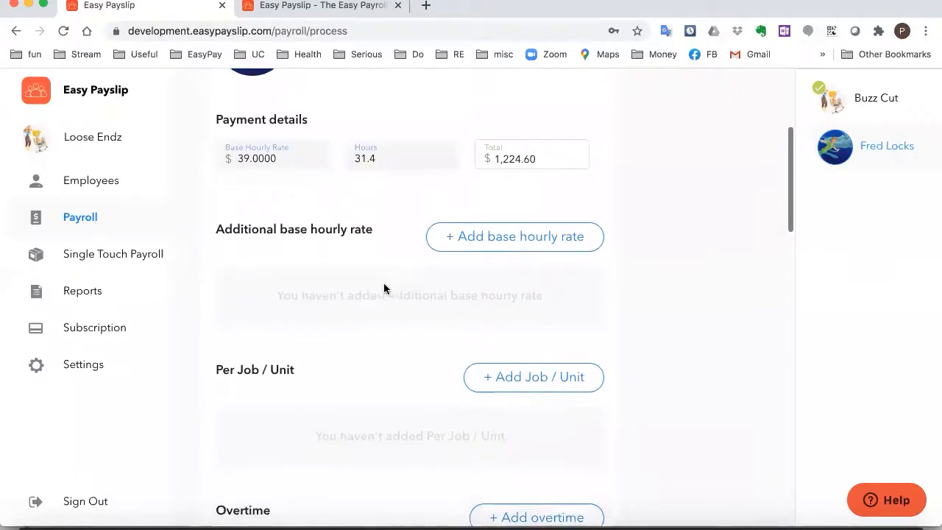
{"action": "scroll", "coordinate": [383, 288], "scroll_direction": "down", "scroll_amount": 5}
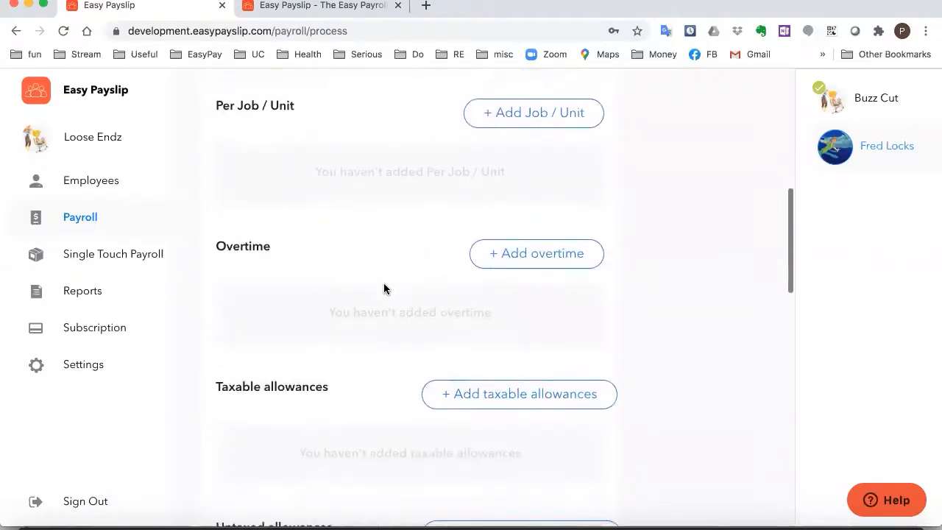
{"action": "scroll", "coordinate": [383, 289], "scroll_direction": "down", "scroll_amount": 1}
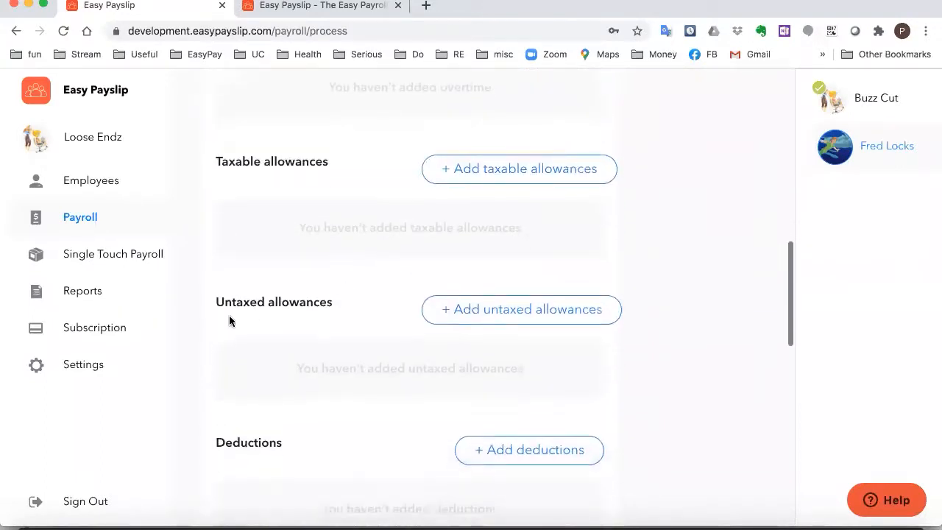
{"action": "scroll", "coordinate": [338, 430], "scroll_direction": "down", "scroll_amount": 4}
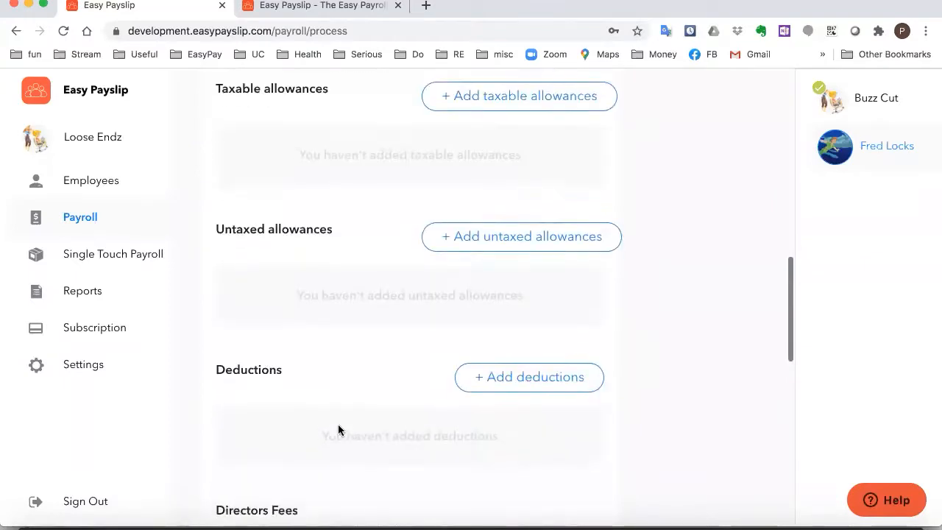
{"action": "scroll", "coordinate": [313, 400], "scroll_direction": "down", "scroll_amount": 4}
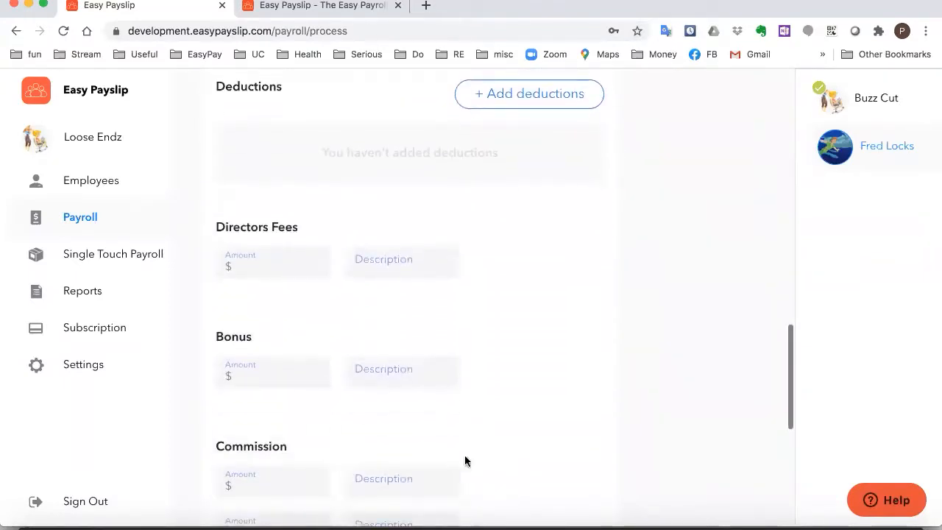
{"action": "scroll", "coordinate": [503, 433], "scroll_direction": "up", "scroll_amount": 11}
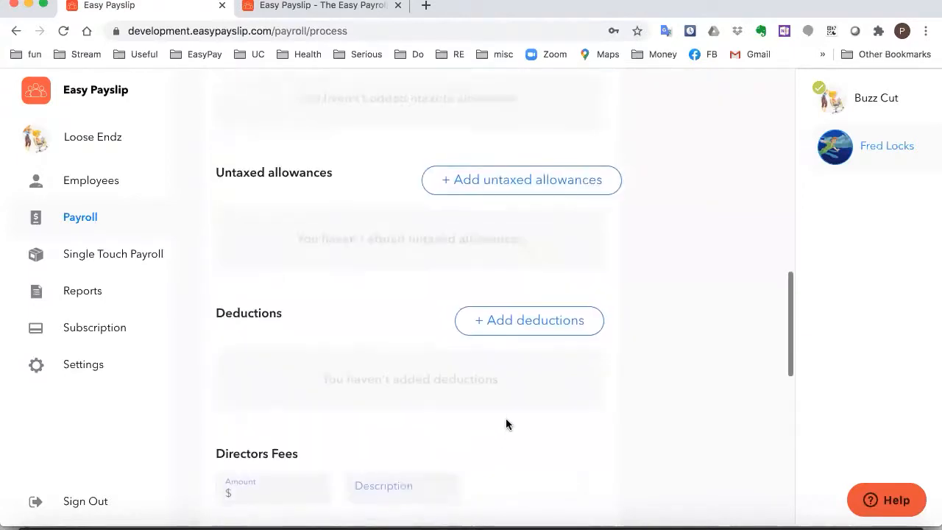
{"action": "scroll", "coordinate": [505, 424], "scroll_direction": "up", "scroll_amount": 6}
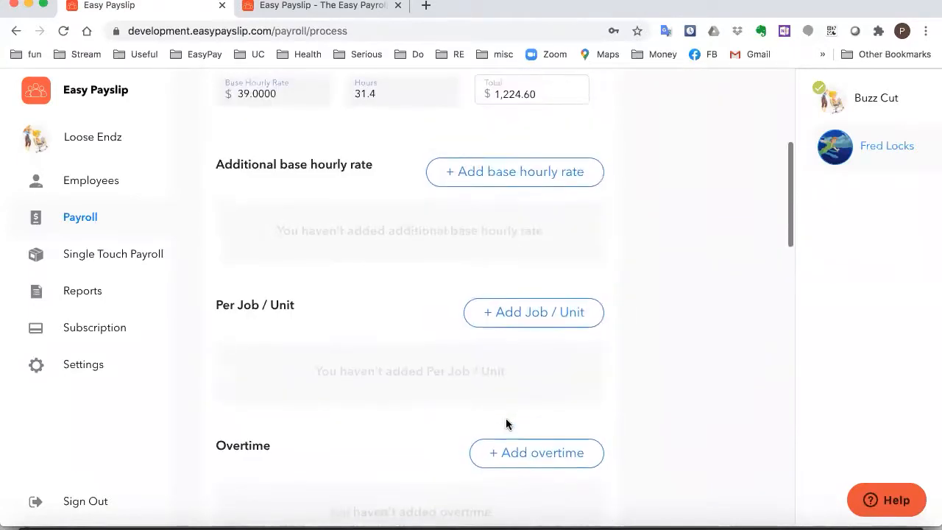
{"action": "scroll", "coordinate": [339, 256], "scroll_direction": "up", "scroll_amount": 1}
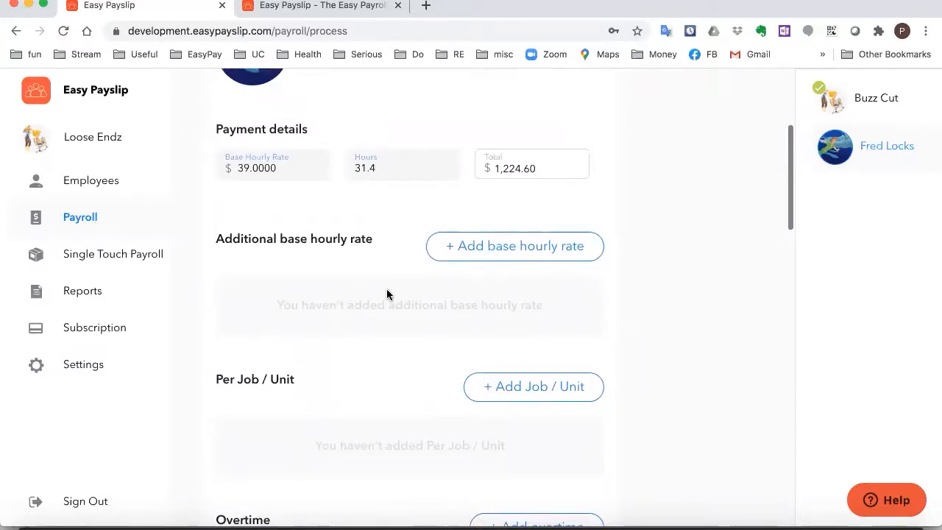
Add an Additional Base Rate 1 line 'Saturday Rates': 3 hours at $55
{"action": "left_click", "coordinate": [513, 254]}
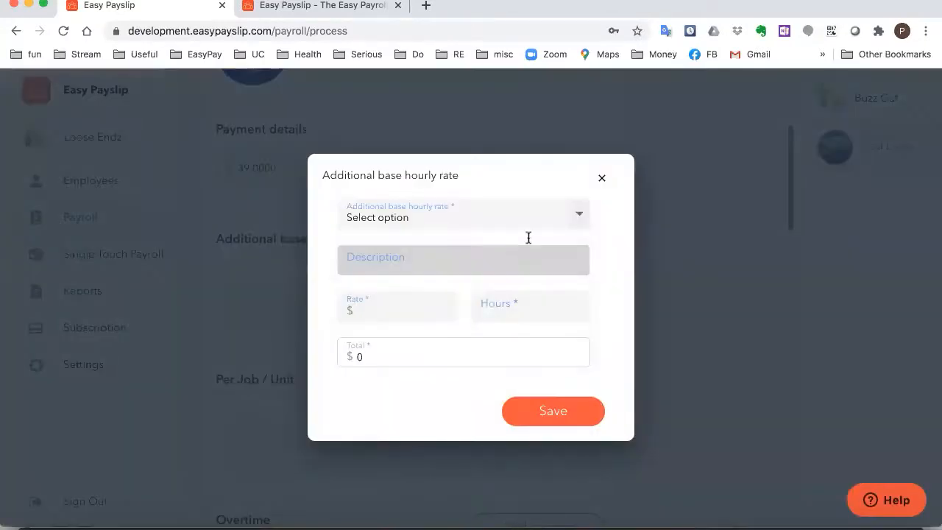
{"action": "left_click", "coordinate": [575, 215]}
{"action": "left_click", "coordinate": [478, 229]}
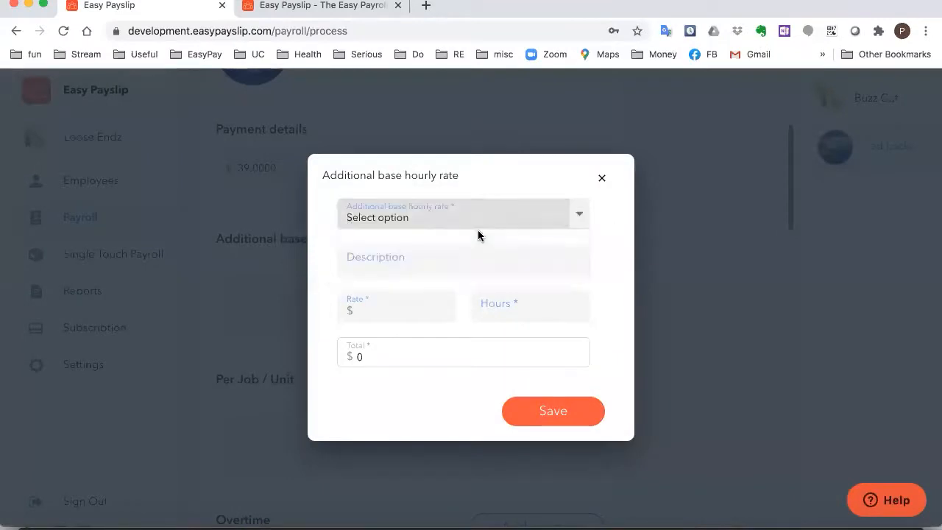
{"action": "left_click", "coordinate": [397, 255]}
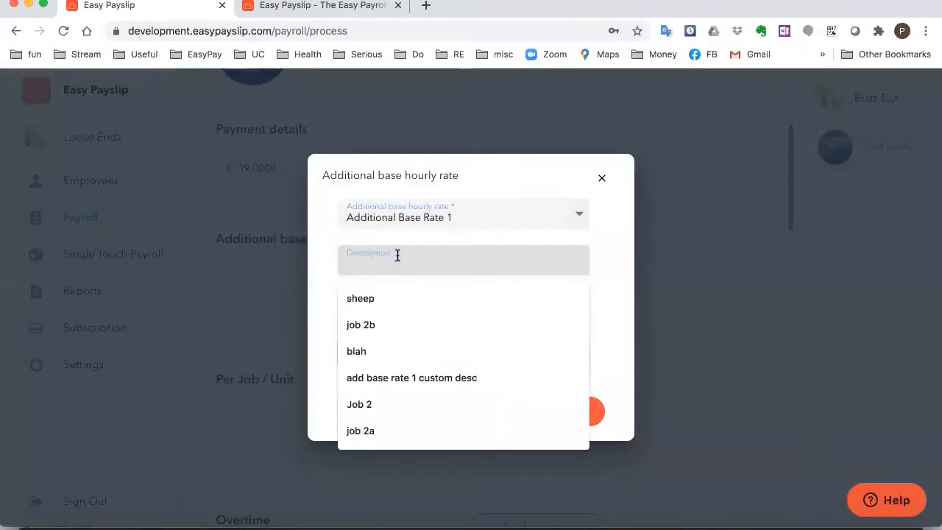
{"action": "type", "text": "Saturday Rate"}
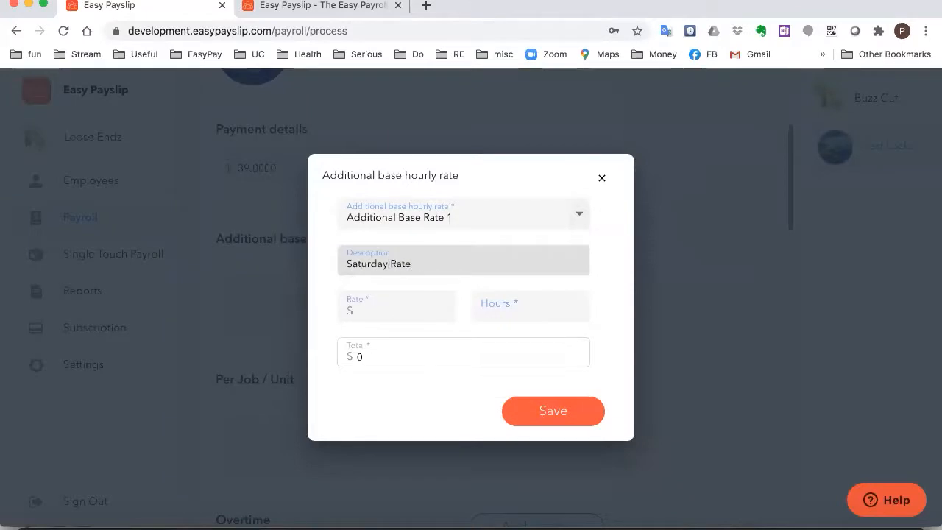
{"action": "type", "text": "s"}
{"action": "left_click", "coordinate": [390, 301]}
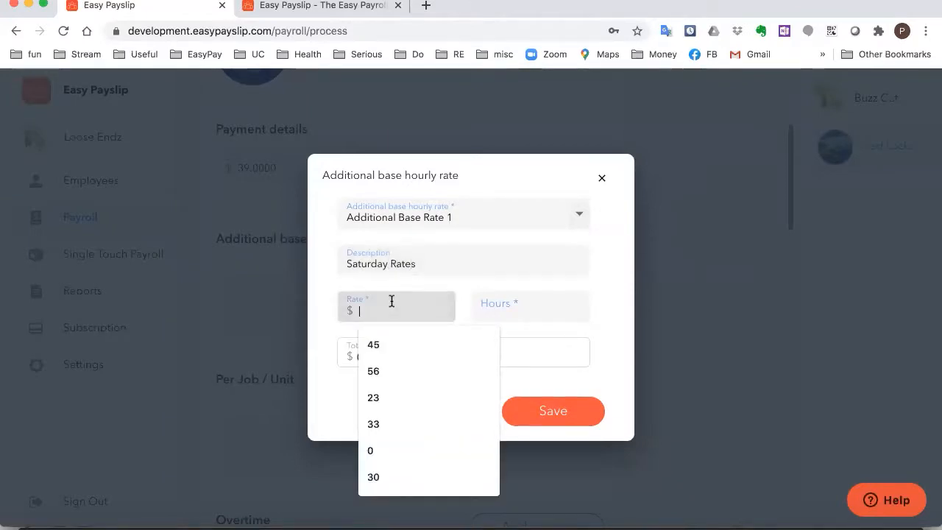
{"action": "type", "text": "55"}
{"action": "left_click", "coordinate": [549, 314]}
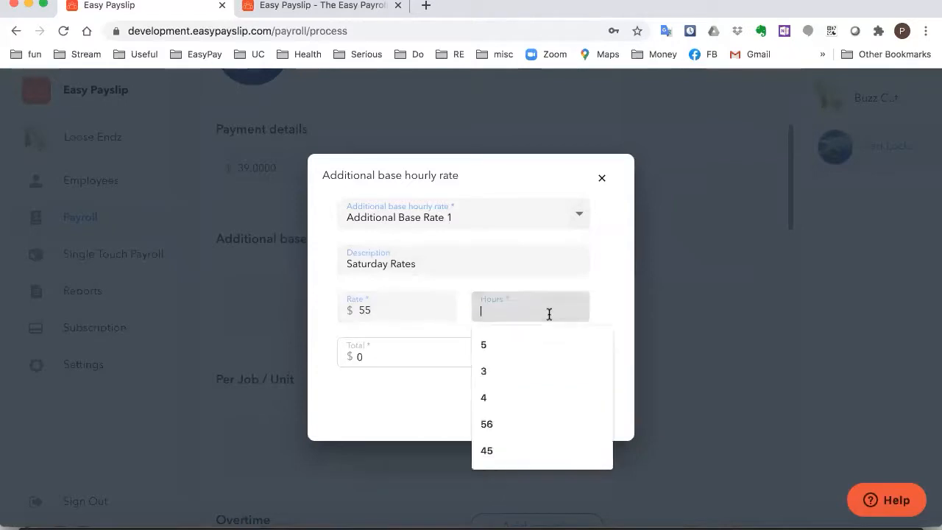
{"action": "type", "text": "3"}
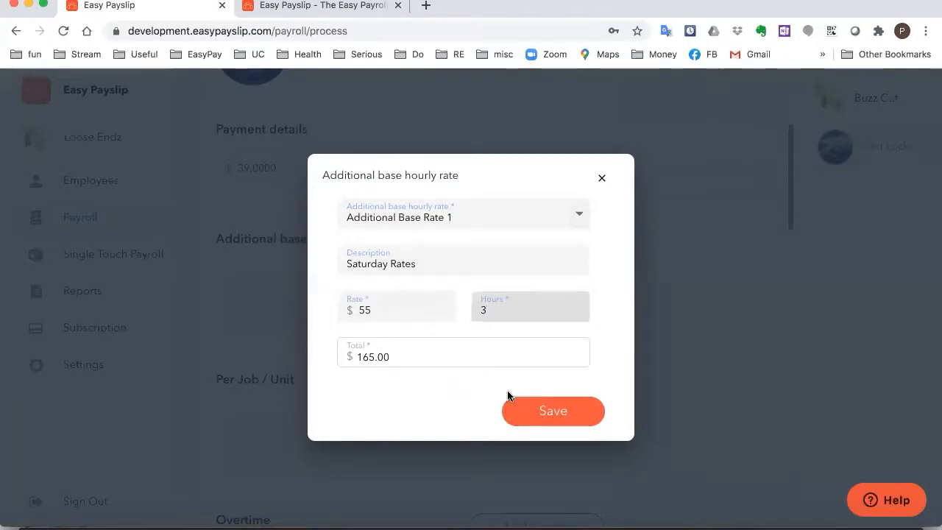
{"action": "left_click", "coordinate": [574, 417]}
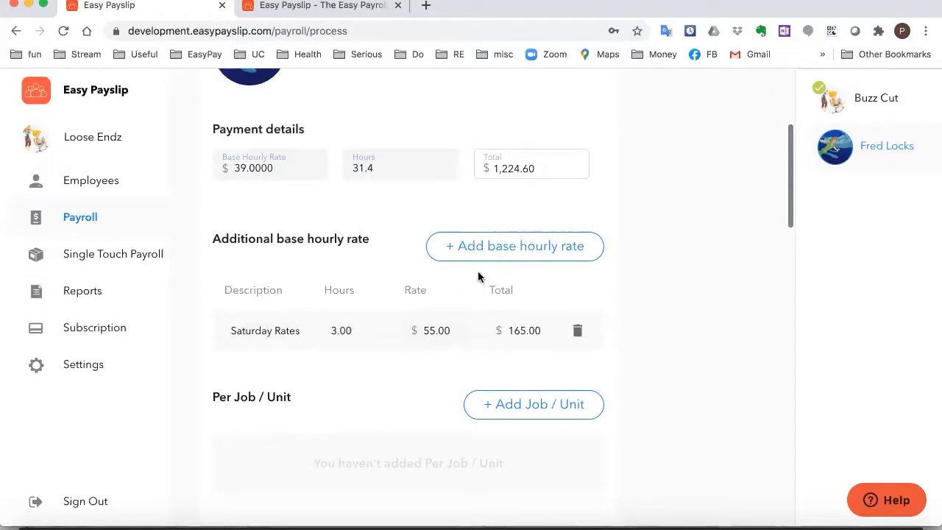
{"action": "scroll", "coordinate": [398, 405], "scroll_direction": "down", "scroll_amount": 2}
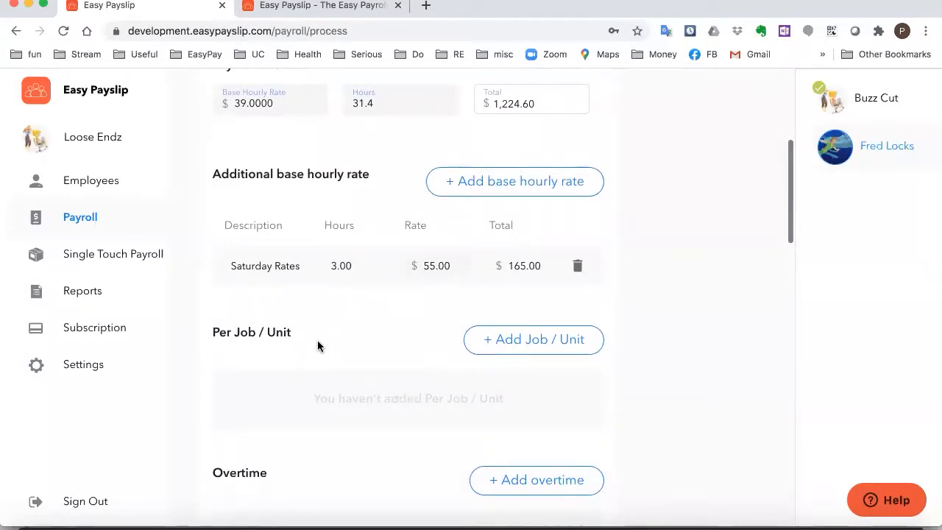
Add a Job / Unit 1 line 'Haircut': 7 units at $25 each
{"action": "left_click", "coordinate": [527, 340]}
{"action": "left_click", "coordinate": [514, 219]}
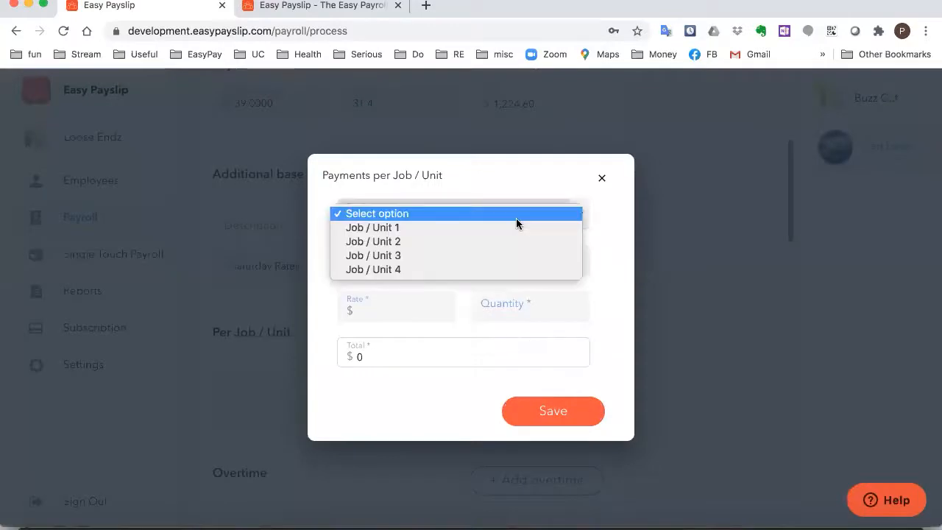
{"action": "left_click", "coordinate": [513, 231]}
{"action": "left_click", "coordinate": [446, 260]}
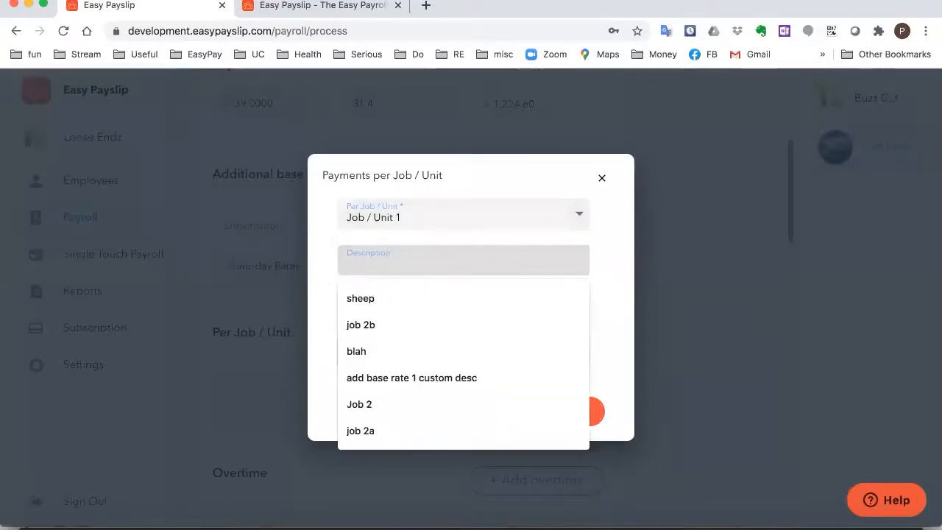
{"action": "type", "text": "Haircut"}
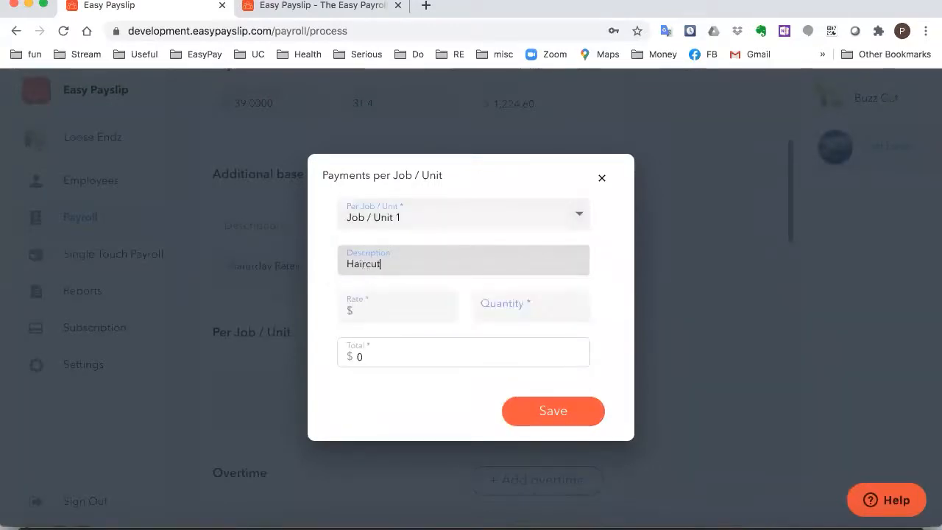
{"action": "left_click", "coordinate": [414, 314]}
{"action": "type", "text": "25"}
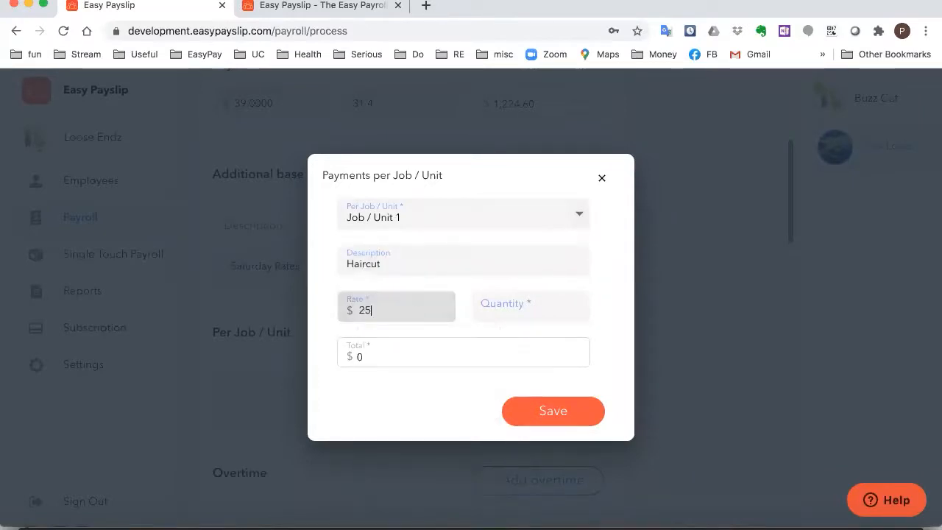
{"action": "key", "text": "Tab"}
{"action": "type", "text": "7"}
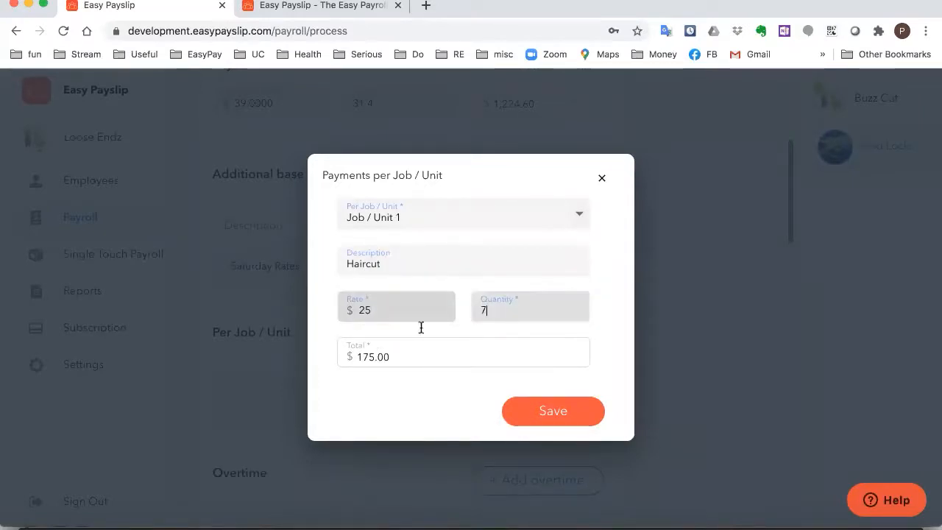
{"action": "left_click", "coordinate": [551, 416]}
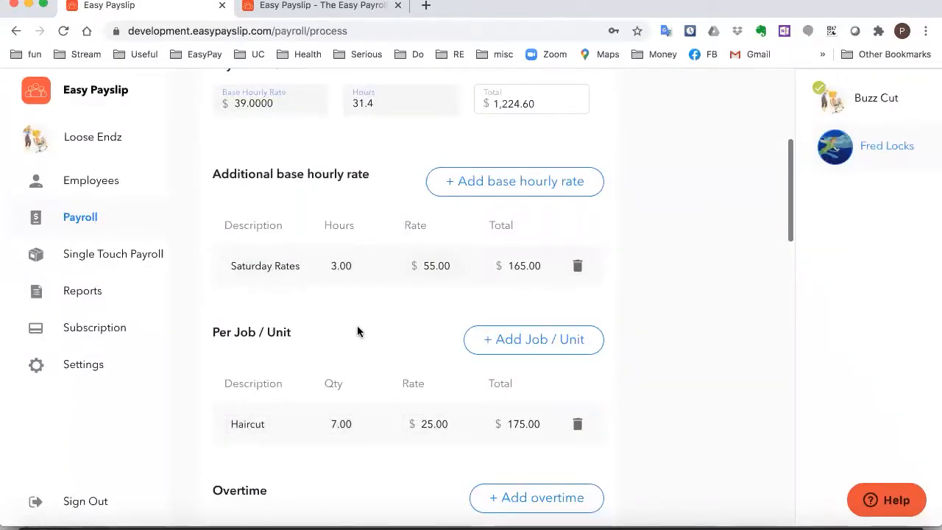
Preview the junior stylist's payslip for 05/07/2020–11/07/2020
{"action": "scroll", "coordinate": [489, 368], "scroll_direction": "down", "scroll_amount": 1}
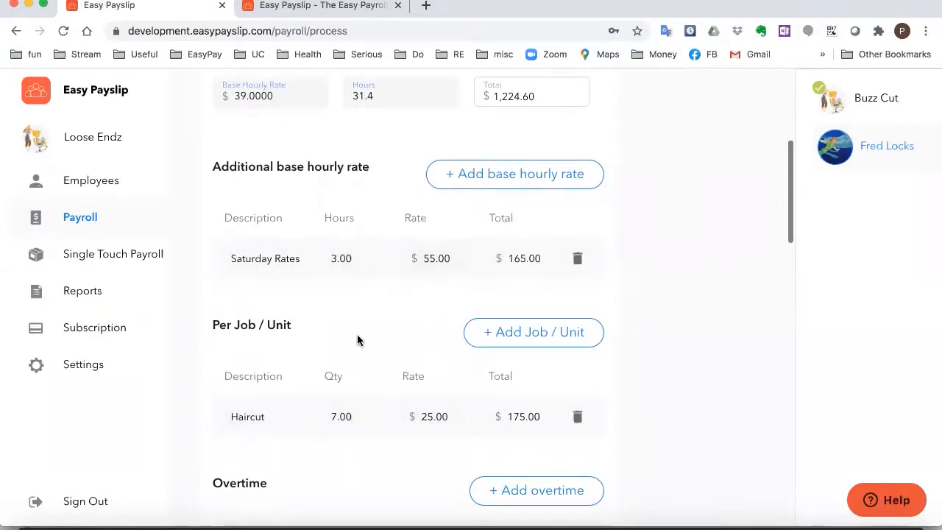
{"action": "scroll", "coordinate": [357, 340], "scroll_direction": "down", "scroll_amount": 5}
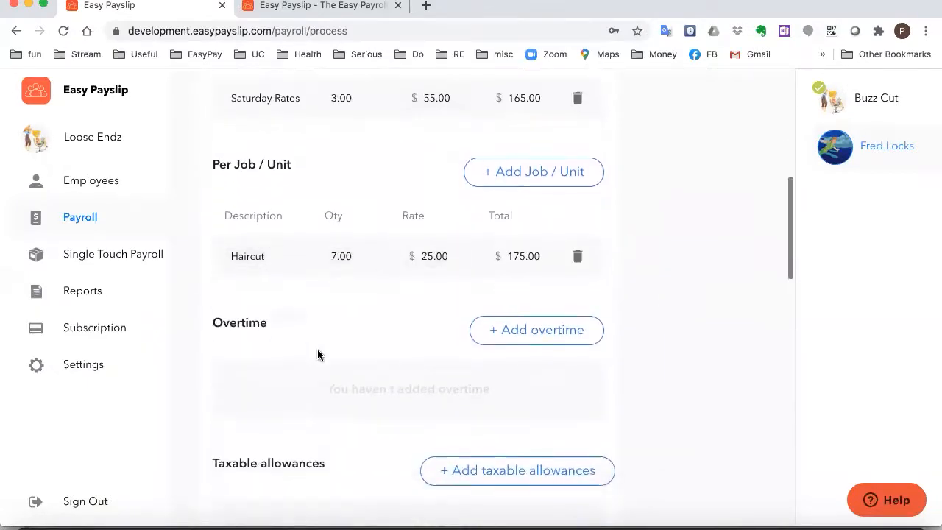
{"action": "scroll", "coordinate": [318, 355], "scroll_direction": "down", "scroll_amount": 9}
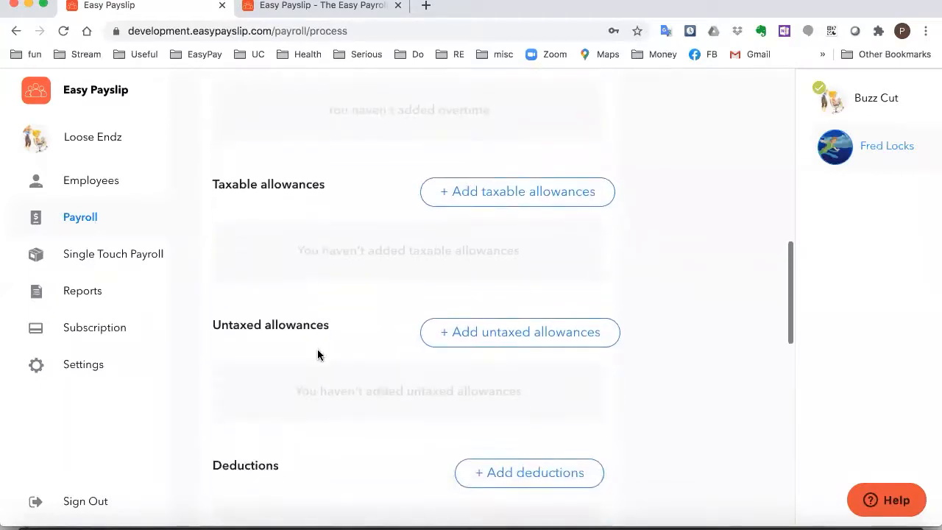
{"action": "scroll", "coordinate": [317, 354], "scroll_direction": "up", "scroll_amount": 1}
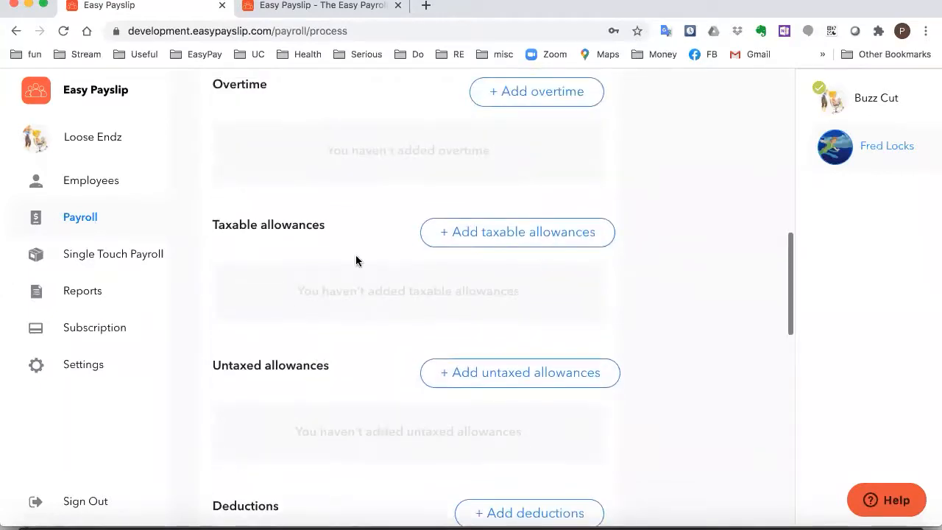
{"action": "scroll", "coordinate": [356, 259], "scroll_direction": "up", "scroll_amount": 1}
{"action": "scroll", "coordinate": [356, 260], "scroll_direction": "down", "scroll_amount": 6}
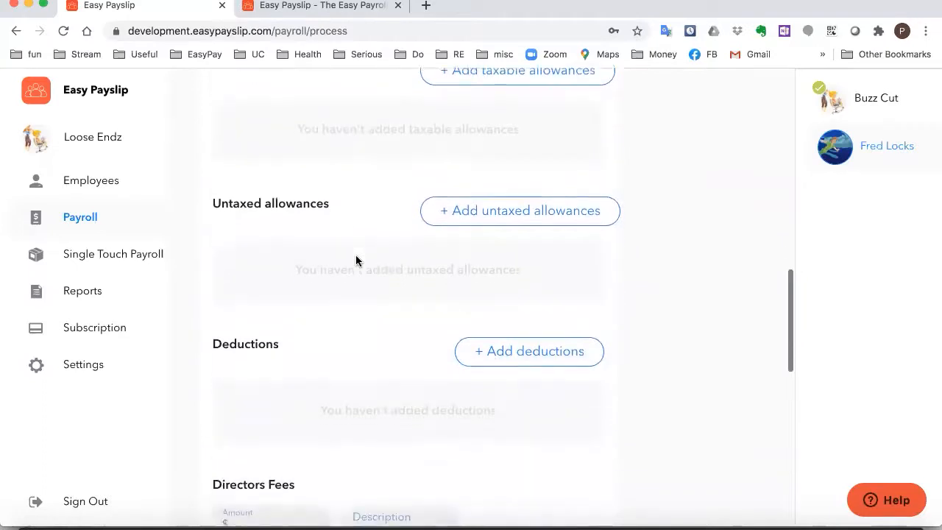
{"action": "scroll", "coordinate": [356, 260], "scroll_direction": "down", "scroll_amount": 5}
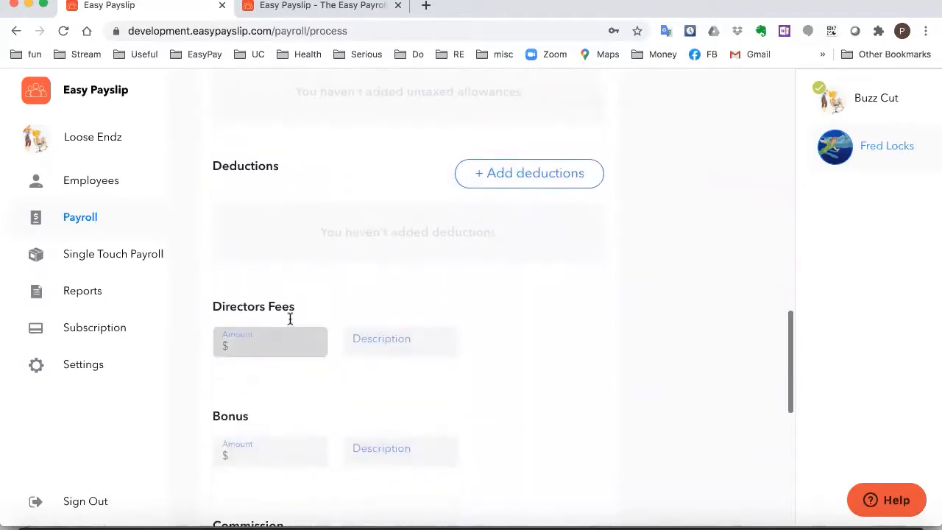
{"action": "scroll", "coordinate": [464, 376], "scroll_direction": "down", "scroll_amount": 5}
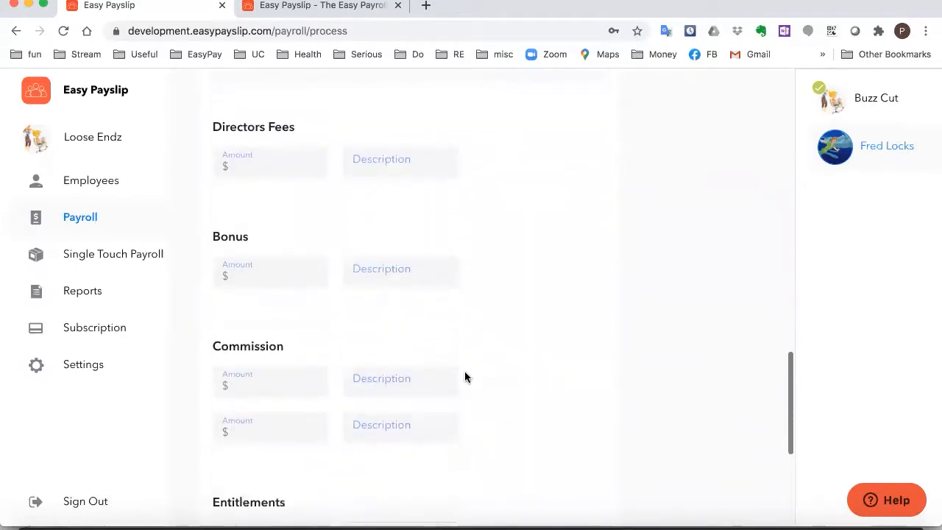
{"action": "scroll", "coordinate": [465, 376], "scroll_direction": "down", "scroll_amount": 7}
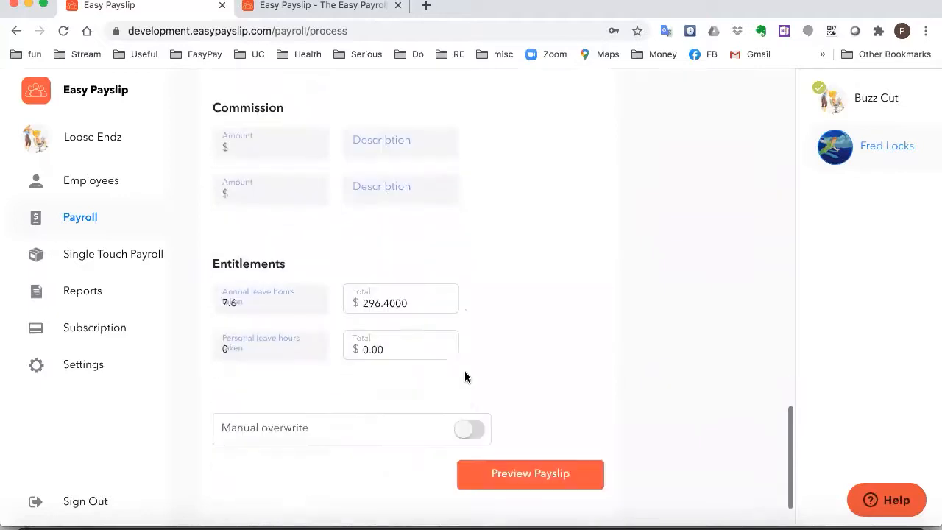
{"action": "scroll", "coordinate": [464, 377], "scroll_direction": "down", "scroll_amount": 2}
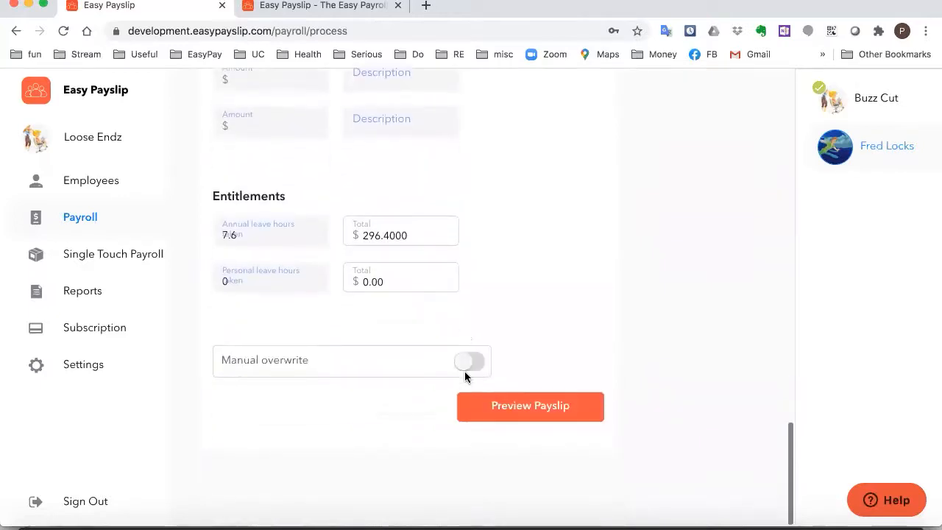
{"action": "left_click", "coordinate": [527, 418]}
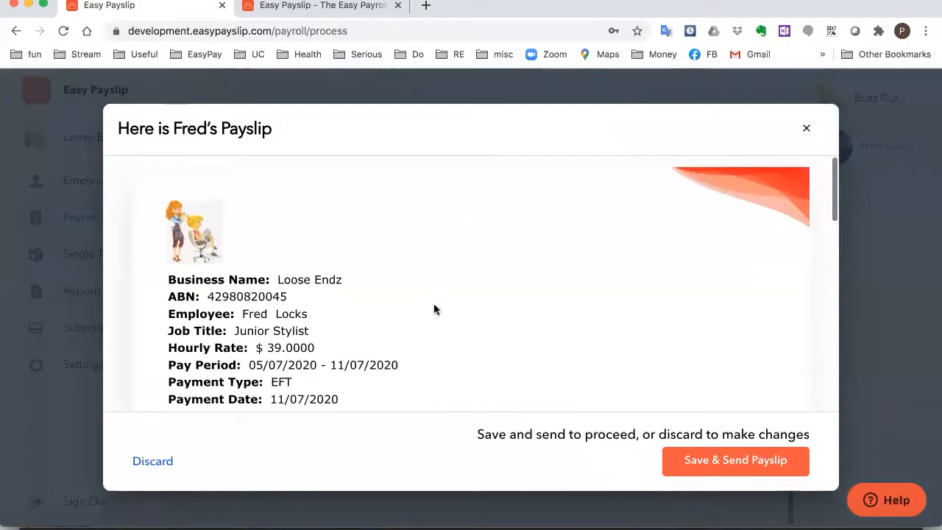
{"action": "scroll", "coordinate": [444, 303], "scroll_direction": "down", "scroll_amount": 2}
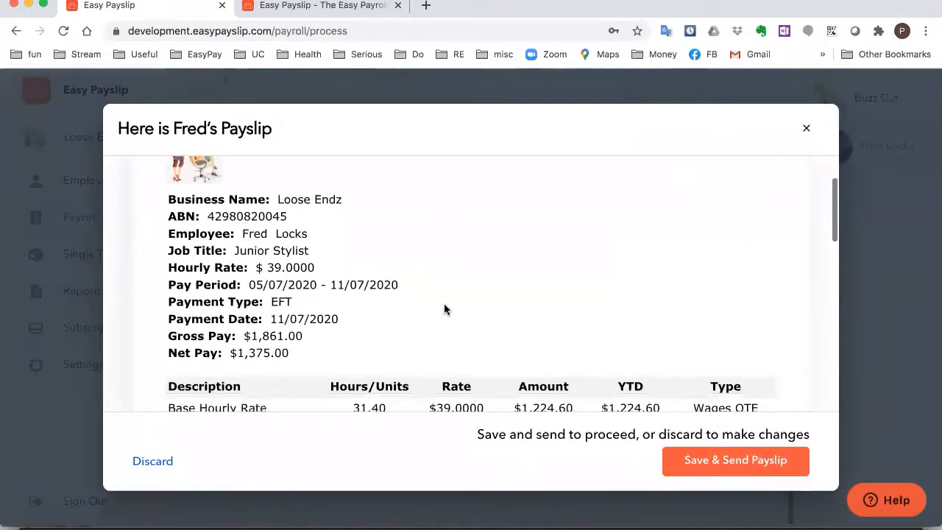
{"action": "scroll", "coordinate": [444, 303], "scroll_direction": "down", "scroll_amount": 1}
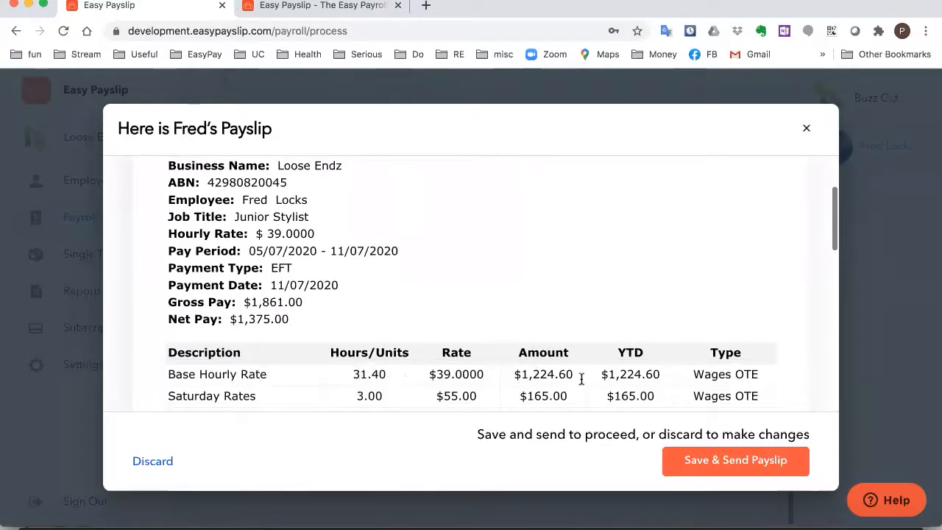
{"action": "scroll", "coordinate": [509, 301], "scroll_direction": "down", "scroll_amount": 1}
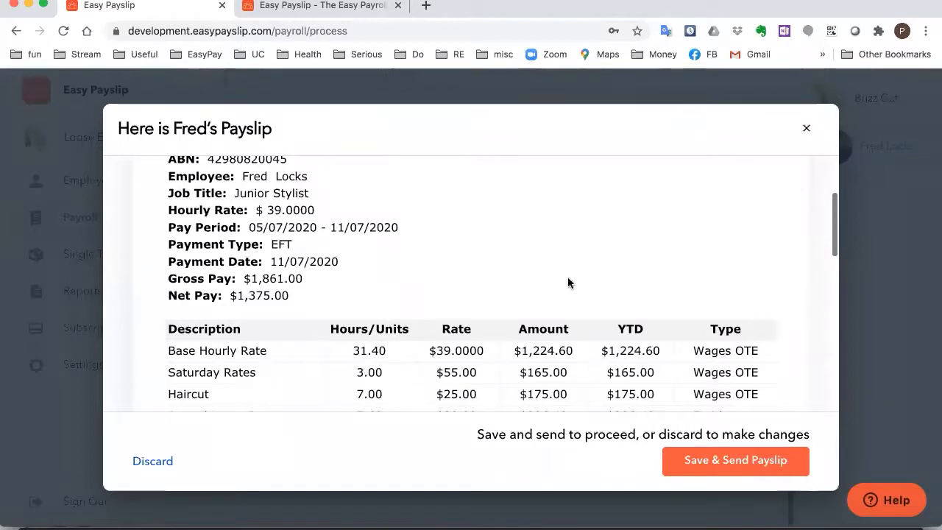
{"action": "scroll", "coordinate": [540, 272], "scroll_direction": "down", "scroll_amount": 2}
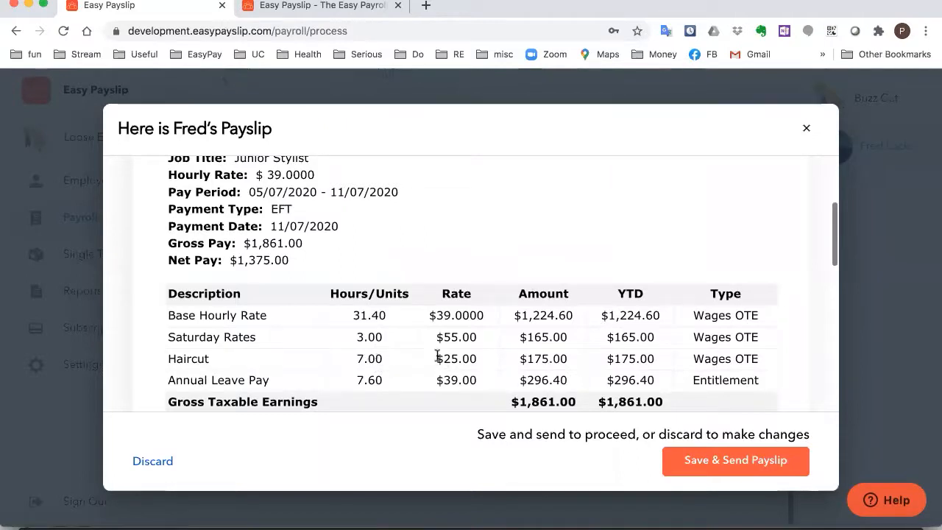
{"action": "scroll", "coordinate": [450, 259], "scroll_direction": "down", "scroll_amount": 1}
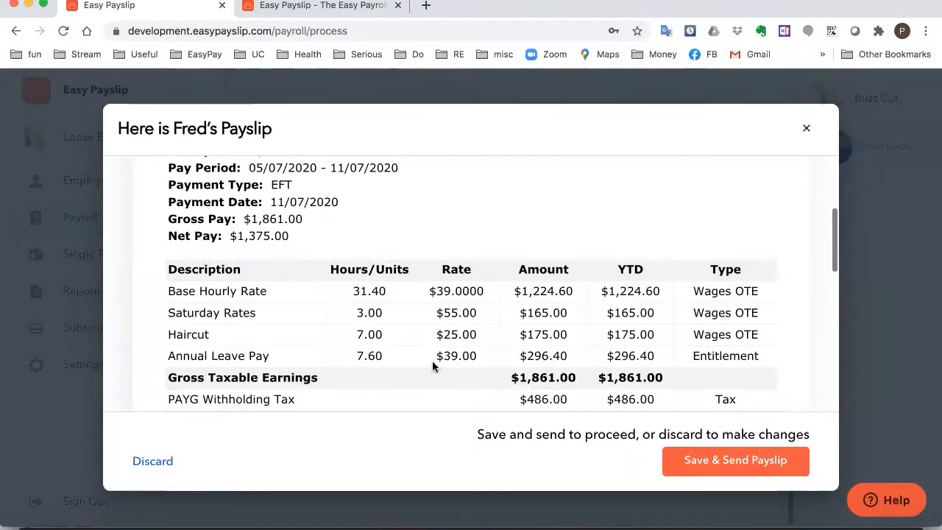
{"action": "scroll", "coordinate": [378, 292], "scroll_direction": "down", "scroll_amount": 1}
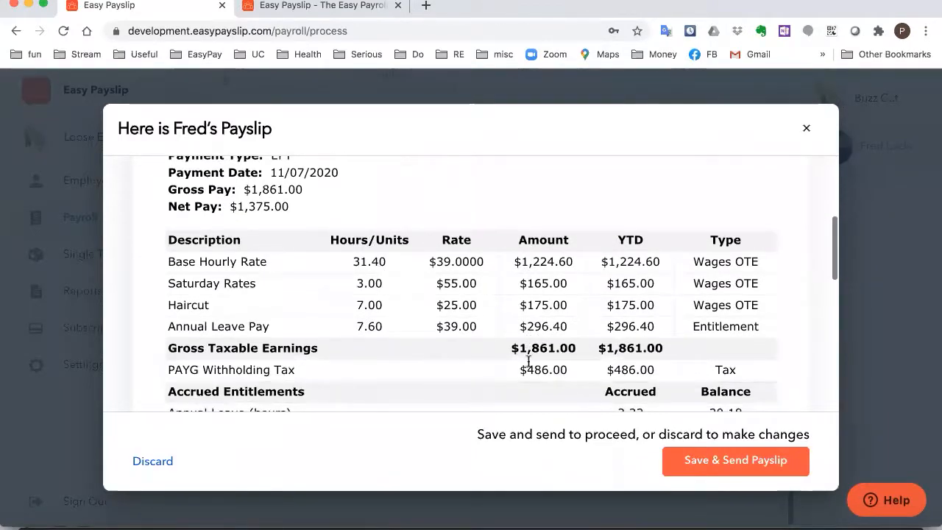
{"action": "scroll", "coordinate": [375, 324], "scroll_direction": "down", "scroll_amount": 1}
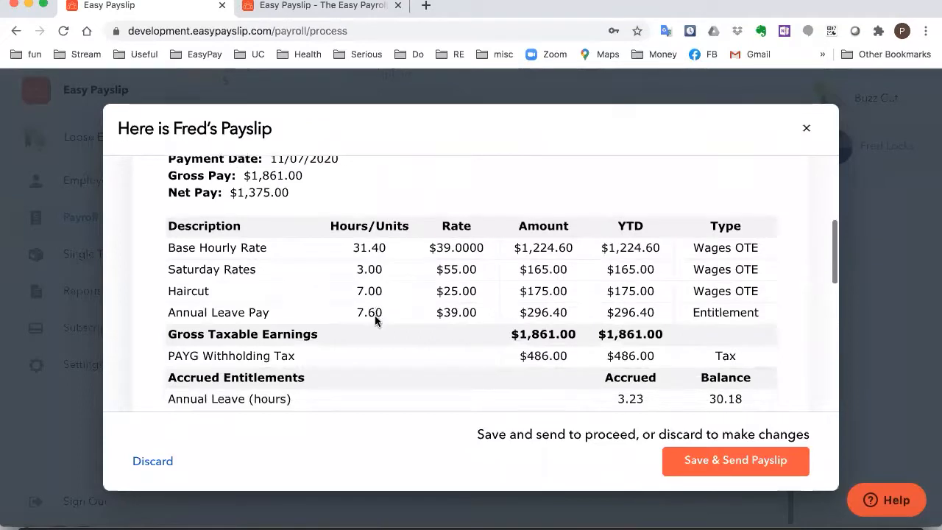
{"action": "scroll", "coordinate": [374, 318], "scroll_direction": "down", "scroll_amount": 2}
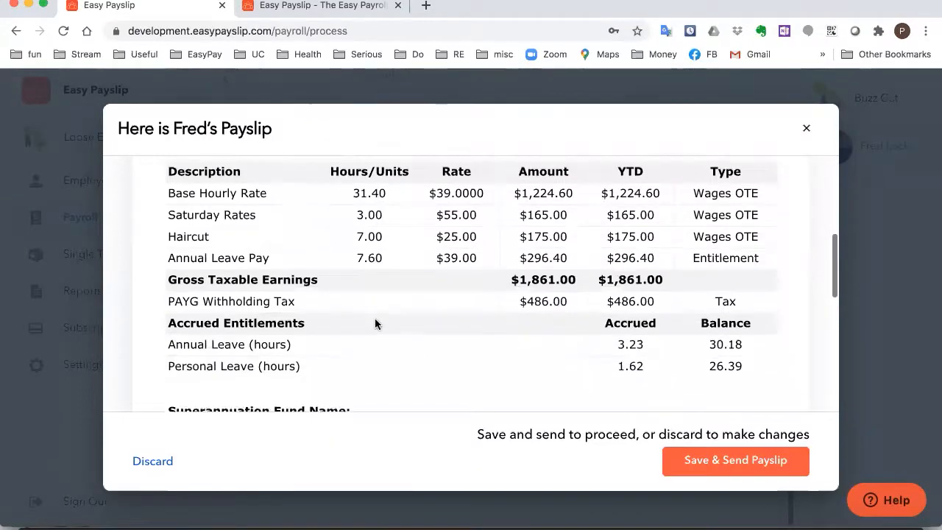
{"action": "scroll", "coordinate": [374, 324], "scroll_direction": "down", "scroll_amount": 1}
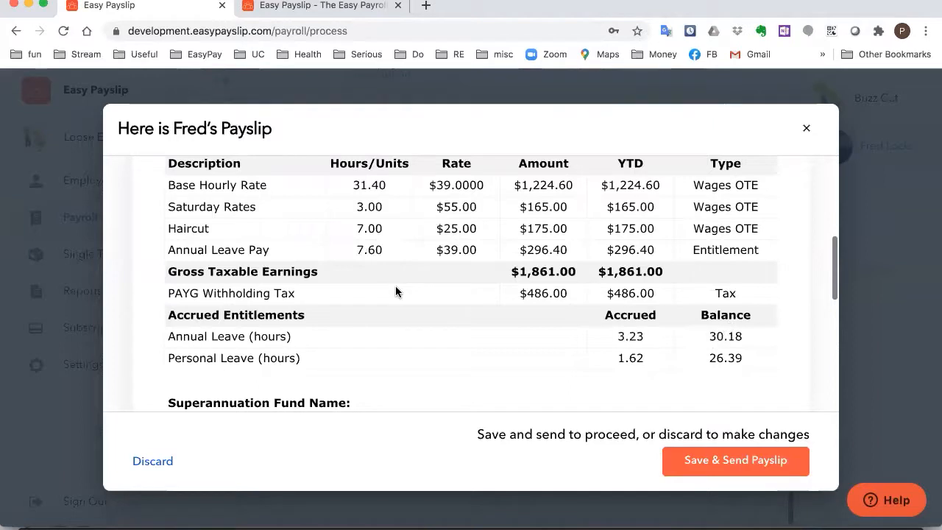
{"action": "scroll", "coordinate": [401, 292], "scroll_direction": "down", "scroll_amount": 2}
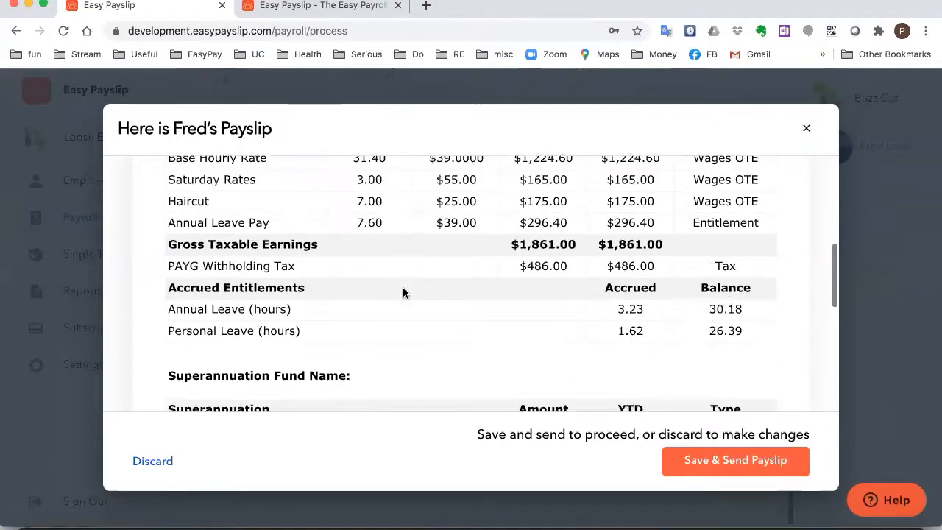
{"action": "scroll", "coordinate": [403, 293], "scroll_direction": "down", "scroll_amount": 1}
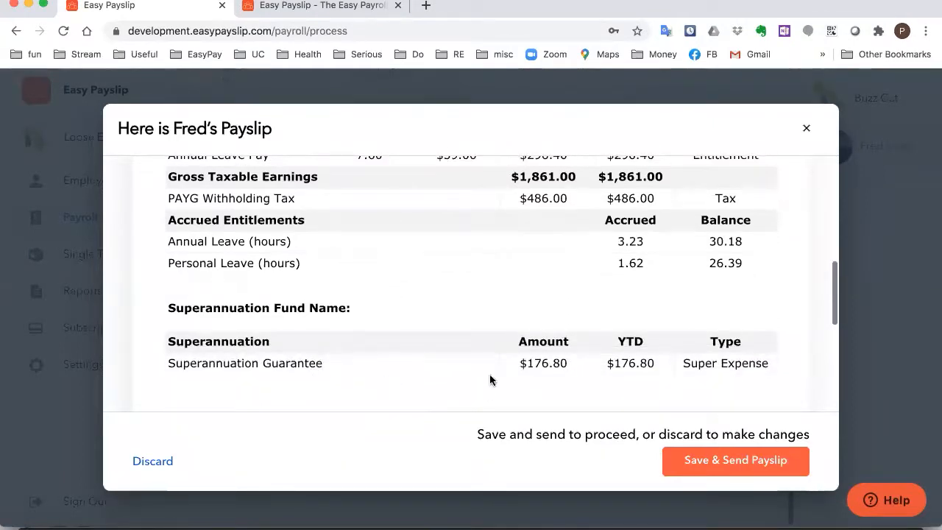
{"action": "scroll", "coordinate": [468, 290], "scroll_direction": "up", "scroll_amount": 4}
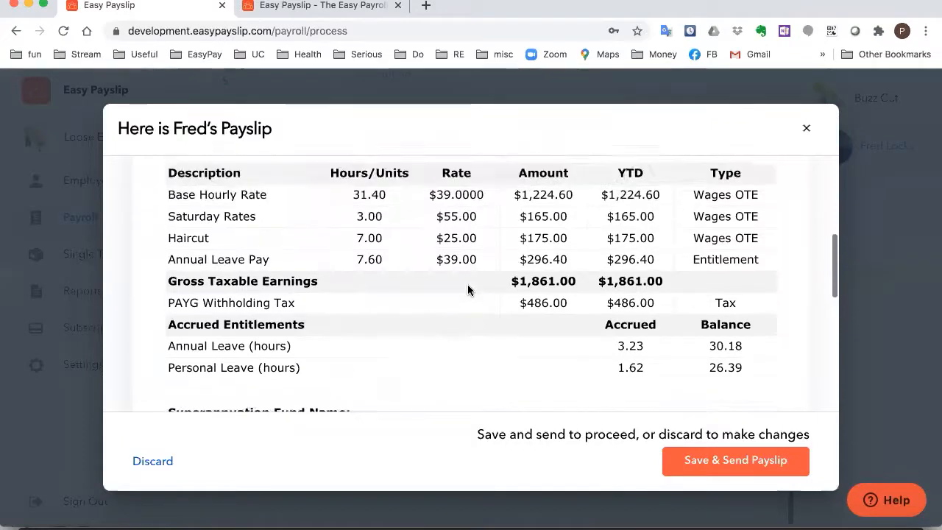
{"action": "scroll", "coordinate": [343, 232], "scroll_direction": "up", "scroll_amount": 1}
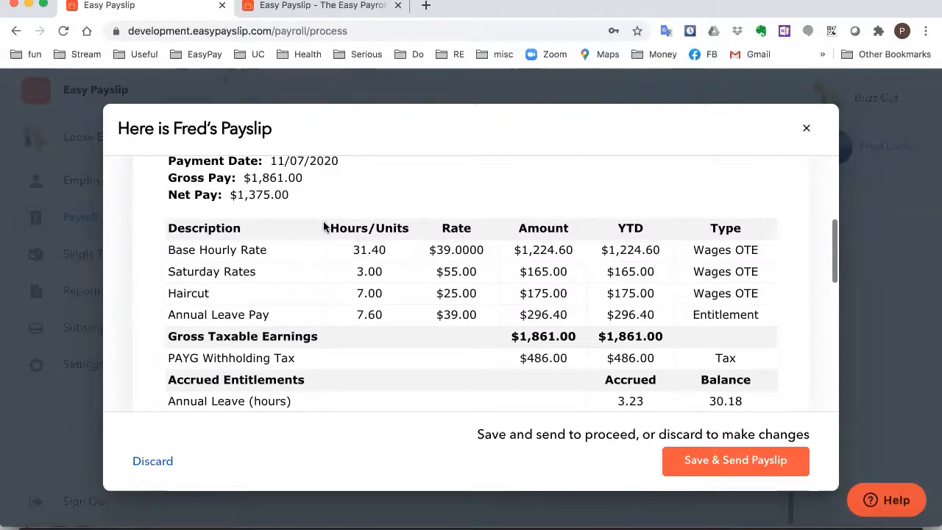
Save and send the junior stylist's payslip, then open the outstanding 05/07/2020–11/07/2020 pay run summary
{"action": "left_click", "coordinate": [712, 465]}
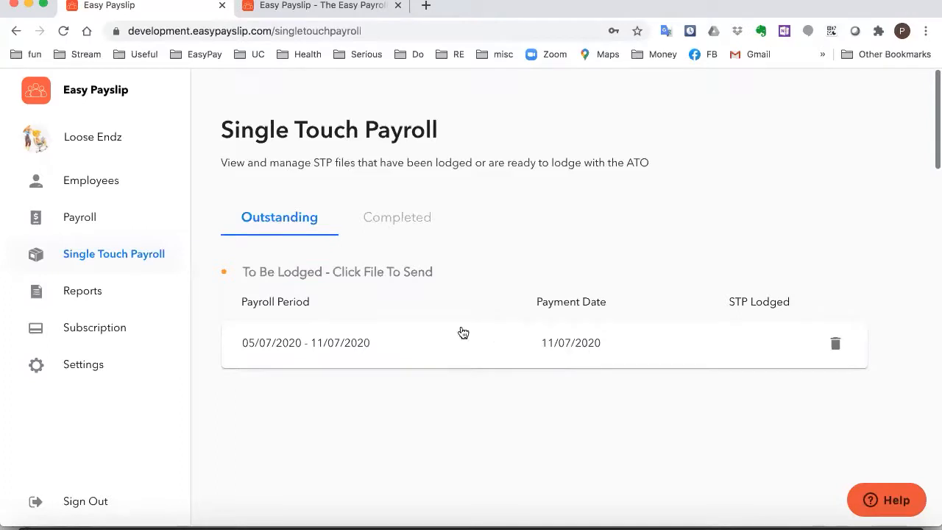
{"action": "left_click", "coordinate": [441, 343]}
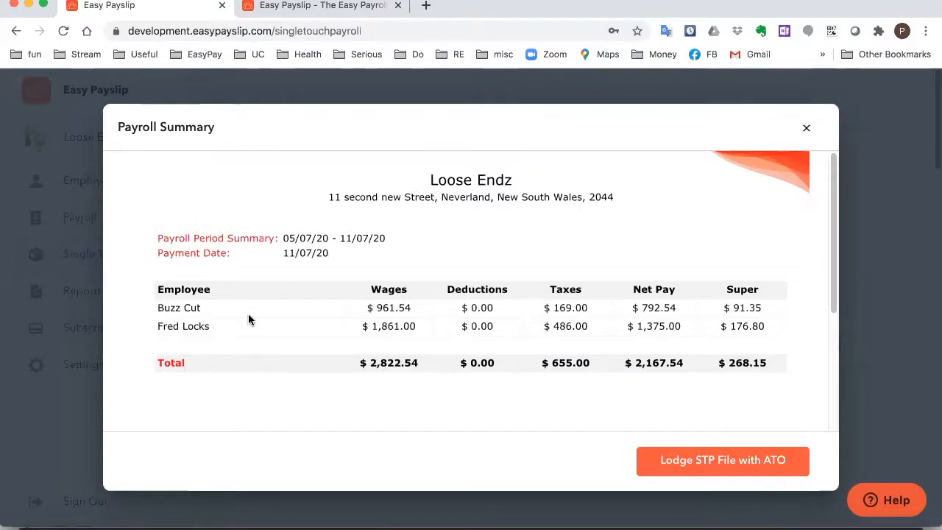
Sign the declaration with your name and lodge the 05/07/2020–11/07/2020 STP file with the ATO
{"action": "left_click", "coordinate": [689, 460]}
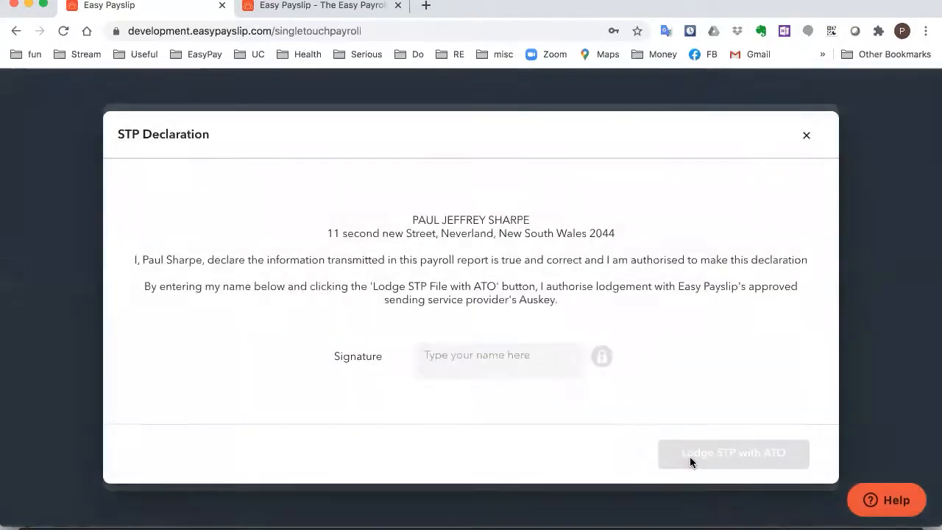
{"action": "left_click", "coordinate": [493, 355]}
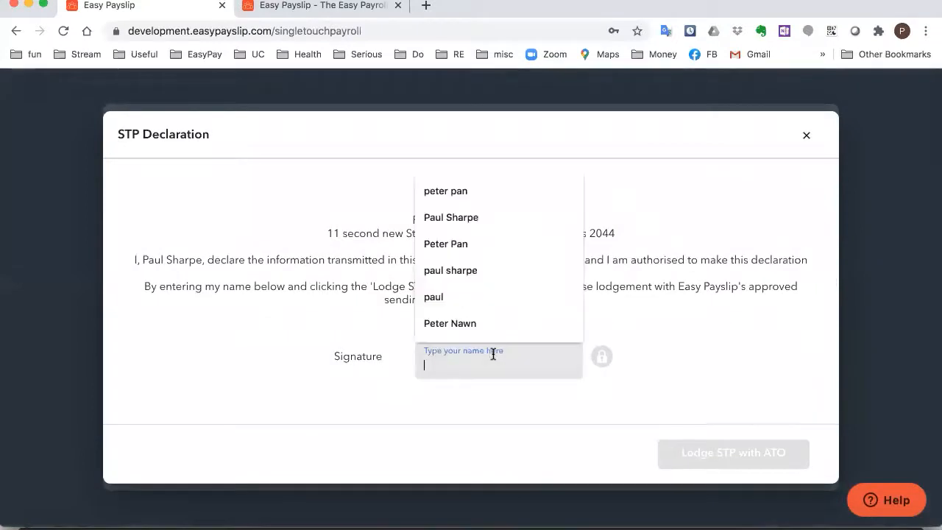
{"action": "type", "text": "Paul Sharpe"}
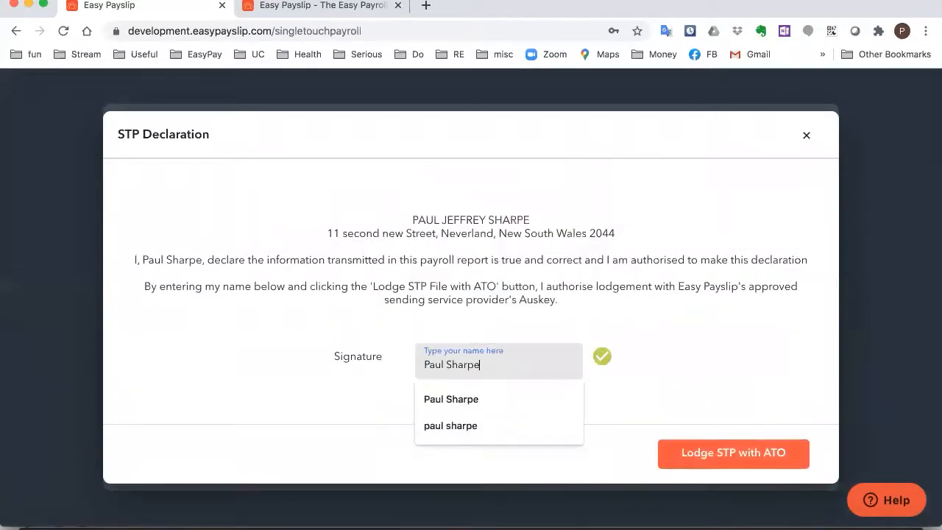
{"action": "key", "text": "Tab"}
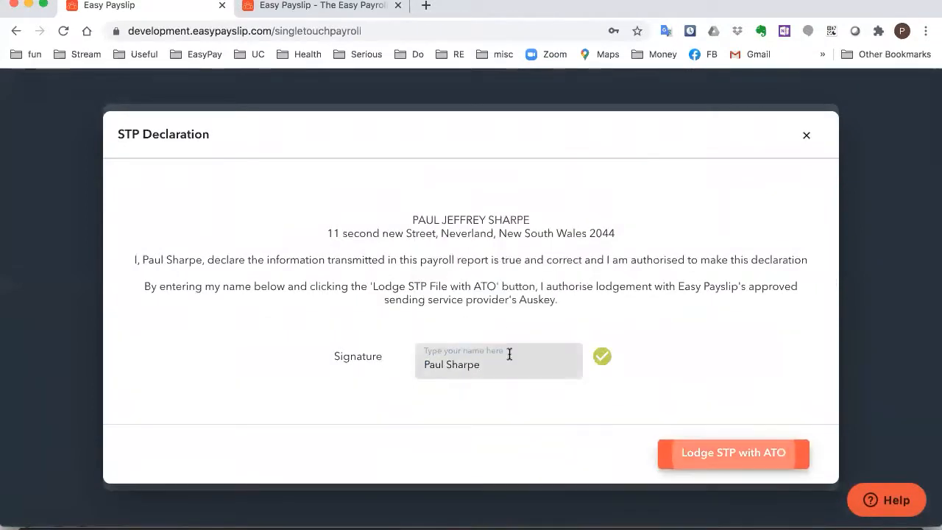
{"action": "left_click", "coordinate": [733, 453]}
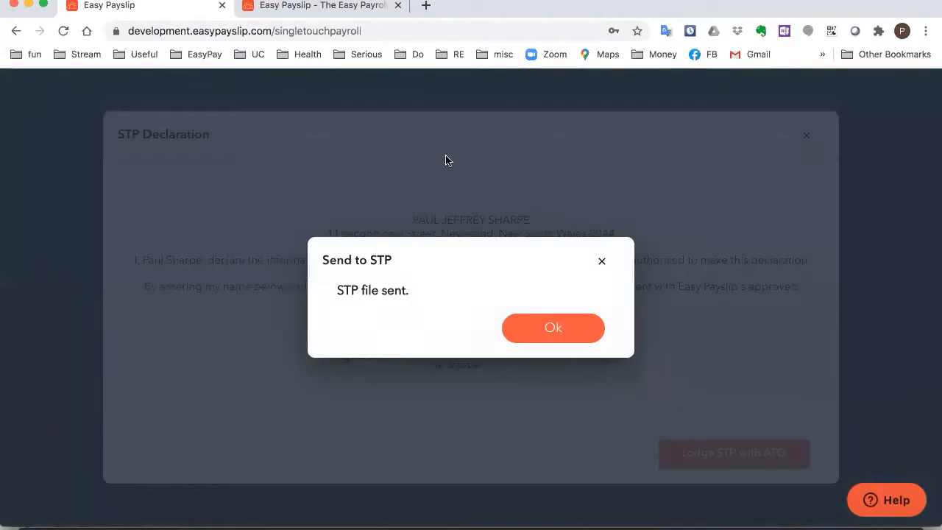
{"action": "left_click", "coordinate": [545, 325]}
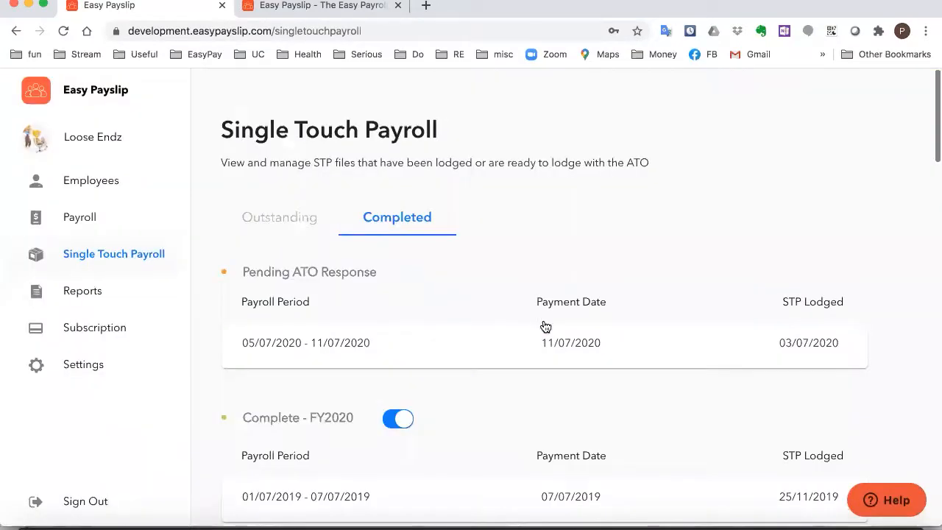
Check the Outstanding and Completed STP lists for the Pending ATO Response entry, then return to Payroll
{"action": "left_click", "coordinate": [282, 224]}
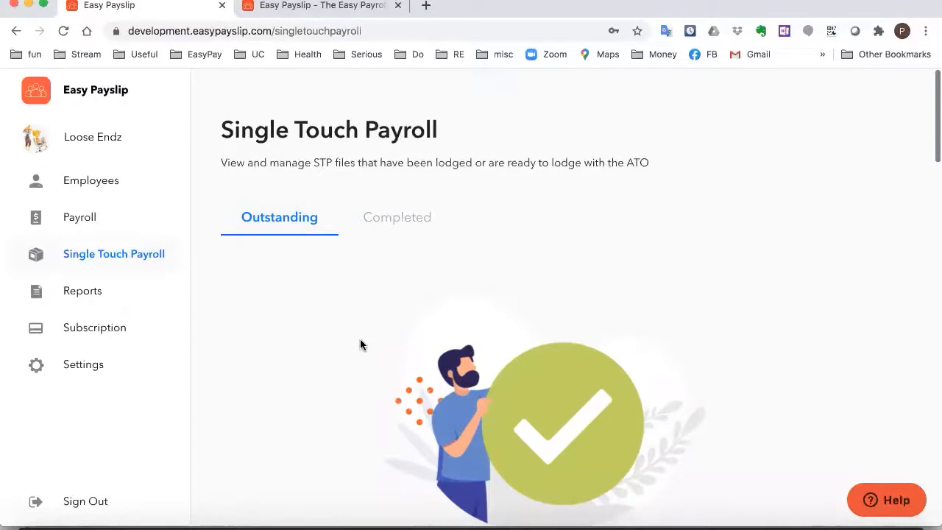
{"action": "left_click", "coordinate": [415, 224]}
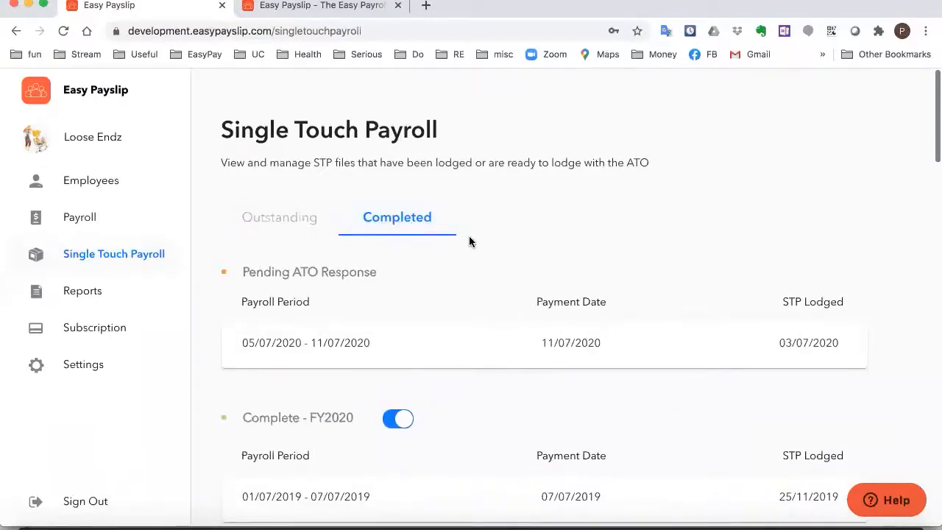
{"action": "scroll", "coordinate": [540, 234], "scroll_direction": "down", "scroll_amount": 1}
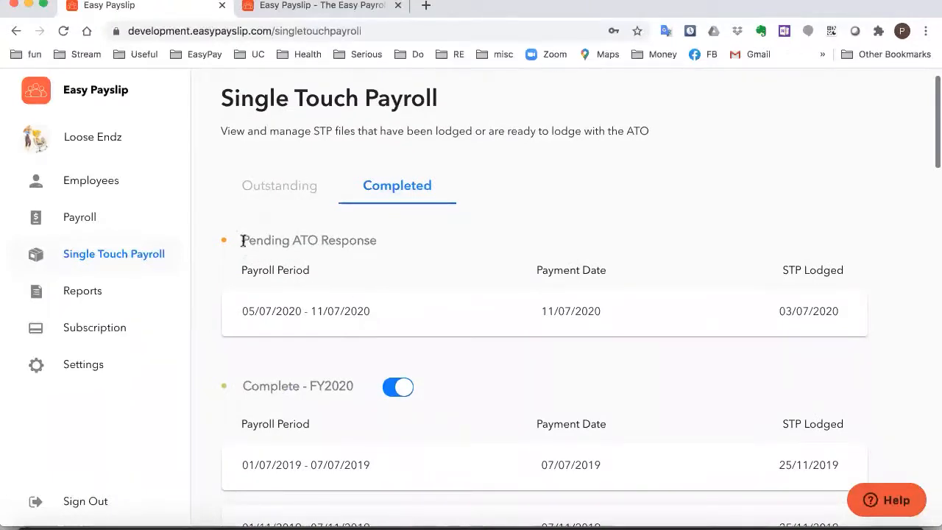
{"action": "left_click_drag", "start_coordinate": [243, 240], "coordinate": [375, 239]}
{"action": "left_click", "coordinate": [266, 304]}
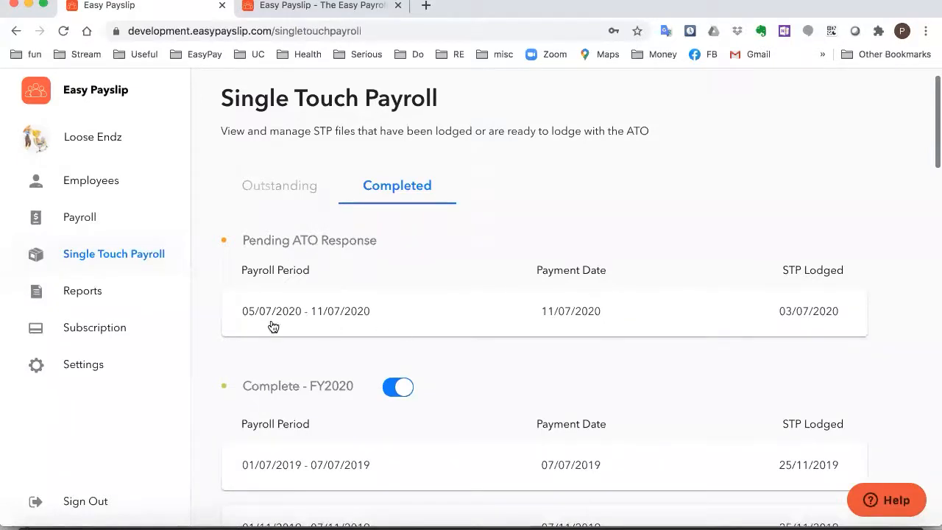
{"action": "scroll", "coordinate": [445, 250], "scroll_direction": "down", "scroll_amount": 1}
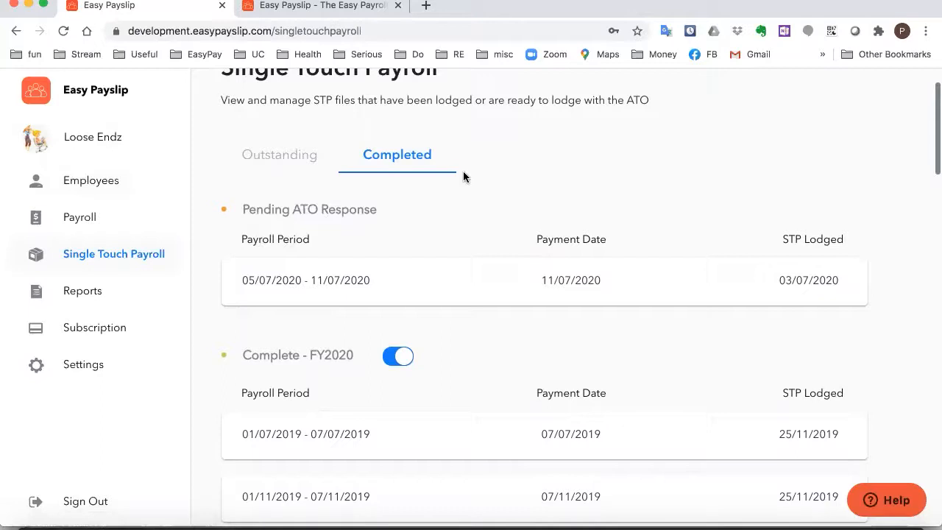
{"action": "left_click", "coordinate": [97, 221]}
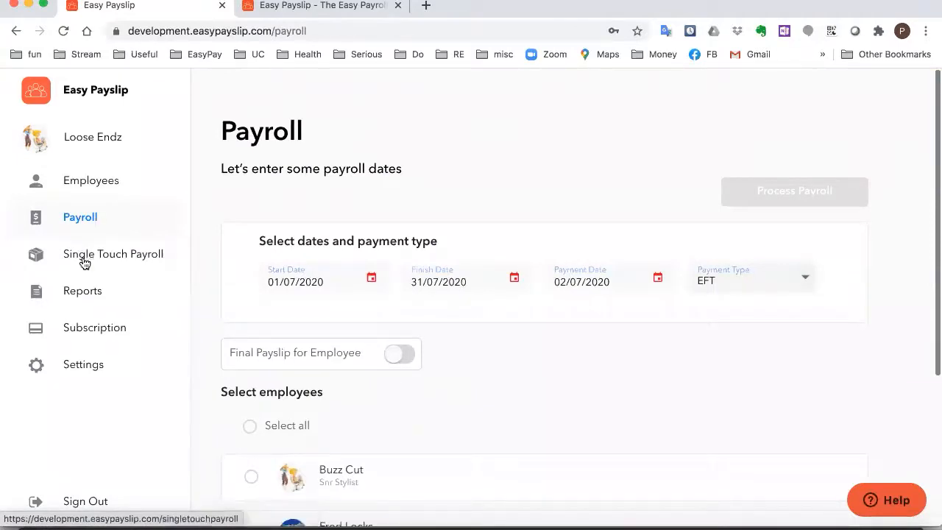
Set the pay period to 12/07/2020–18/07/2020 with payment date 18/07/2020
{"action": "left_click", "coordinate": [85, 256]}
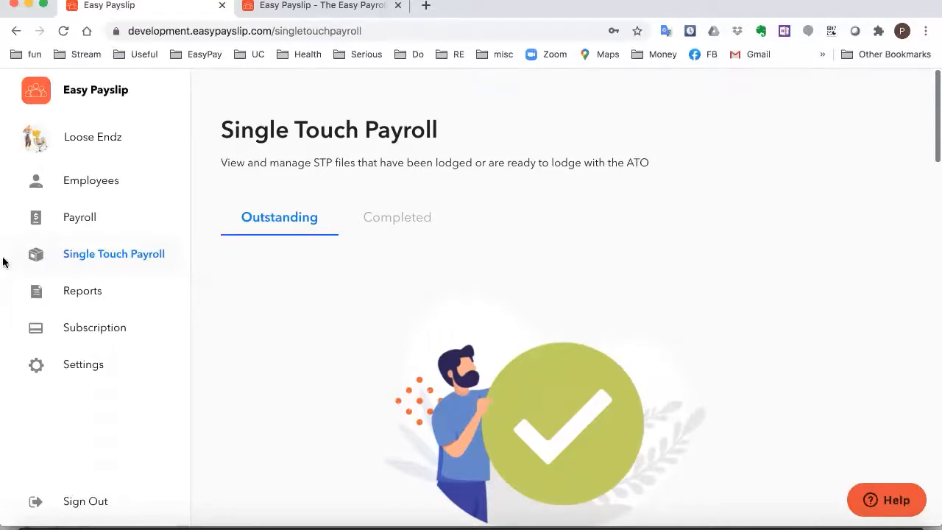
{"action": "left_click", "coordinate": [76, 218]}
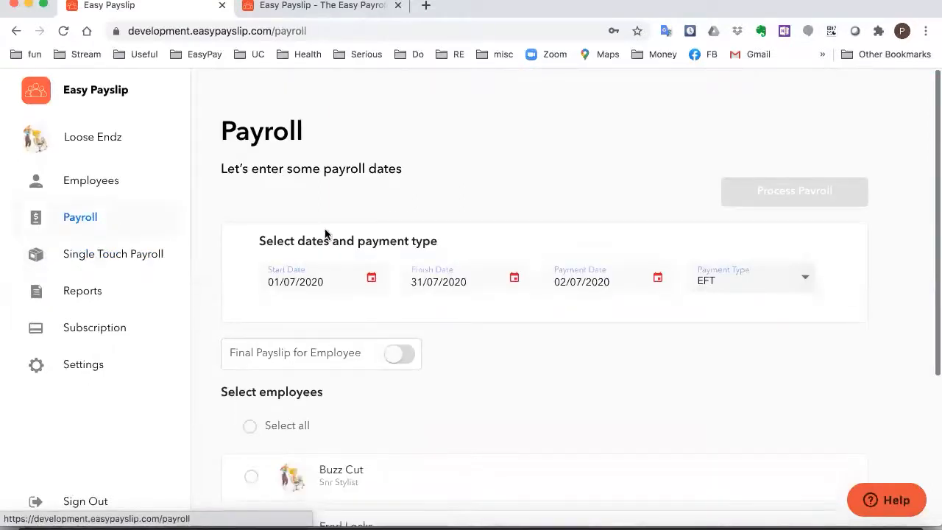
{"action": "scroll", "coordinate": [416, 293], "scroll_direction": "down", "scroll_amount": 1}
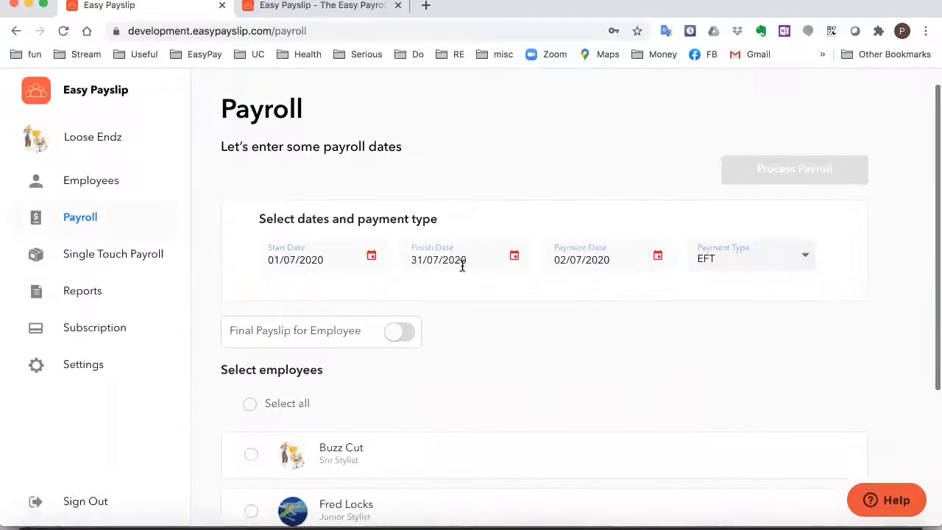
{"action": "left_click", "coordinate": [373, 258]}
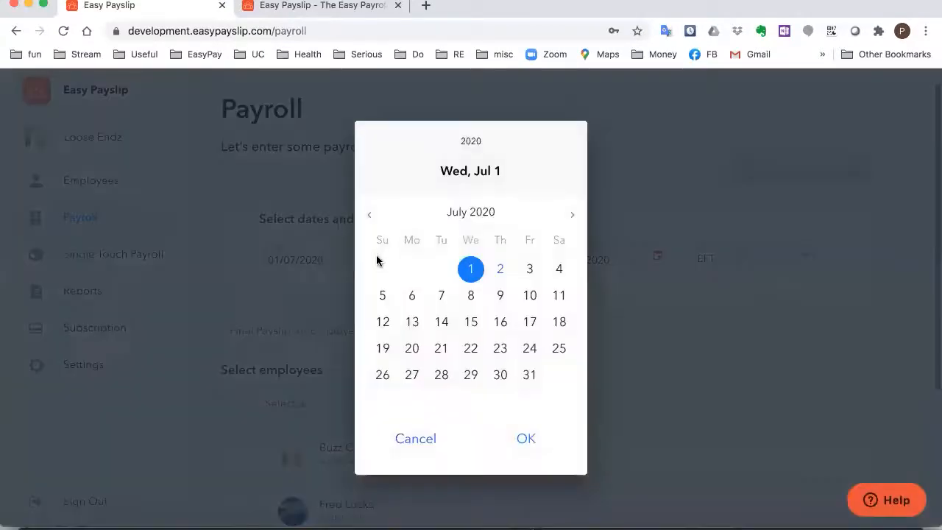
{"action": "left_click", "coordinate": [386, 320]}
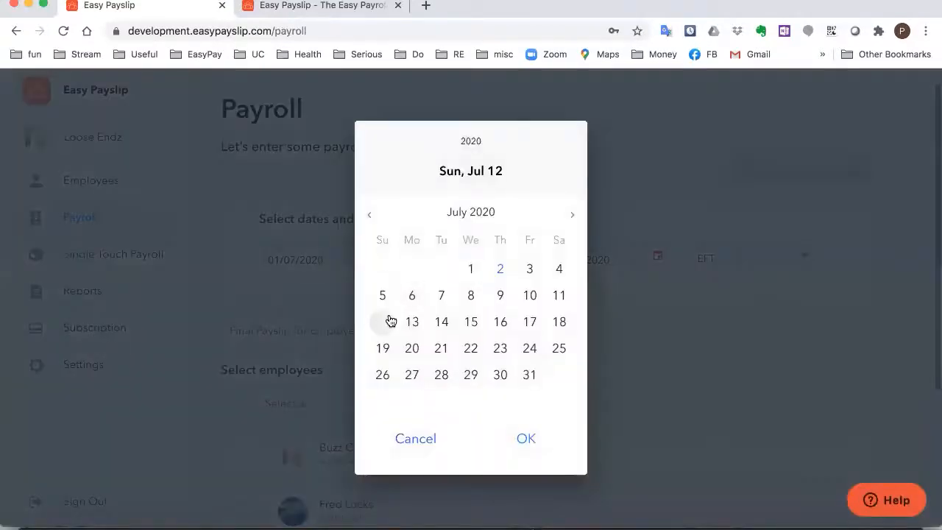
{"action": "left_click", "coordinate": [518, 441]}
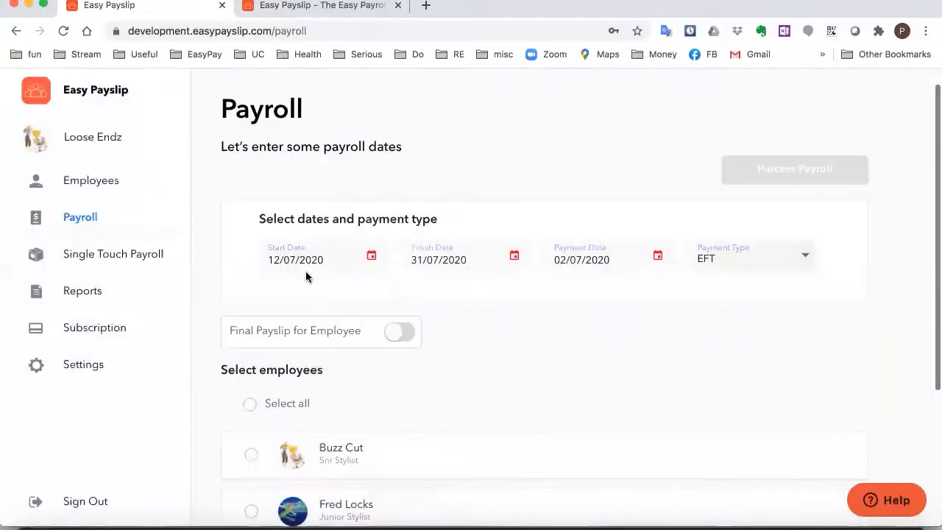
{"action": "left_click", "coordinate": [510, 264]}
{"action": "left_click", "coordinate": [559, 322]}
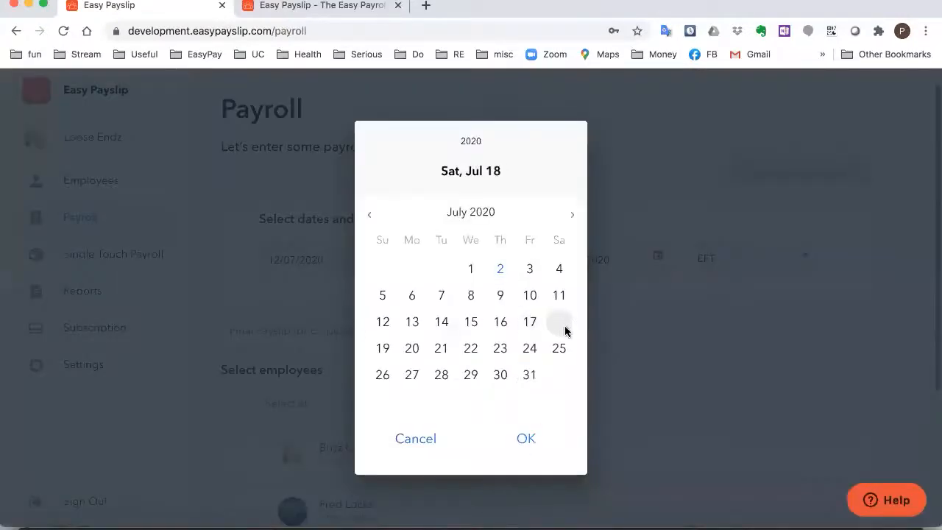
{"action": "left_click", "coordinate": [531, 440]}
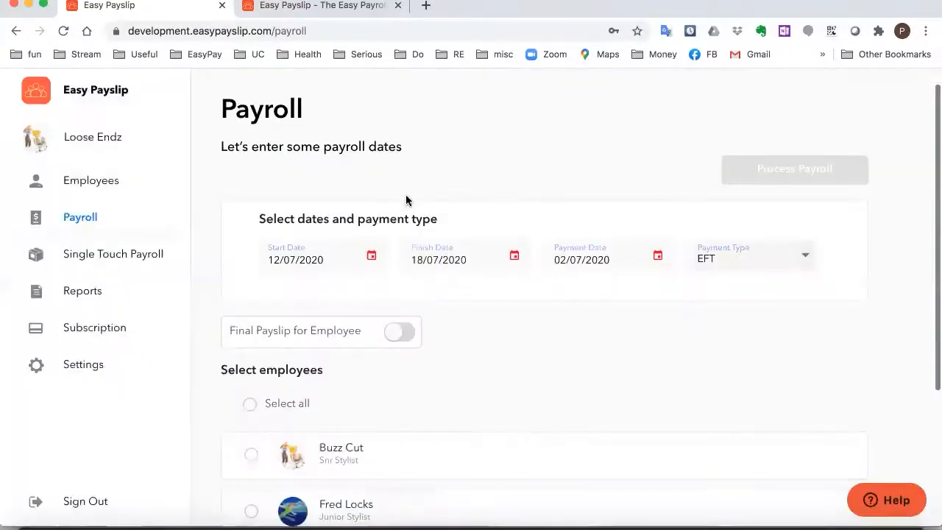
{"action": "left_click", "coordinate": [656, 256]}
{"action": "left_click", "coordinate": [559, 321]}
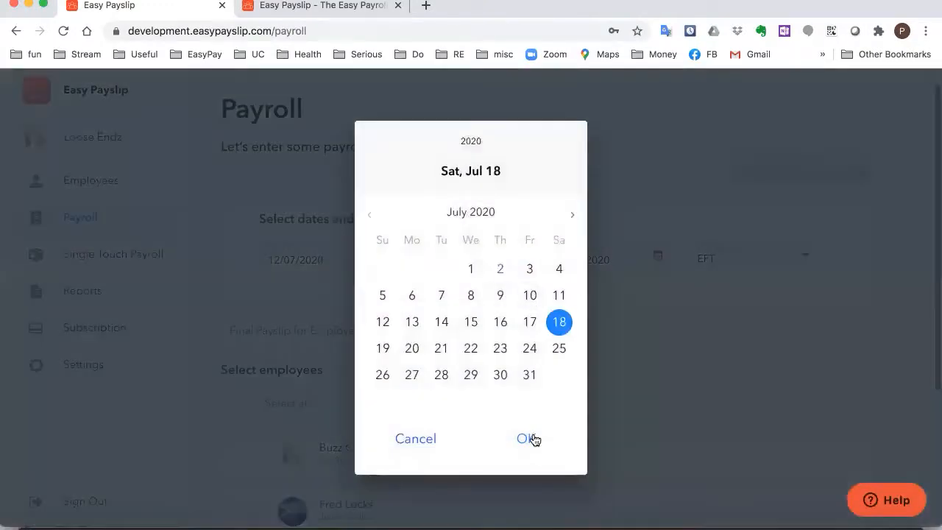
{"action": "left_click", "coordinate": [528, 437]}
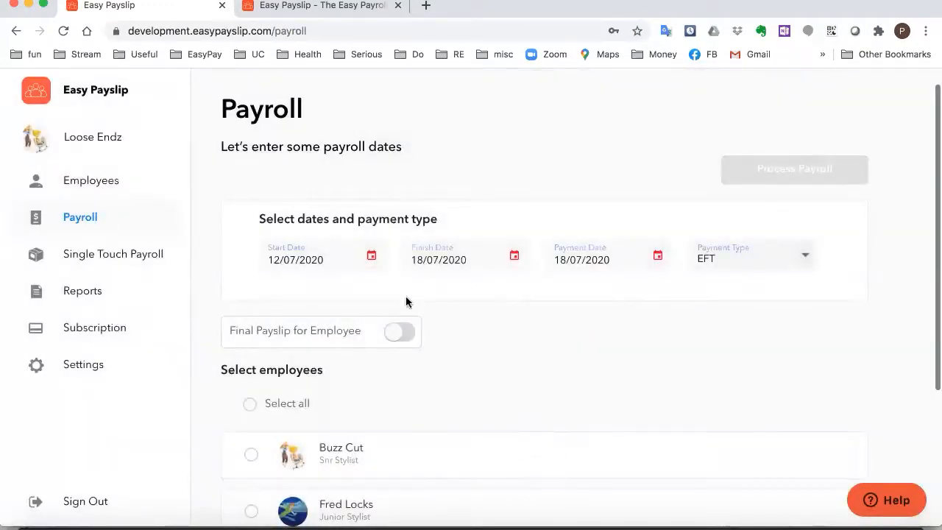
Include Buzz Cut in the pay run and start processing his payroll
{"action": "scroll", "coordinate": [523, 329], "scroll_direction": "down", "scroll_amount": 2}
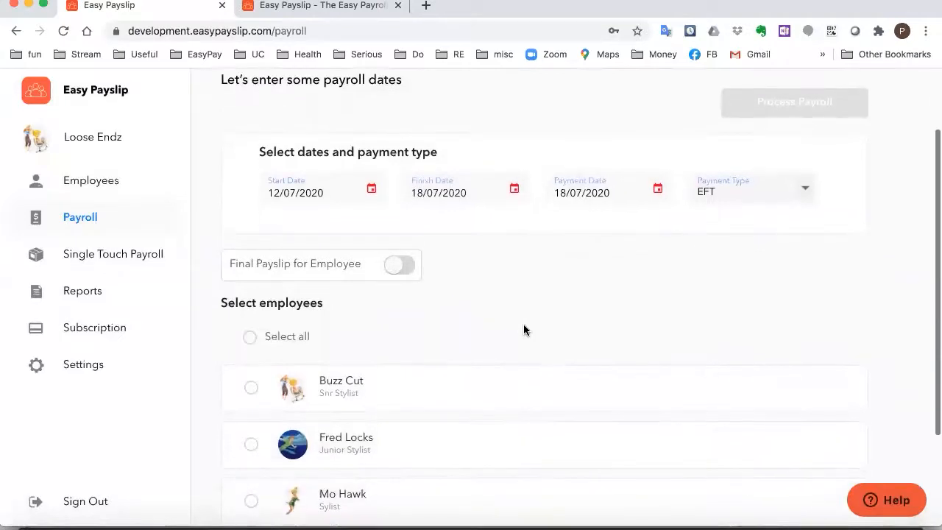
{"action": "scroll", "coordinate": [524, 330], "scroll_direction": "down", "scroll_amount": 1}
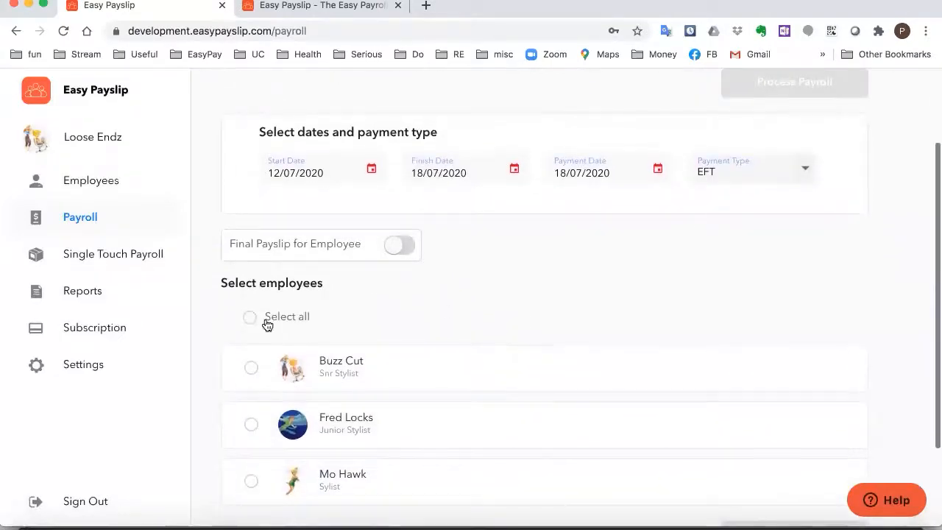
{"action": "left_click", "coordinate": [251, 368]}
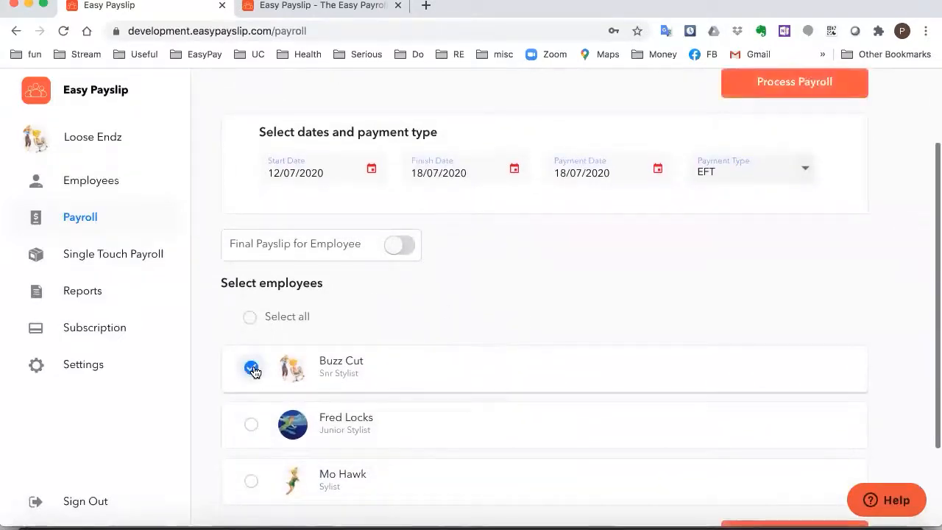
{"action": "scroll", "coordinate": [662, 265], "scroll_direction": "up", "scroll_amount": 1}
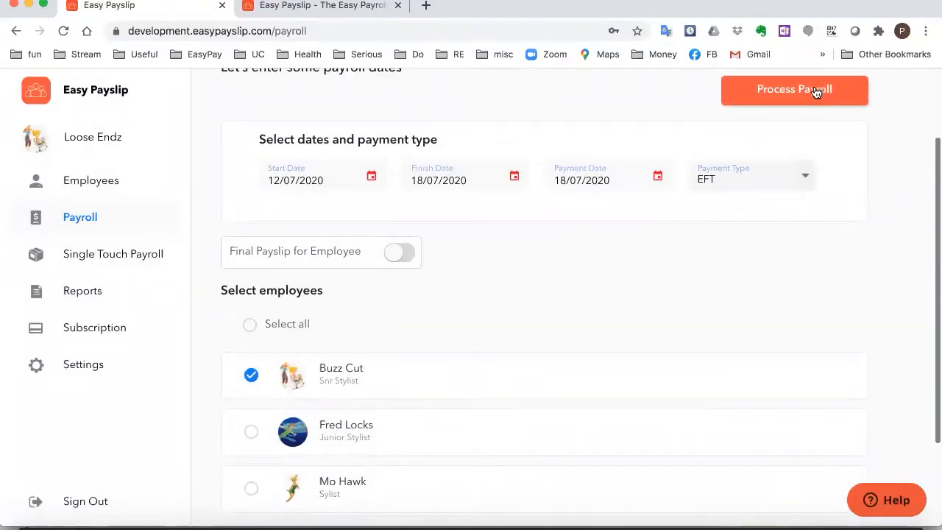
{"action": "left_click", "coordinate": [816, 91]}
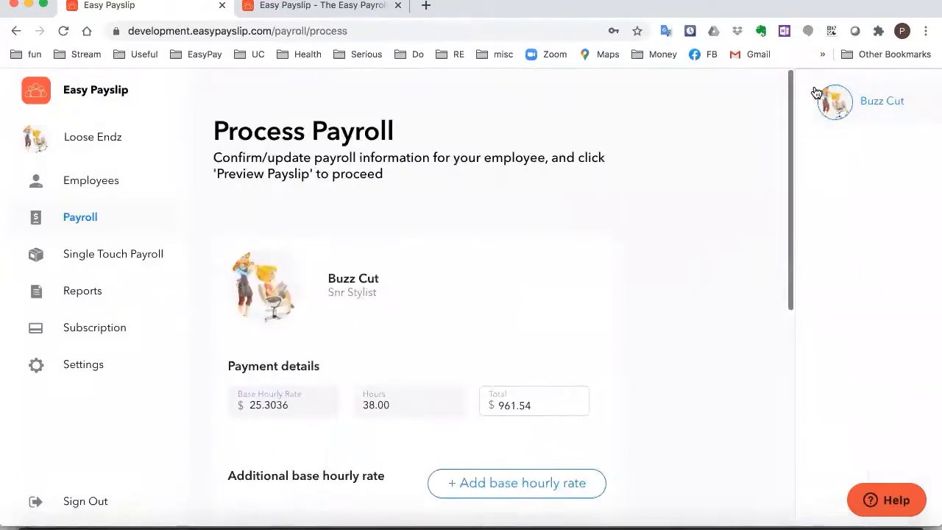
{"action": "scroll", "coordinate": [502, 281], "scroll_direction": "down", "scroll_amount": 2}
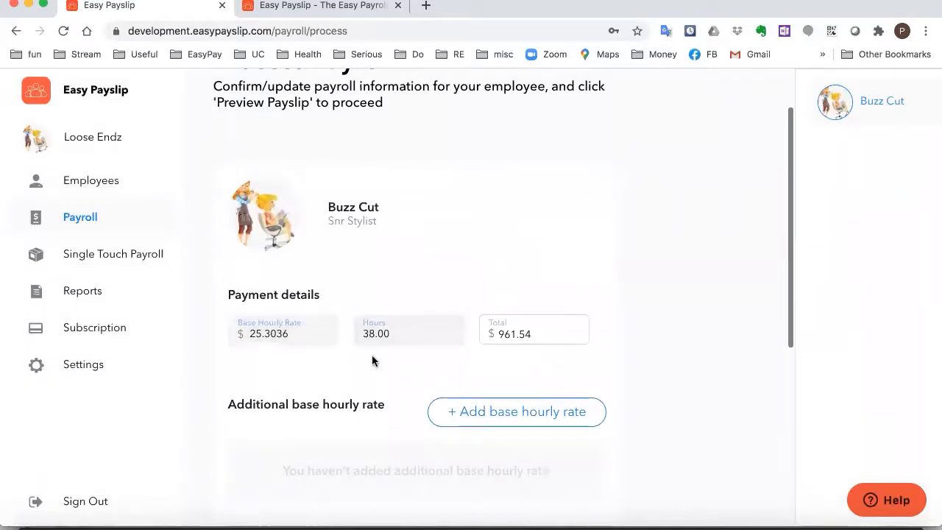
{"action": "scroll", "coordinate": [372, 361], "scroll_direction": "down", "scroll_amount": 2}
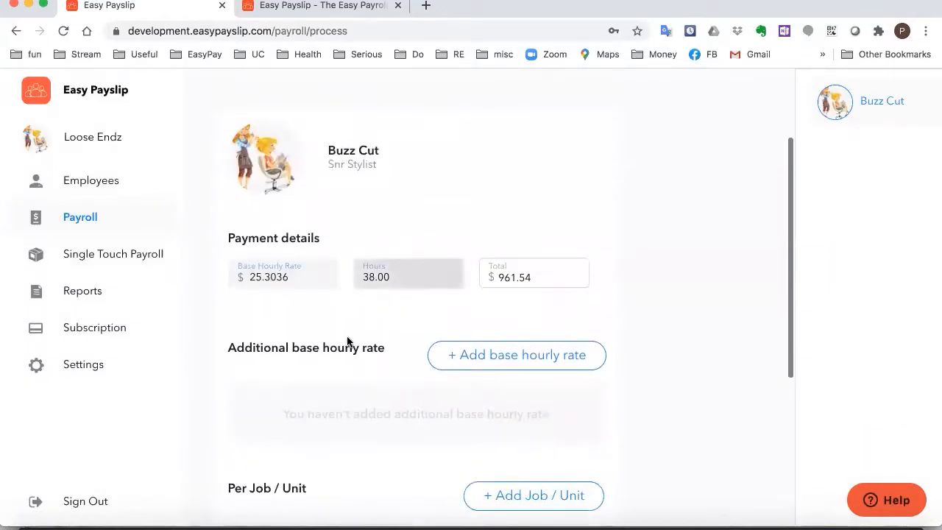
{"action": "scroll", "coordinate": [348, 340], "scroll_direction": "down", "scroll_amount": 2}
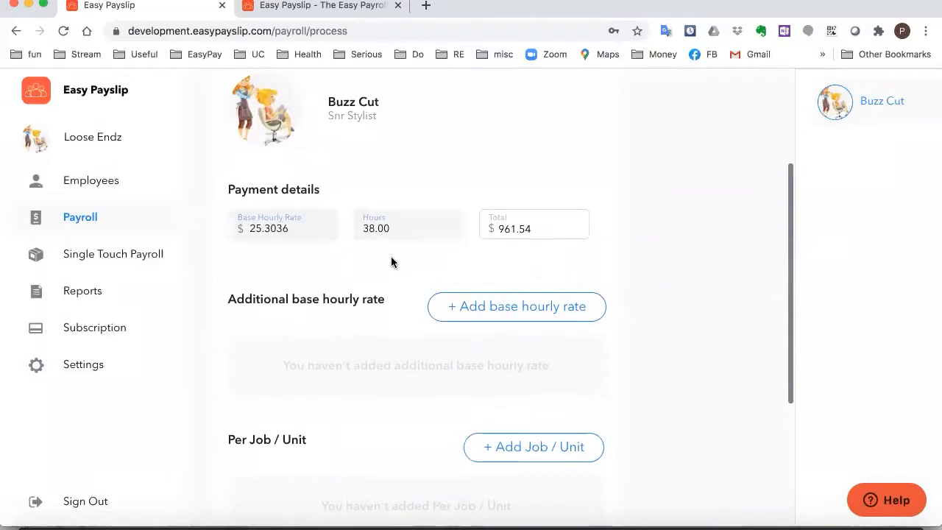
{"action": "scroll", "coordinate": [449, 316], "scroll_direction": "down", "scroll_amount": 1}
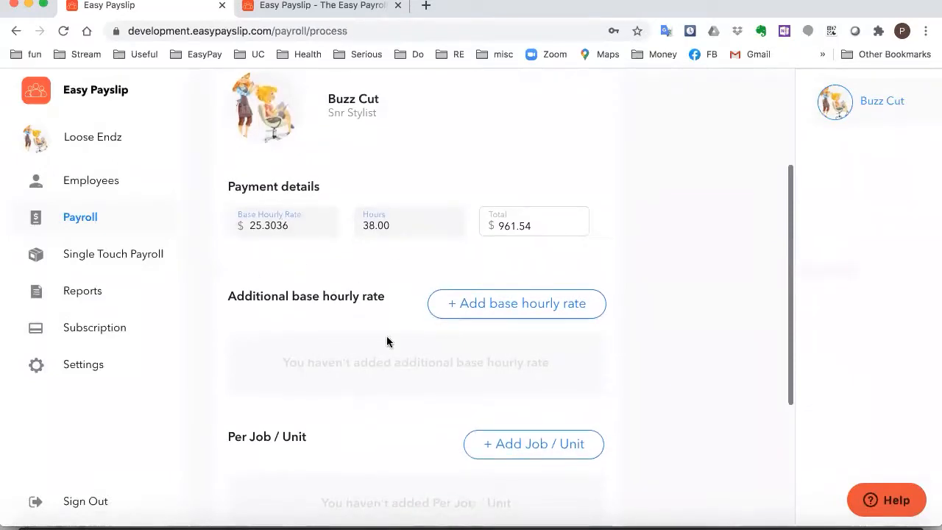
{"action": "scroll", "coordinate": [384, 341], "scroll_direction": "down", "scroll_amount": 3}
{"action": "scroll", "coordinate": [383, 341], "scroll_direction": "up", "scroll_amount": 1}
{"action": "scroll", "coordinate": [383, 342], "scroll_direction": "up", "scroll_amount": 2}
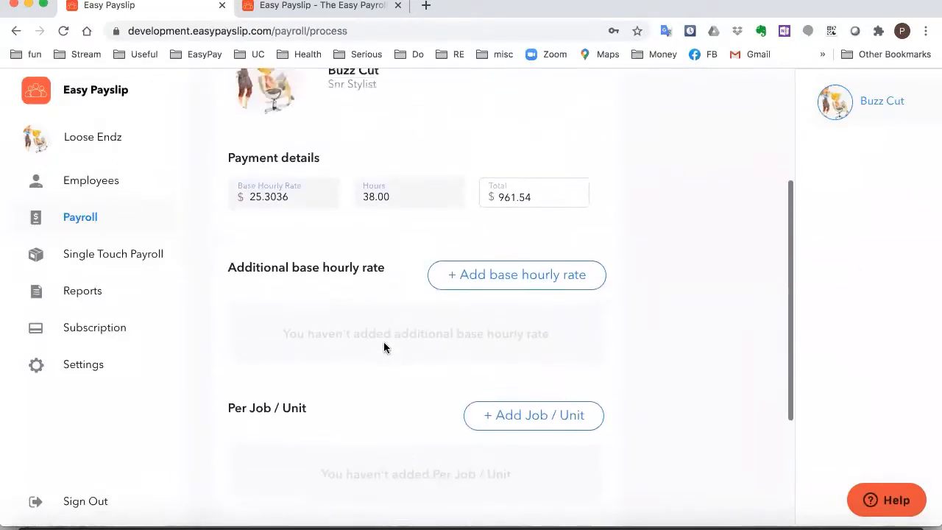
{"action": "scroll", "coordinate": [378, 345], "scroll_direction": "down", "scroll_amount": 1}
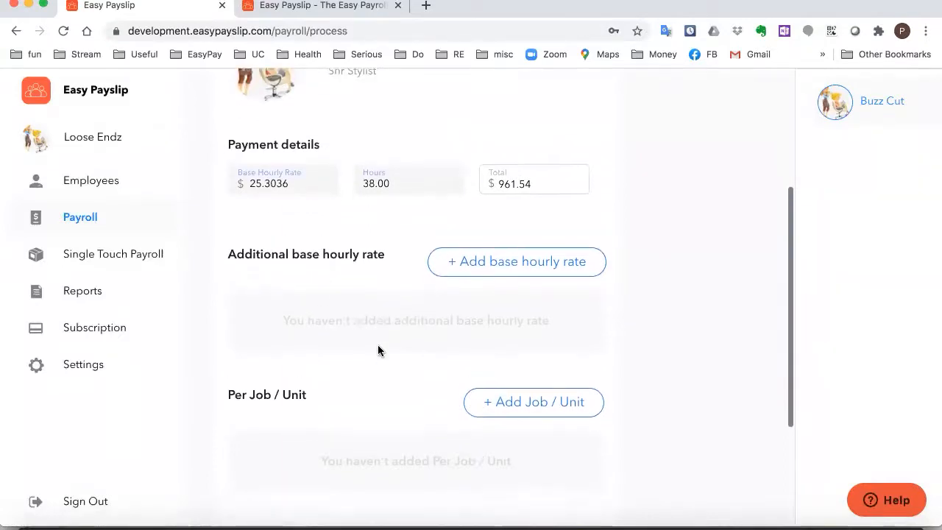
{"action": "scroll", "coordinate": [378, 349], "scroll_direction": "up", "scroll_amount": 2}
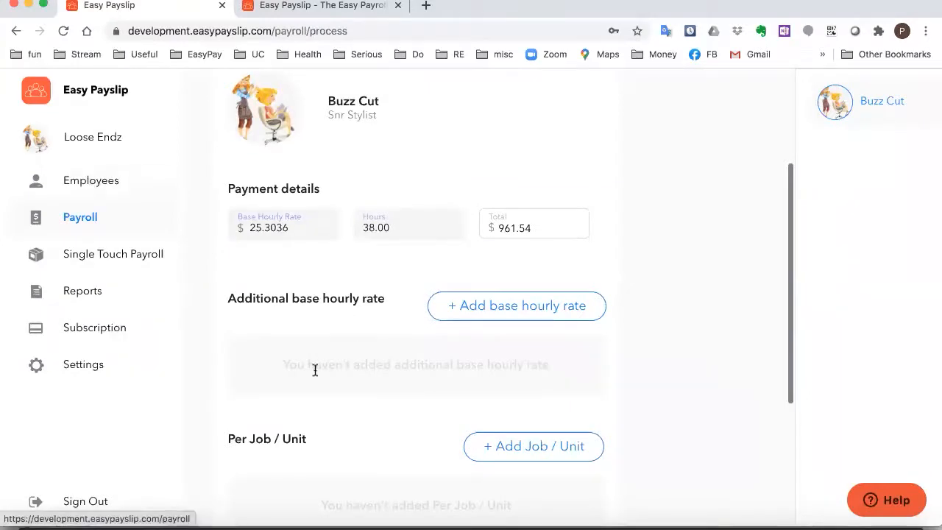
{"action": "scroll", "coordinate": [356, 359], "scroll_direction": "down", "scroll_amount": 5}
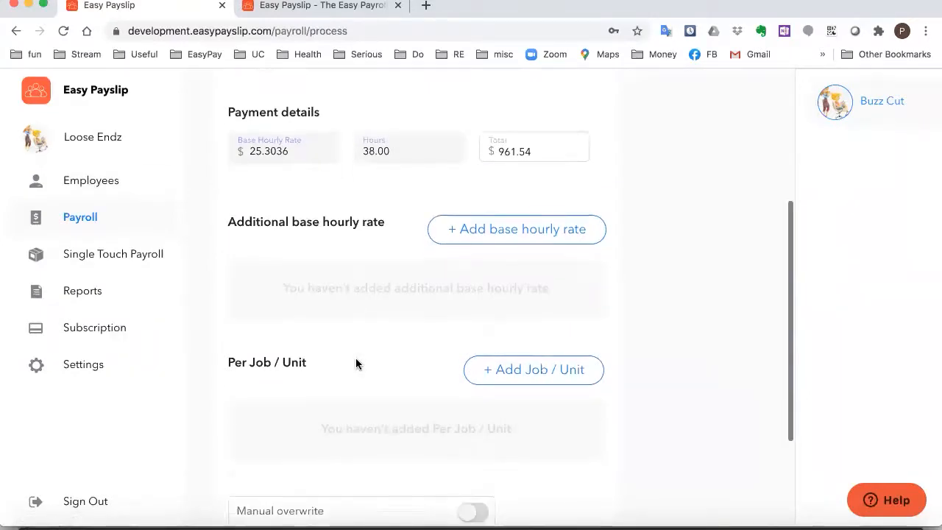
{"action": "scroll", "coordinate": [356, 363], "scroll_direction": "up", "scroll_amount": 2}
{"action": "scroll", "coordinate": [360, 250], "scroll_direction": "up", "scroll_amount": 2}
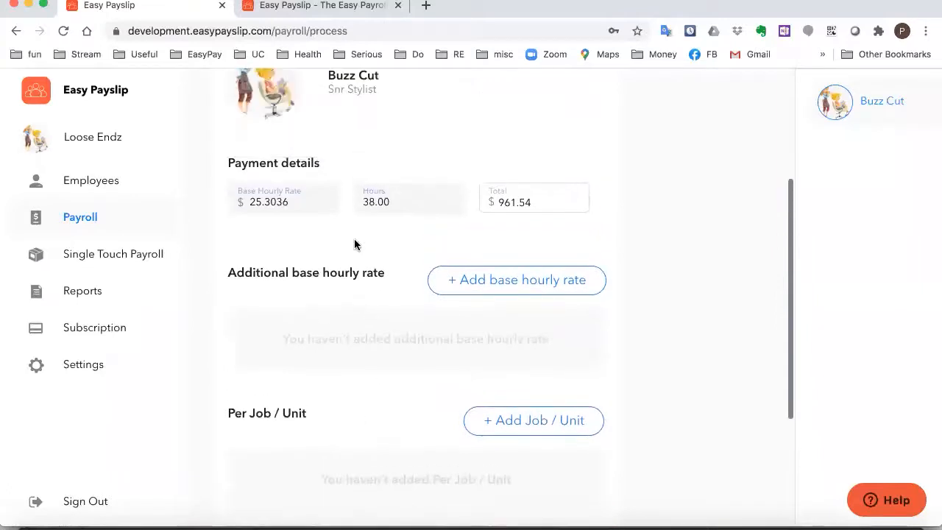
{"action": "scroll", "coordinate": [392, 103], "scroll_direction": "up", "scroll_amount": 1}
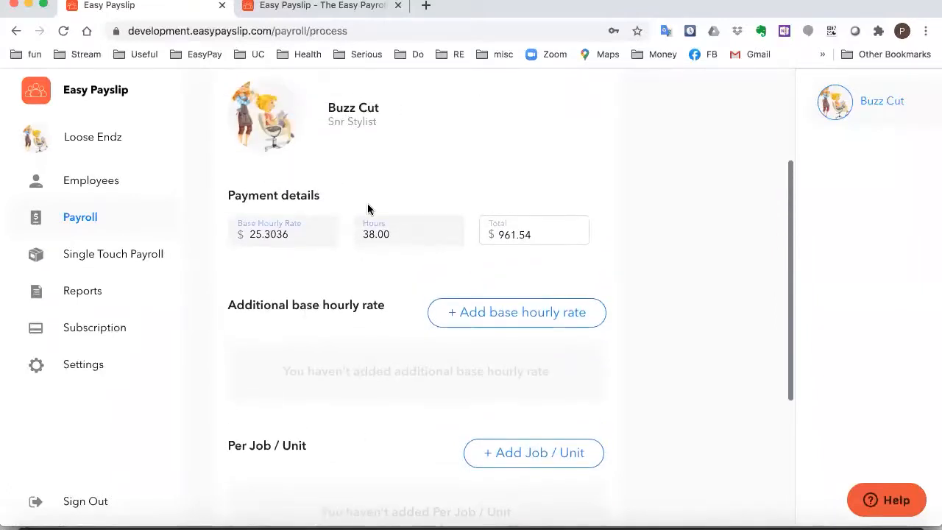
{"action": "scroll", "coordinate": [346, 346], "scroll_direction": "down", "scroll_amount": 4}
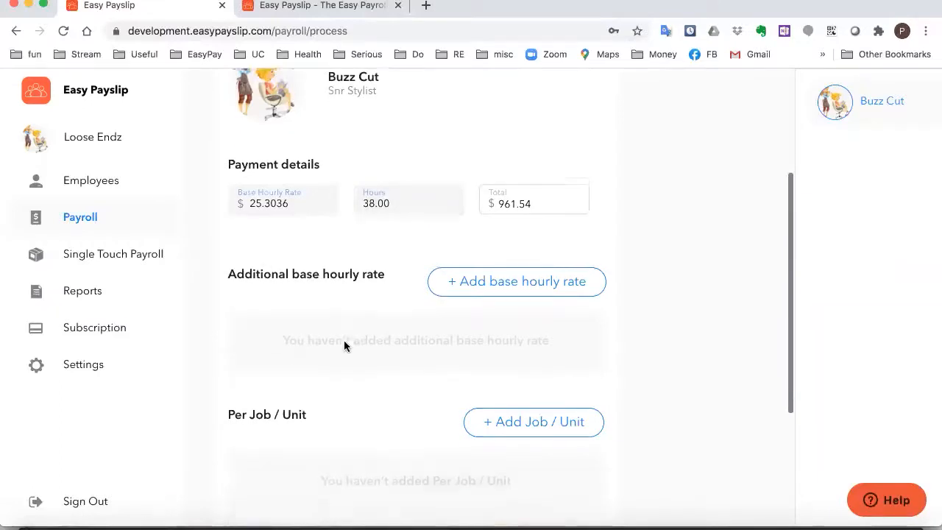
{"action": "scroll", "coordinate": [344, 346], "scroll_direction": "up", "scroll_amount": 4}
{"action": "scroll", "coordinate": [344, 345], "scroll_direction": "down", "scroll_amount": 5}
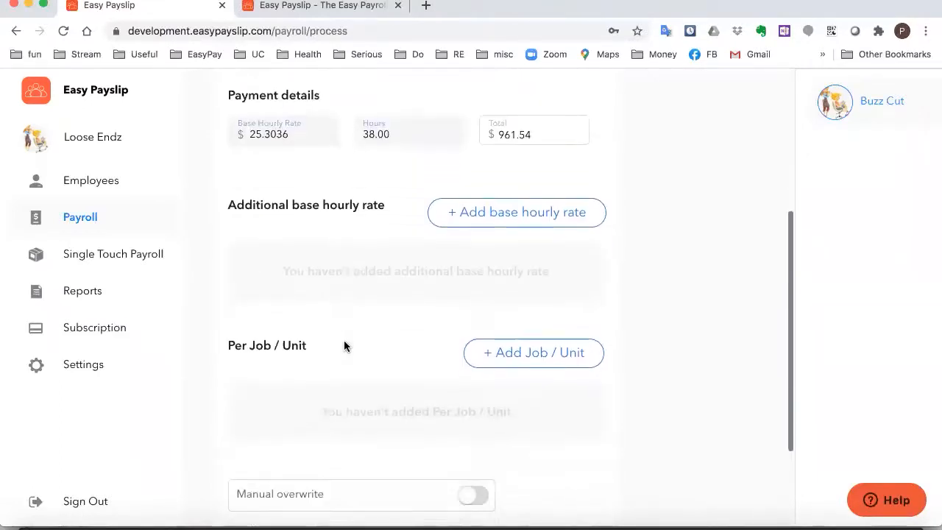
{"action": "scroll", "coordinate": [344, 346], "scroll_direction": "up", "scroll_amount": 3}
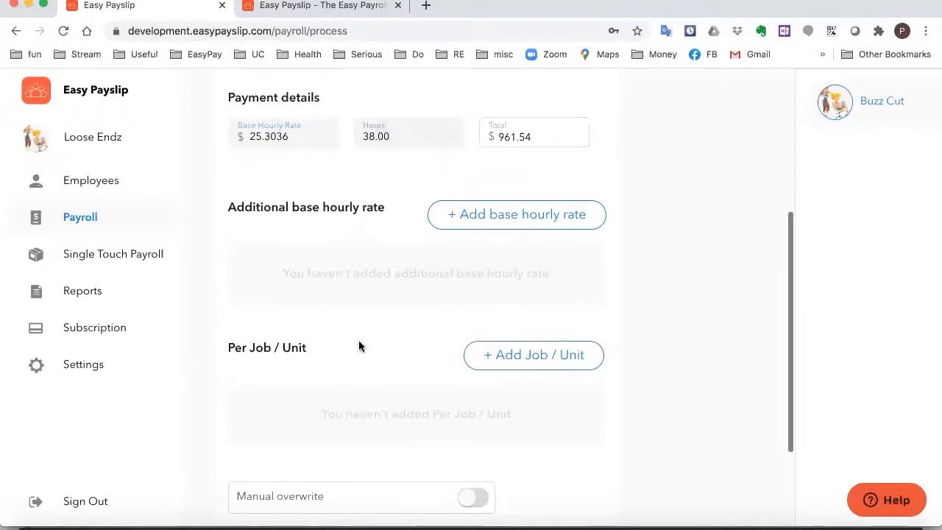
{"action": "scroll", "coordinate": [360, 345], "scroll_direction": "down", "scroll_amount": 2}
Preview the employee's payslip with $792.54 net pay, then save and send it
{"action": "left_click", "coordinate": [530, 482]}
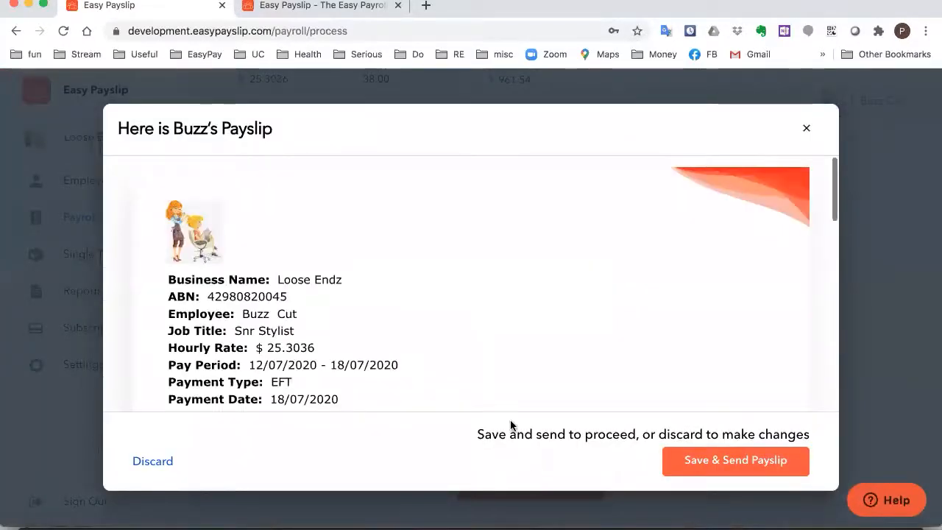
{"action": "scroll", "coordinate": [515, 299], "scroll_direction": "down", "scroll_amount": 2}
{"action": "scroll", "coordinate": [513, 299], "scroll_direction": "down", "scroll_amount": 2}
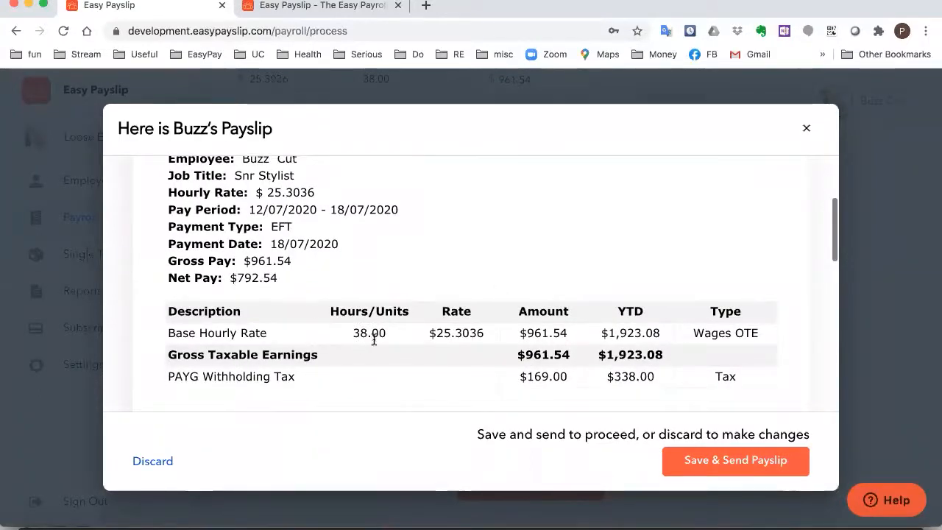
{"action": "scroll", "coordinate": [504, 336], "scroll_direction": "down", "scroll_amount": 1}
{"action": "scroll", "coordinate": [506, 336], "scroll_direction": "down", "scroll_amount": 1}
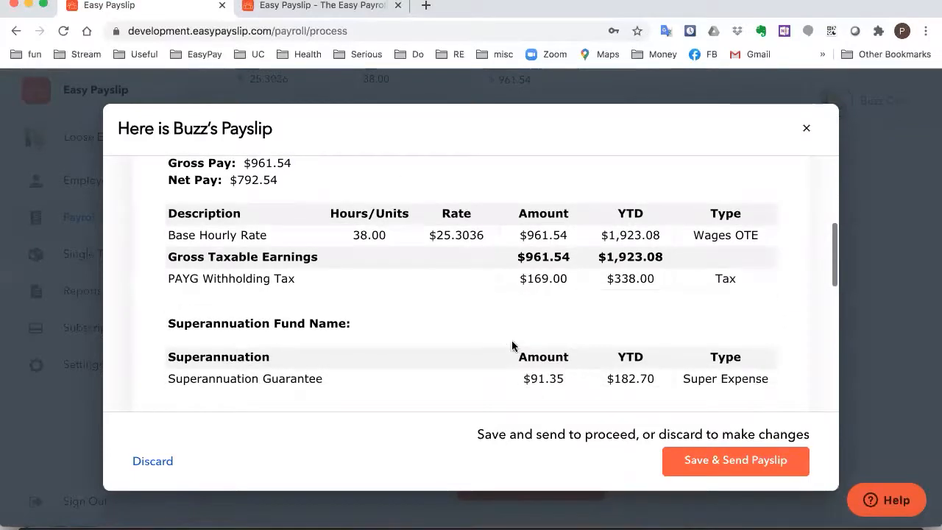
{"action": "scroll", "coordinate": [510, 346], "scroll_direction": "down", "scroll_amount": 2}
{"action": "scroll", "coordinate": [511, 344], "scroll_direction": "up", "scroll_amount": 1}
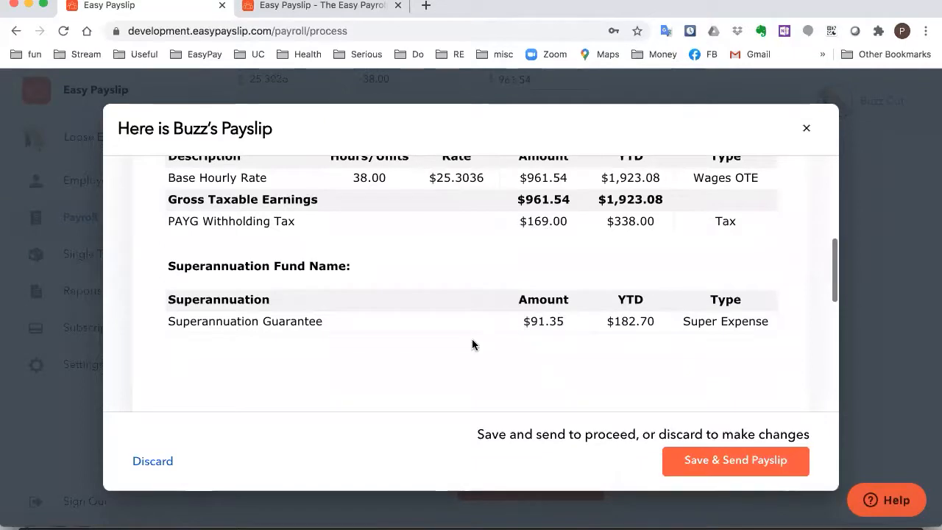
{"action": "left_click", "coordinate": [721, 461]}
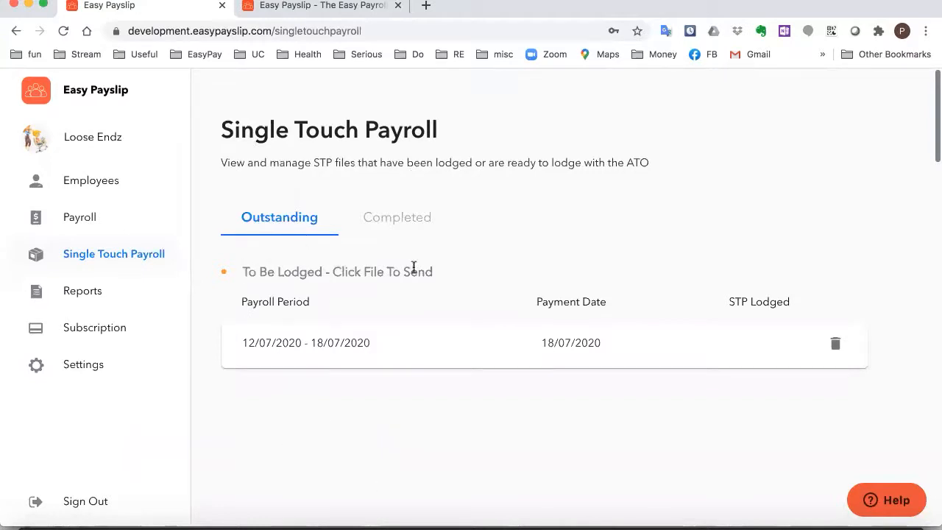
Sign the declaration with your name and lodge the 12/07/2020–18/07/2020 STP file with the ATO
{"action": "left_click", "coordinate": [367, 349]}
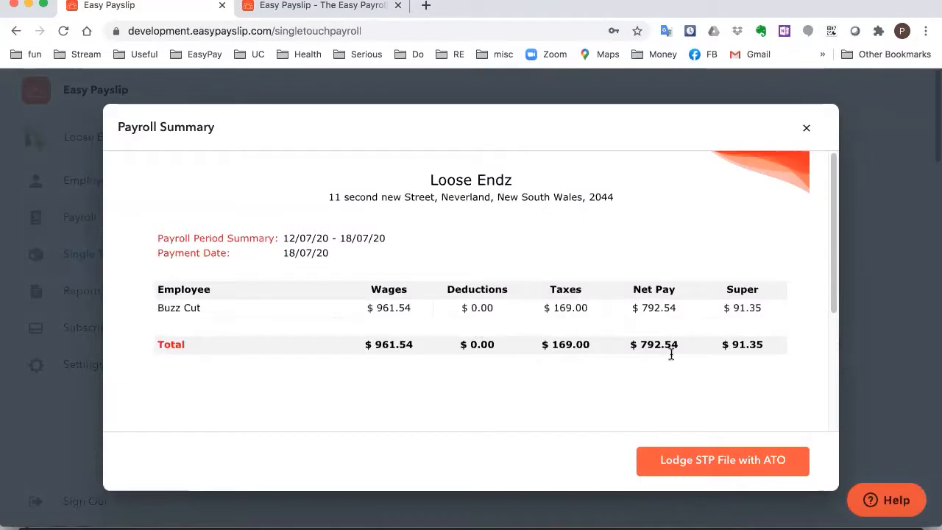
{"action": "left_click", "coordinate": [724, 461]}
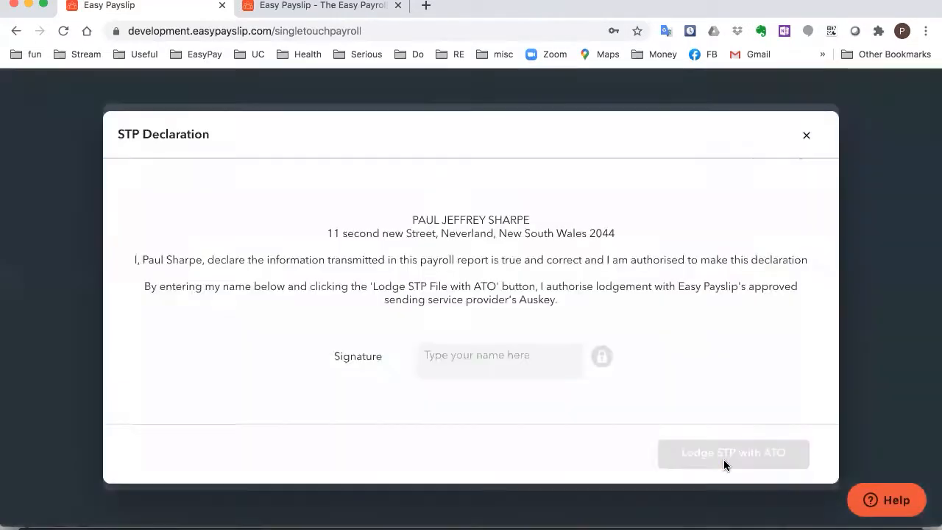
{"action": "left_click", "coordinate": [477, 353]}
{"action": "type", "text": "Paul Sharp"}
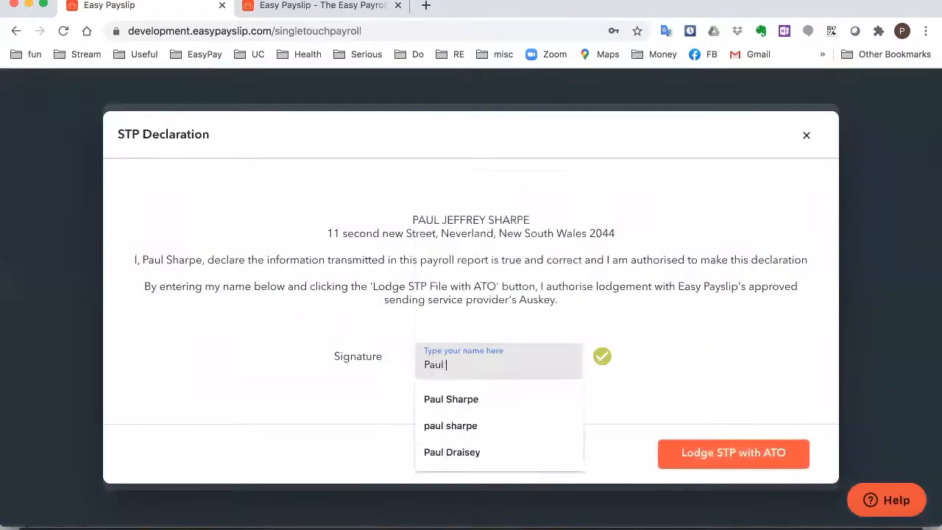
{"action": "type", "text": "e"}
{"action": "left_click", "coordinate": [686, 453]}
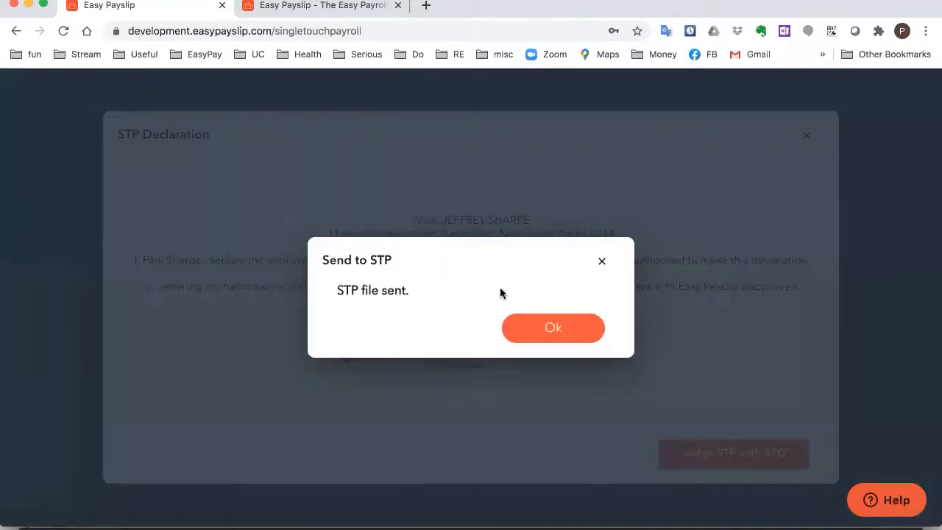
{"action": "left_click", "coordinate": [540, 322]}
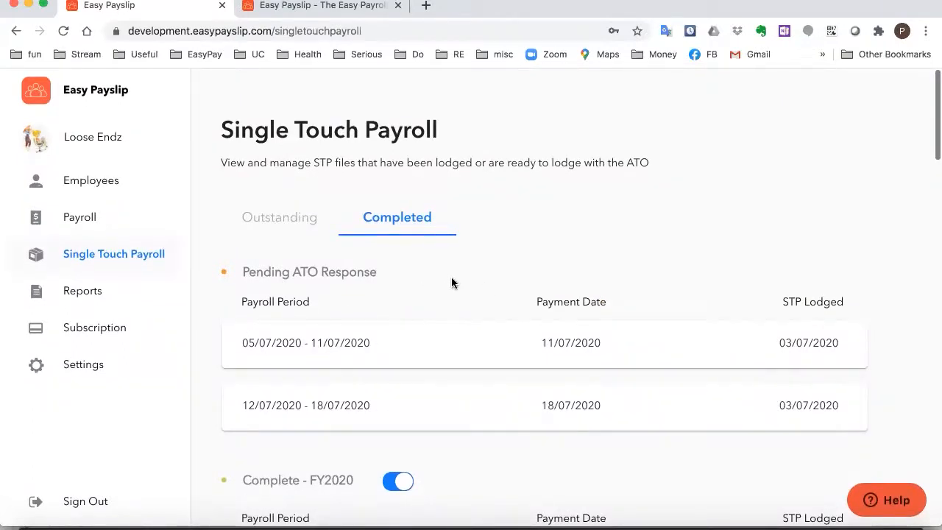
{"action": "scroll", "coordinate": [452, 282], "scroll_direction": "down", "scroll_amount": 1}
{"action": "scroll", "coordinate": [491, 233], "scroll_direction": "up", "scroll_amount": 1}
{"action": "left_click", "coordinate": [84, 368]}
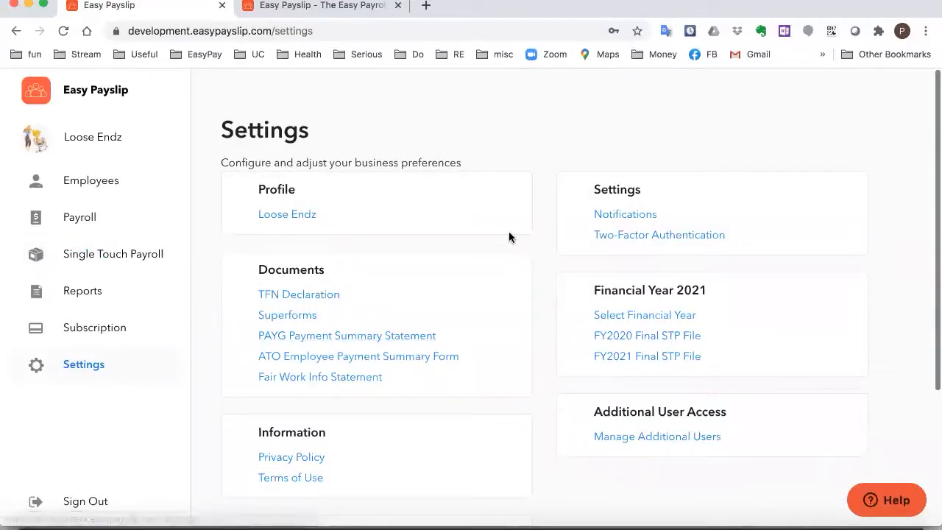
{"action": "scroll", "coordinate": [509, 231], "scroll_direction": "down", "scroll_amount": 1}
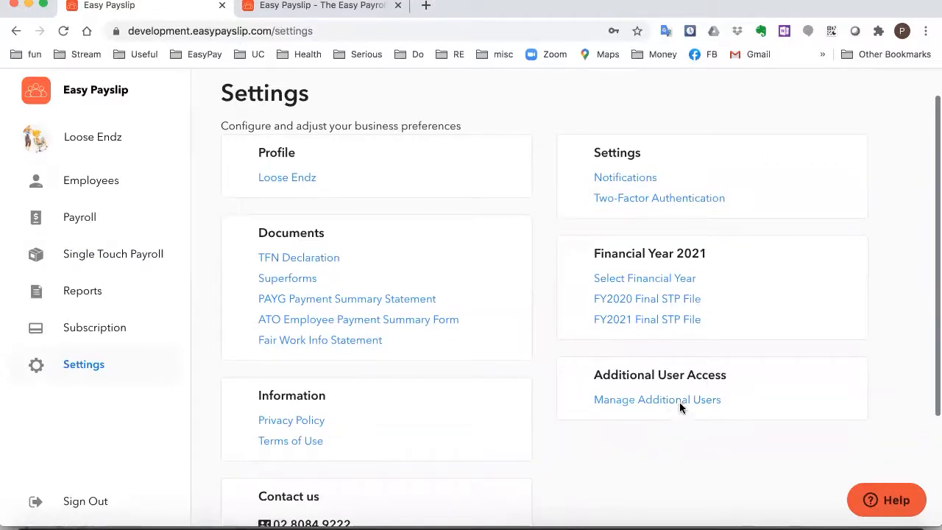
{"action": "left_click", "coordinate": [634, 401]}
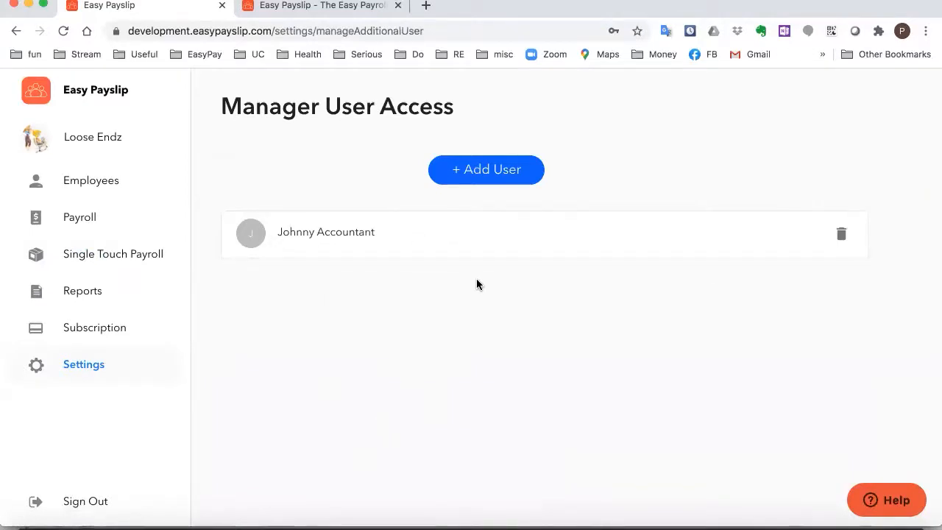
{"action": "left_click", "coordinate": [473, 175]}
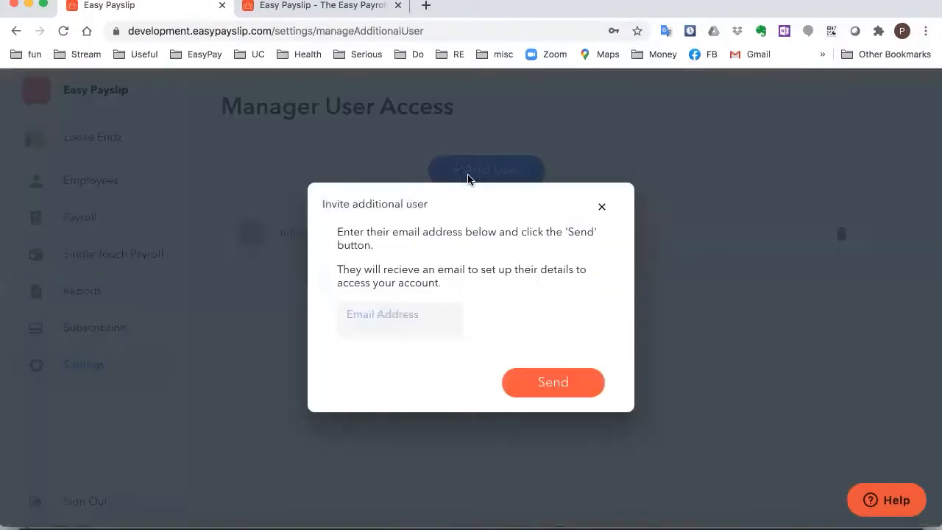
{"action": "left_click", "coordinate": [405, 317]}
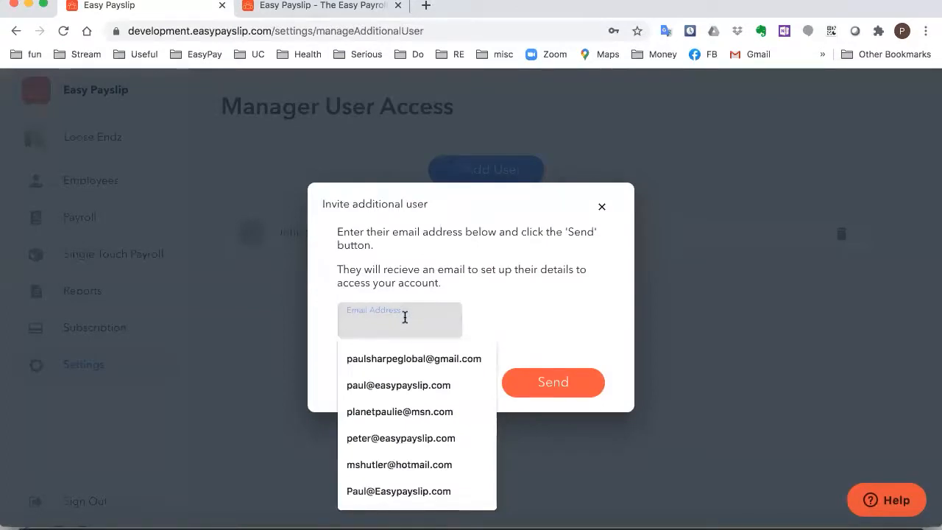
{"action": "left_click", "coordinate": [501, 273]}
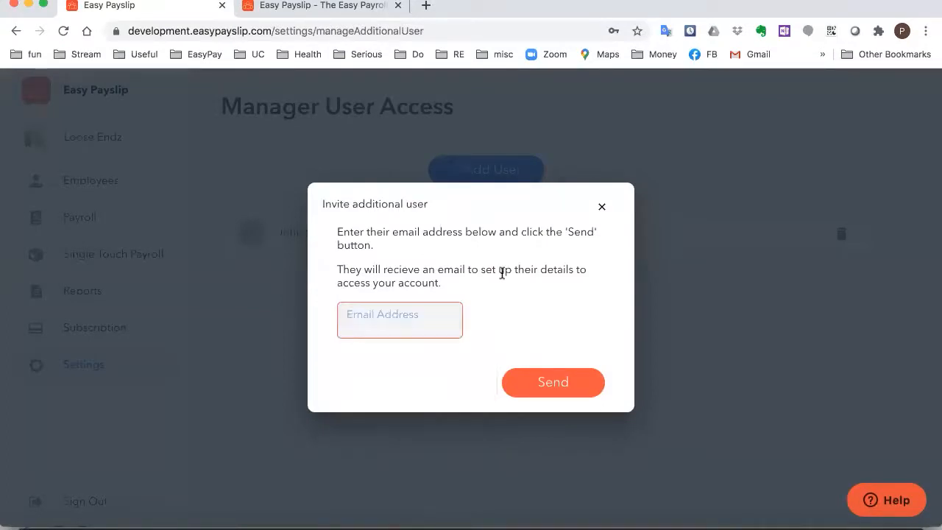
{"action": "left_click", "coordinate": [602, 206]}
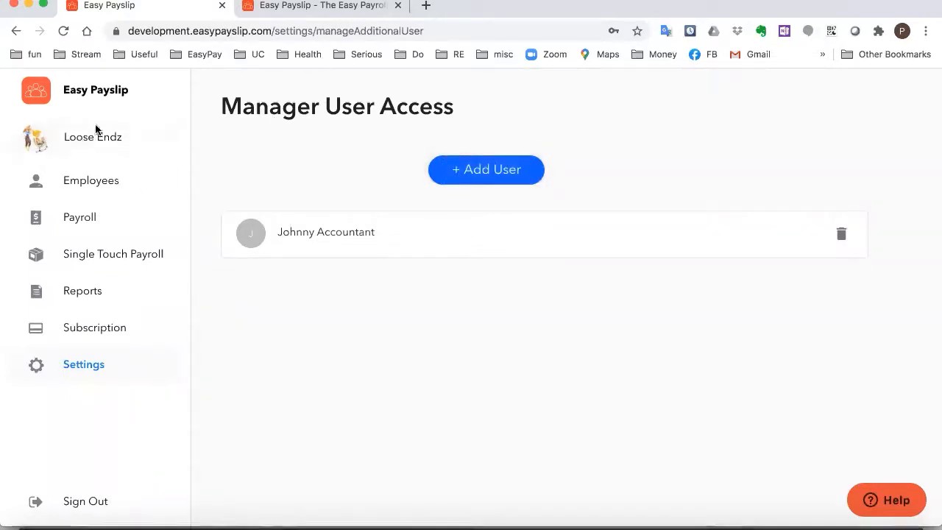
Correct the street number in the business address Street line 1 to 3
{"action": "left_click", "coordinate": [97, 146]}
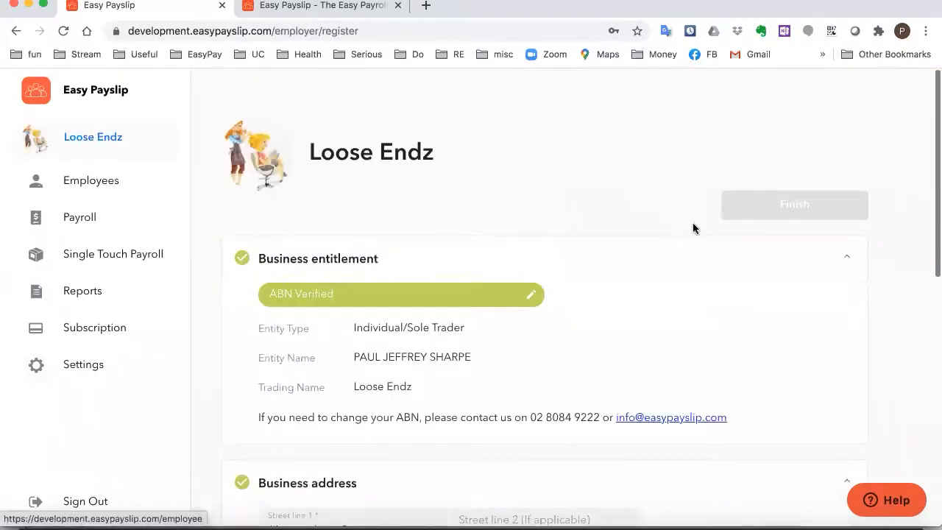
{"action": "scroll", "coordinate": [582, 381], "scroll_direction": "down", "scroll_amount": 2}
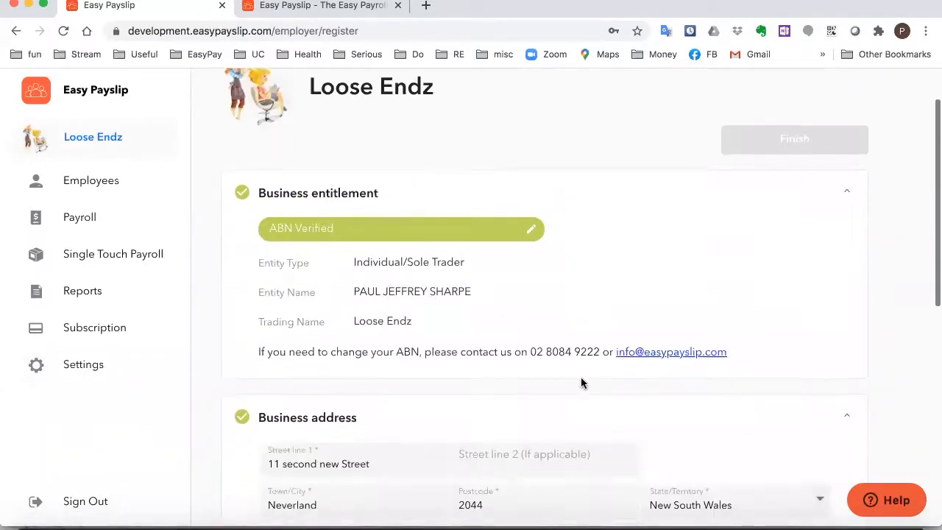
{"action": "scroll", "coordinate": [582, 381], "scroll_direction": "down", "scroll_amount": 2}
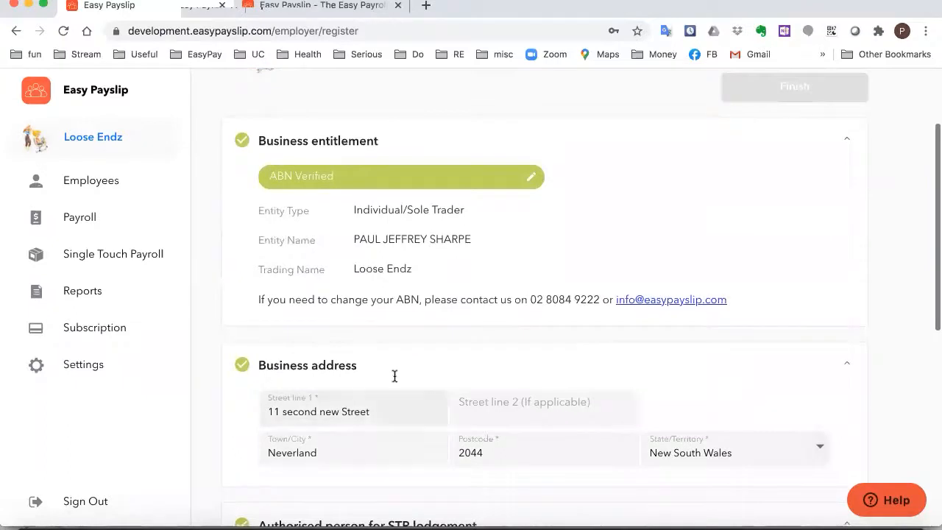
{"action": "scroll", "coordinate": [379, 409], "scroll_direction": "down", "scroll_amount": 1}
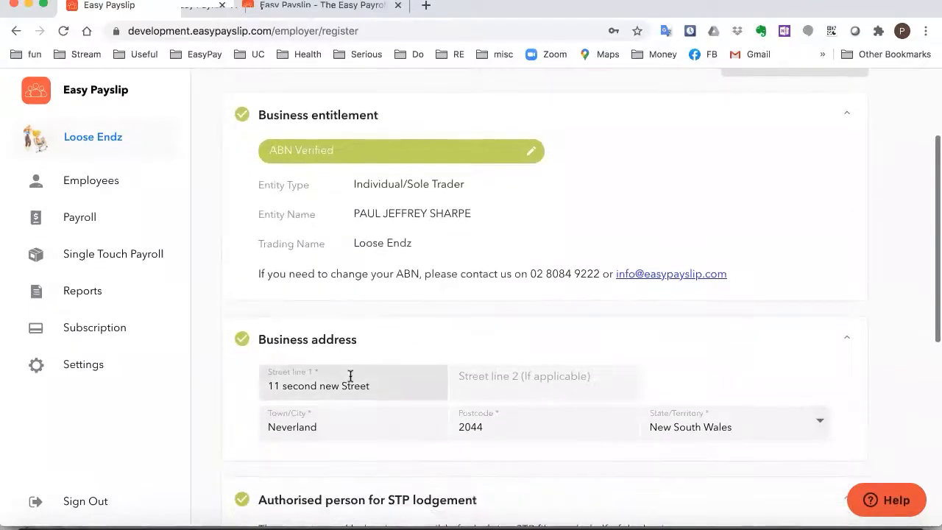
{"action": "scroll", "coordinate": [350, 376], "scroll_direction": "down", "scroll_amount": 1}
{"action": "left_click", "coordinate": [277, 353]}
{"action": "key", "text": "BackSpace"}
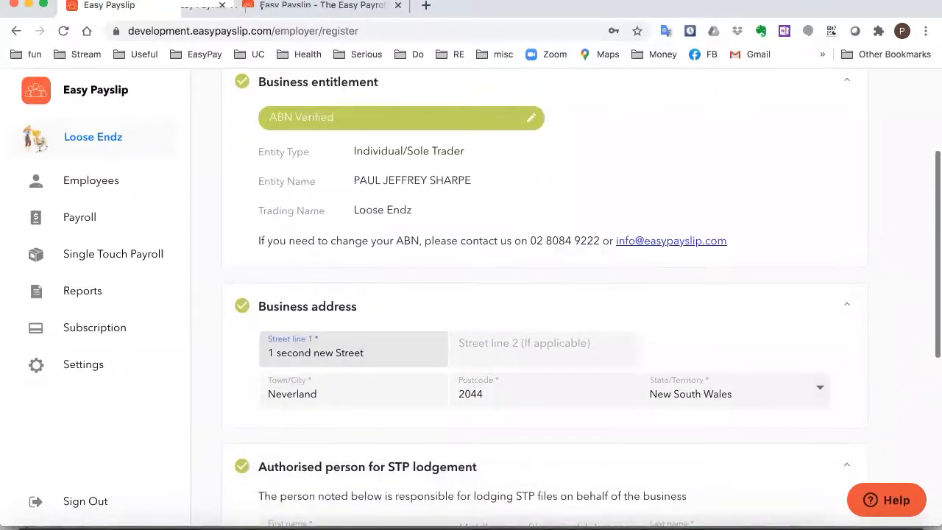
{"action": "type", "text": "3"}
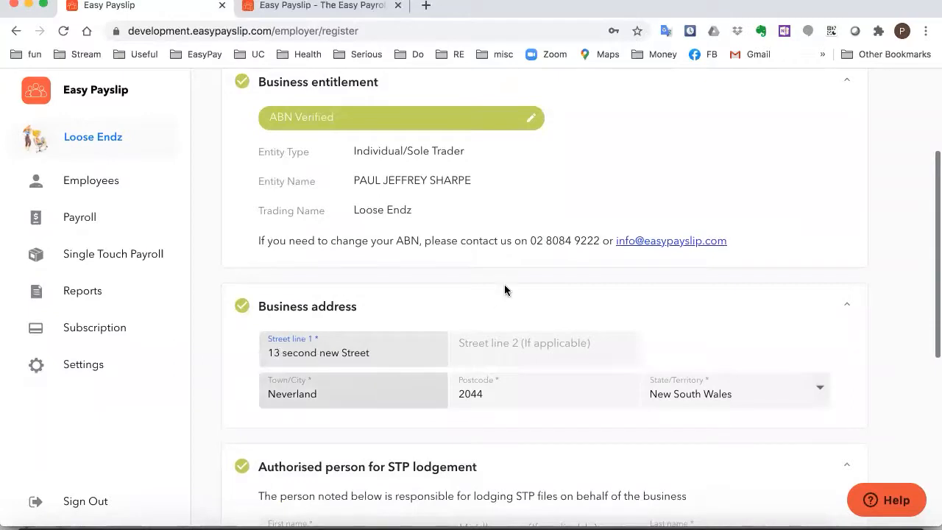
Open the verified ABN details for editing
{"action": "scroll", "coordinate": [538, 297], "scroll_direction": "down", "scroll_amount": 3}
{"action": "scroll", "coordinate": [537, 297], "scroll_direction": "down", "scroll_amount": 6}
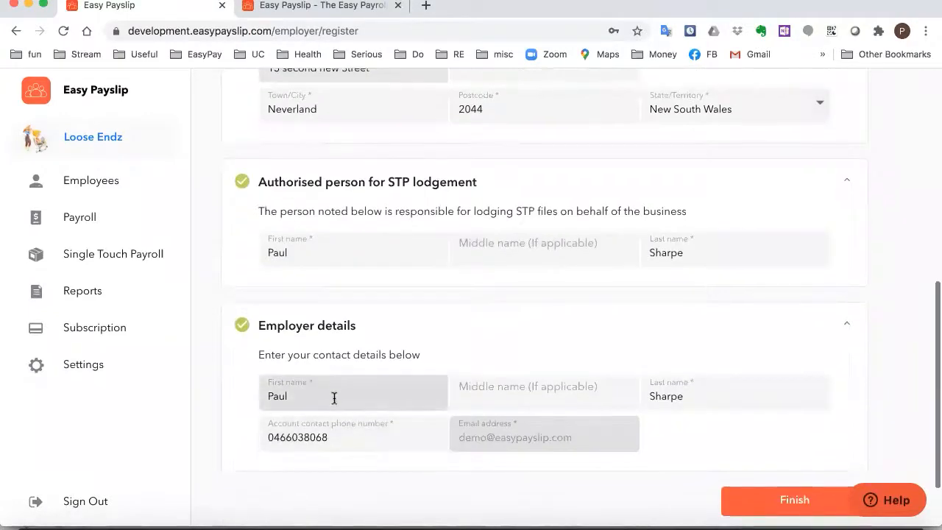
{"action": "scroll", "coordinate": [287, 341], "scroll_direction": "up", "scroll_amount": 10}
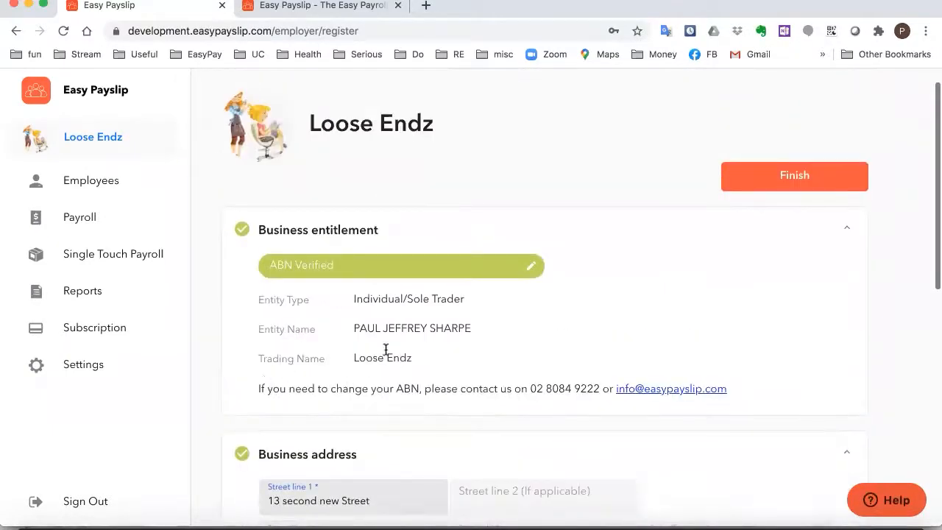
{"action": "left_click", "coordinate": [531, 268]}
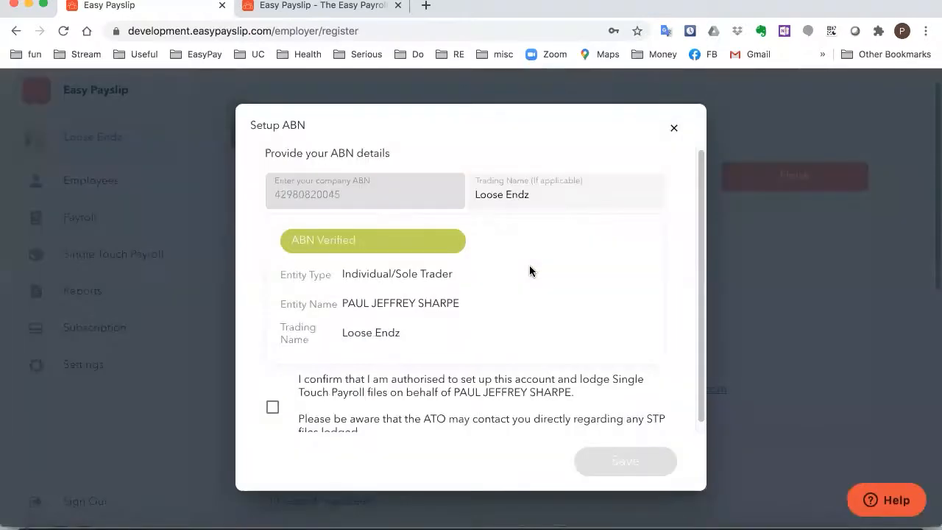
Change the trading name to 'Best Hair Cuts', tick the authorisation confirmation and save
{"action": "scroll", "coordinate": [396, 328], "scroll_direction": "down", "scroll_amount": 1}
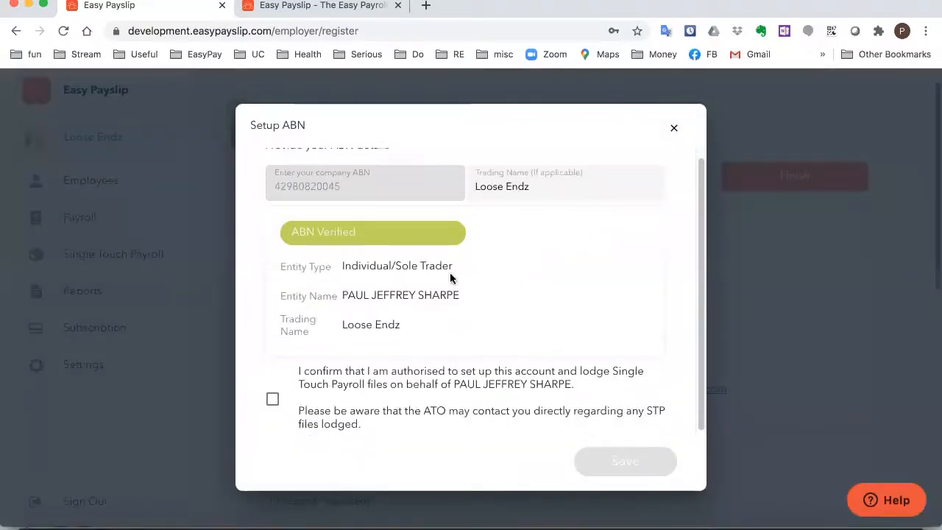
{"action": "left_click", "coordinate": [552, 191]}
{"action": "triple_click", "coordinate": [542, 187]}
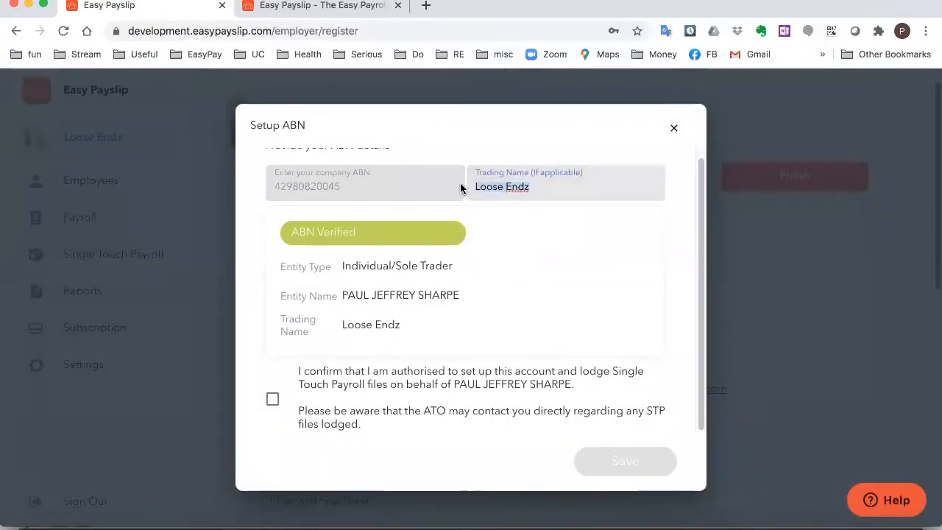
{"action": "type", "text": "Berst"}
{"action": "key", "text": "BackSpace"}
{"action": "key", "text": "BackSpace"}
{"action": "key", "text": "BackSpace"}
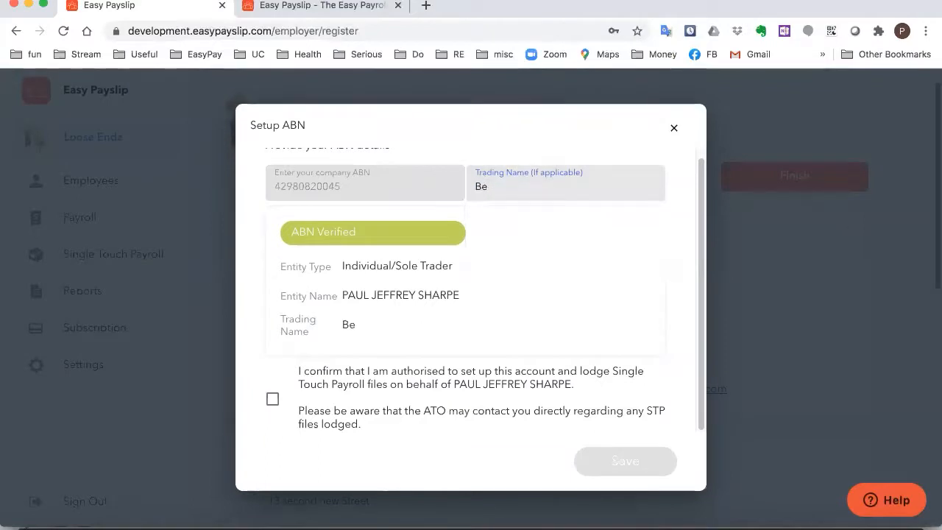
{"action": "type", "text": "st Hair Cuts"}
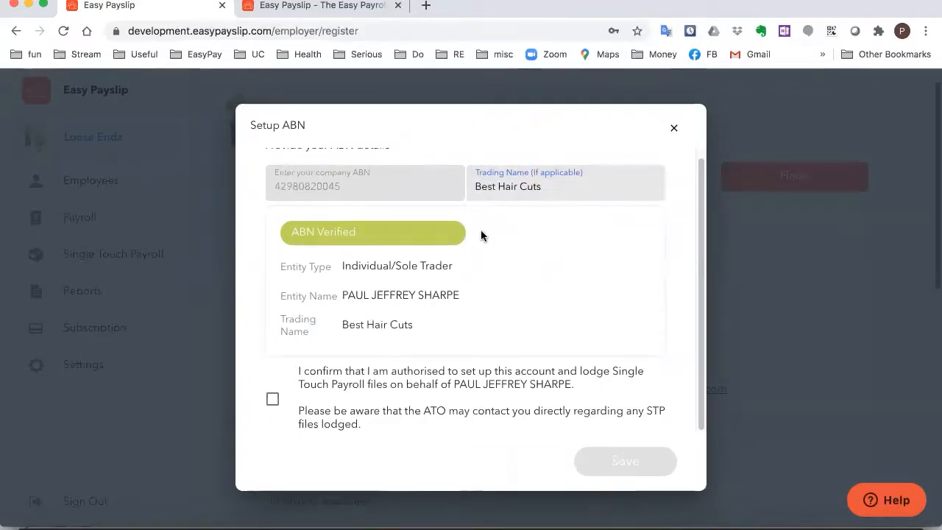
{"action": "left_click", "coordinate": [272, 401]}
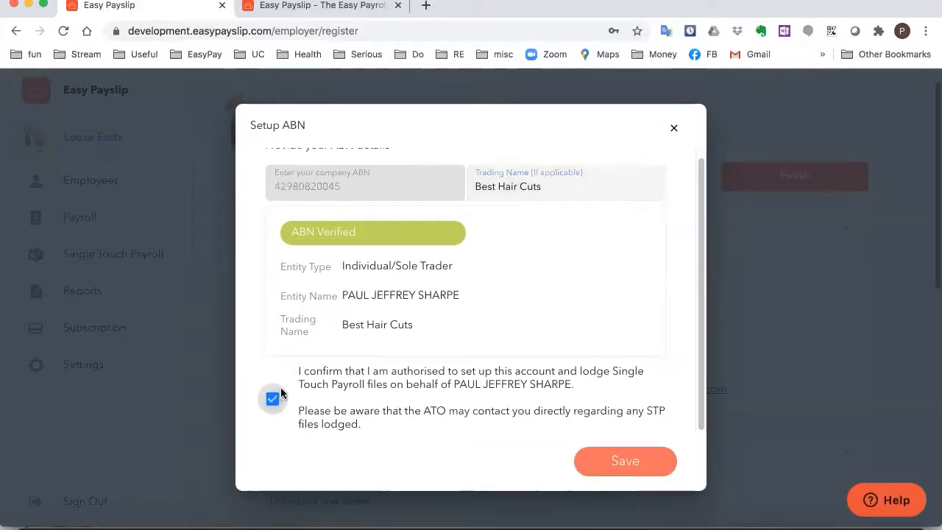
{"action": "left_click", "coordinate": [598, 463]}
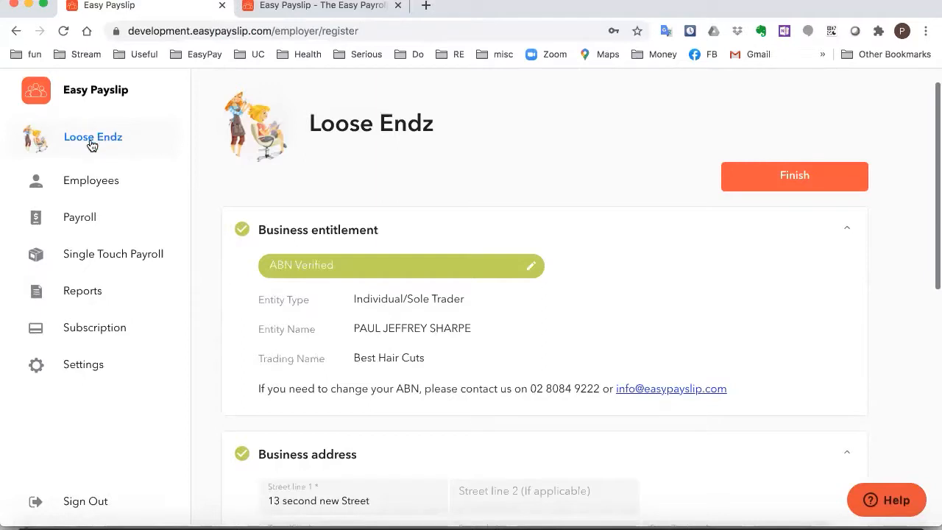
Finish the employer registration to save the Best Hair Cuts business details
{"action": "left_click", "coordinate": [837, 176]}
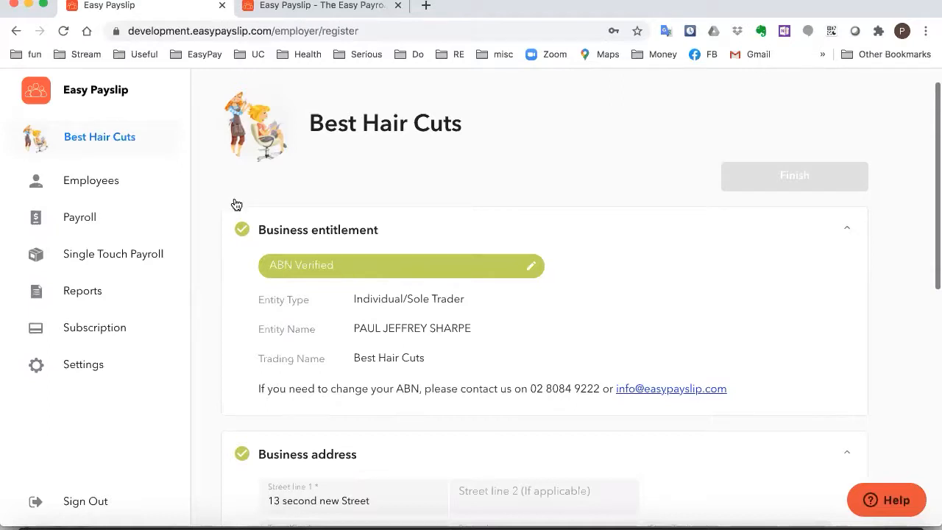
Check the junior stylist's weekly 38 hours at $39 and 40/20 hour carried-over leave
{"action": "mouse_move", "coordinate": [256, 103]}
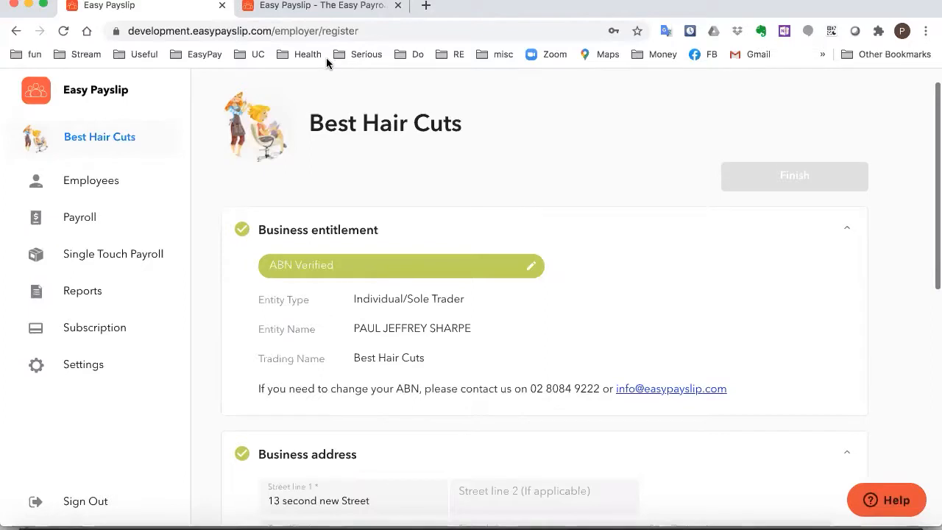
{"action": "left_click", "coordinate": [90, 221]}
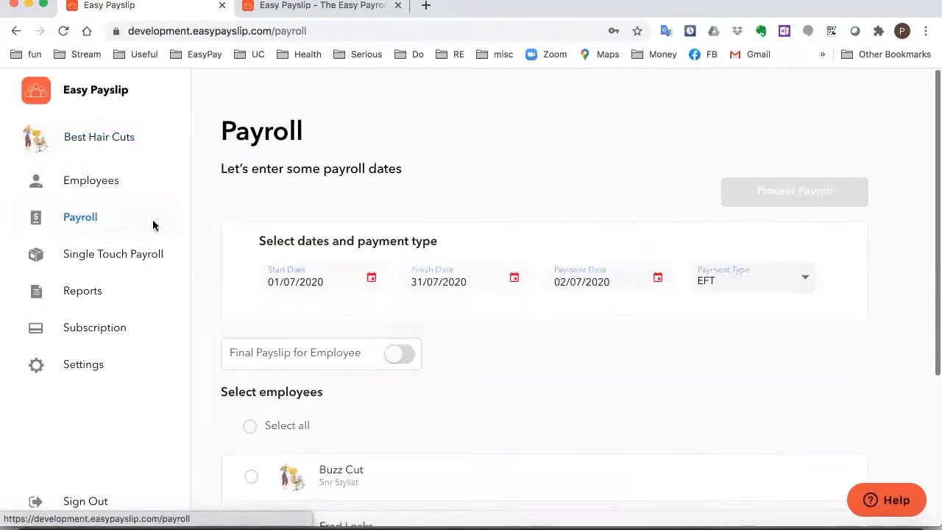
{"action": "scroll", "coordinate": [504, 381], "scroll_direction": "down", "scroll_amount": 2}
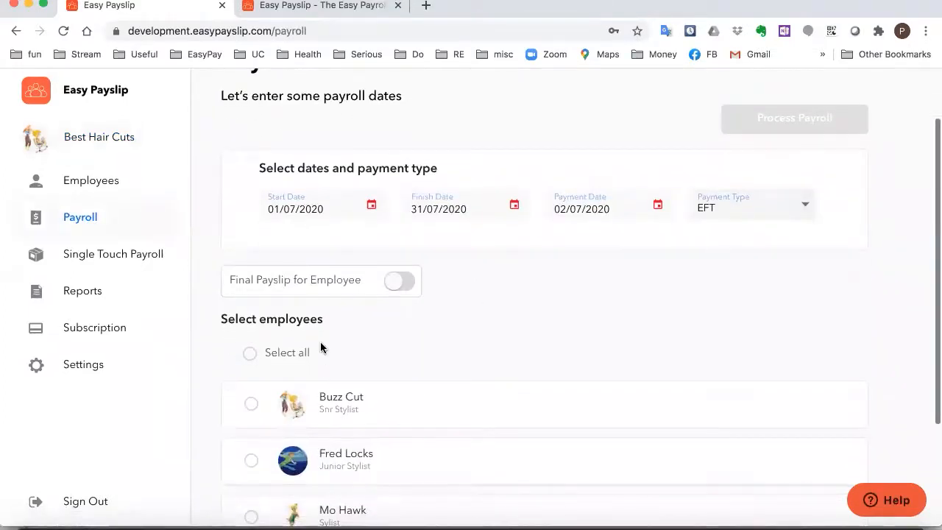
{"action": "scroll", "coordinate": [287, 336], "scroll_direction": "up", "scroll_amount": 1}
{"action": "left_click", "coordinate": [83, 189]}
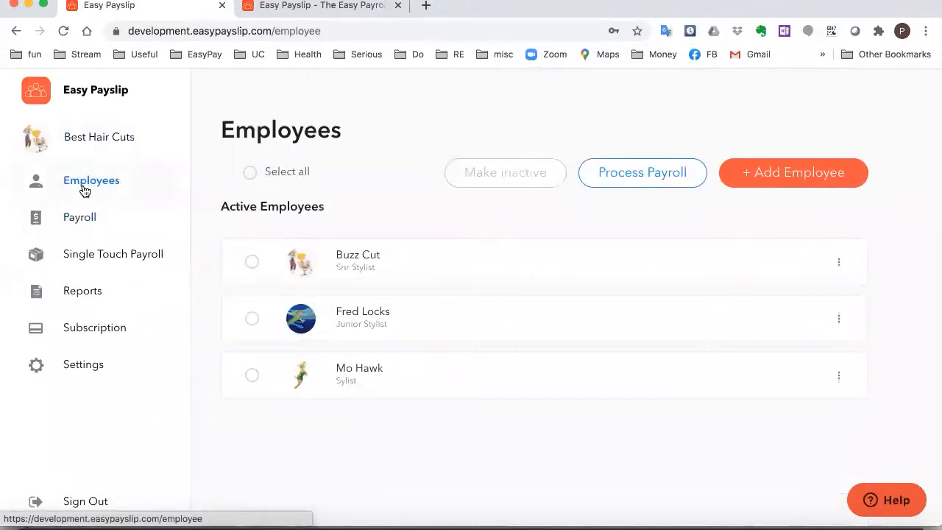
{"action": "left_click", "coordinate": [397, 320]}
{"action": "scroll", "coordinate": [397, 320], "scroll_direction": "down", "scroll_amount": 5}
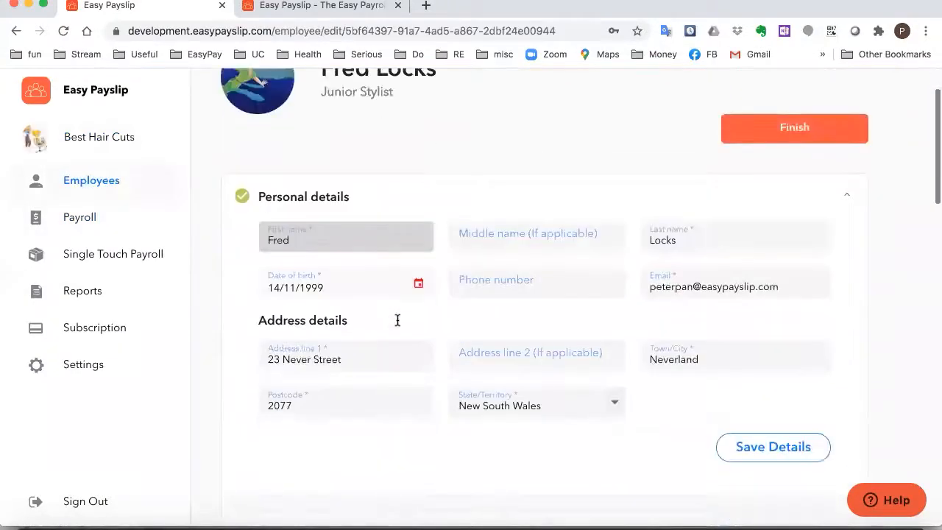
{"action": "scroll", "coordinate": [397, 326], "scroll_direction": "down", "scroll_amount": 4}
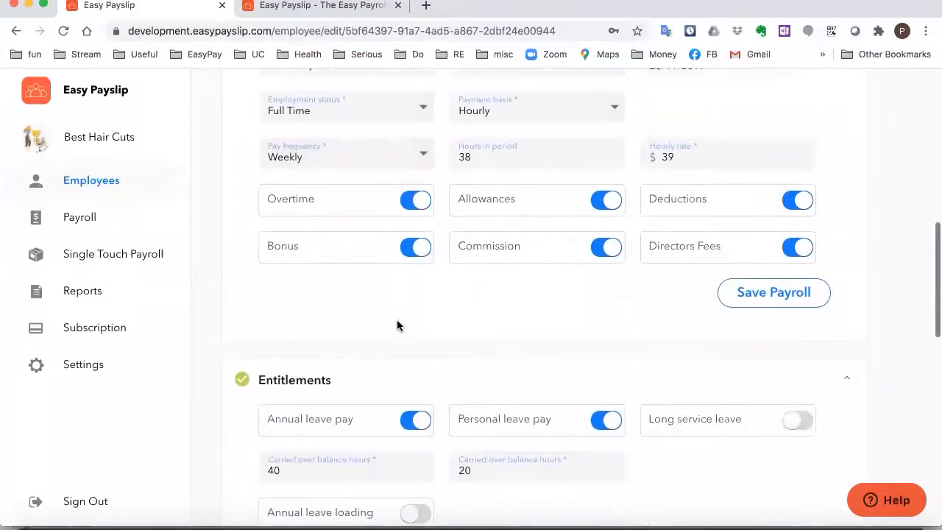
{"action": "scroll", "coordinate": [365, 356], "scroll_direction": "down", "scroll_amount": 1}
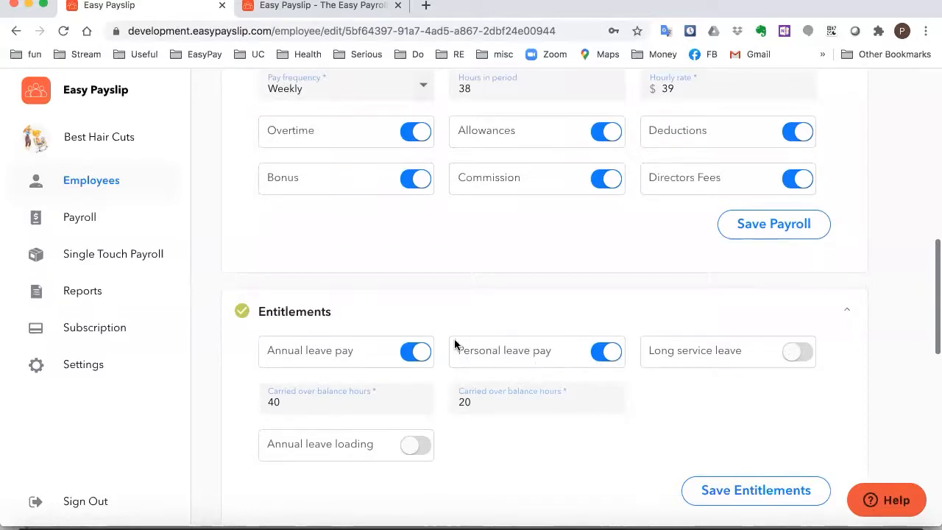
{"action": "left_click", "coordinate": [88, 222]}
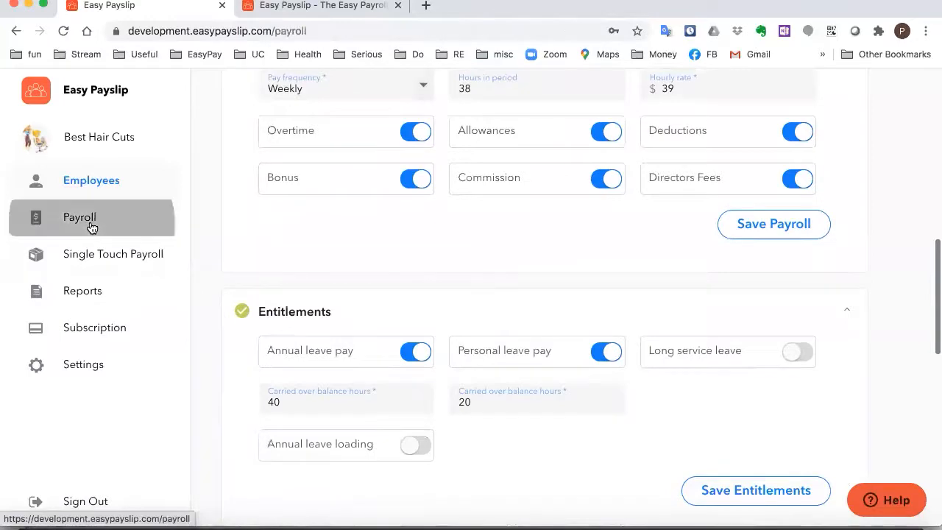
Set the pay period to 12/07/2020–18/07/2020 with payment on 18/07/2020
{"action": "scroll", "coordinate": [371, 280], "scroll_direction": "down", "scroll_amount": 1}
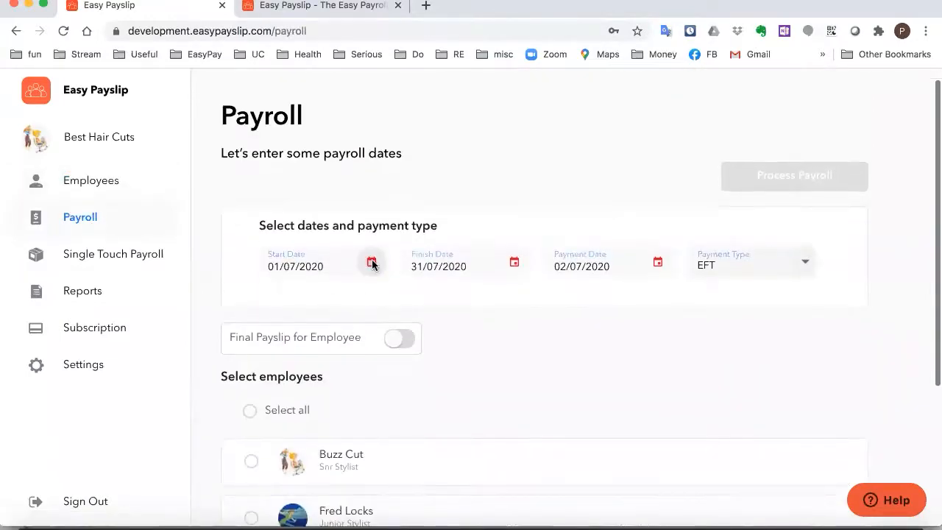
{"action": "left_click", "coordinate": [372, 261]}
{"action": "left_click", "coordinate": [383, 321]}
{"action": "left_click", "coordinate": [527, 441]}
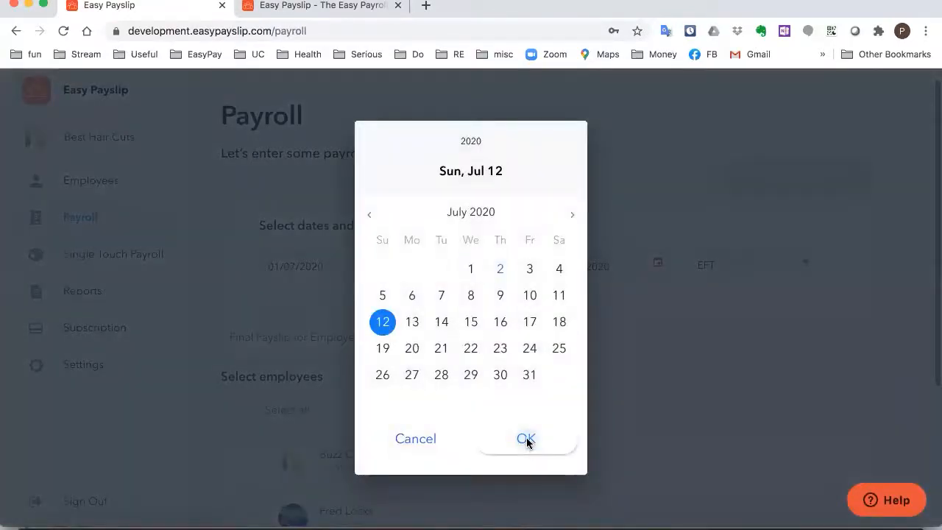
{"action": "left_click", "coordinate": [514, 262]}
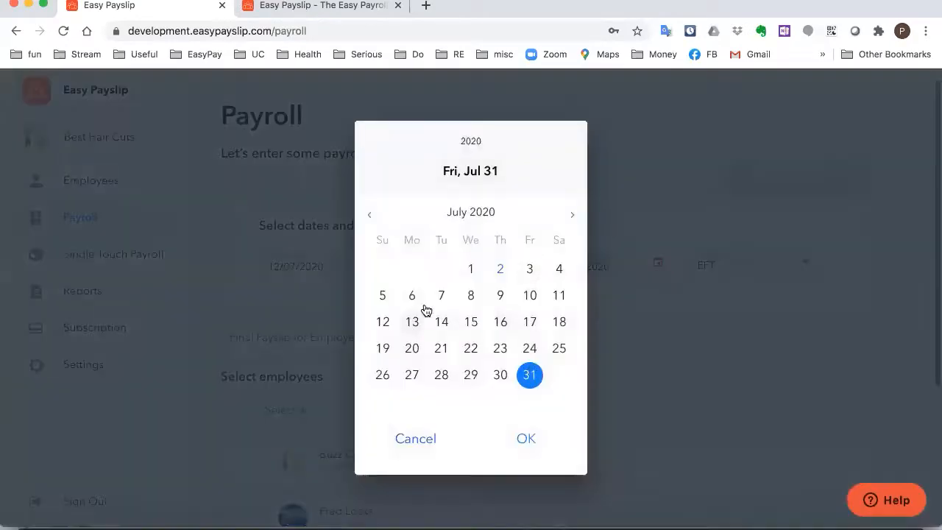
{"action": "left_click", "coordinate": [559, 321]}
{"action": "left_click", "coordinate": [527, 440]}
{"action": "left_click", "coordinate": [654, 267]}
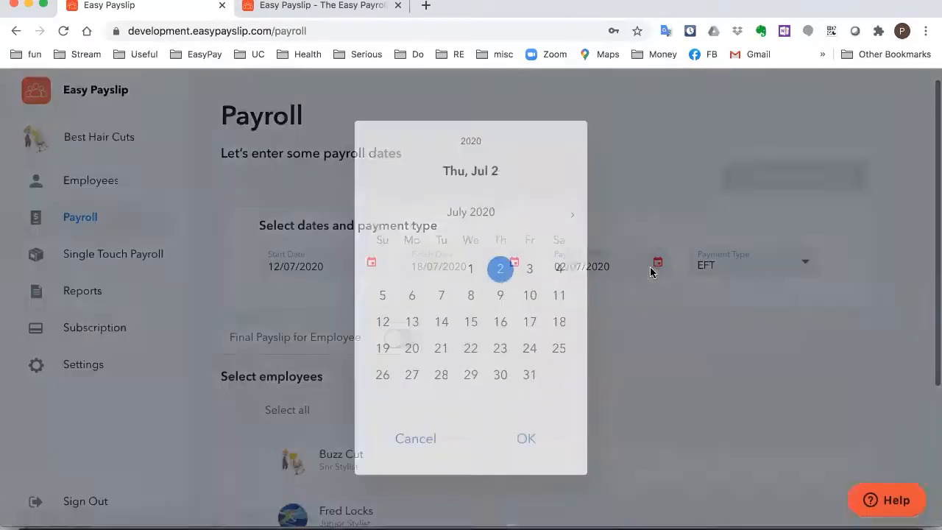
{"action": "left_click", "coordinate": [561, 325]}
{"action": "left_click", "coordinate": [512, 451]}
Include the junior stylist in the pay run and start processing payroll
{"action": "scroll", "coordinate": [529, 383], "scroll_direction": "down", "scroll_amount": 2}
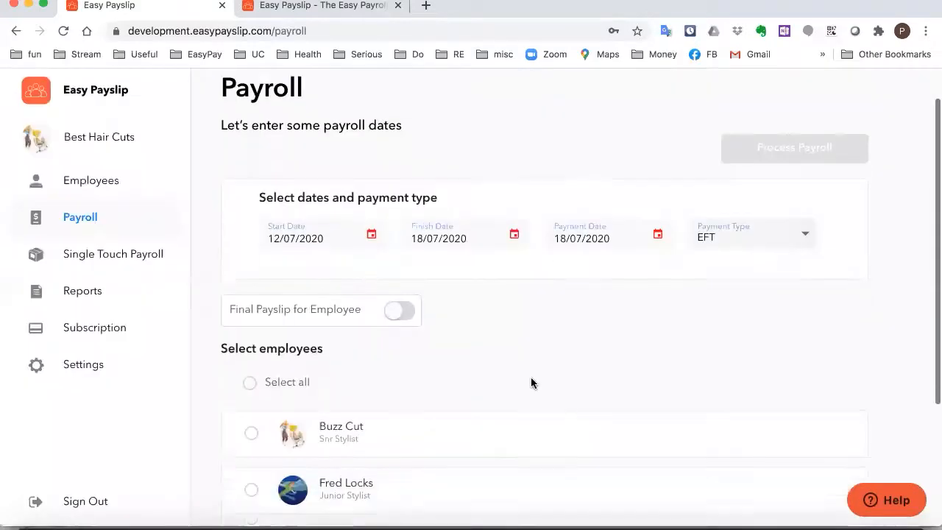
{"action": "left_click", "coordinate": [251, 455]}
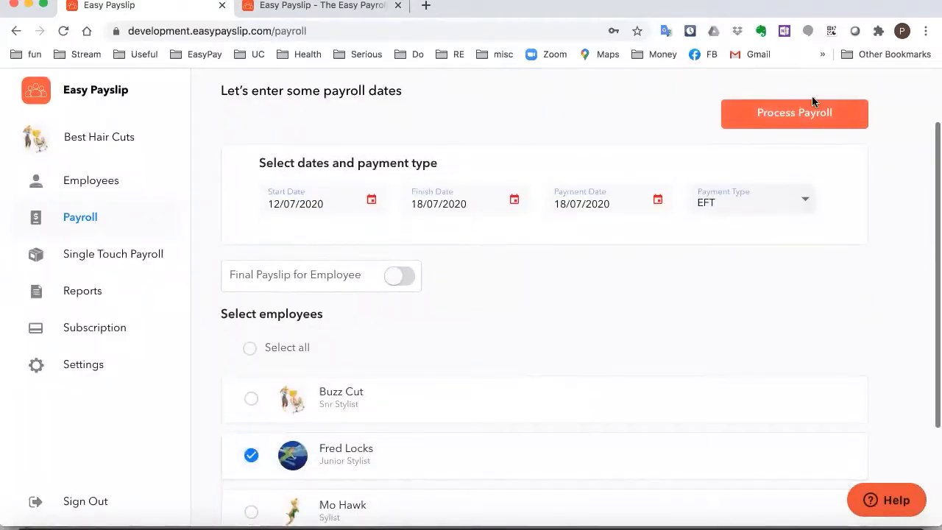
{"action": "left_click", "coordinate": [814, 119]}
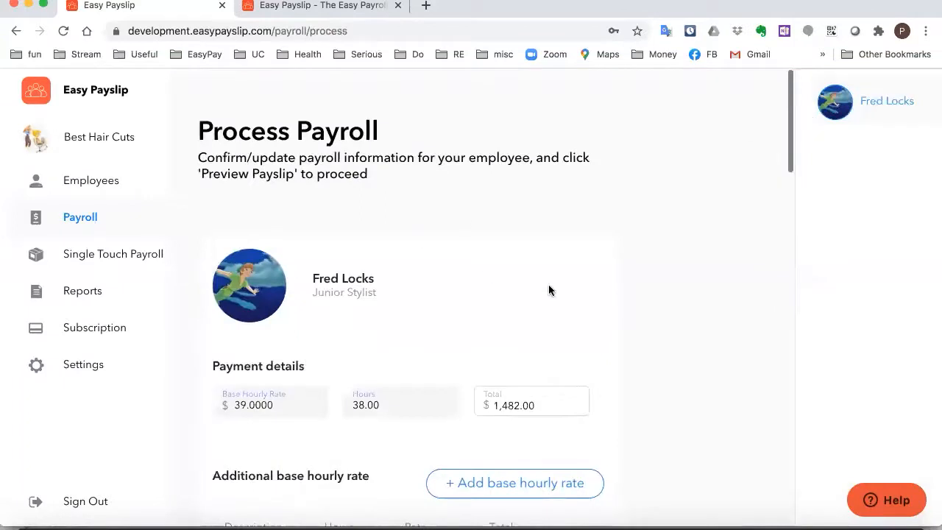
Remove the Saturday Rates and Haircut entries from the employee's pay
{"action": "scroll", "coordinate": [365, 373], "scroll_direction": "down", "scroll_amount": 5}
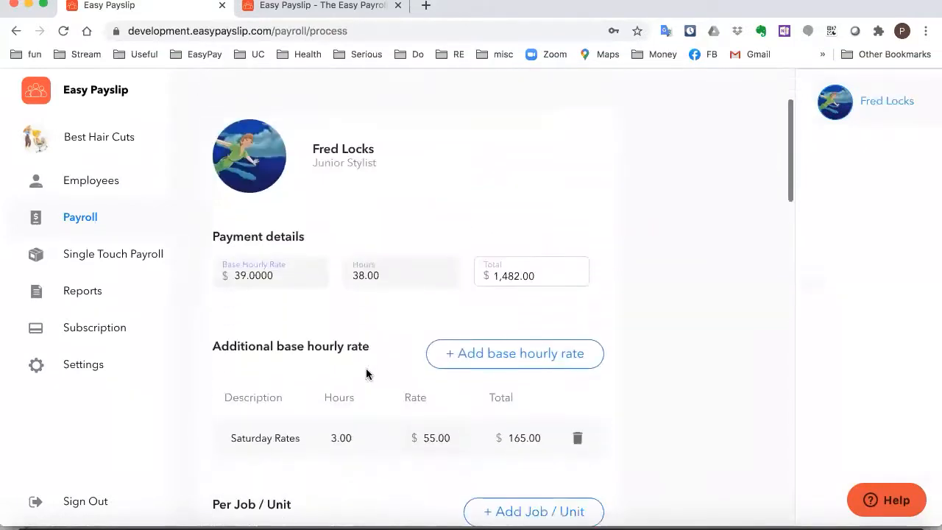
{"action": "scroll", "coordinate": [366, 374], "scroll_direction": "up", "scroll_amount": 1}
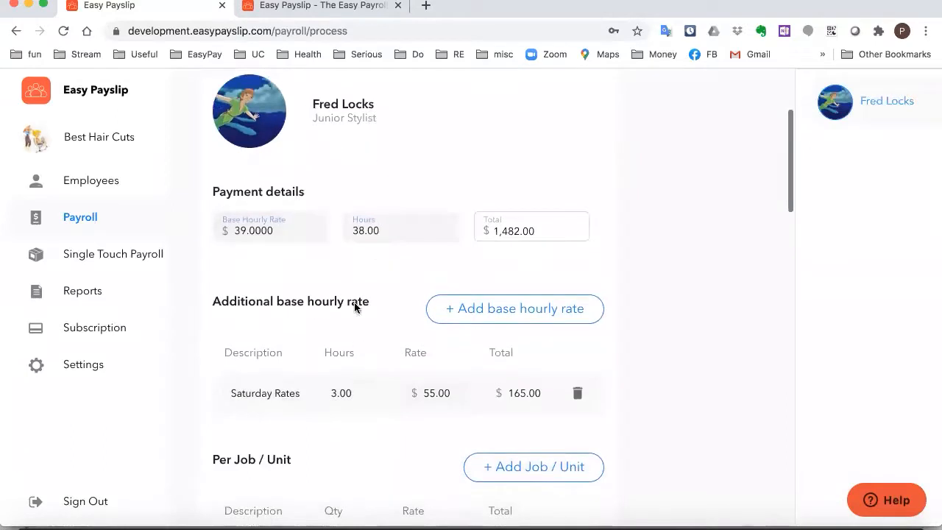
{"action": "scroll", "coordinate": [324, 298], "scroll_direction": "down", "scroll_amount": 2}
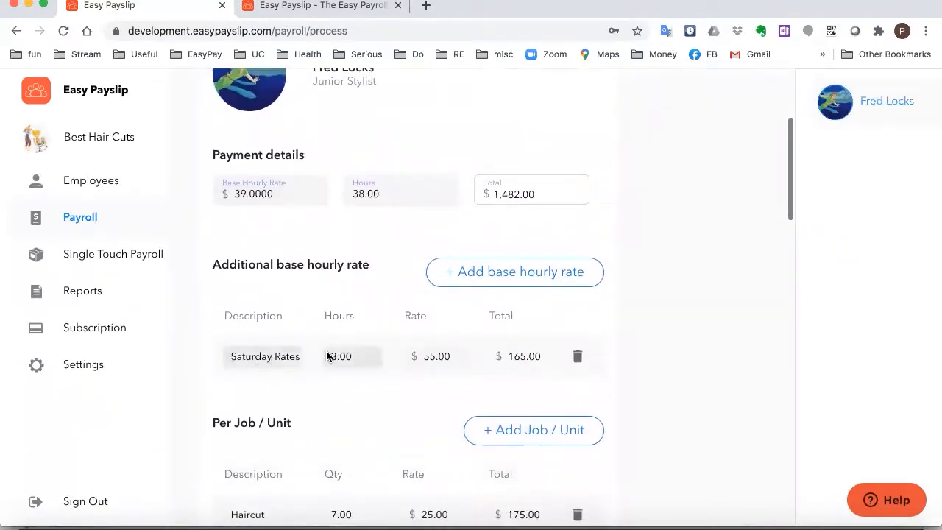
{"action": "scroll", "coordinate": [326, 355], "scroll_direction": "down", "scroll_amount": 2}
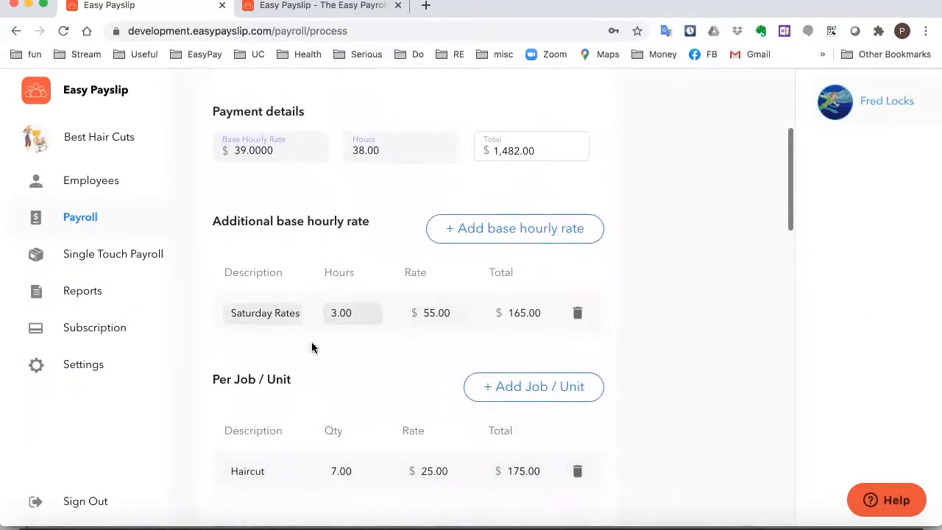
{"action": "scroll", "coordinate": [311, 347], "scroll_direction": "down", "scroll_amount": 2}
{"action": "scroll", "coordinate": [385, 326], "scroll_direction": "up", "scroll_amount": 1}
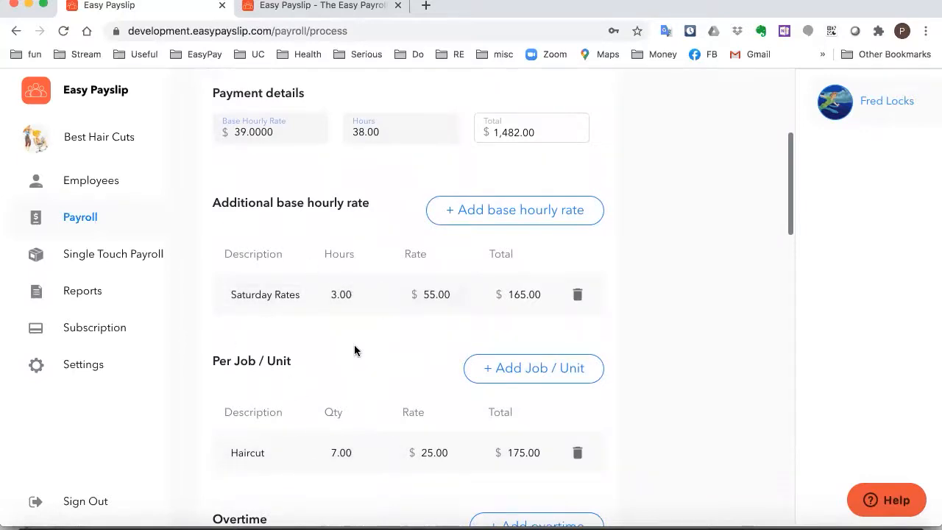
{"action": "left_click", "coordinate": [578, 294]}
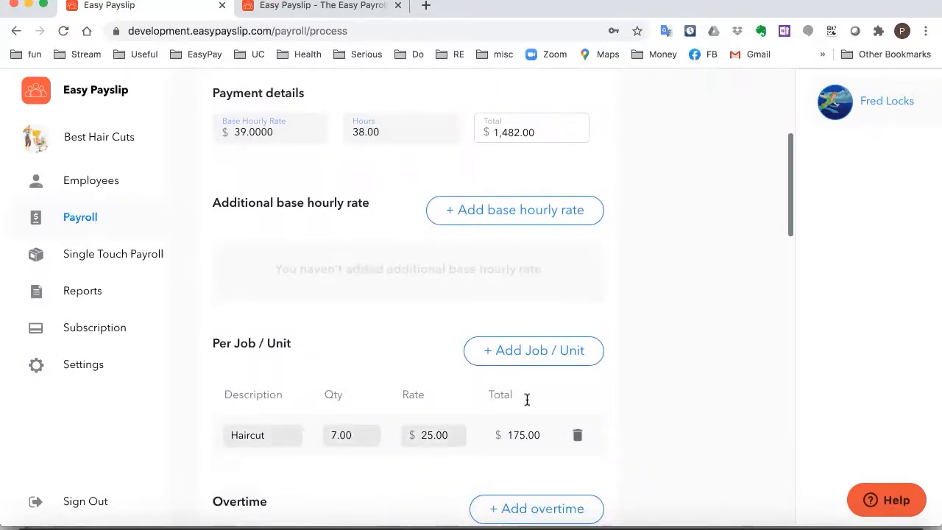
{"action": "left_click", "coordinate": [578, 436]}
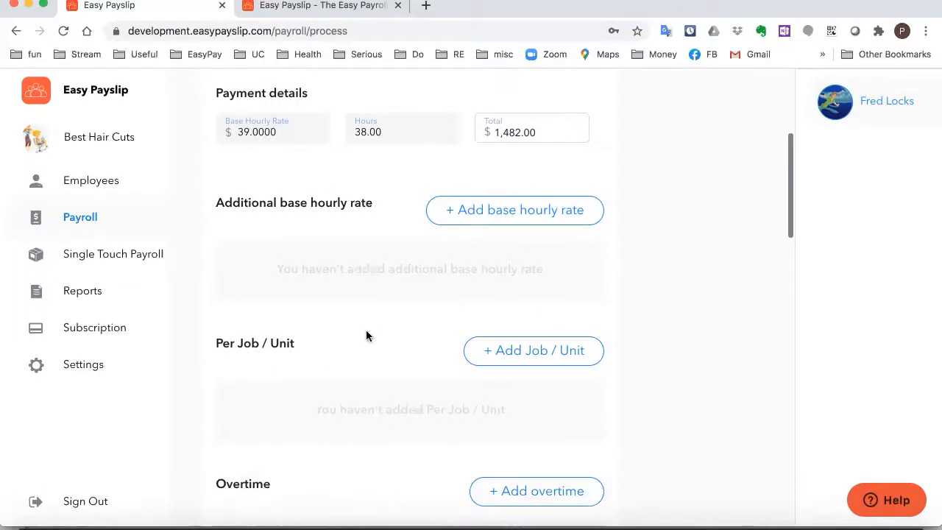
Enter 7.6 personal leave hours and change hours worked from 38.00 to 31.4
{"action": "scroll", "coordinate": [365, 334], "scroll_direction": "down", "scroll_amount": 6}
{"action": "scroll", "coordinate": [366, 336], "scroll_direction": "down", "scroll_amount": 7}
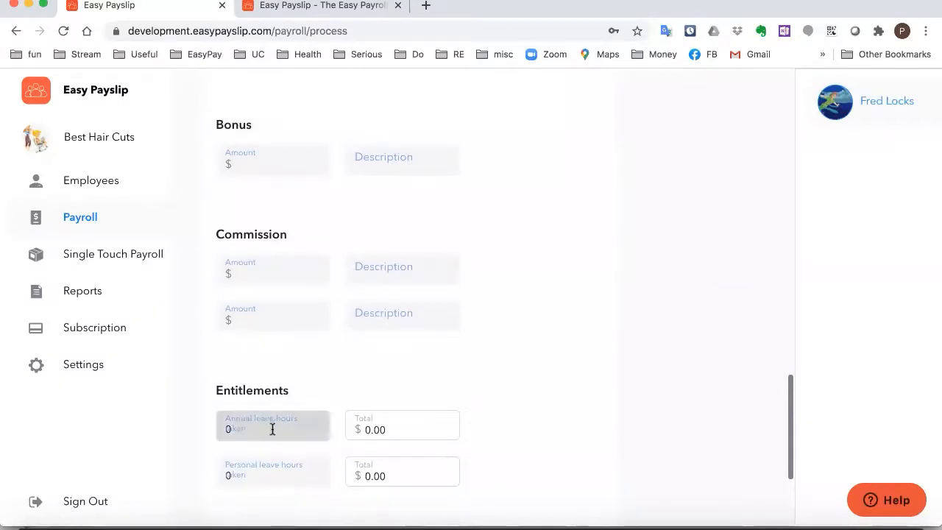
{"action": "left_click", "coordinate": [296, 477]}
{"action": "key", "text": "BackSpace"}
{"action": "type", "text": "7"}
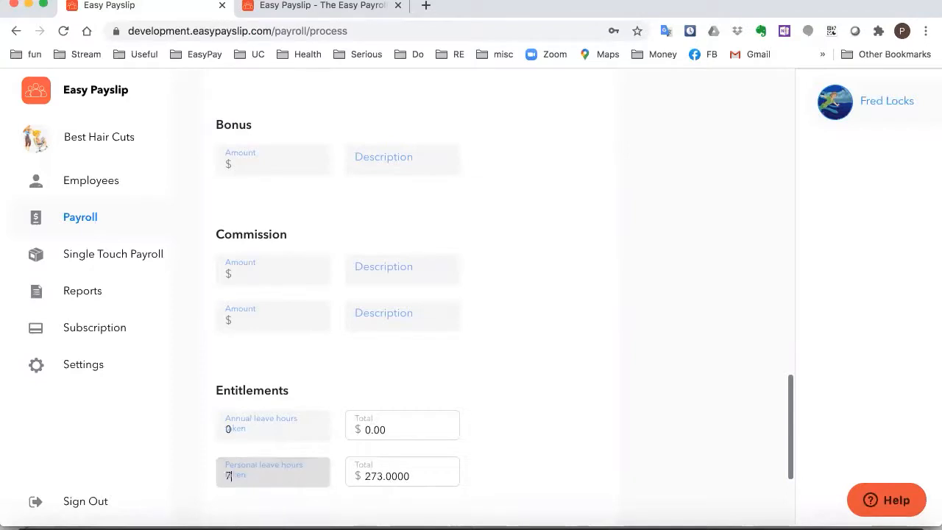
{"action": "type", "text": ".6"}
{"action": "scroll", "coordinate": [507, 496], "scroll_direction": "up", "scroll_amount": 20}
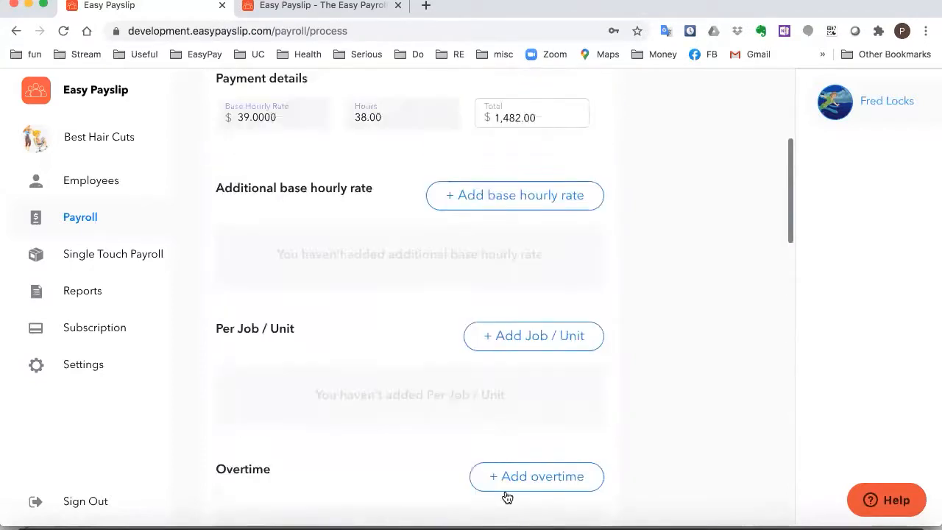
{"action": "left_click", "coordinate": [372, 355]}
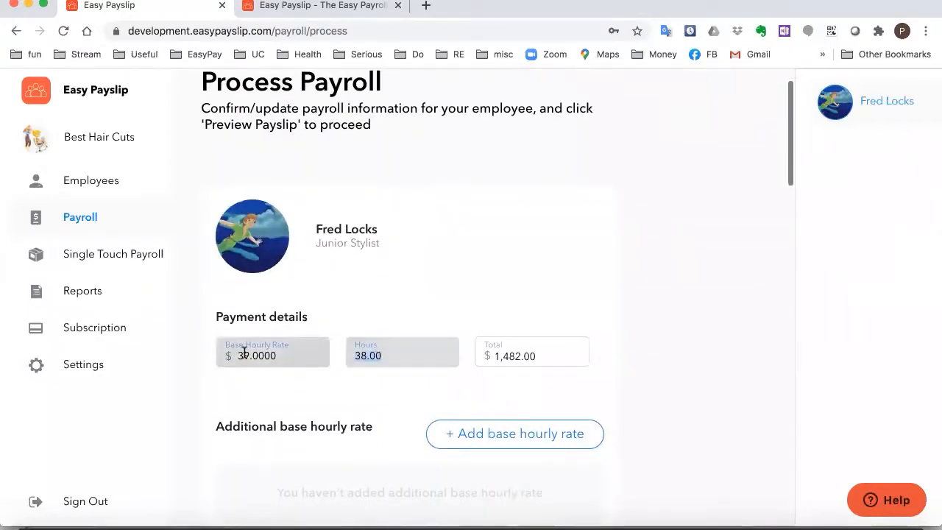
{"action": "type", "text": "31.4"}
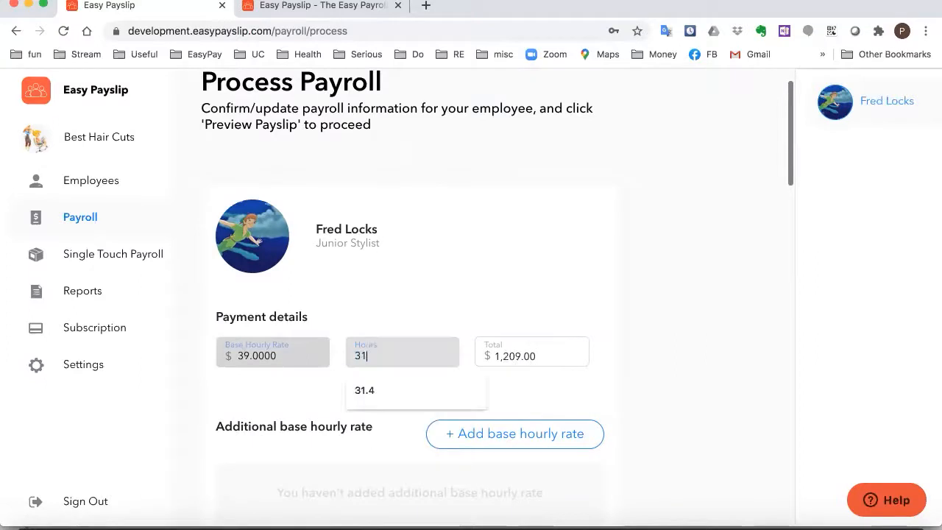
{"action": "left_click", "coordinate": [467, 276]}
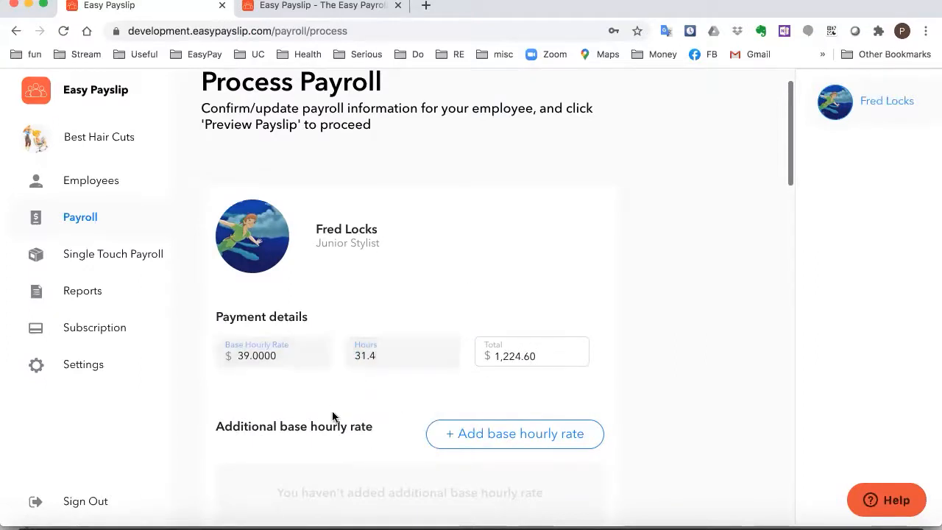
Preview the junior stylist's payslip for 12/07/2020–18/07/2020
{"action": "scroll", "coordinate": [386, 297], "scroll_direction": "down", "scroll_amount": 3}
{"action": "scroll", "coordinate": [386, 297], "scroll_direction": "down", "scroll_amount": 15}
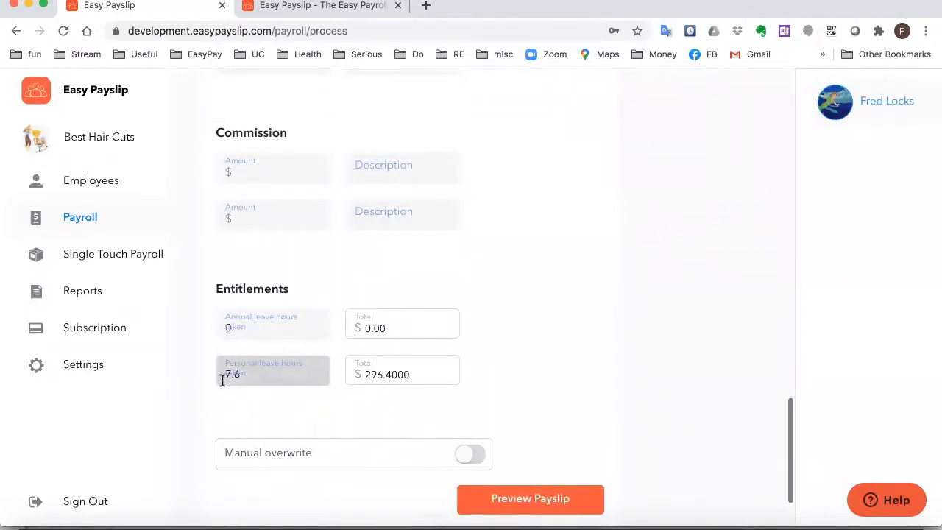
{"action": "scroll", "coordinate": [399, 330], "scroll_direction": "down", "scroll_amount": 1}
{"action": "left_click", "coordinate": [524, 480]}
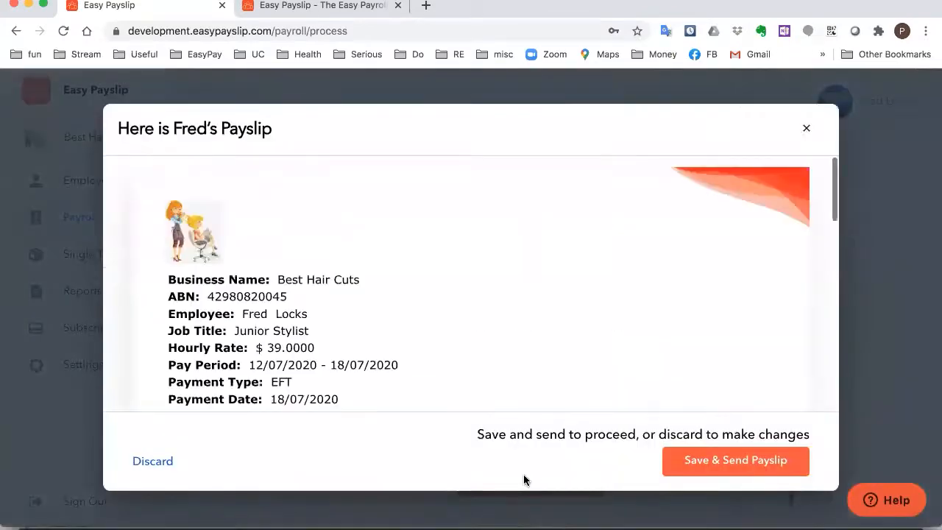
Review the payslip showing $1,158.00 net pay, then save and send it
{"action": "scroll", "coordinate": [443, 370], "scroll_direction": "down", "scroll_amount": 5}
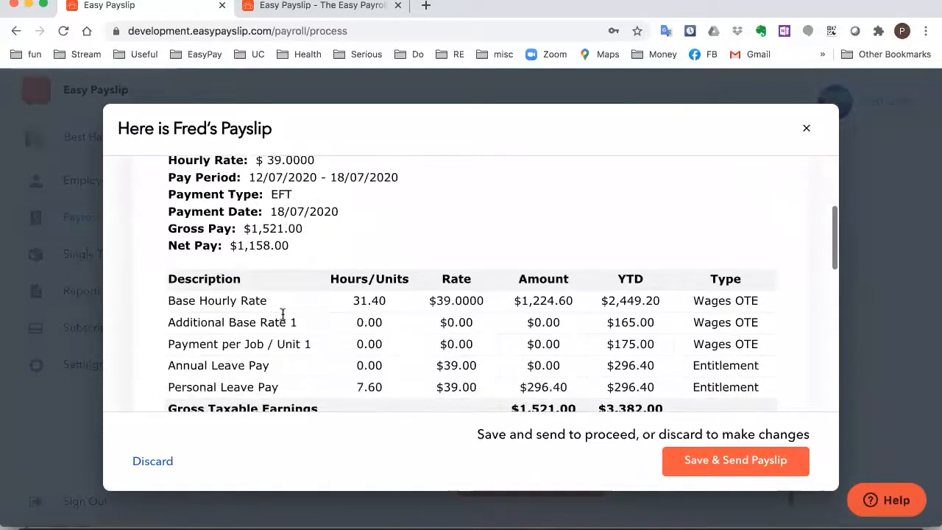
{"action": "scroll", "coordinate": [391, 296], "scroll_direction": "down", "scroll_amount": 1}
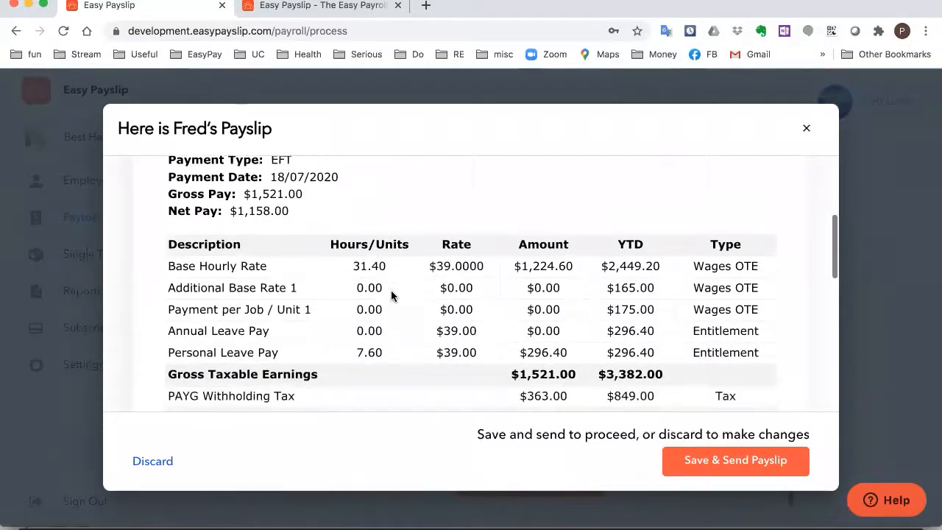
{"action": "scroll", "coordinate": [391, 295], "scroll_direction": "down", "scroll_amount": 1}
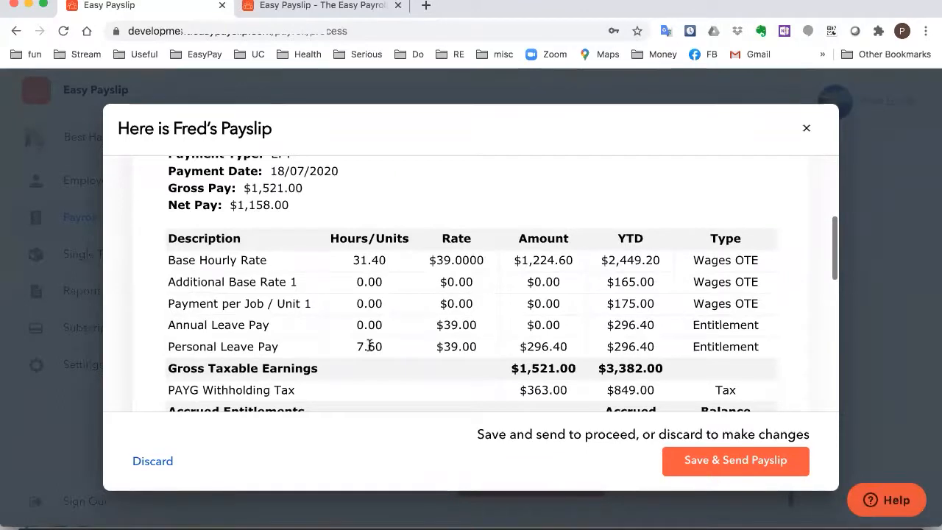
{"action": "scroll", "coordinate": [412, 350], "scroll_direction": "down", "scroll_amount": 1}
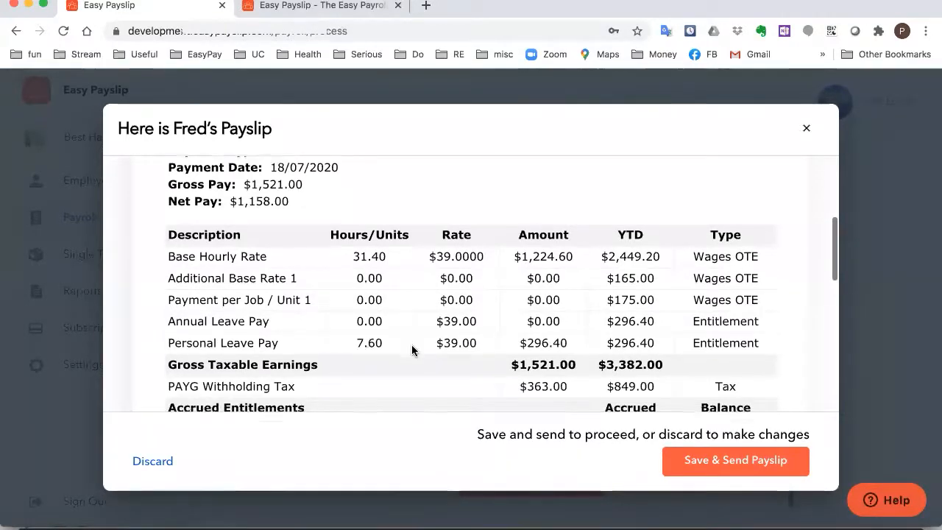
{"action": "scroll", "coordinate": [412, 350], "scroll_direction": "down", "scroll_amount": 1}
{"action": "left_click", "coordinate": [710, 460]}
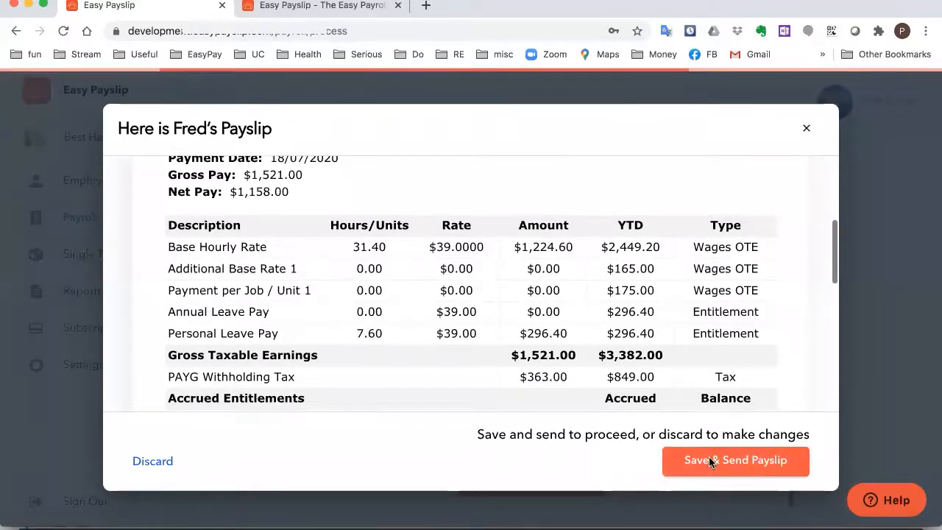
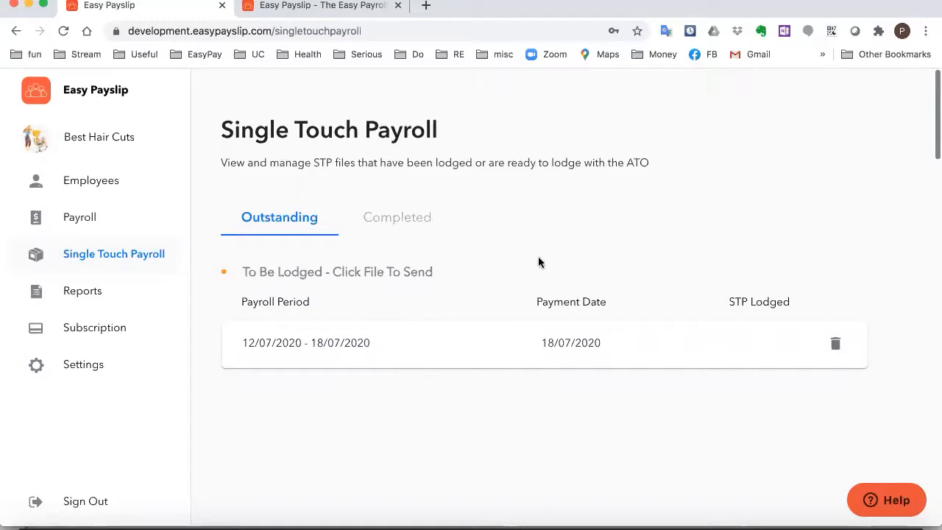
Switch to the Reports page, which shows the Payroll Activity Summary for 01/07/2020–31/07/2020
{"action": "scroll", "coordinate": [437, 284], "scroll_direction": "down", "scroll_amount": 1}
{"action": "scroll", "coordinate": [437, 284], "scroll_direction": "up", "scroll_amount": 1}
{"action": "left_click", "coordinate": [89, 294]}
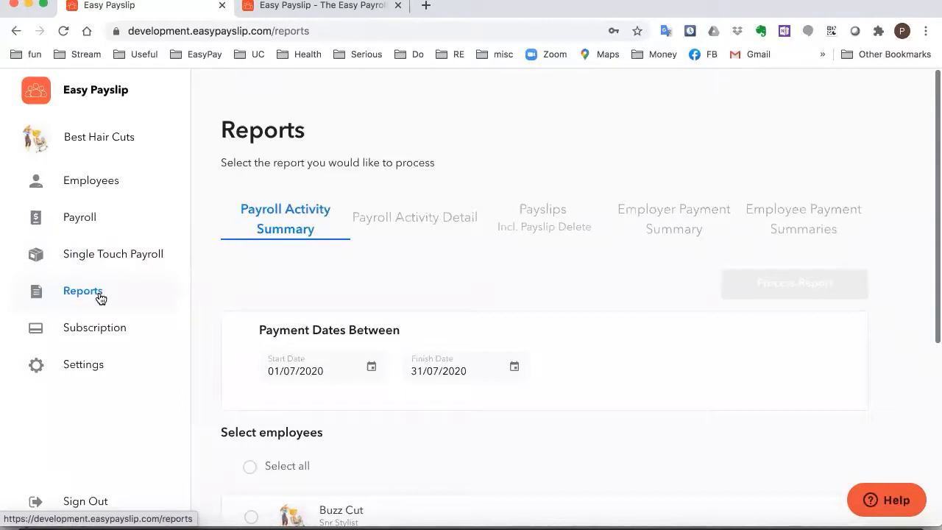
Choose the Payslips report for July 2020 and tick Buzz Cut and Fred Locks
{"action": "scroll", "coordinate": [248, 242], "scroll_direction": "down", "scroll_amount": 1}
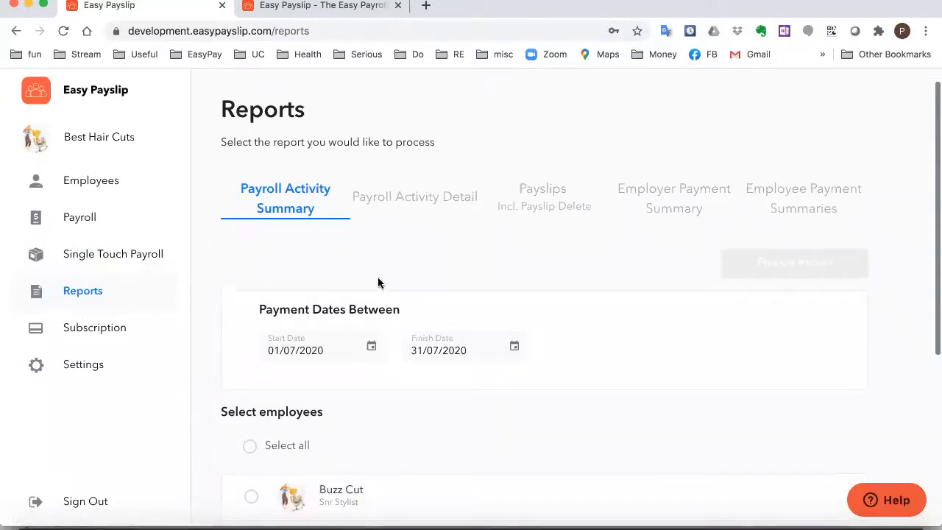
{"action": "left_click", "coordinate": [542, 204]}
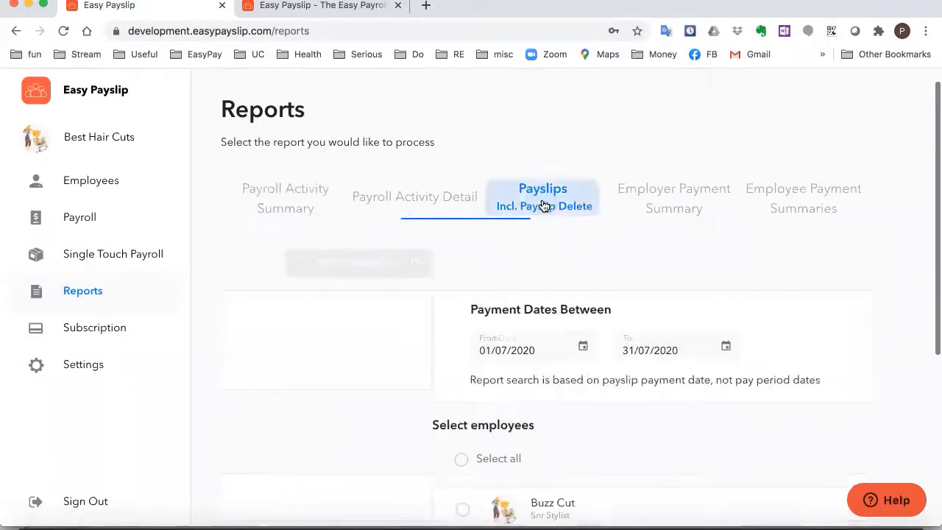
{"action": "scroll", "coordinate": [539, 203], "scroll_direction": "down", "scroll_amount": 2}
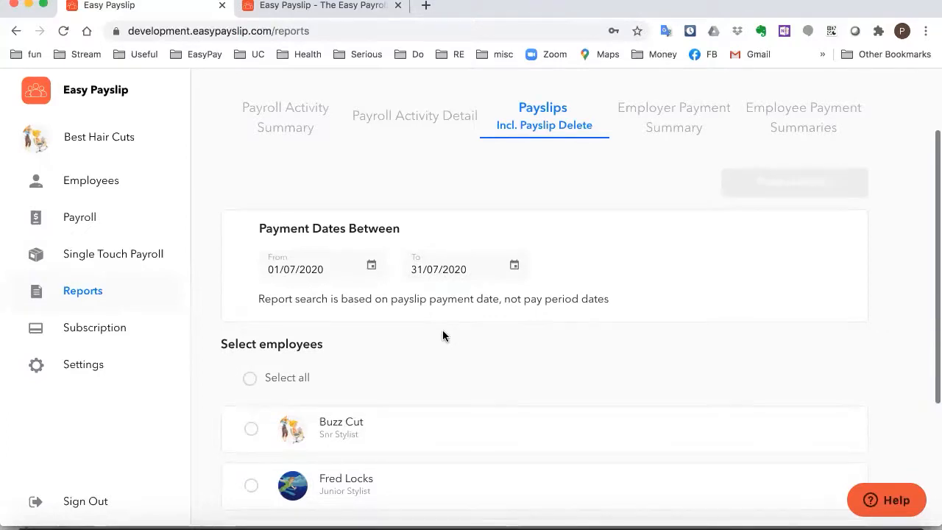
{"action": "scroll", "coordinate": [442, 330], "scroll_direction": "down", "scroll_amount": 1}
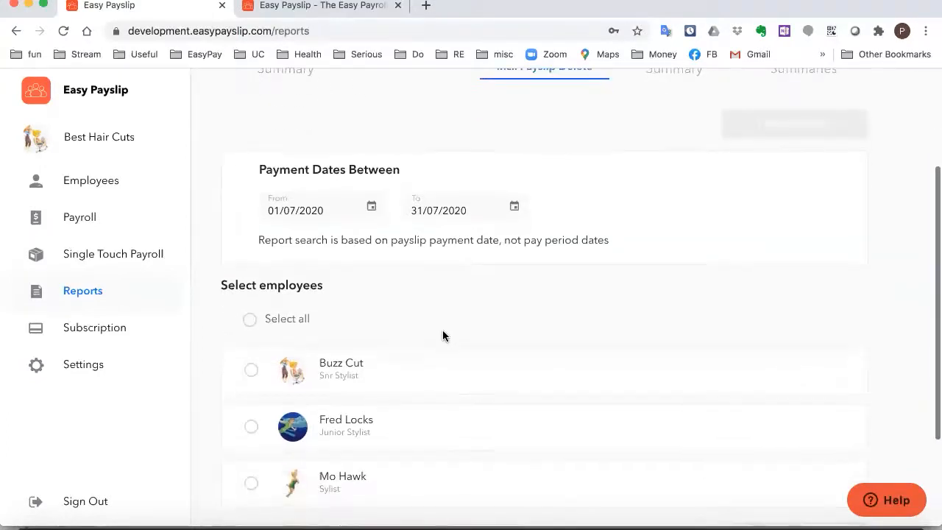
{"action": "right_click", "coordinate": [442, 331]}
{"action": "left_click", "coordinate": [251, 370]}
{"action": "left_click", "coordinate": [251, 370]}
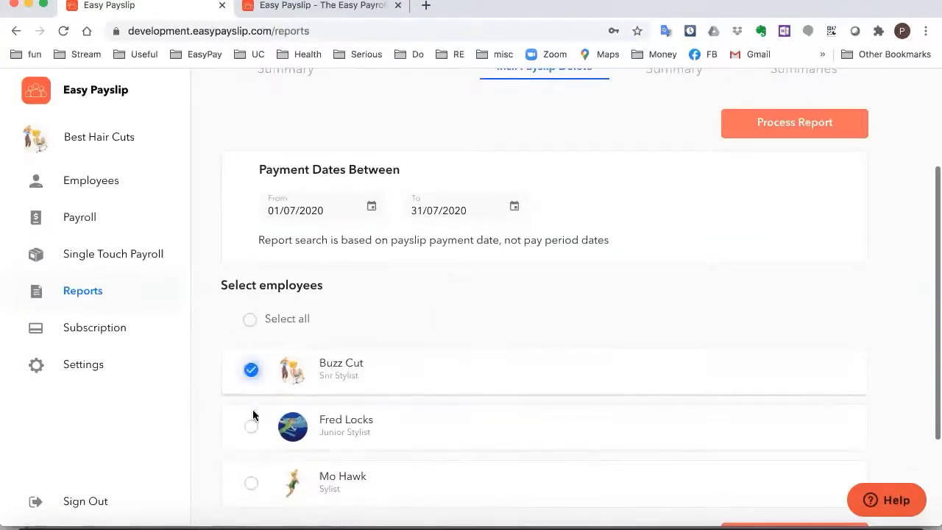
{"action": "left_click", "coordinate": [252, 427]}
{"action": "scroll", "coordinate": [637, 294], "scroll_direction": "up", "scroll_amount": 1}
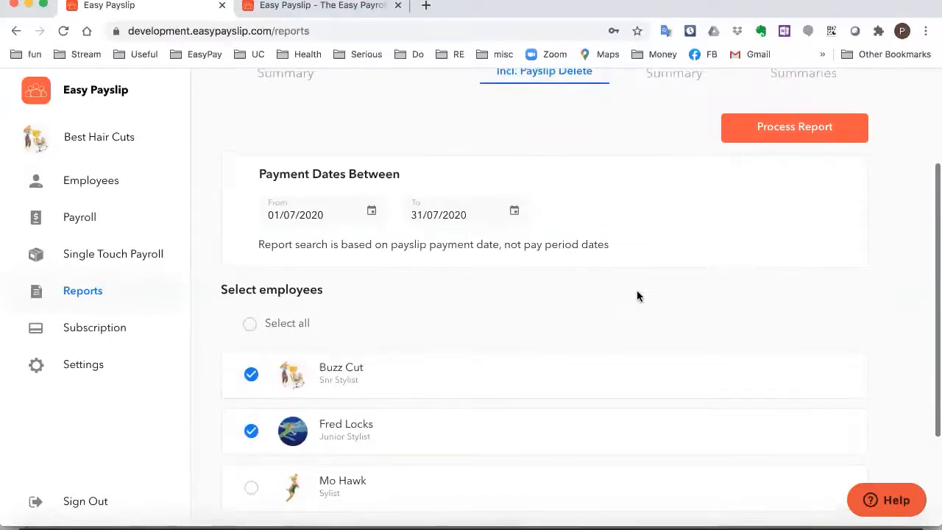
Run the Payslips report and view Buzz Cut's 12/07–18/07 payslip as a PDF
{"action": "left_click", "coordinate": [812, 183]}
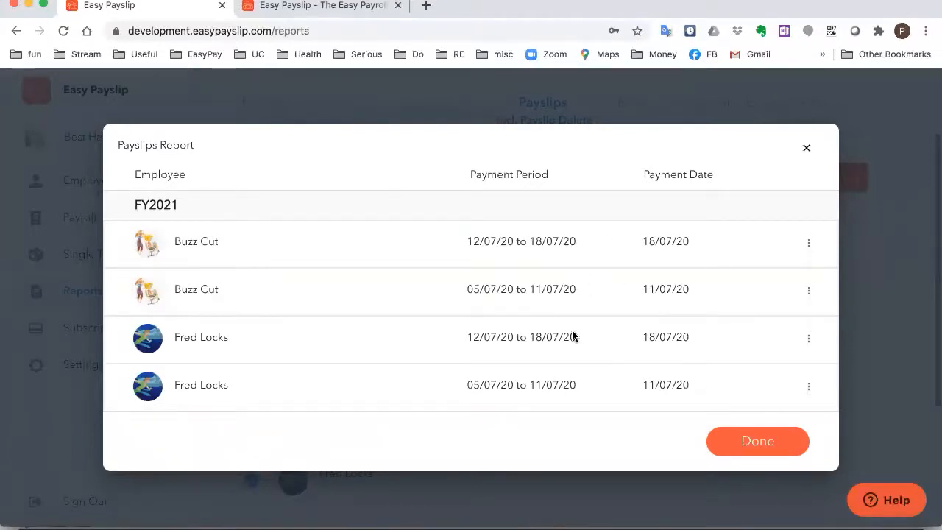
{"action": "left_click", "coordinate": [812, 243]}
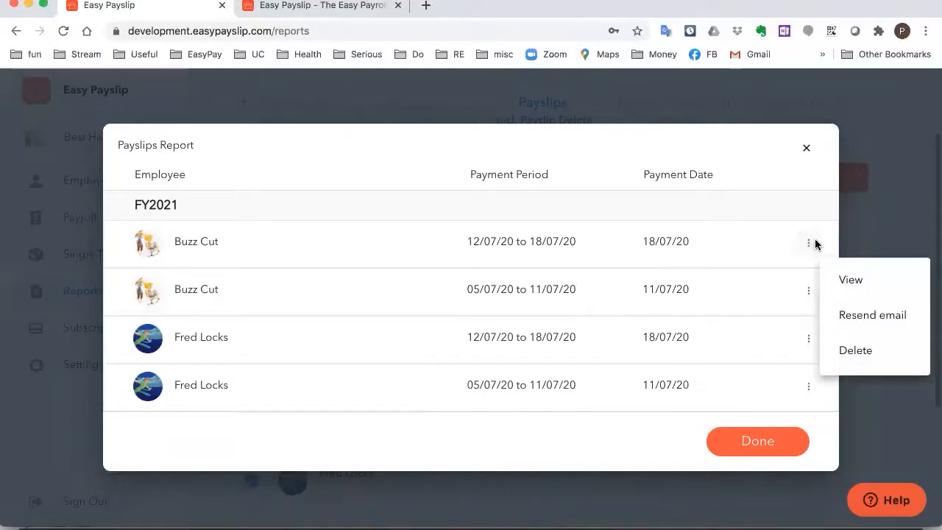
{"action": "left_click", "coordinate": [860, 283]}
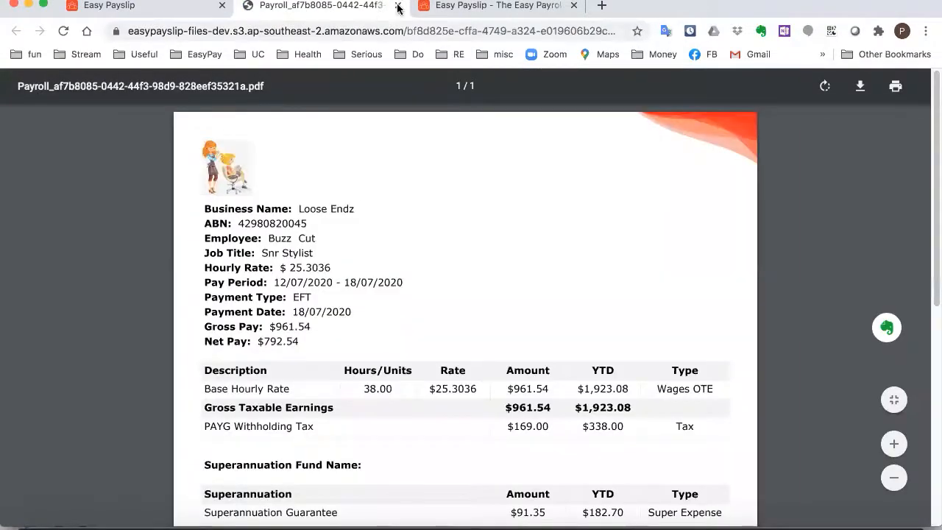
{"action": "left_click", "coordinate": [151, 4]}
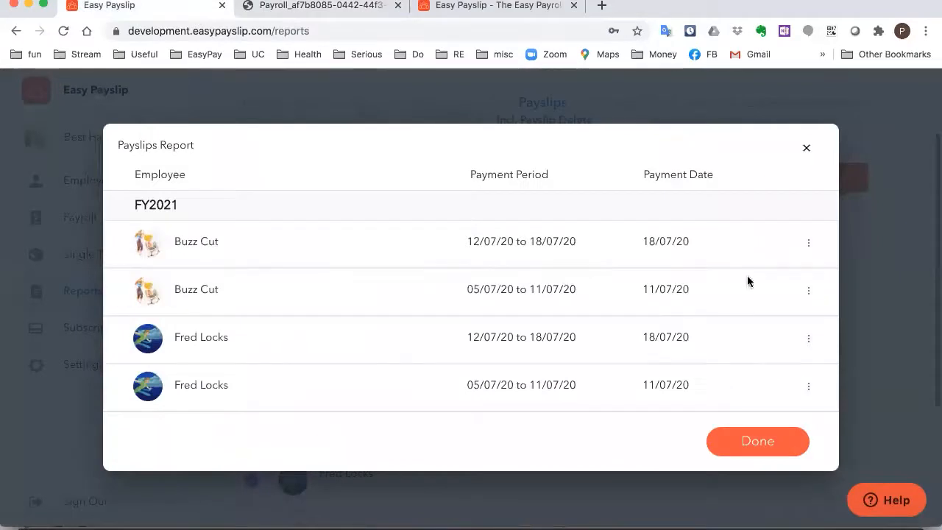
Delete Buzz Cut's 12/07–18/07 payslip
{"action": "left_click", "coordinate": [810, 245]}
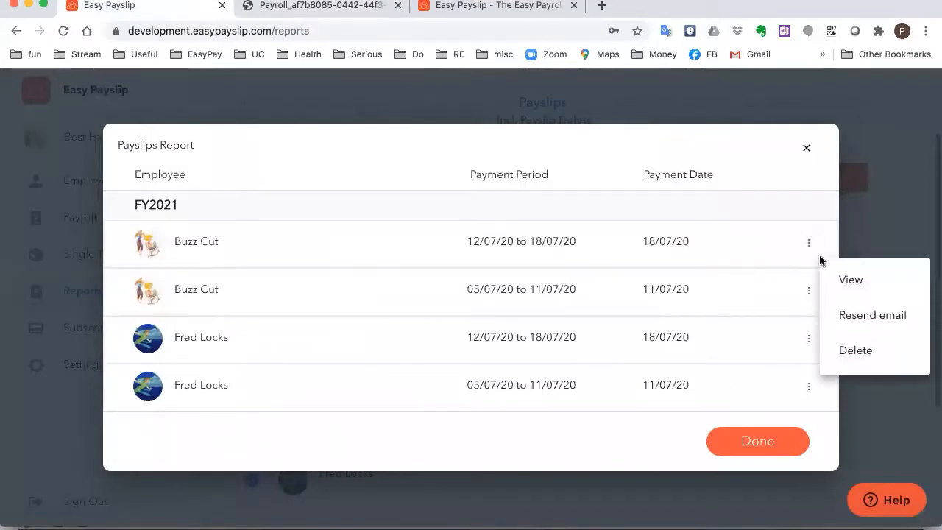
{"action": "left_click", "coordinate": [734, 145]}
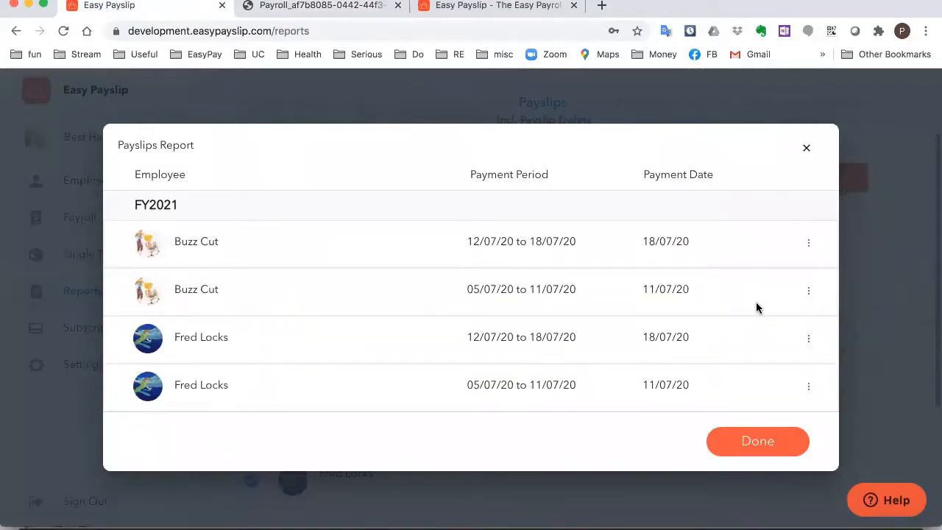
{"action": "left_click", "coordinate": [808, 291]}
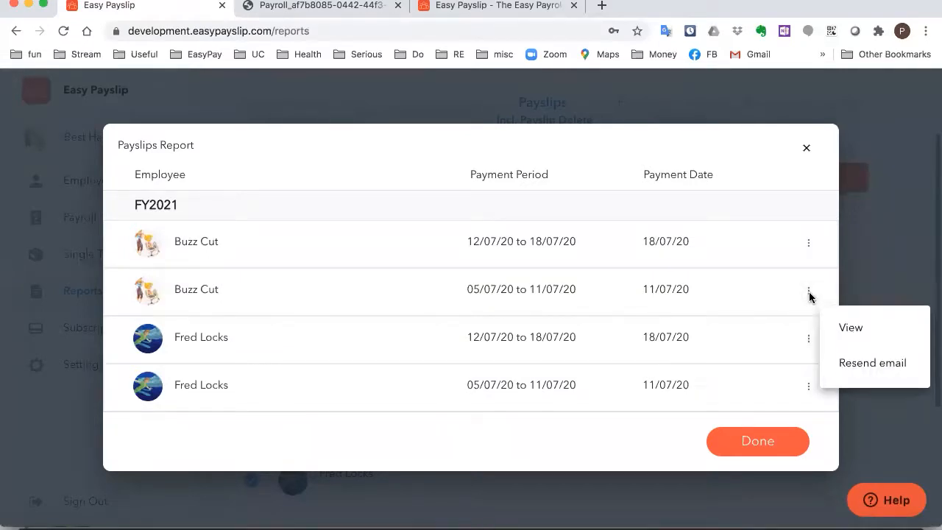
{"action": "left_click", "coordinate": [773, 216]}
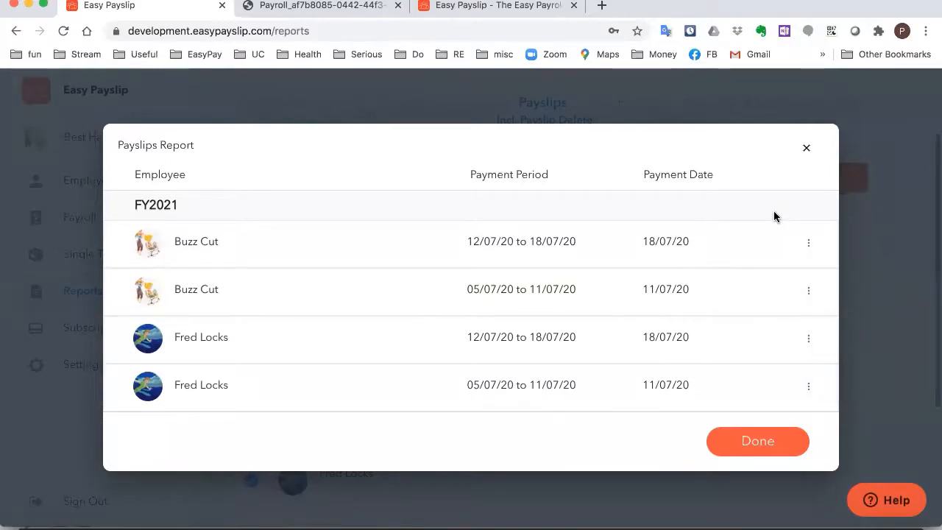
{"action": "left_click", "coordinate": [809, 244]}
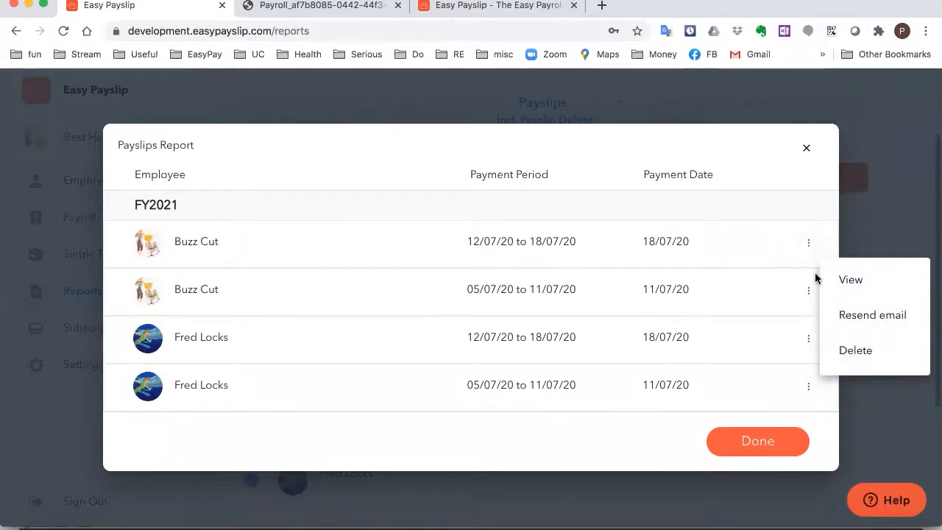
{"action": "left_click", "coordinate": [847, 351]}
{"action": "left_click", "coordinate": [561, 332]}
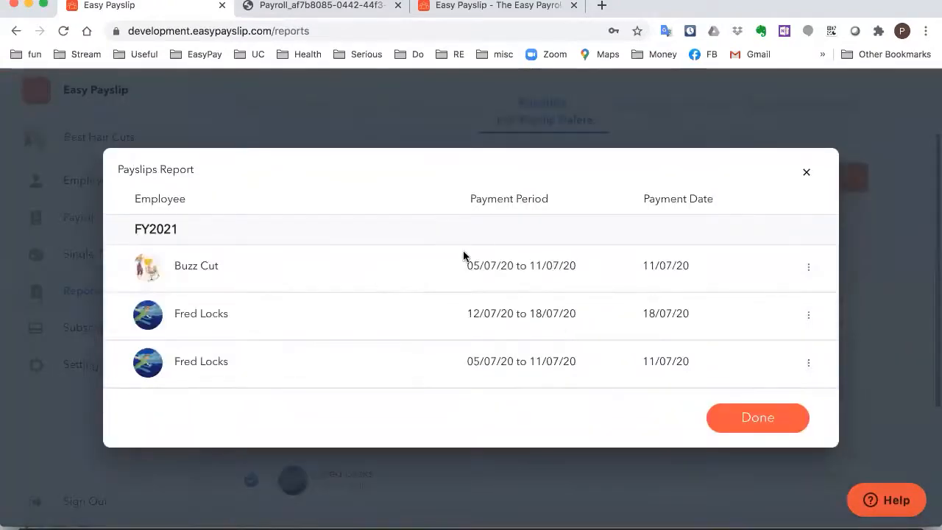
Delete Buzz Cut's 05/07–11/07 payslip and close the Payslips report
{"action": "left_click", "coordinate": [809, 267]}
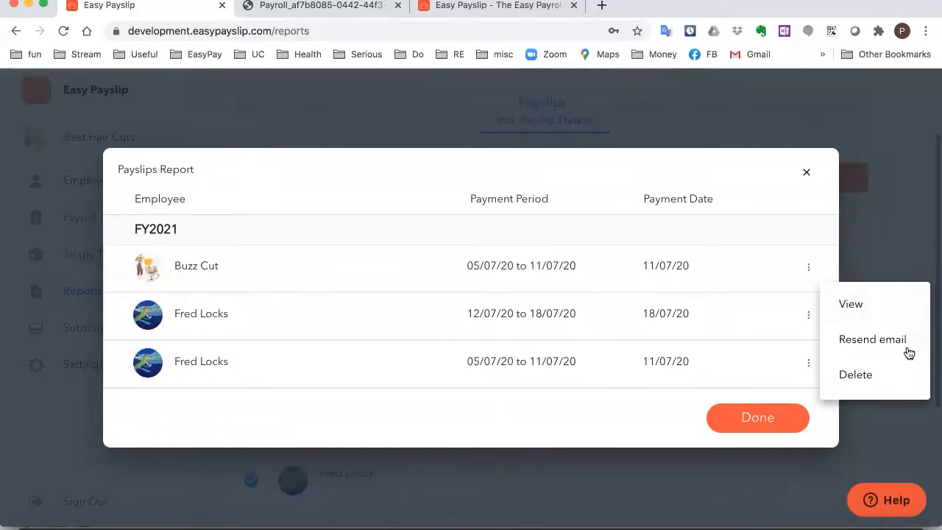
{"action": "left_click", "coordinate": [877, 374]}
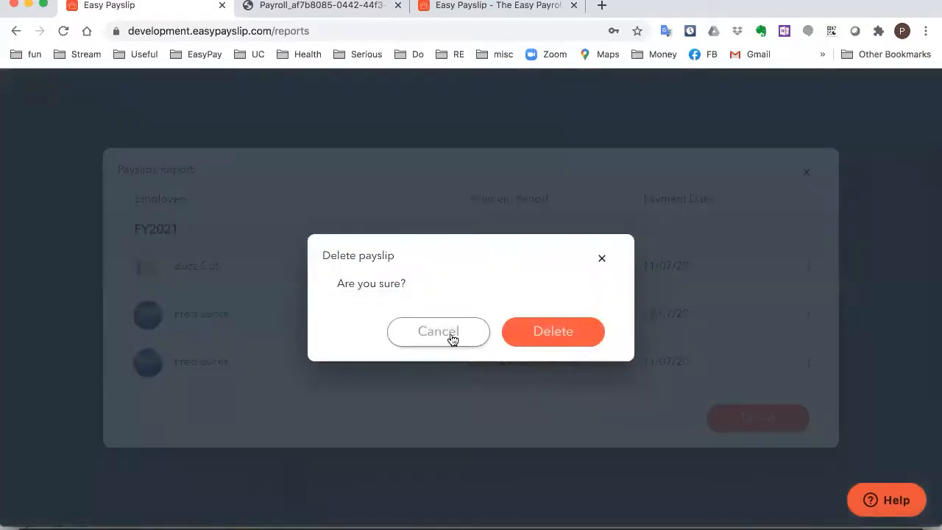
{"action": "left_click", "coordinate": [548, 335]}
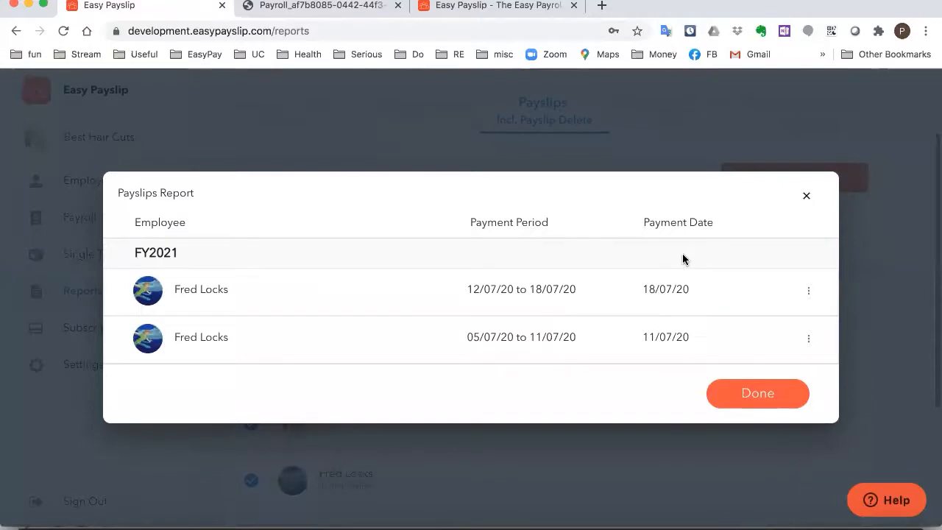
{"action": "left_click", "coordinate": [807, 197]}
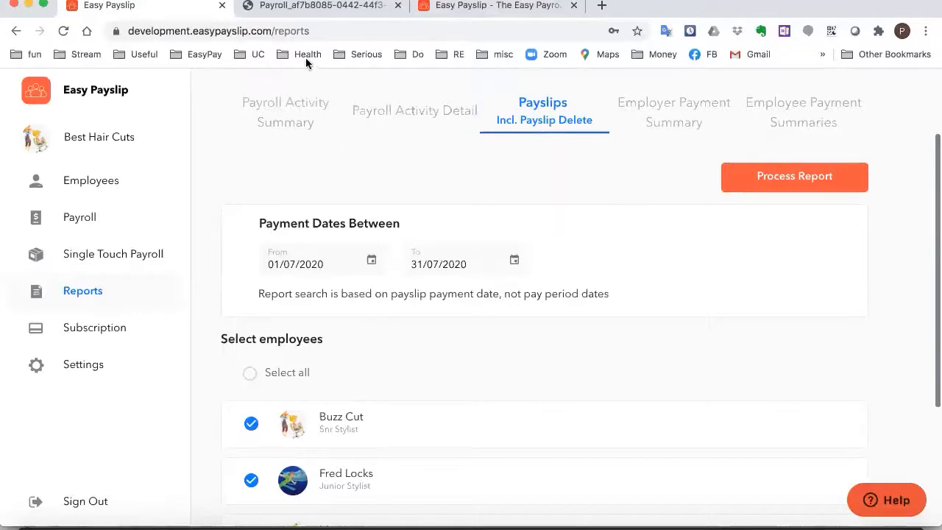
Untick Buzz Cut so only Fred Locks is included in the Payslips report
{"action": "scroll", "coordinate": [441, 224], "scroll_direction": "down", "scroll_amount": 3}
{"action": "right_click", "coordinate": [440, 223]}
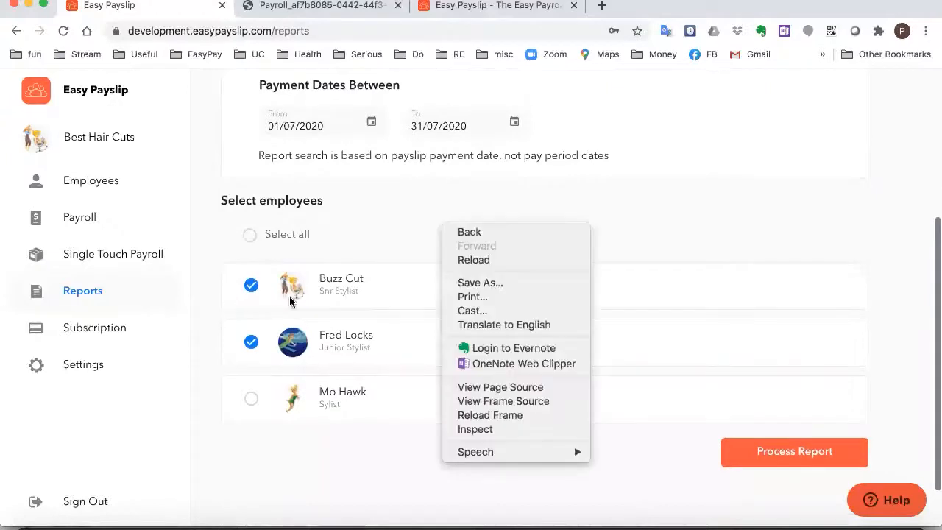
{"action": "left_click", "coordinate": [362, 256]}
{"action": "left_click", "coordinate": [251, 285]}
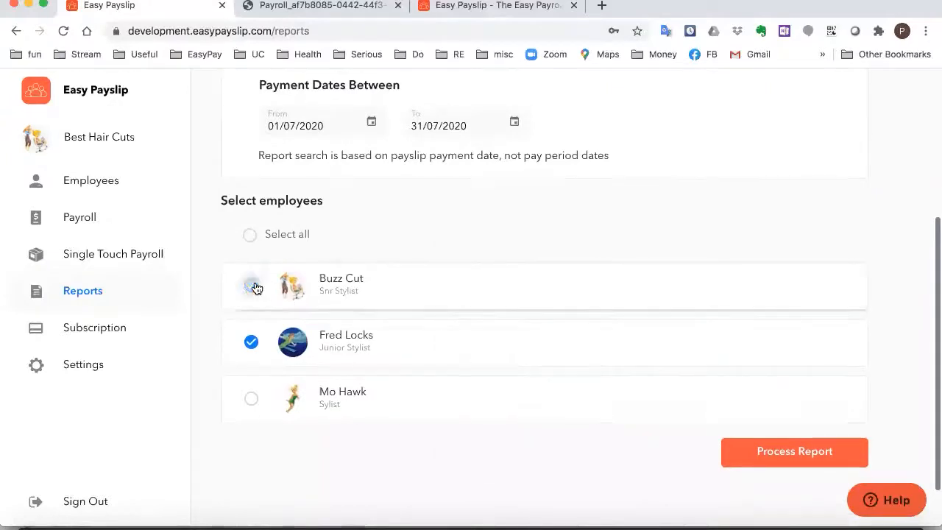
{"action": "left_click", "coordinate": [370, 122]}
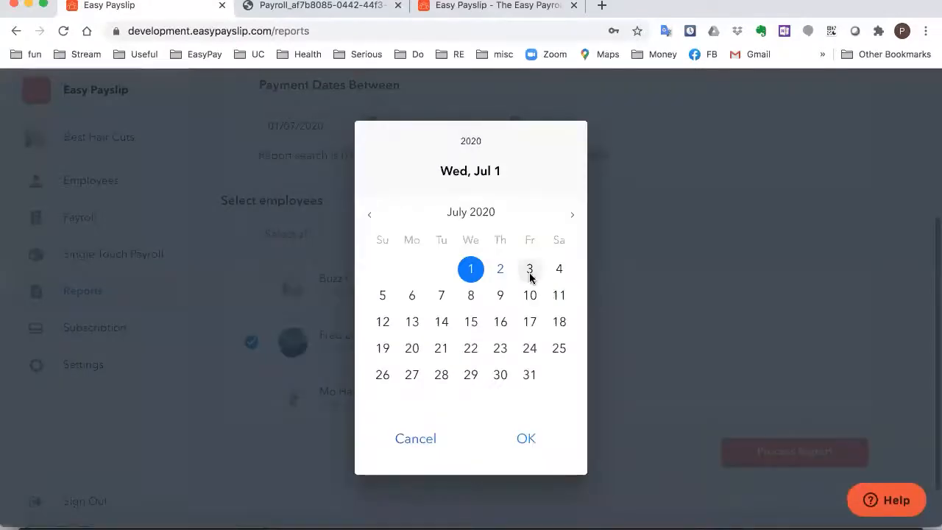
{"action": "left_click", "coordinate": [383, 351]}
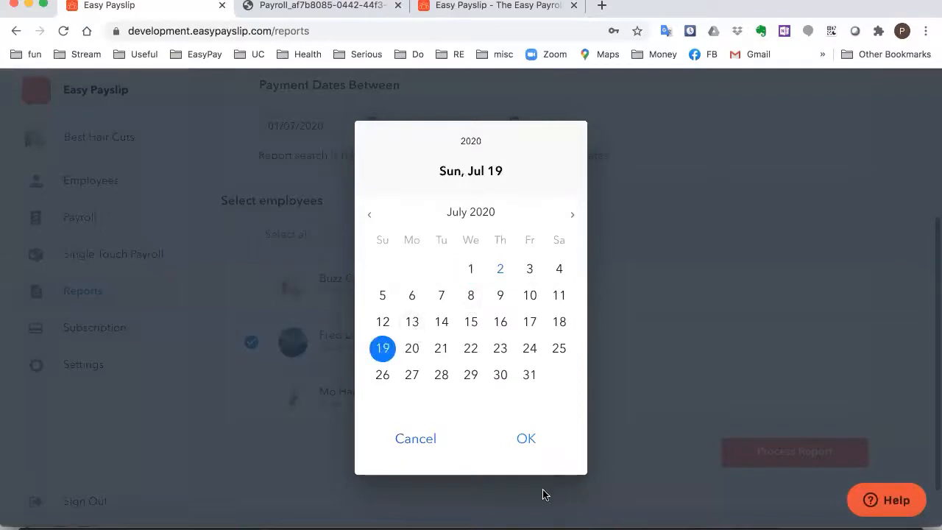
{"action": "left_click", "coordinate": [525, 441]}
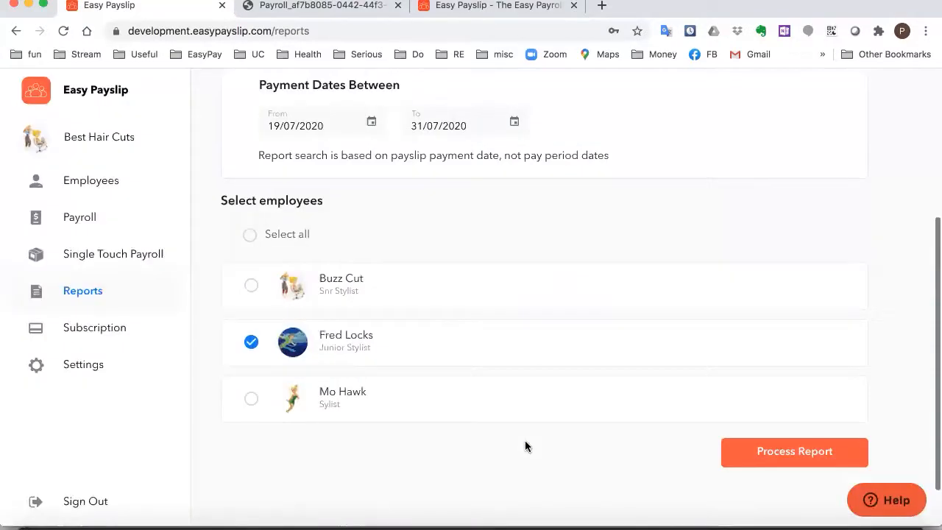
{"action": "left_click", "coordinate": [515, 122]}
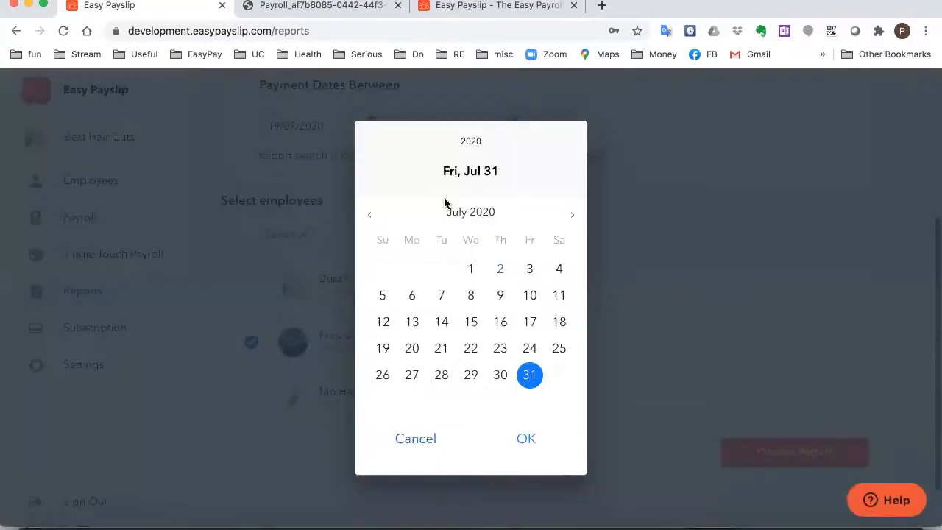
{"action": "left_click", "coordinate": [559, 352]}
{"action": "left_click", "coordinate": [529, 440]}
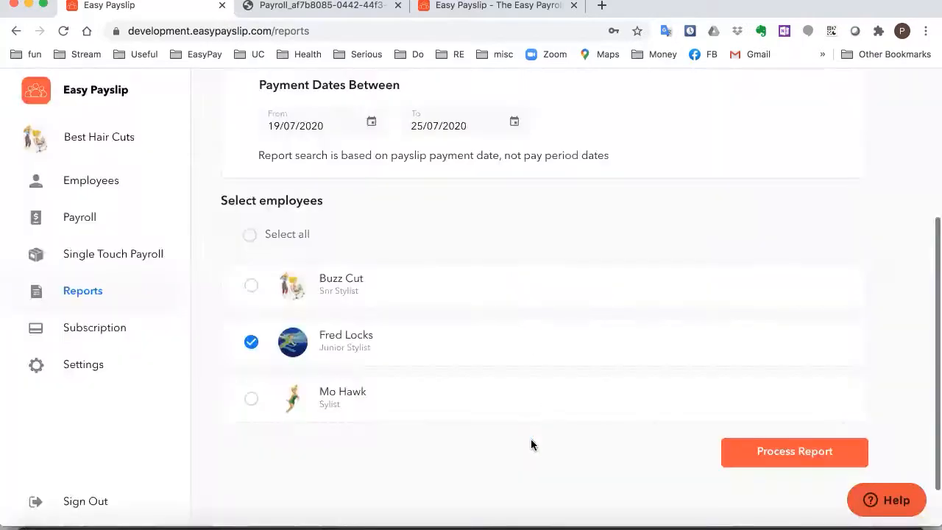
{"action": "left_click", "coordinate": [787, 460]}
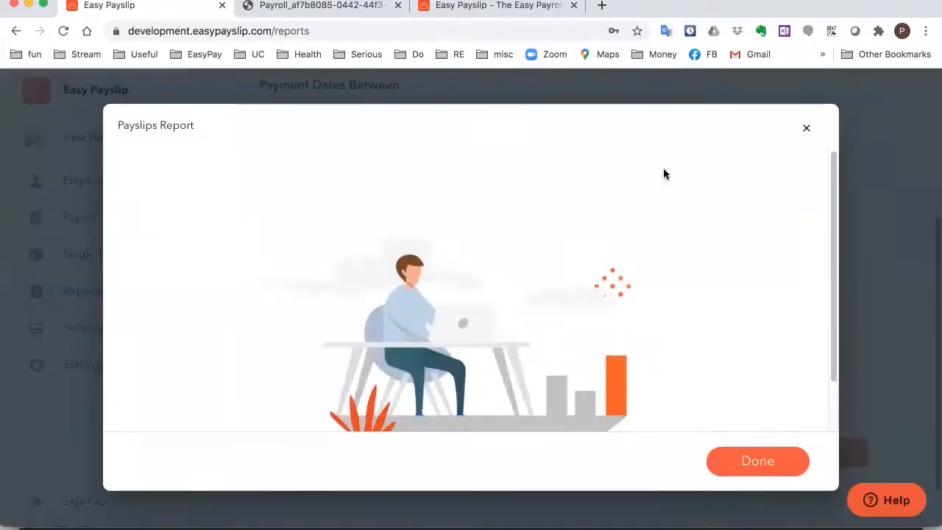
{"action": "left_click", "coordinate": [805, 128]}
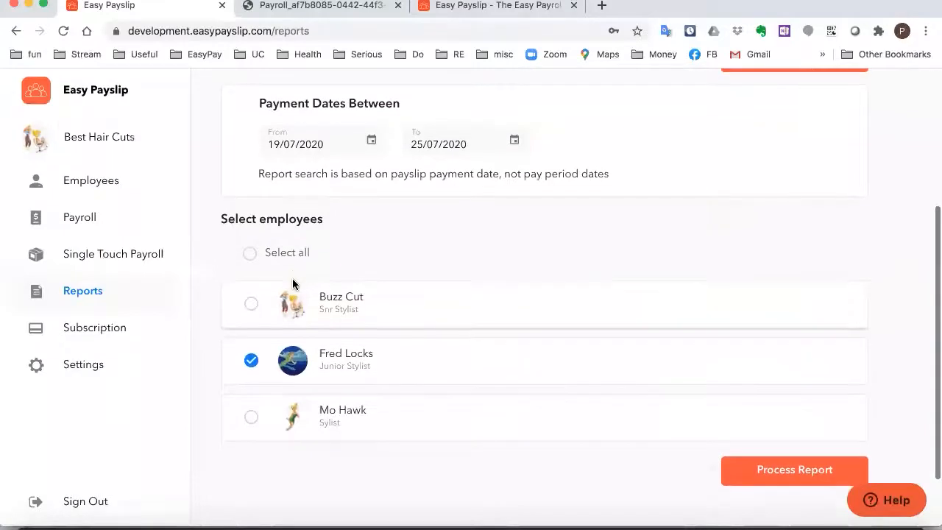
{"action": "left_click", "coordinate": [94, 214]}
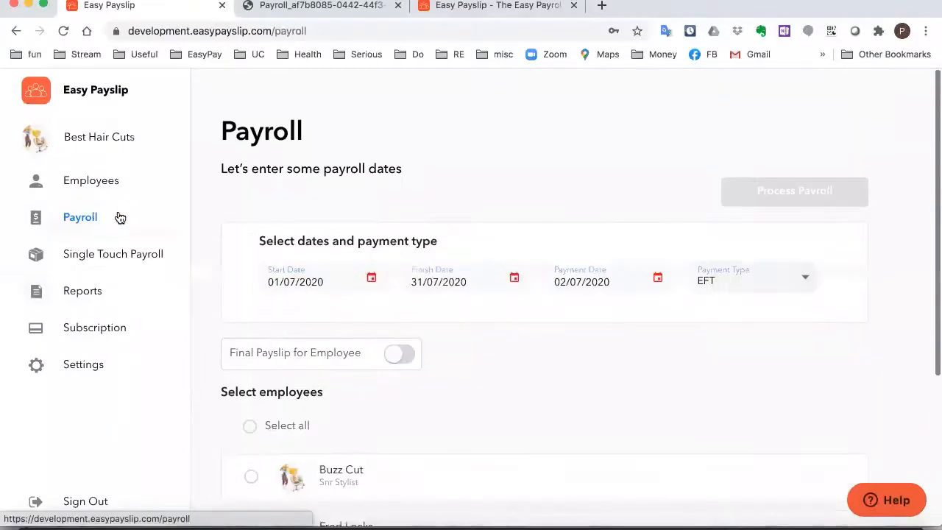
Set the pay run to 19/07/2020–25/07/2020 with payment date 25/07/2020
{"action": "scroll", "coordinate": [398, 300], "scroll_direction": "down", "scroll_amount": 2}
{"action": "left_click", "coordinate": [368, 233]}
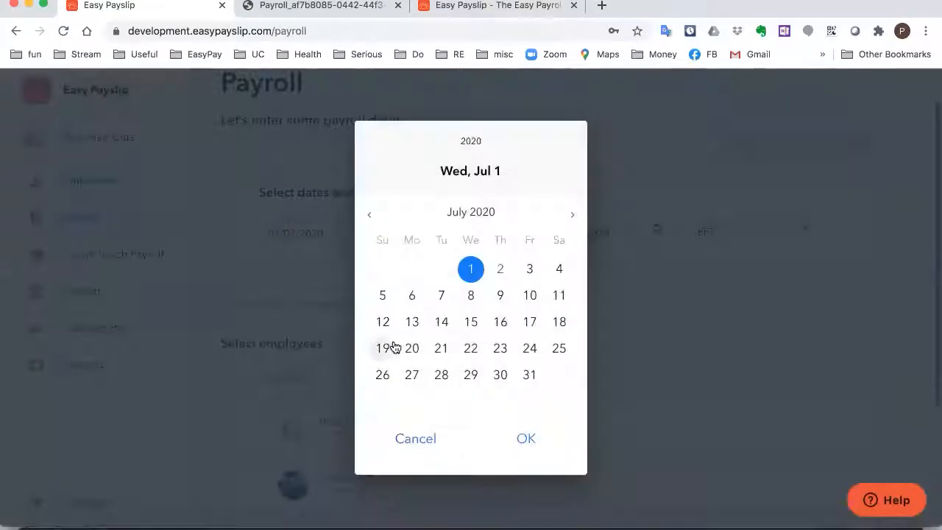
{"action": "left_click", "coordinate": [409, 348]}
{"action": "left_click", "coordinate": [383, 350]}
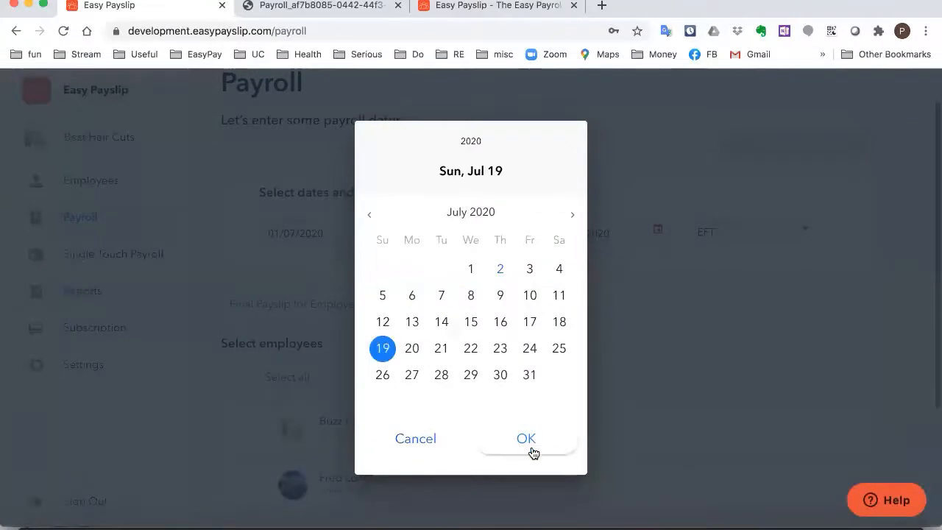
{"action": "left_click", "coordinate": [531, 450]}
{"action": "left_click", "coordinate": [514, 233]}
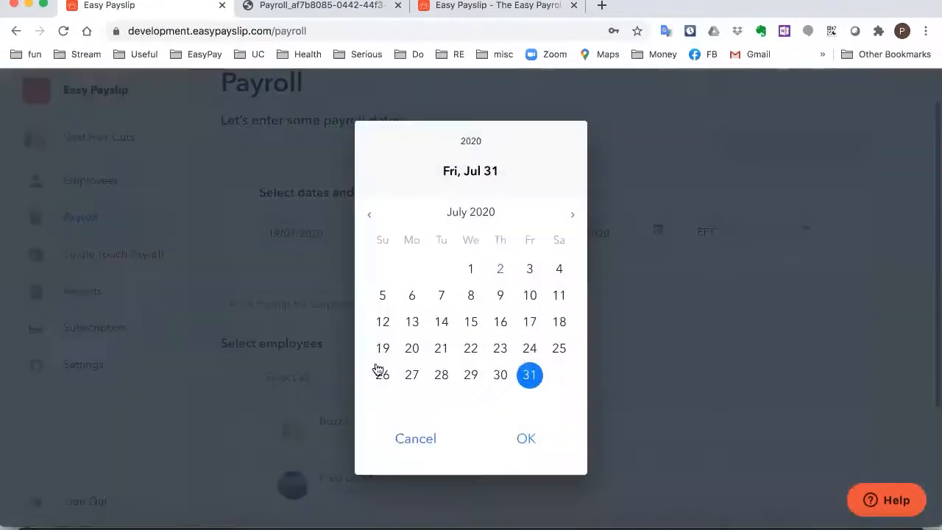
{"action": "left_click", "coordinate": [565, 351]}
{"action": "left_click", "coordinate": [523, 440]}
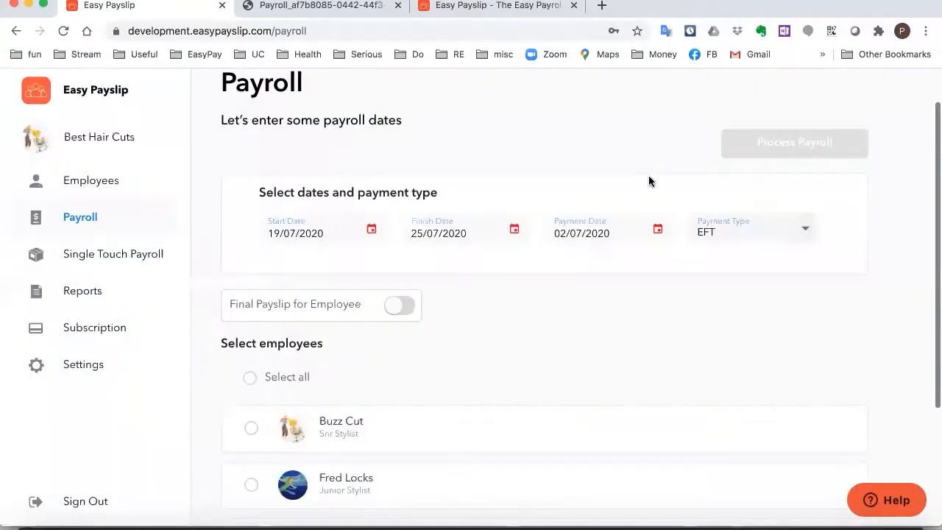
{"action": "left_click", "coordinate": [656, 230]}
{"action": "left_click", "coordinate": [559, 348]}
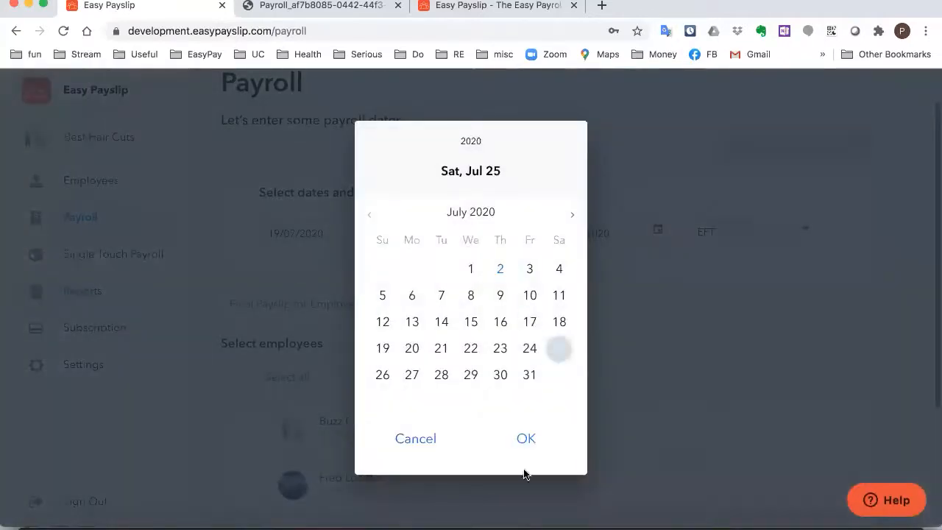
{"action": "left_click", "coordinate": [525, 442]}
{"action": "scroll", "coordinate": [442, 452], "scroll_direction": "down", "scroll_amount": 1}
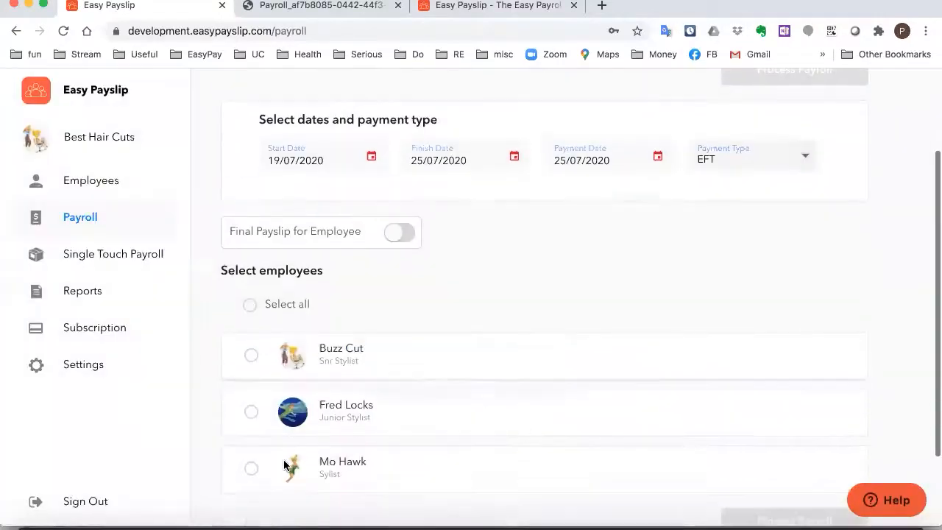
{"action": "left_click", "coordinate": [251, 412]}
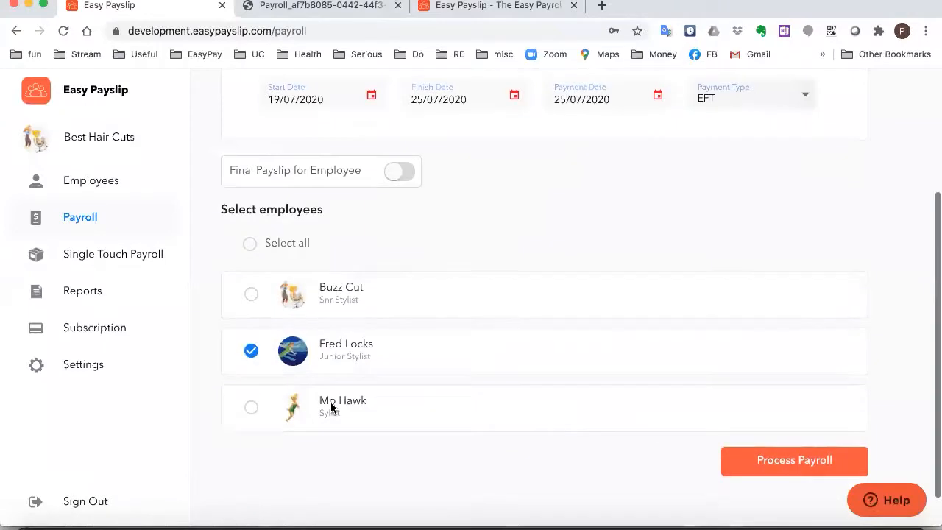
{"action": "scroll", "coordinate": [529, 435], "scroll_direction": "down", "scroll_amount": 1}
{"action": "left_click", "coordinate": [784, 438]}
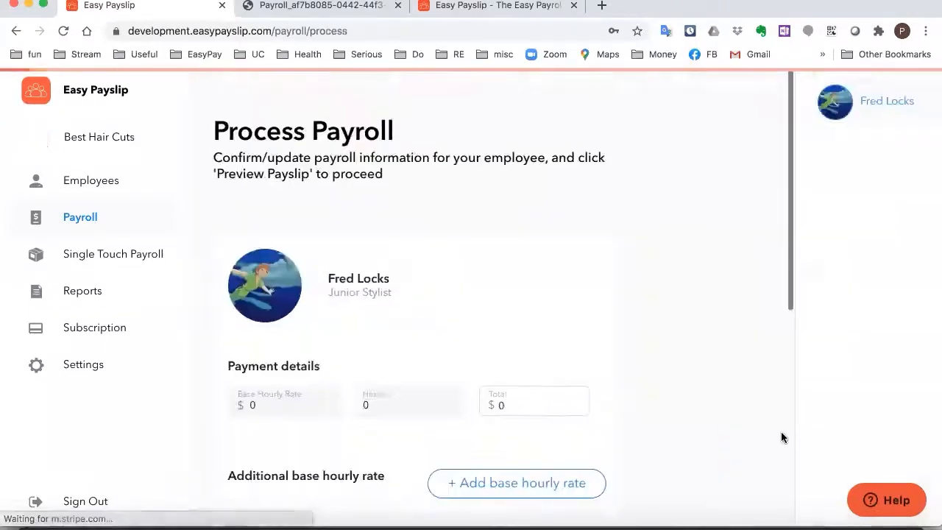
{"action": "scroll", "coordinate": [507, 267], "scroll_direction": "down", "scroll_amount": 3}
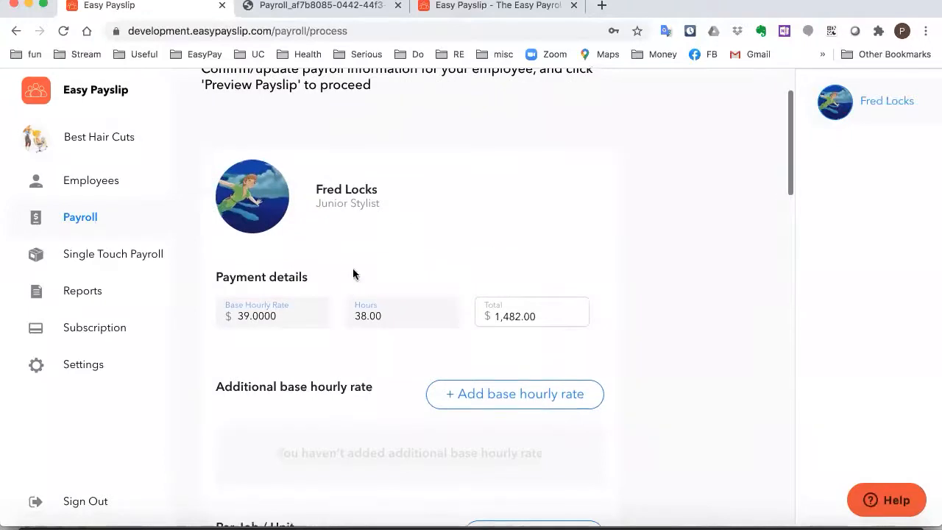
{"action": "scroll", "coordinate": [305, 221], "scroll_direction": "down", "scroll_amount": 2}
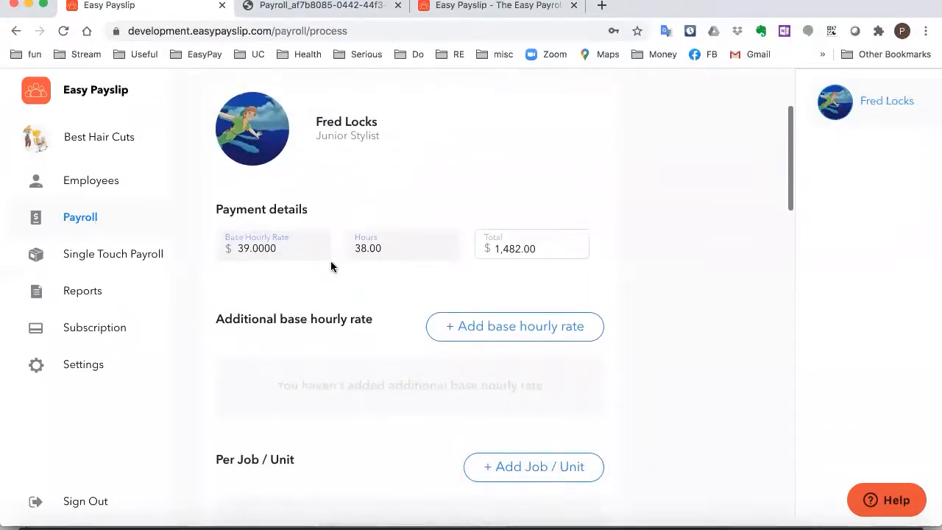
{"action": "scroll", "coordinate": [331, 264], "scroll_direction": "down", "scroll_amount": 1}
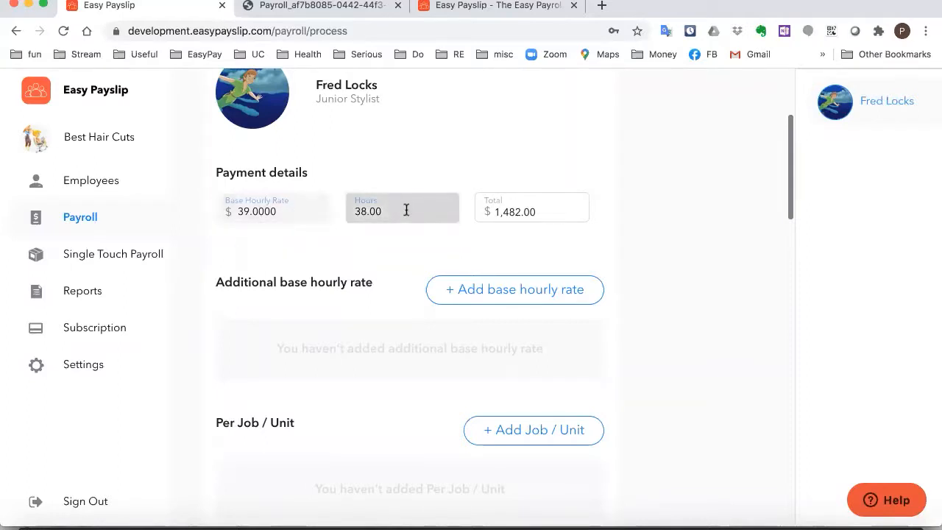
Change the base hourly rate from 39 to 30 and hours to 5, totalling $150.00
{"action": "left_click", "coordinate": [341, 211]}
{"action": "left_click", "coordinate": [313, 197]}
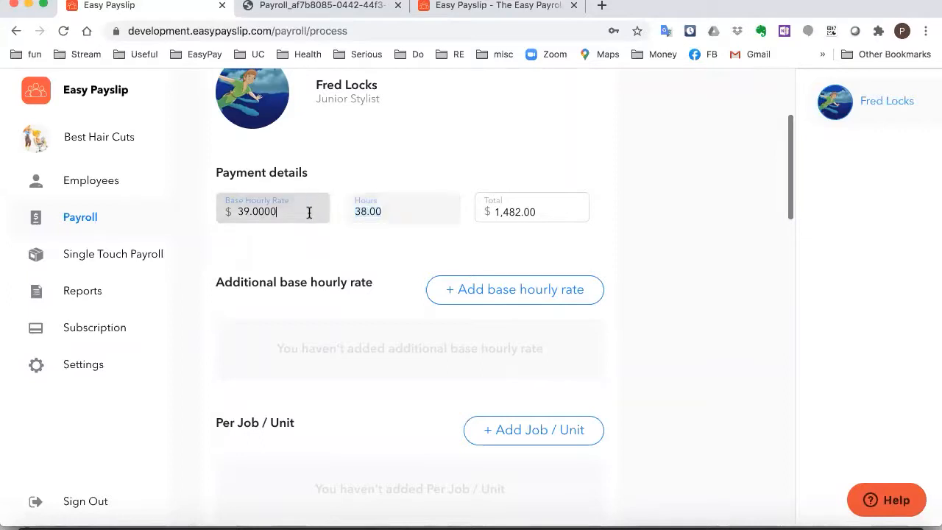
{"action": "key", "text": "super+a"}
{"action": "type", "text": "30"}
{"action": "key", "text": "Tab"}
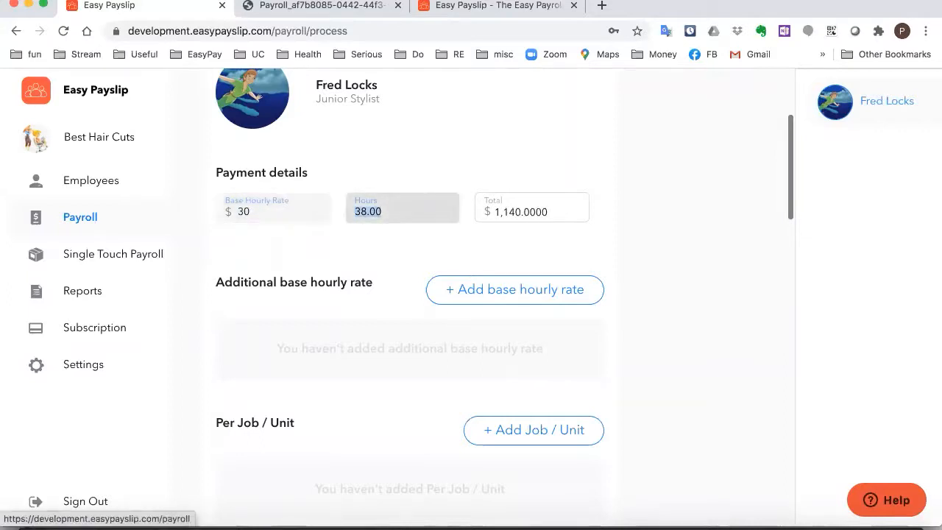
{"action": "type", "text": "5"}
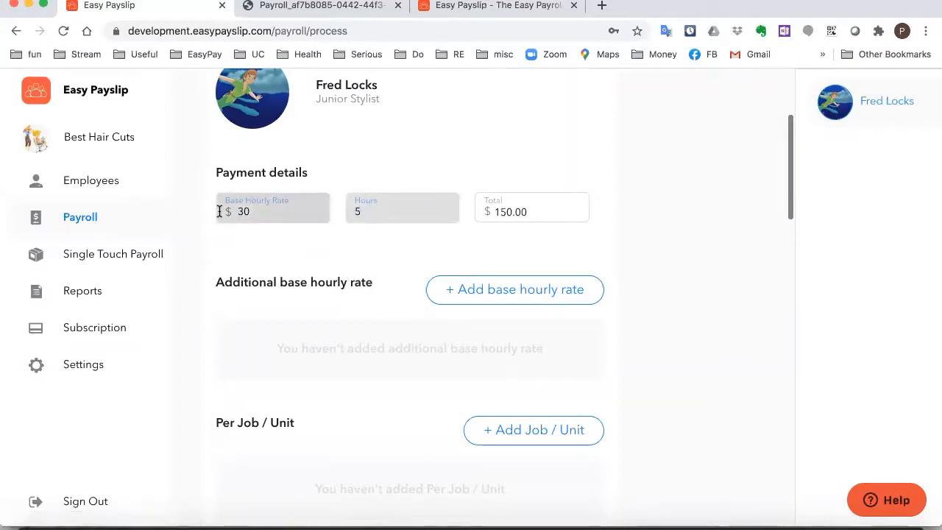
{"action": "key", "text": "Tab"}
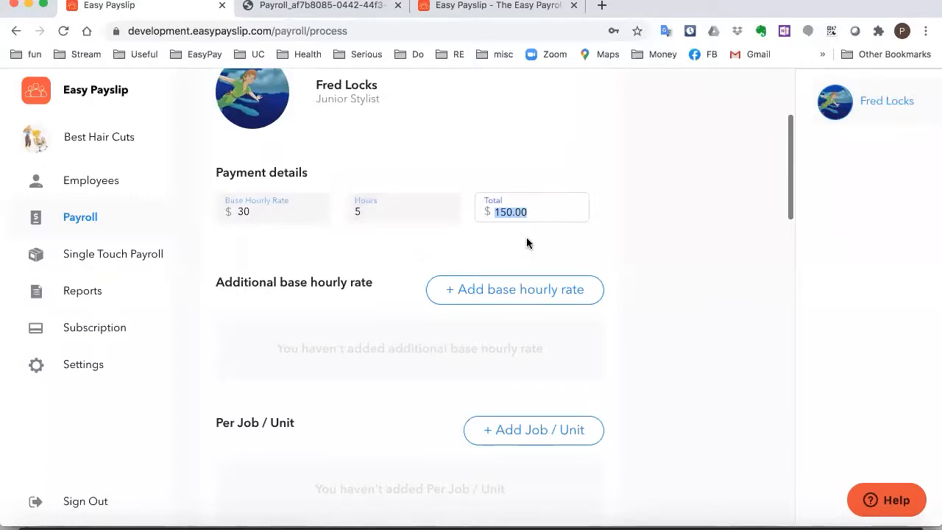
{"action": "left_click", "coordinate": [488, 156]}
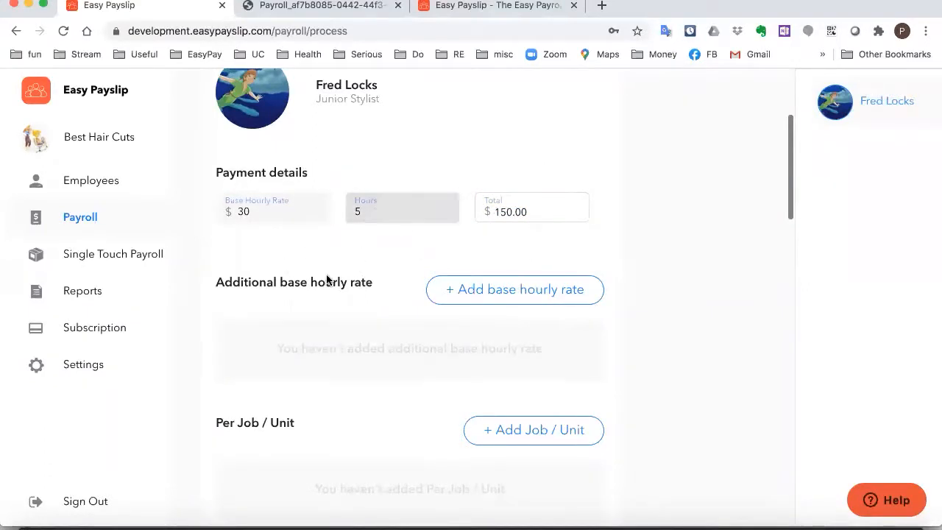
{"action": "scroll", "coordinate": [326, 274], "scroll_direction": "down", "scroll_amount": 1}
{"action": "scroll", "coordinate": [326, 275], "scroll_direction": "down", "scroll_amount": 8}
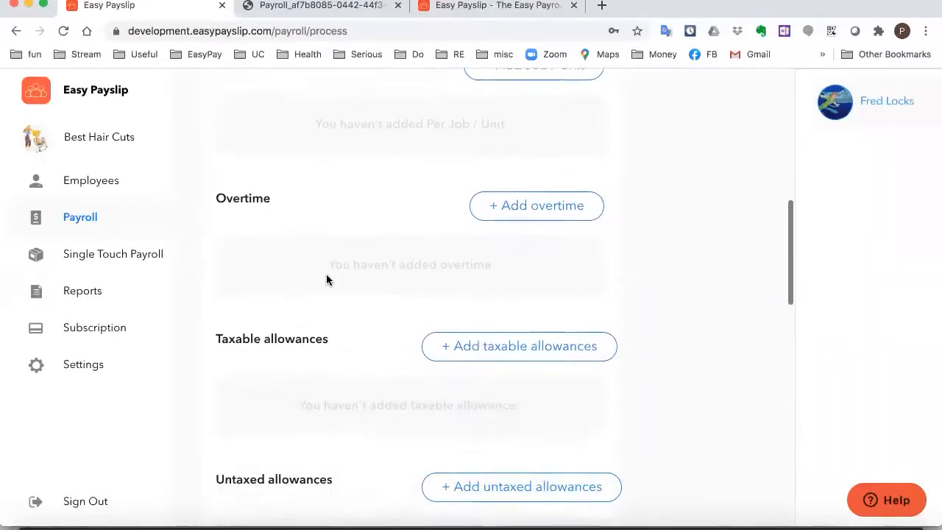
Add a Manual Entry taxable allowance described as JOBKEEPER-TOPUP
{"action": "left_click", "coordinate": [525, 331]}
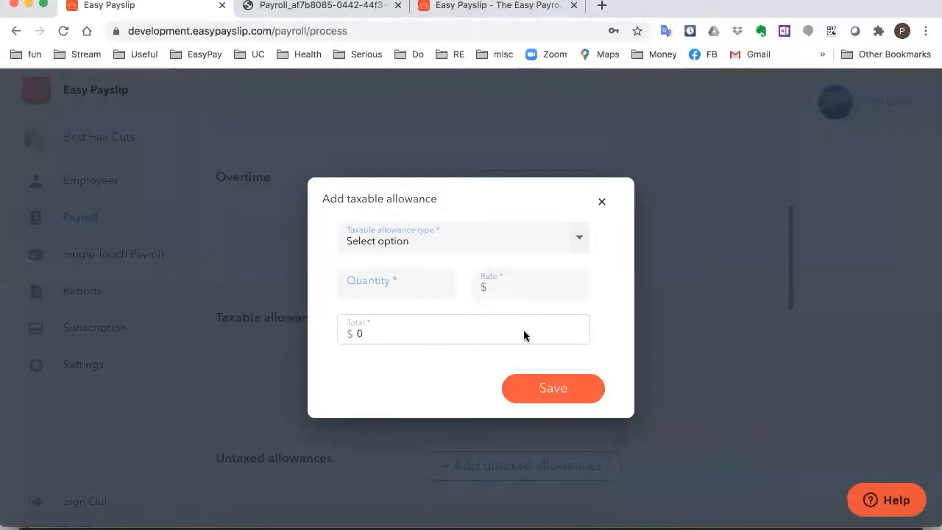
{"action": "left_click", "coordinate": [580, 244]}
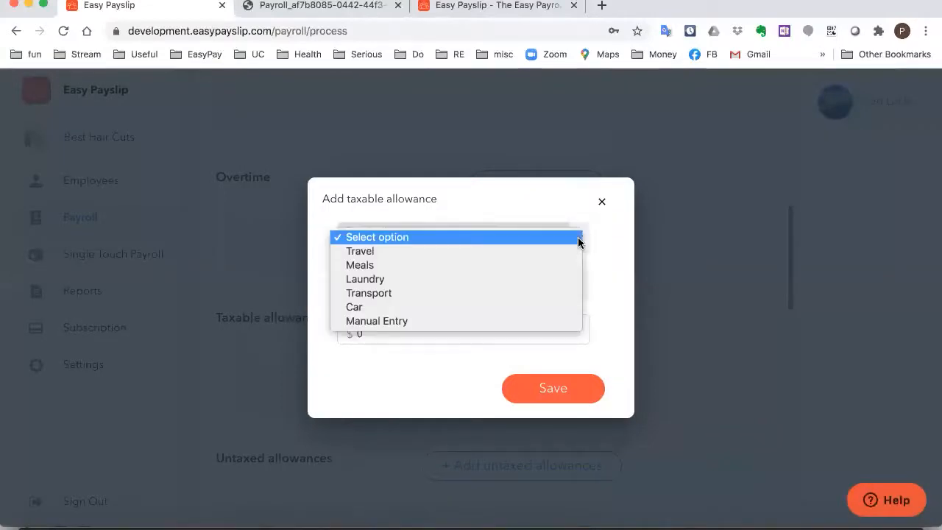
{"action": "left_click", "coordinate": [381, 321]}
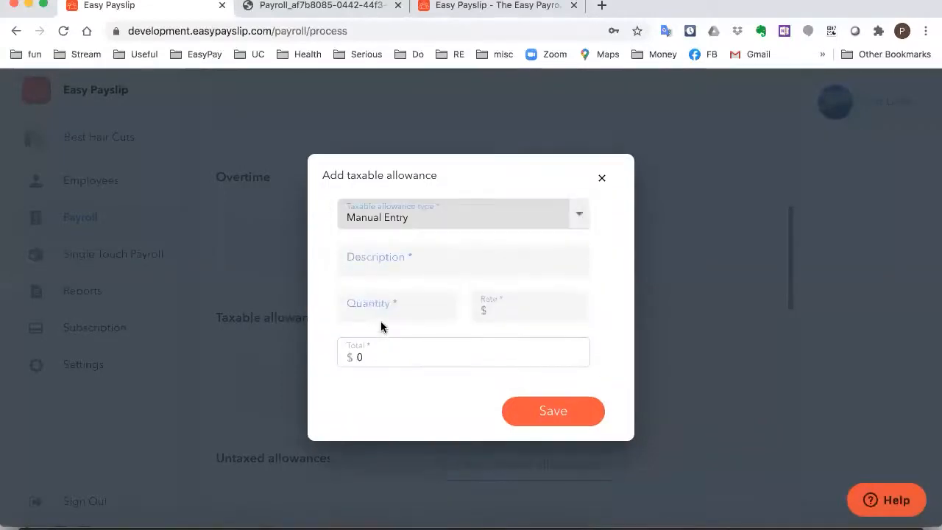
{"action": "left_click", "coordinate": [454, 266]}
{"action": "type", "text": "J"}
{"action": "left_click", "coordinate": [451, 296]}
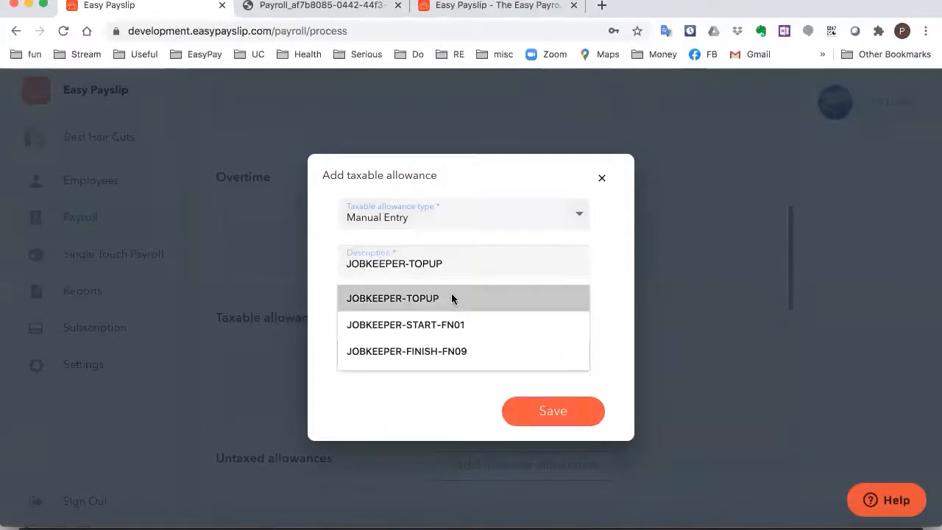
Set the JOBKEEPER-TOPUP allowance to quantity 1 at $600.00 and save it
{"action": "left_click", "coordinate": [434, 314]}
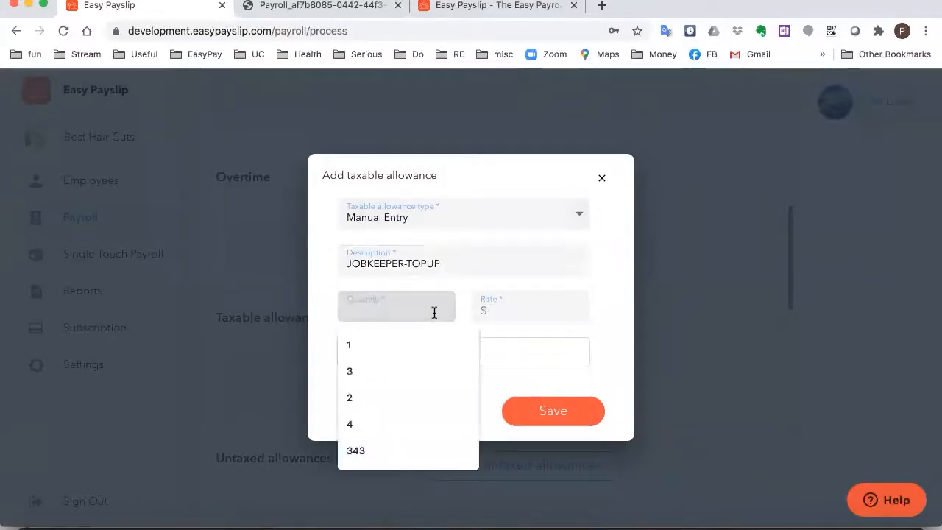
{"action": "type", "text": "1"}
{"action": "key", "text": "Tab"}
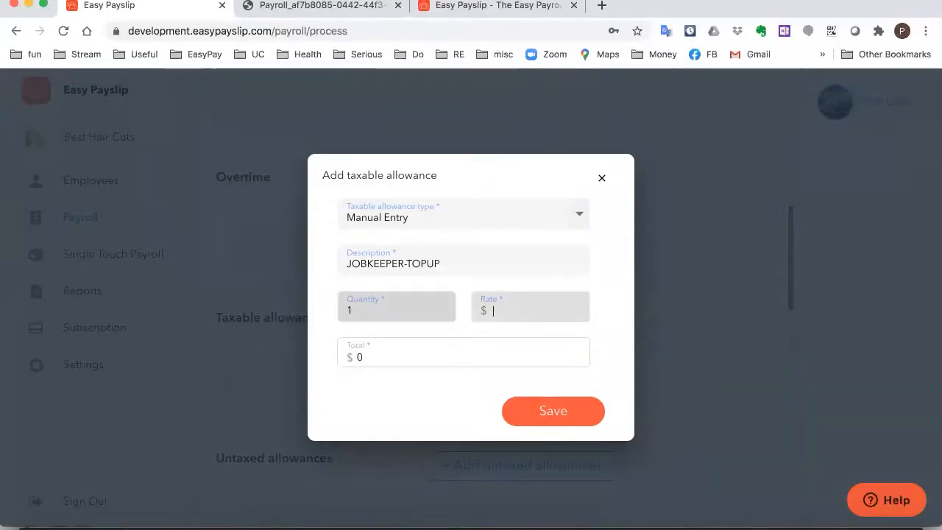
{"action": "type", "text": "600"}
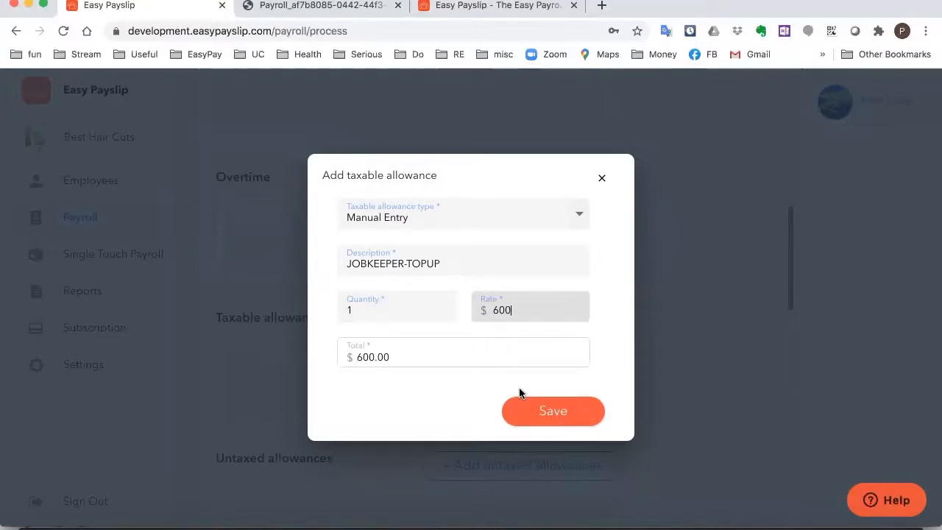
{"action": "left_click", "coordinate": [536, 412]}
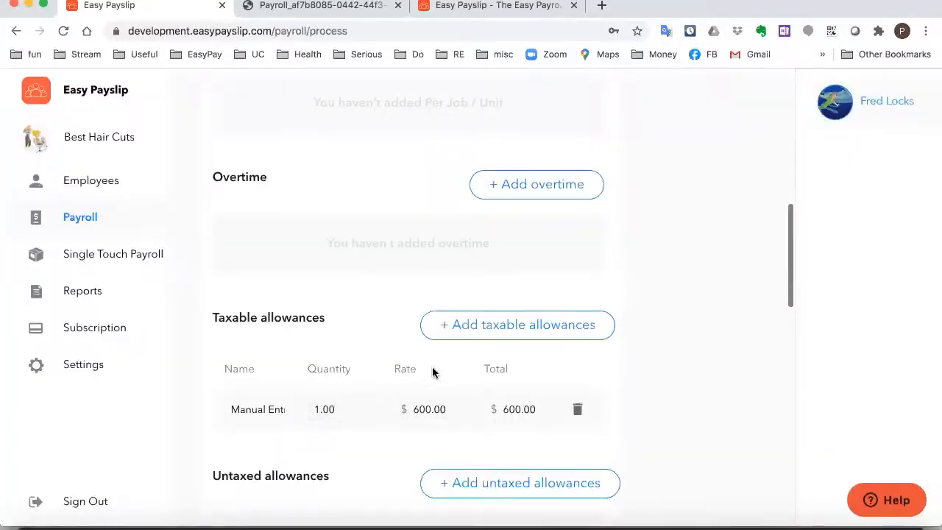
{"action": "scroll", "coordinate": [425, 292], "scroll_direction": "up", "scroll_amount": 3}
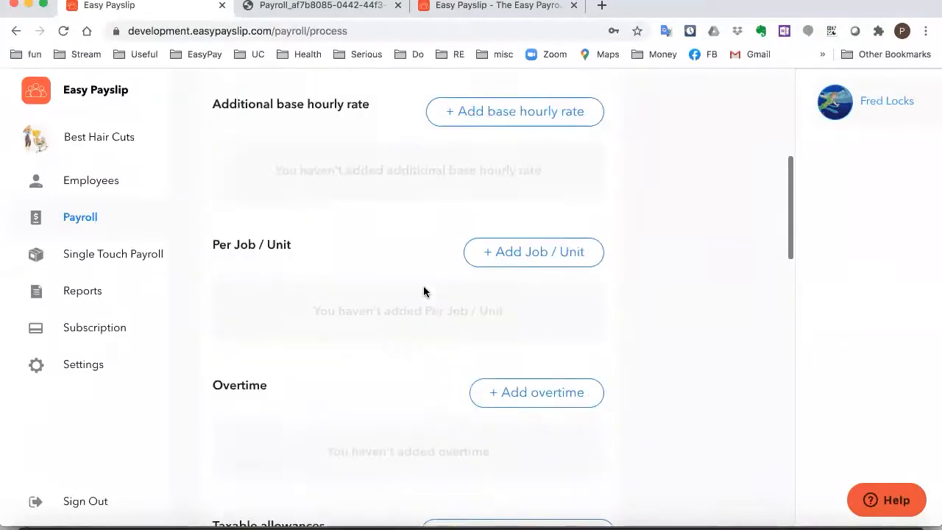
{"action": "scroll", "coordinate": [423, 291], "scroll_direction": "up", "scroll_amount": 3}
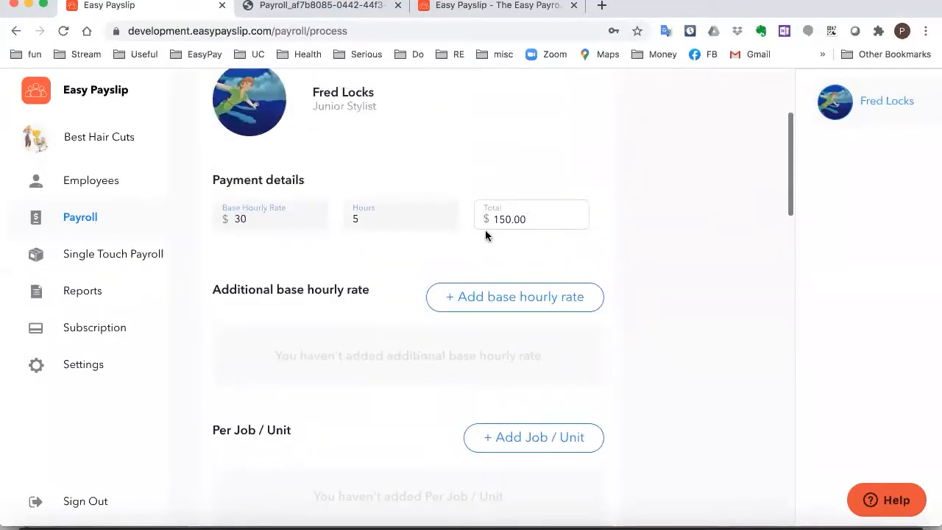
{"action": "scroll", "coordinate": [349, 316], "scroll_direction": "down", "scroll_amount": 5}
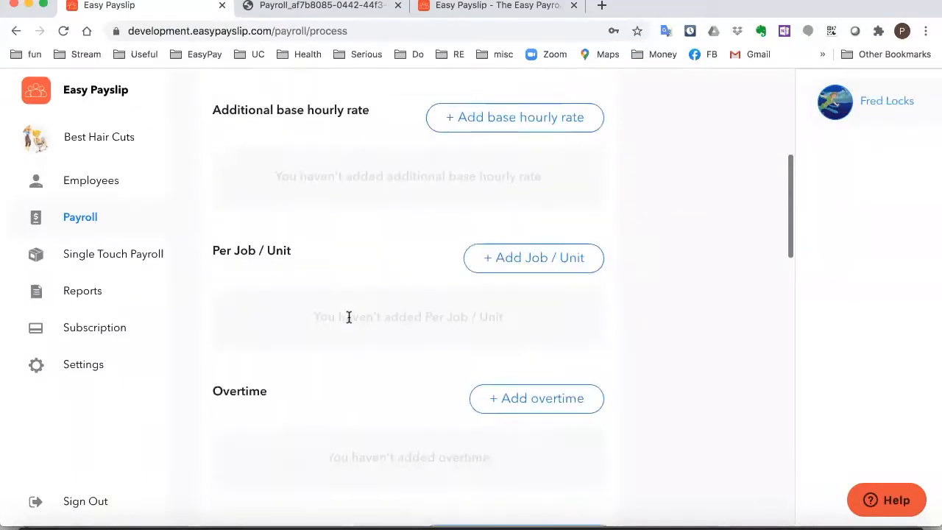
{"action": "scroll", "coordinate": [349, 316], "scroll_direction": "down", "scroll_amount": 6}
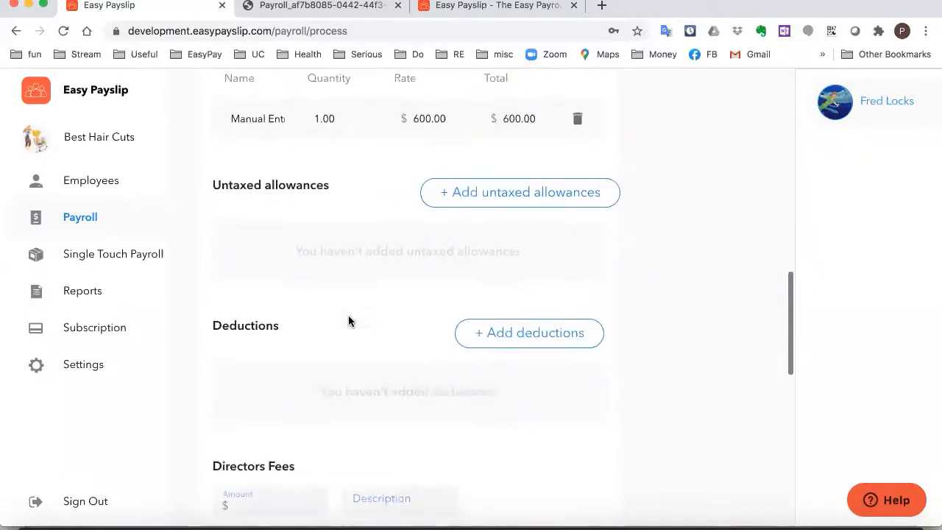
{"action": "scroll", "coordinate": [349, 316], "scroll_direction": "down", "scroll_amount": 7}
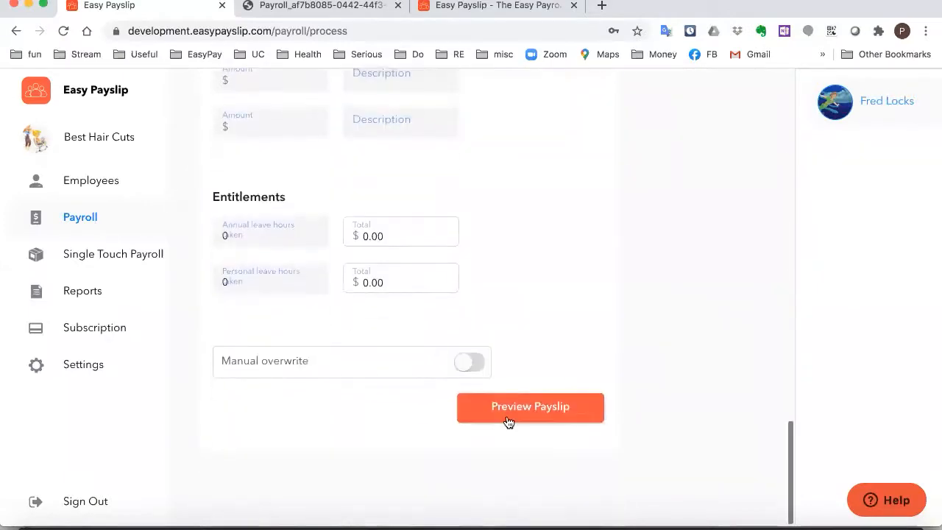
Preview and save & send Fred's $750.00 gross payslip, then switch to the easypayslip.com.au tab
{"action": "left_click", "coordinate": [507, 420]}
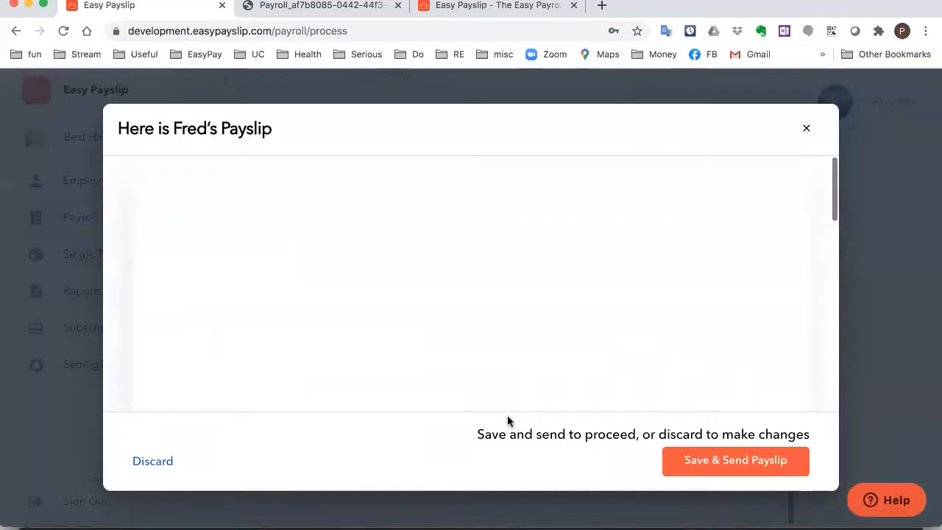
{"action": "scroll", "coordinate": [451, 309], "scroll_direction": "down", "scroll_amount": 3}
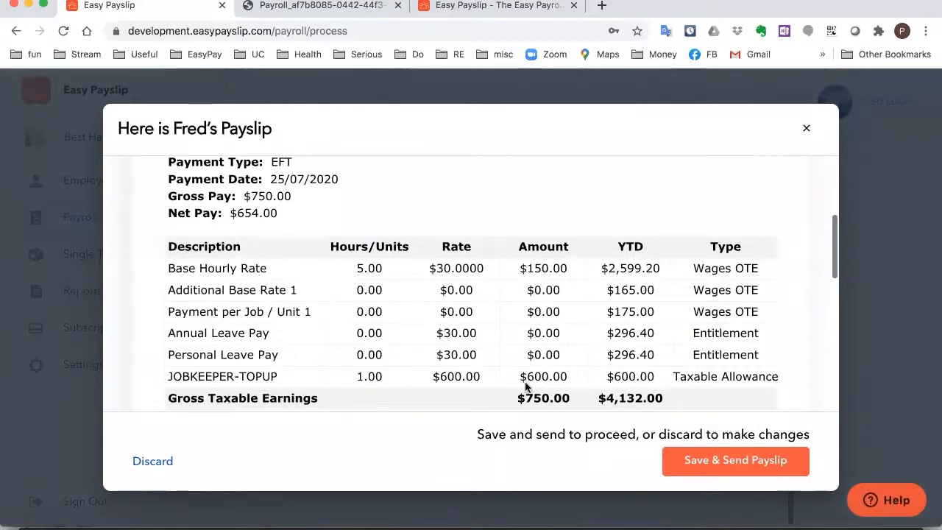
{"action": "left_click", "coordinate": [714, 462]}
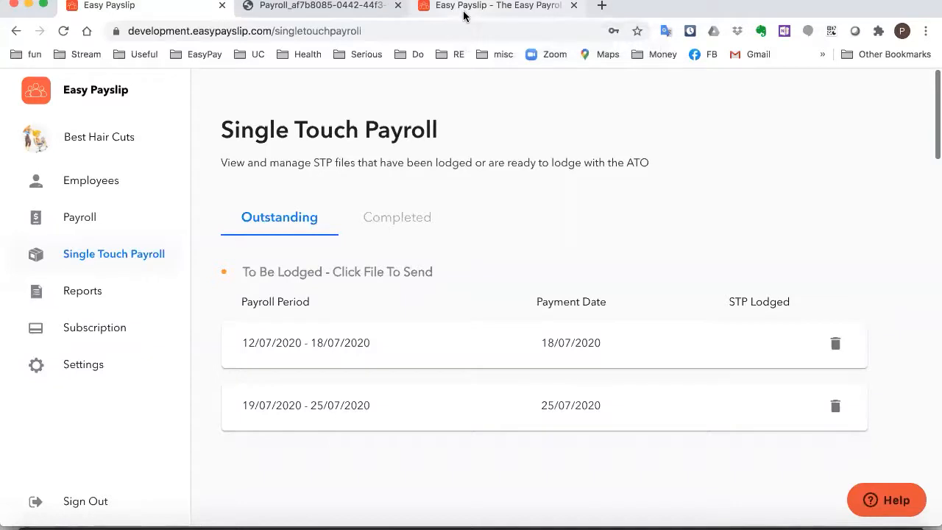
{"action": "left_click", "coordinate": [463, 15]}
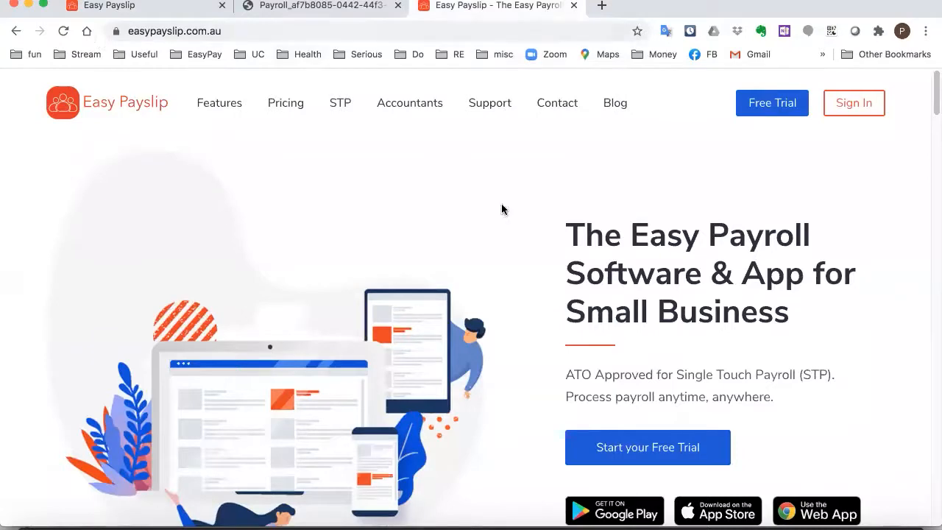
Go to Easy Payslip Support and browse the JobKeeper Help and Guidance articles
{"action": "left_click", "coordinate": [479, 100]}
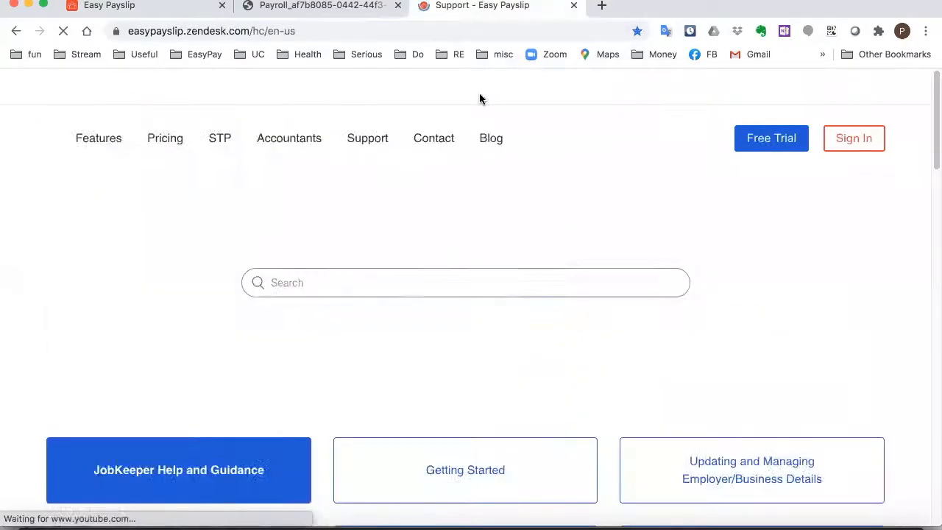
{"action": "scroll", "coordinate": [232, 295], "scroll_direction": "down", "scroll_amount": 5}
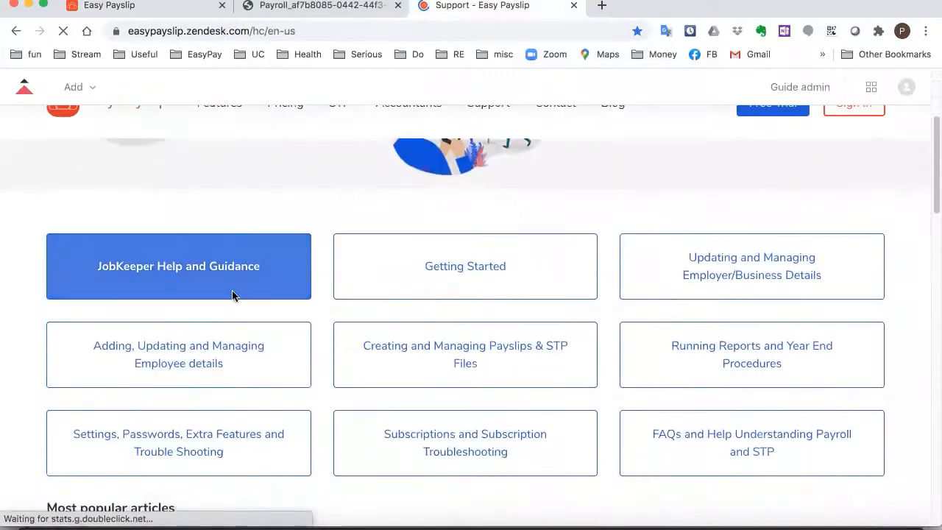
{"action": "left_click", "coordinate": [175, 292]}
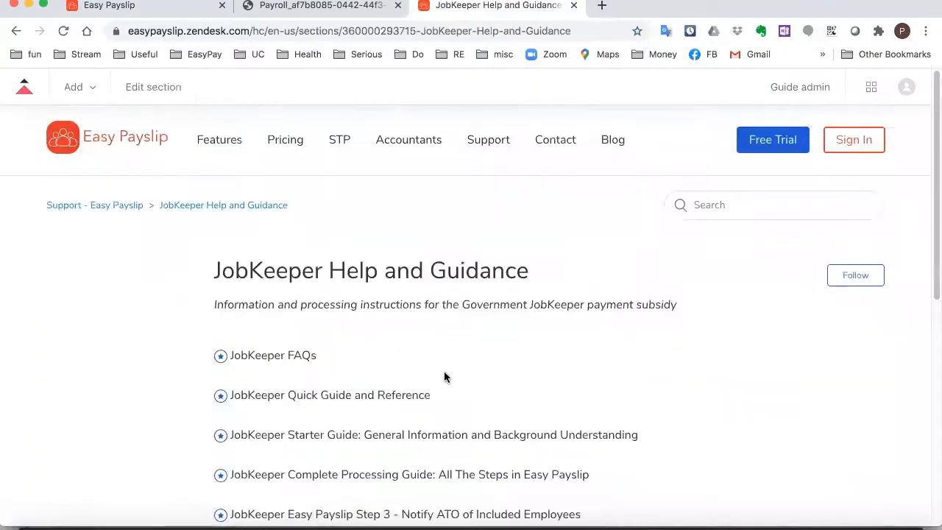
{"action": "scroll", "coordinate": [441, 366], "scroll_direction": "down", "scroll_amount": 4}
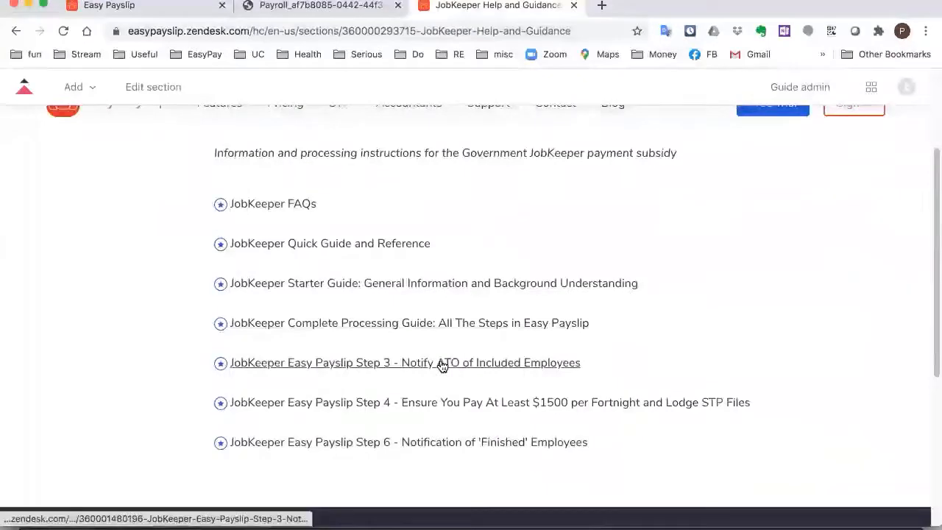
{"action": "scroll", "coordinate": [192, 328], "scroll_direction": "down", "scroll_amount": 1}
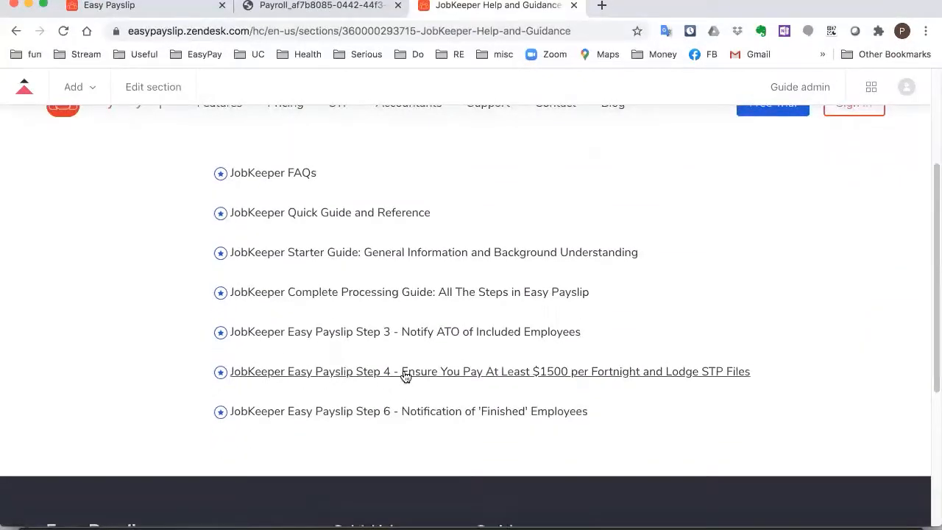
Read the Website instructions in the JobKeeper Step 4 article, then return to Support home
{"action": "left_click", "coordinate": [686, 372]}
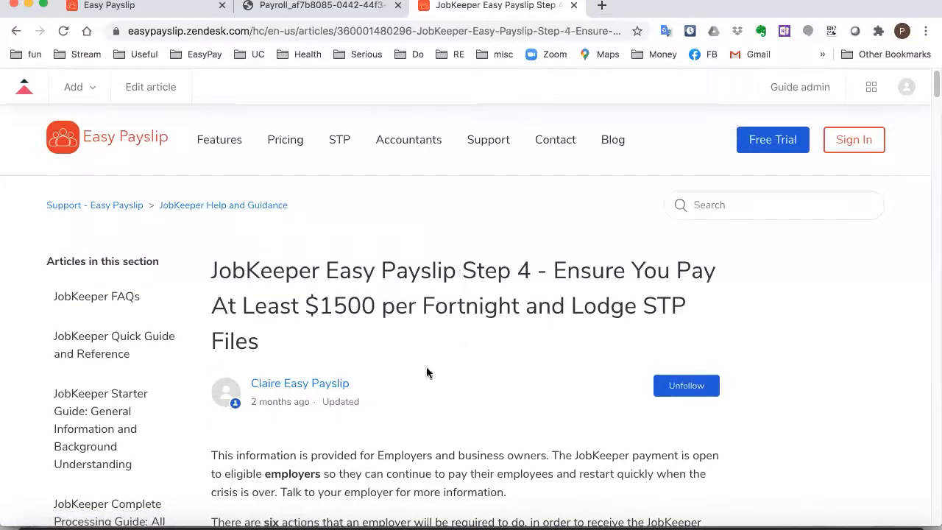
{"action": "scroll", "coordinate": [387, 324], "scroll_direction": "down", "scroll_amount": 20}
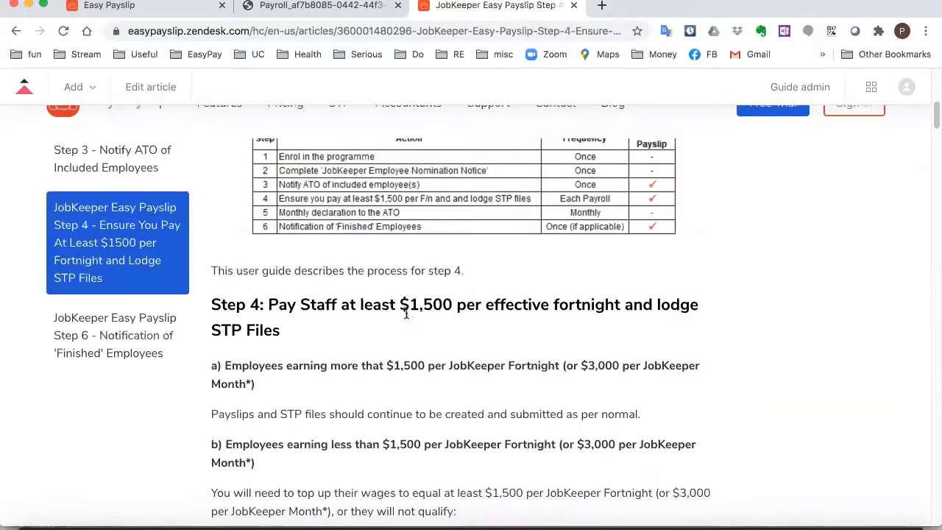
{"action": "scroll", "coordinate": [407, 317], "scroll_direction": "up", "scroll_amount": 5}
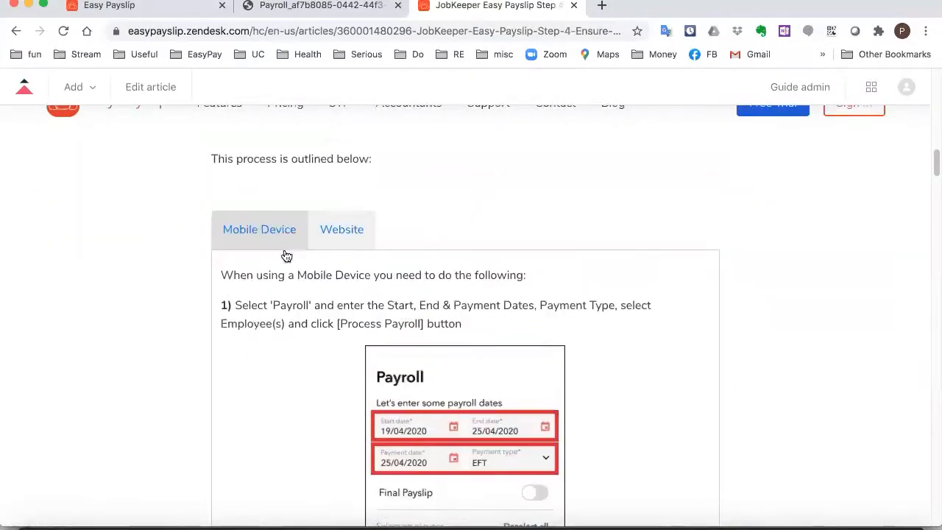
{"action": "left_click", "coordinate": [336, 231]}
{"action": "scroll", "coordinate": [358, 344], "scroll_direction": "down", "scroll_amount": 1}
{"action": "scroll", "coordinate": [357, 343], "scroll_direction": "down", "scroll_amount": 15}
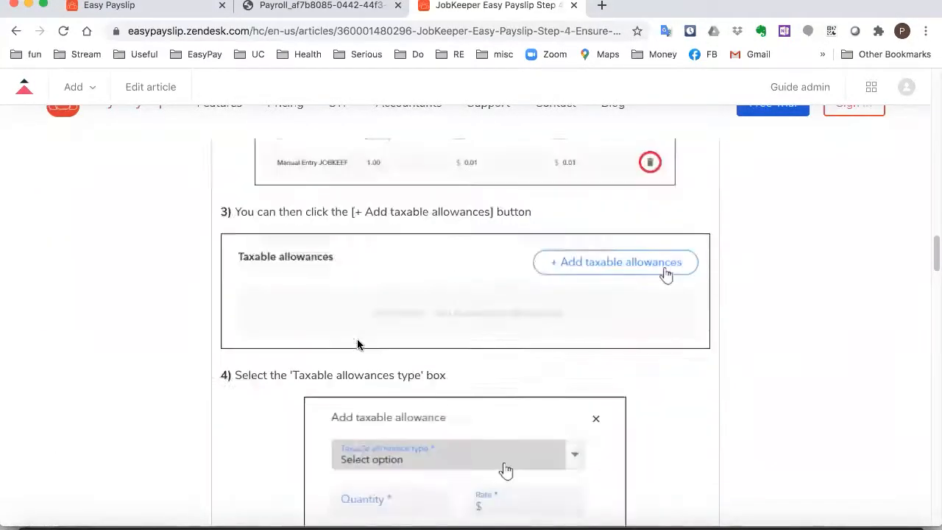
{"action": "scroll", "coordinate": [358, 343], "scroll_direction": "down", "scroll_amount": 5}
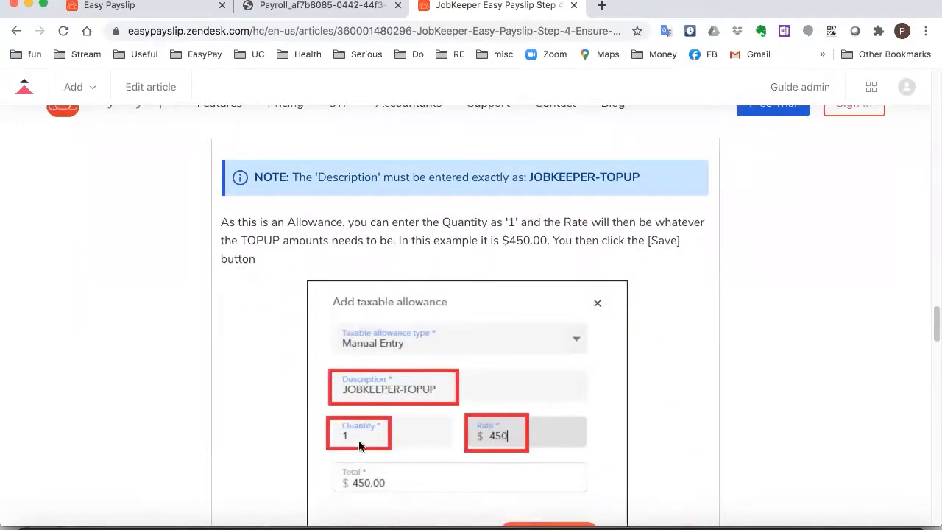
{"action": "scroll", "coordinate": [322, 309], "scroll_direction": "up", "scroll_amount": 20}
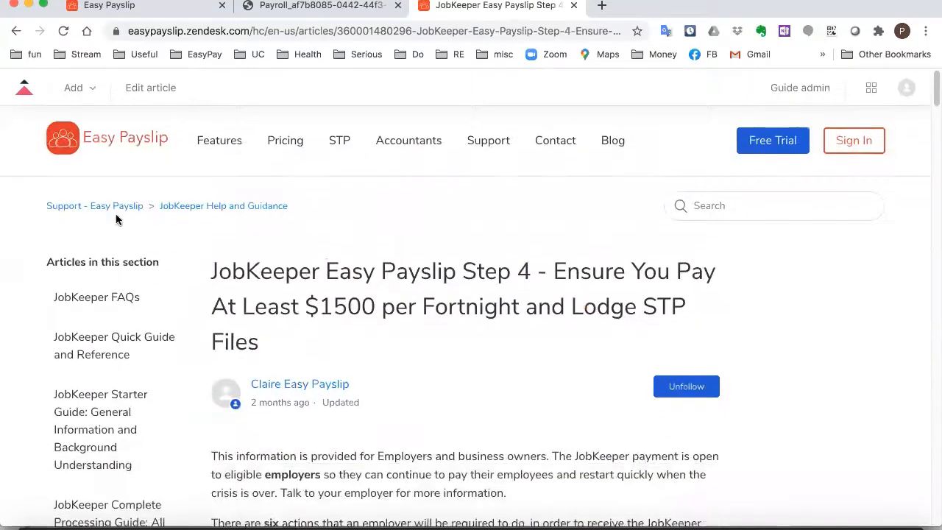
{"action": "left_click", "coordinate": [116, 209]}
{"action": "scroll", "coordinate": [483, 412], "scroll_direction": "down", "scroll_amount": 3}
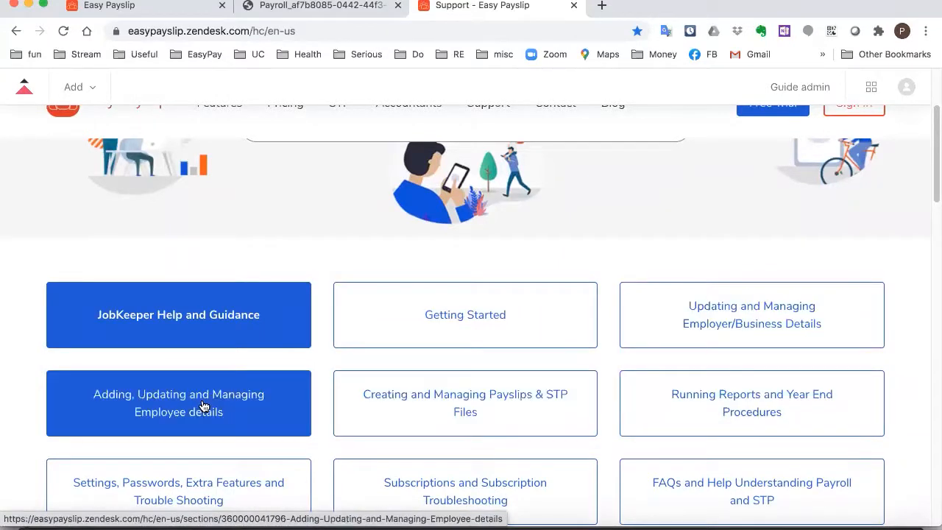
{"action": "scroll", "coordinate": [320, 262], "scroll_direction": "up", "scroll_amount": 2}
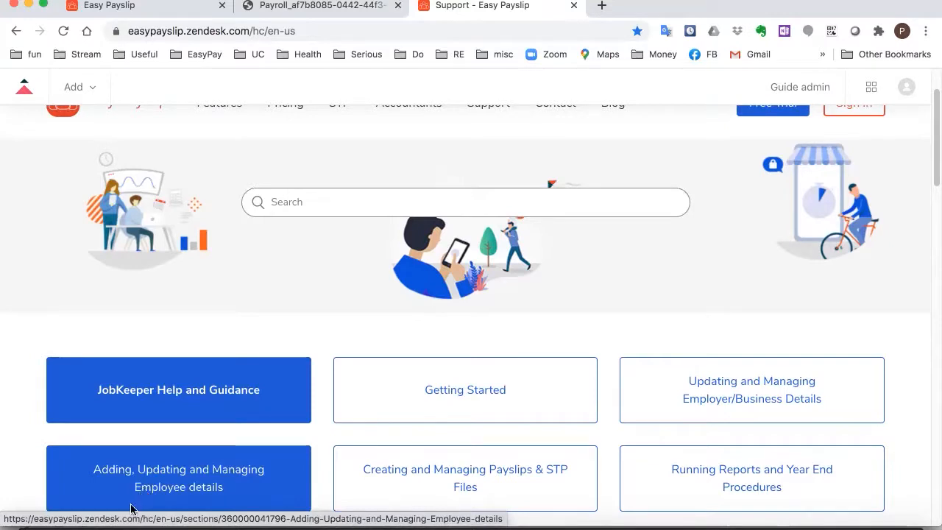
Show the phone mirror full screen and open the senior stylist's employee record
{"action": "key", "text": "super+Tab"}
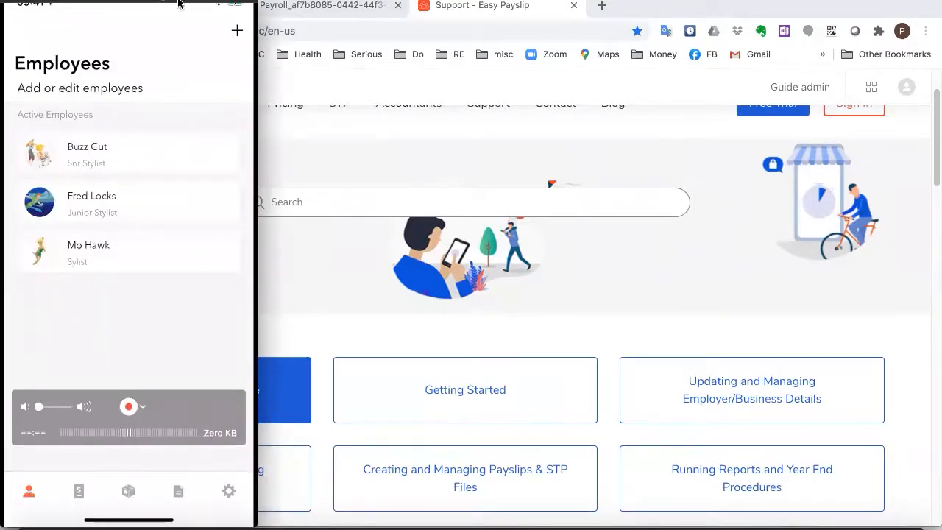
{"action": "left_click_drag", "start_coordinate": [39, 1], "coordinate": [78, 14]}
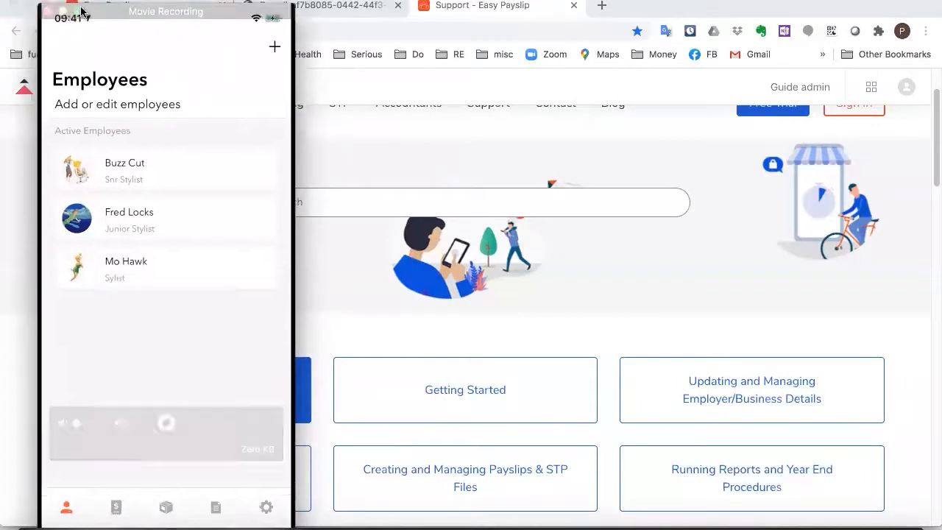
{"action": "left_click", "coordinate": [78, 12]}
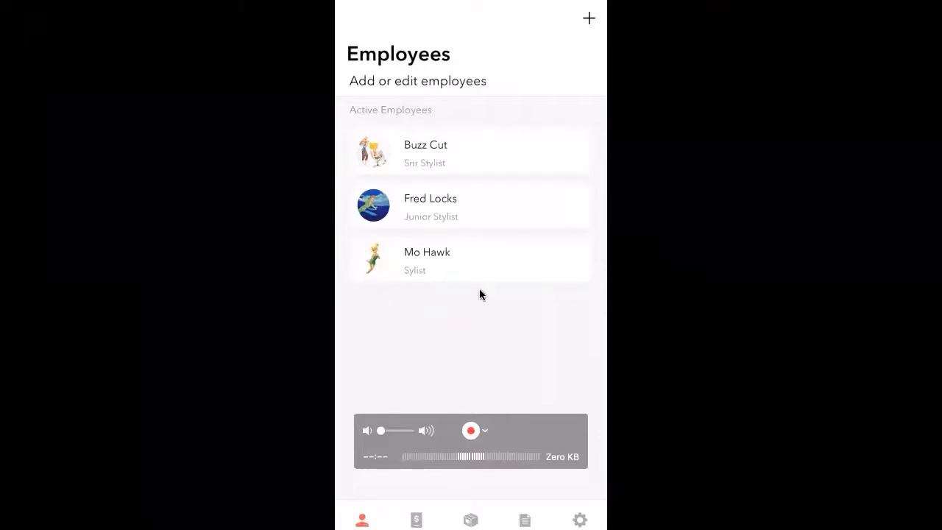
{"action": "left_click", "coordinate": [450, 158]}
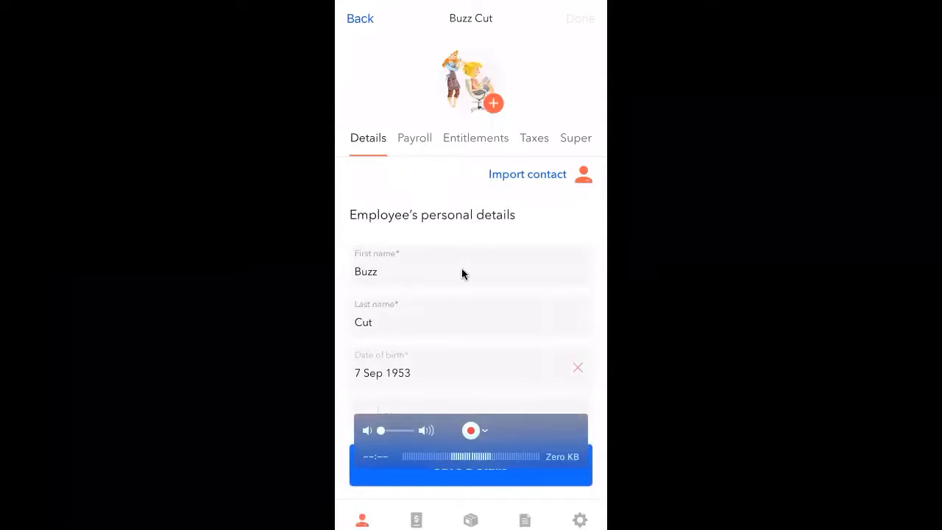
Review the employee's Payroll, Entitlements, Taxes and Super tabs, then go to the Payroll page
{"action": "scroll", "coordinate": [461, 268], "scroll_direction": "down", "scroll_amount": 5}
{"action": "scroll", "coordinate": [457, 256], "scroll_direction": "up", "scroll_amount": 5}
{"action": "left_click", "coordinate": [410, 140]}
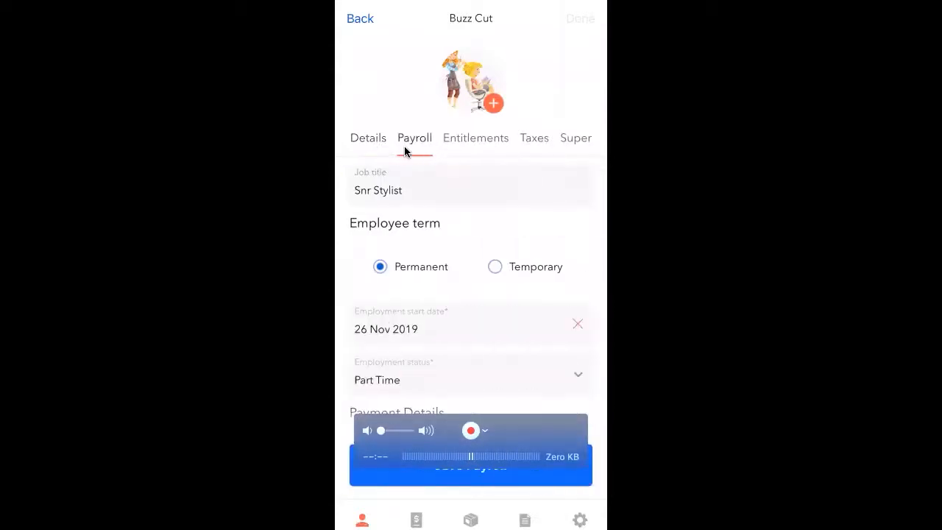
{"action": "left_click", "coordinate": [462, 144]}
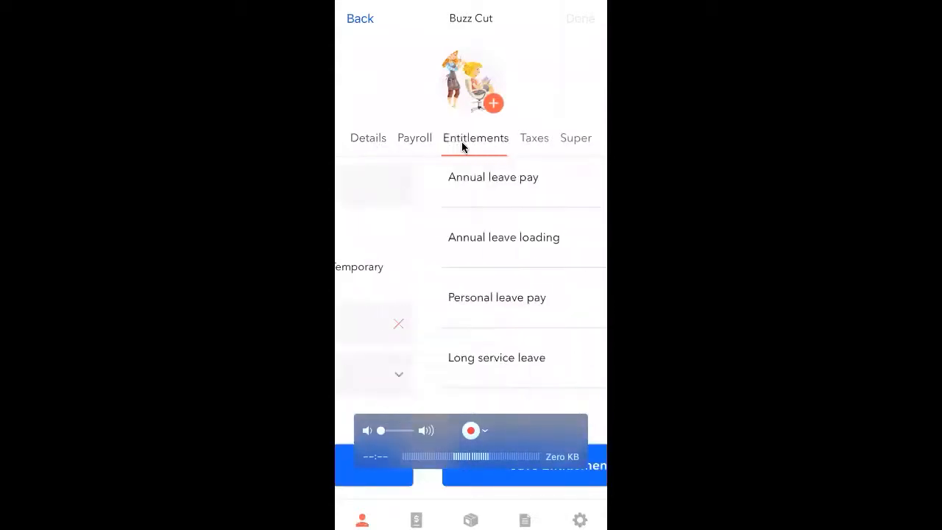
{"action": "left_click", "coordinate": [530, 144]}
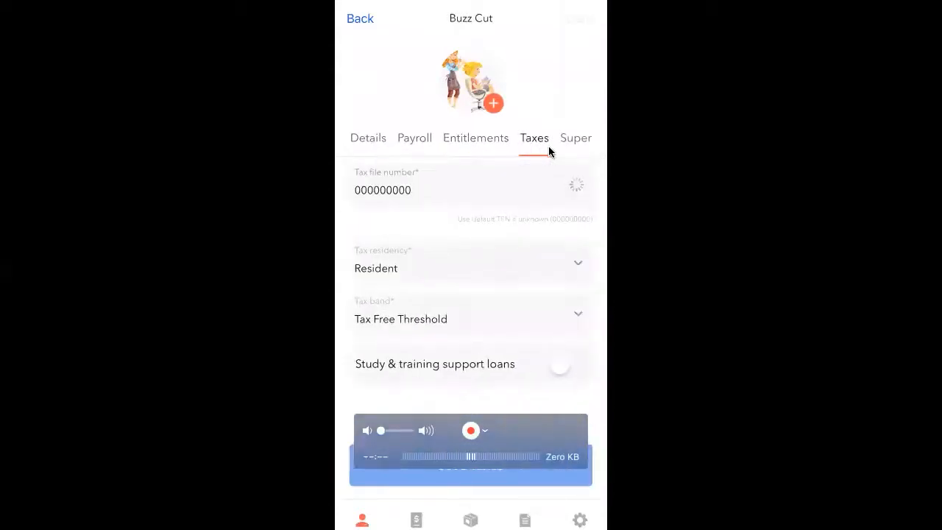
{"action": "left_click", "coordinate": [549, 147]}
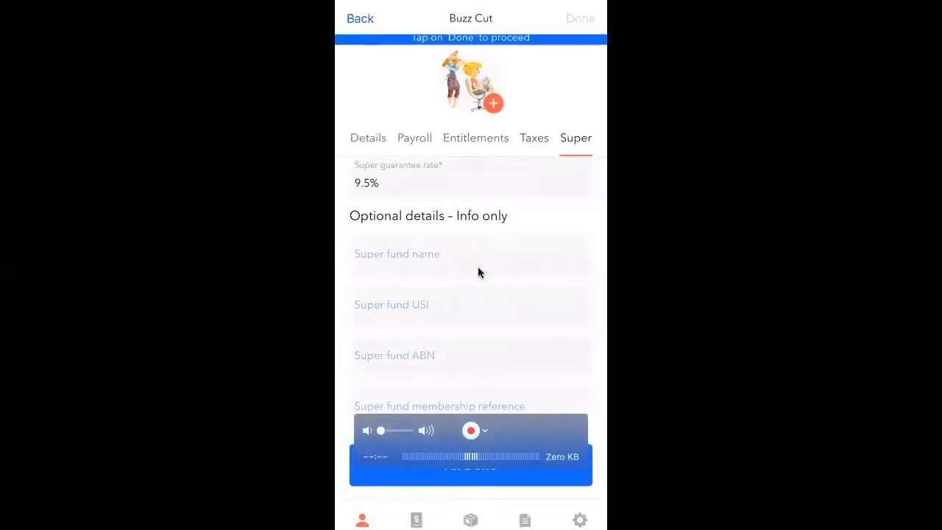
{"action": "left_click", "coordinate": [414, 520]}
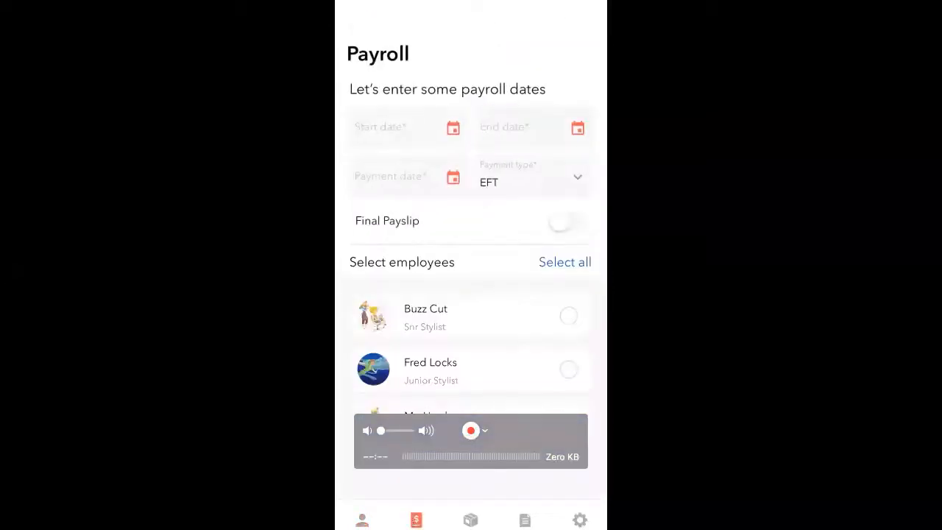
Set the pay run to 20–26 Jul 2020 with a payment date of 26 Jul 2020
{"action": "left_click", "coordinate": [403, 131]}
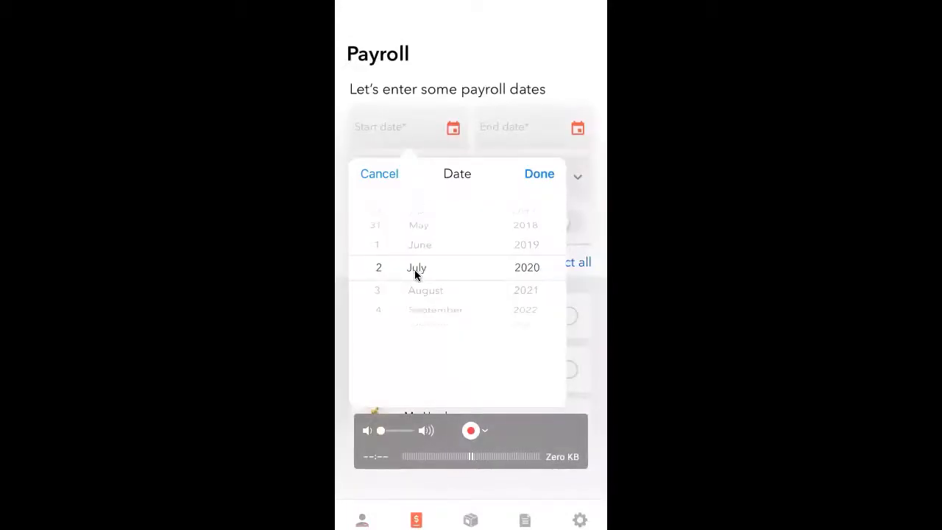
{"action": "scroll", "coordinate": [409, 270], "scroll_direction": "down", "scroll_amount": 10}
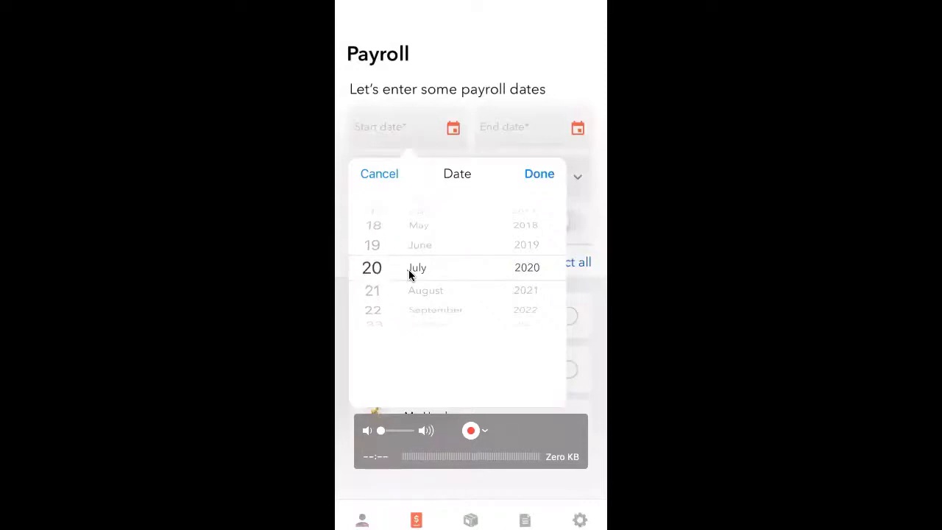
{"action": "left_click", "coordinate": [540, 173]}
{"action": "left_click", "coordinate": [498, 132]}
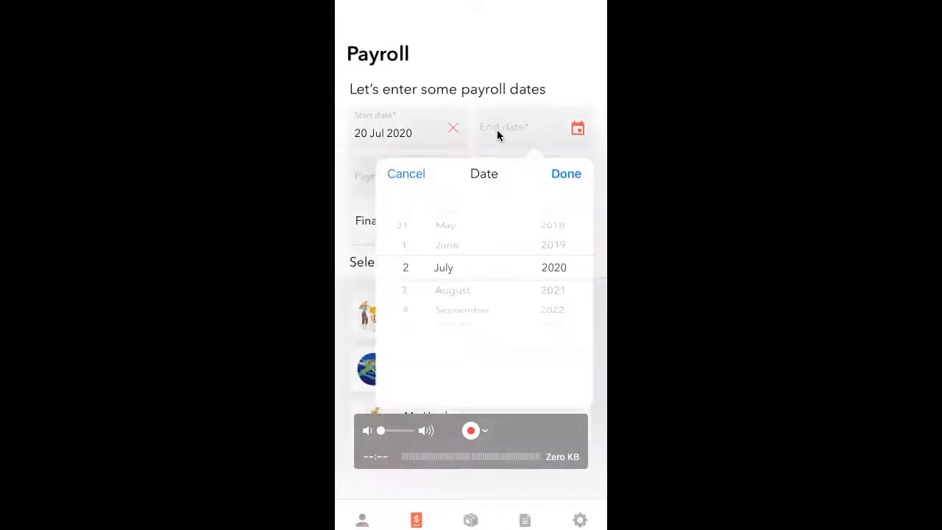
{"action": "scroll", "coordinate": [401, 268], "scroll_direction": "down", "scroll_amount": 12}
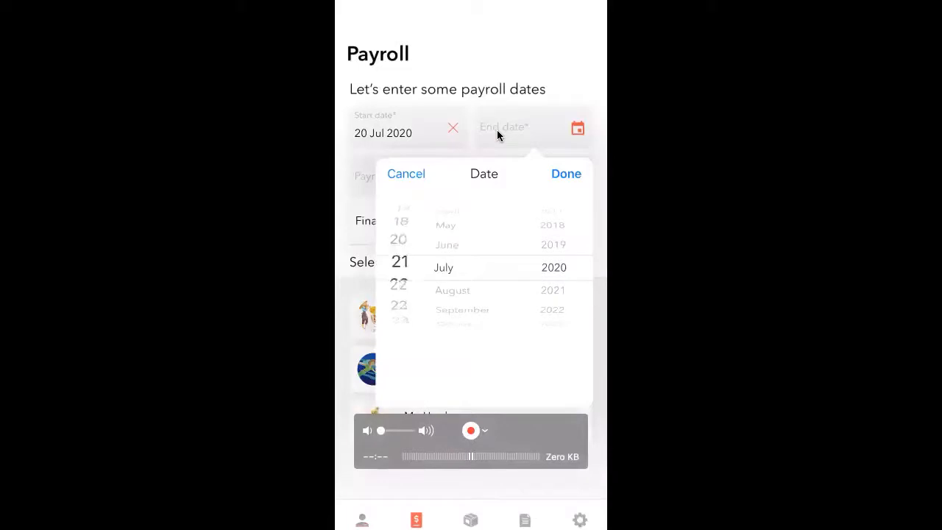
{"action": "left_click", "coordinate": [497, 134]}
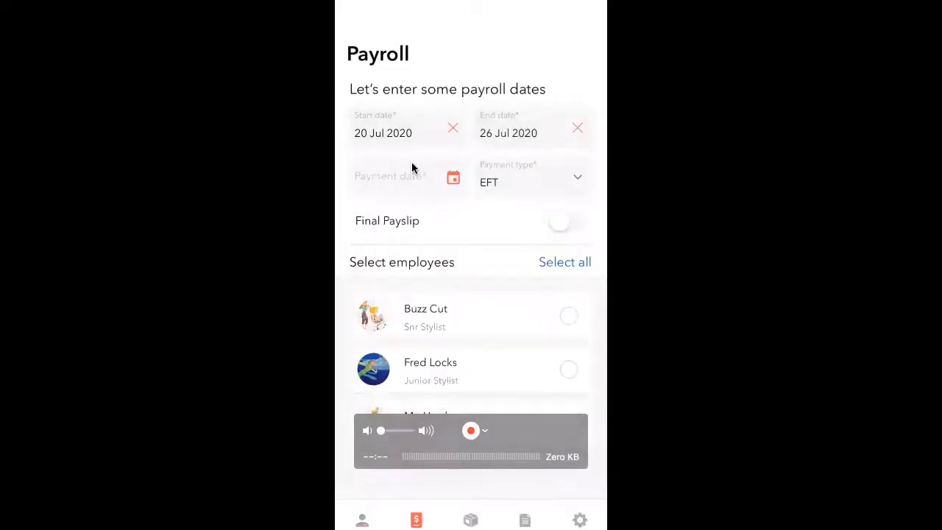
{"action": "left_click", "coordinate": [391, 176]}
{"action": "scroll", "coordinate": [373, 309], "scroll_direction": "down", "scroll_amount": 8}
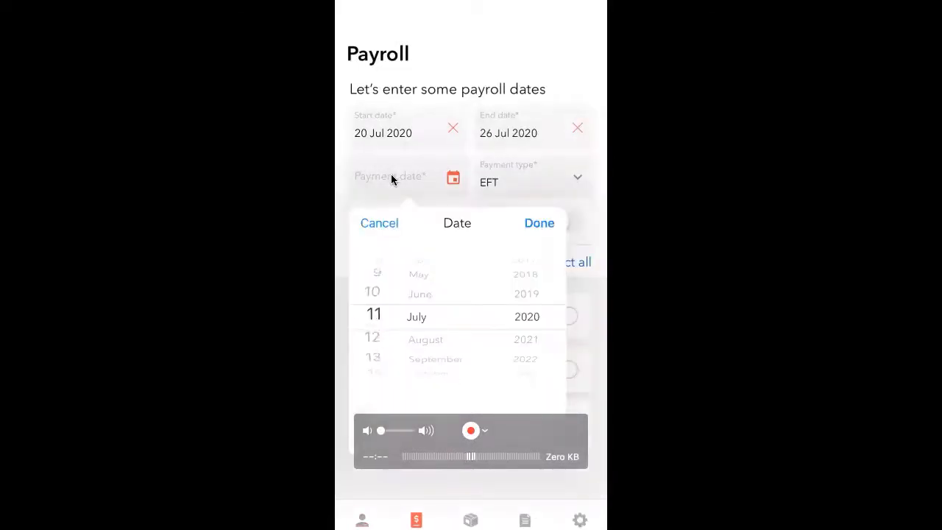
{"action": "scroll", "coordinate": [373, 317], "scroll_direction": "down", "scroll_amount": 8}
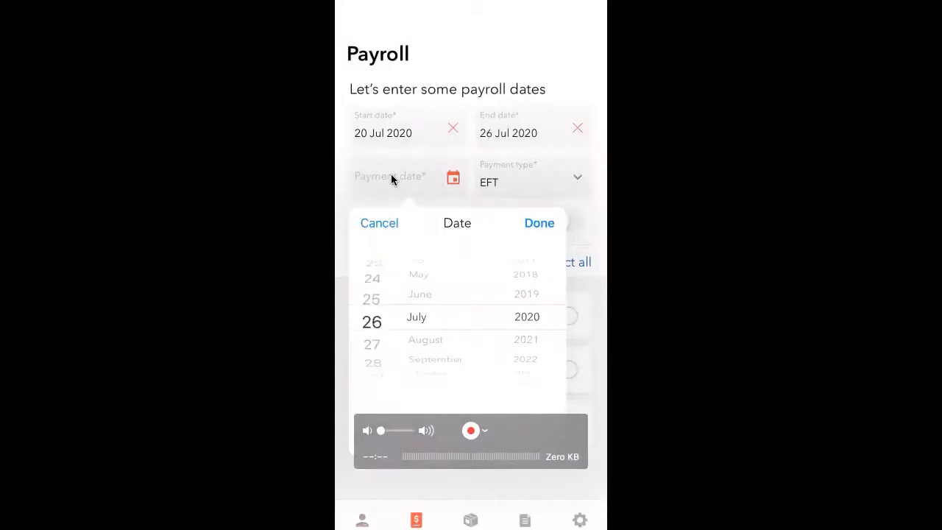
{"action": "left_click", "coordinate": [390, 173]}
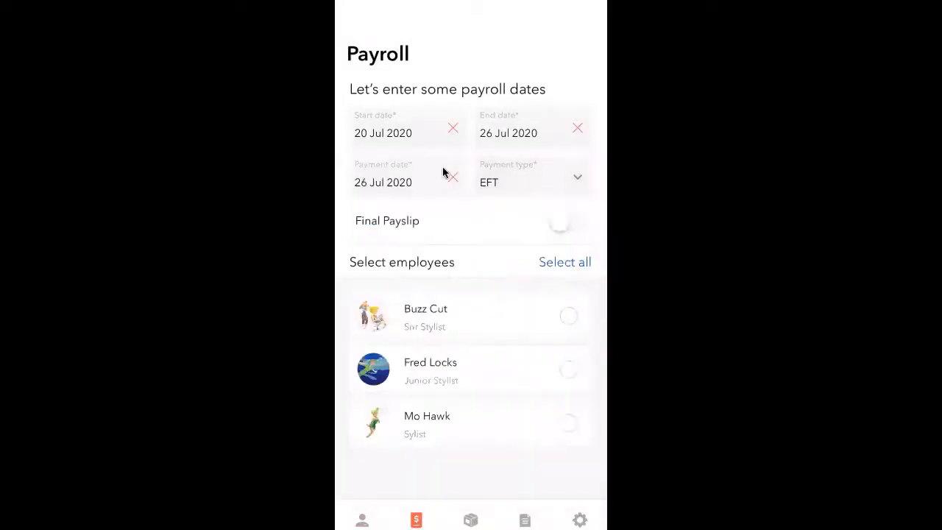
Include the senior stylist in the run and process the payroll
{"action": "left_click", "coordinate": [569, 317]}
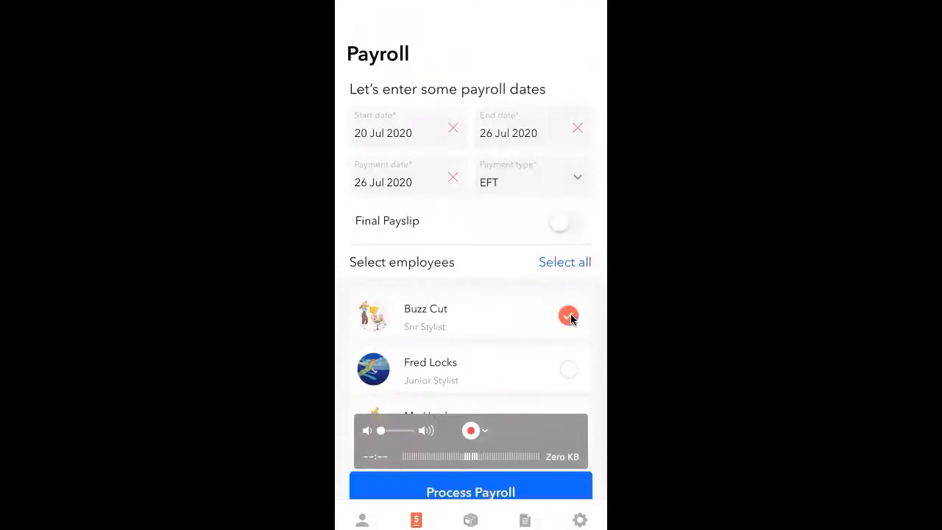
{"action": "left_click", "coordinate": [505, 480]}
{"action": "left_click_drag", "start_coordinate": [493, 424], "coordinate": [900, 416]}
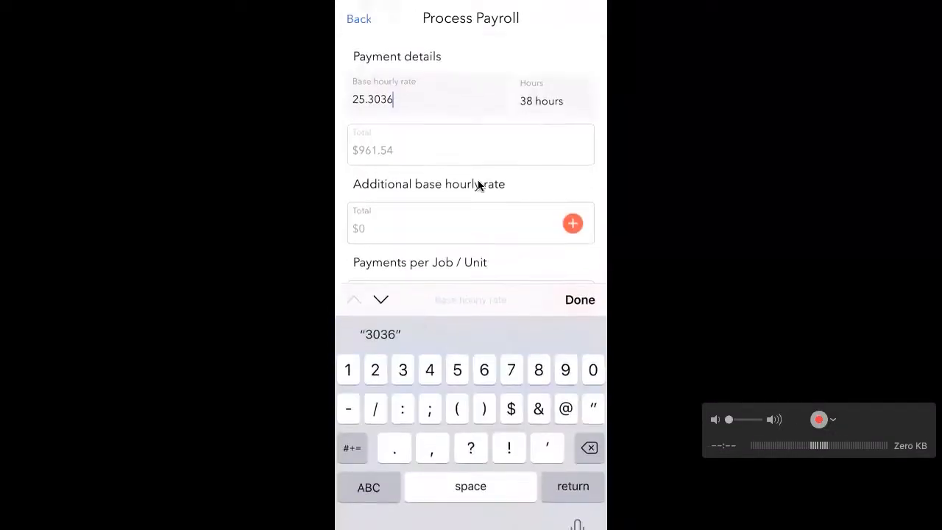
Confirm $25.3036 per hour for 38 hours ($961.54) and generate the payslip preview
{"action": "left_click", "coordinate": [567, 104]}
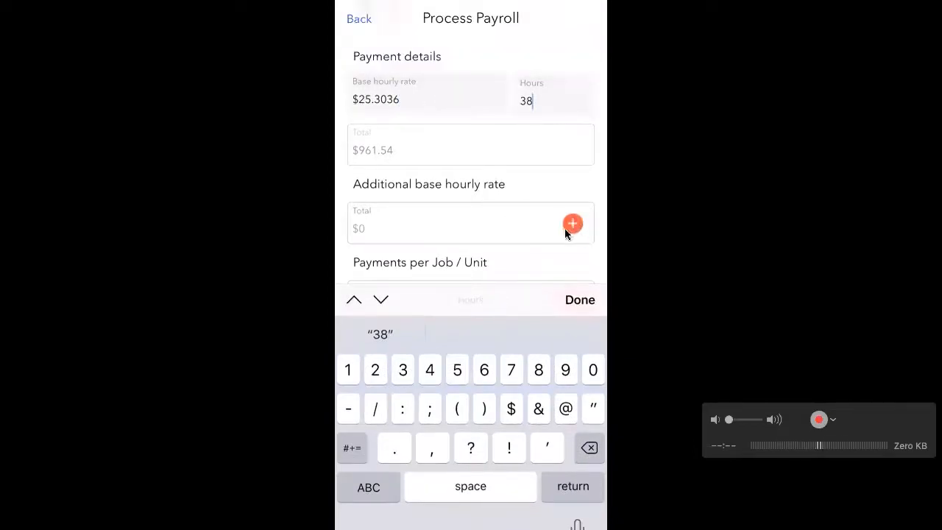
{"action": "left_click", "coordinate": [515, 217]}
{"action": "scroll", "coordinate": [515, 222], "scroll_direction": "down", "scroll_amount": 2}
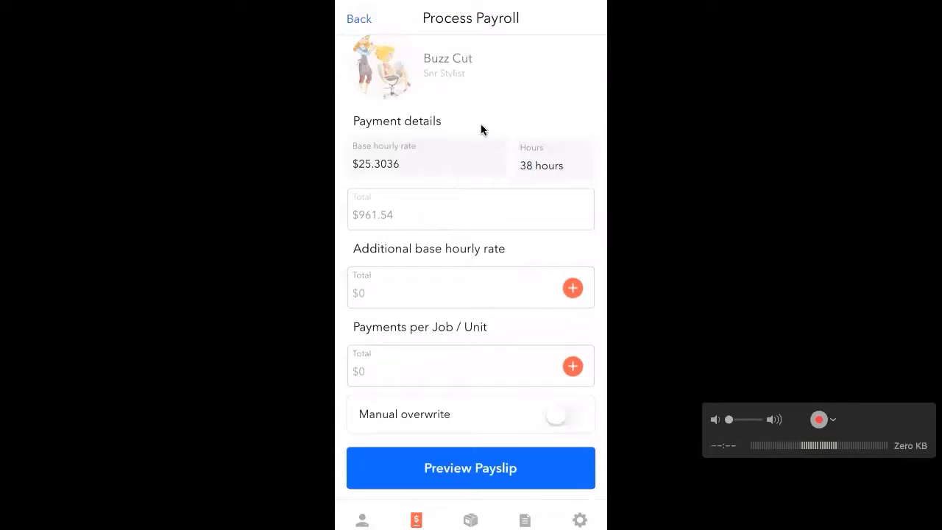
{"action": "left_click", "coordinate": [456, 460]}
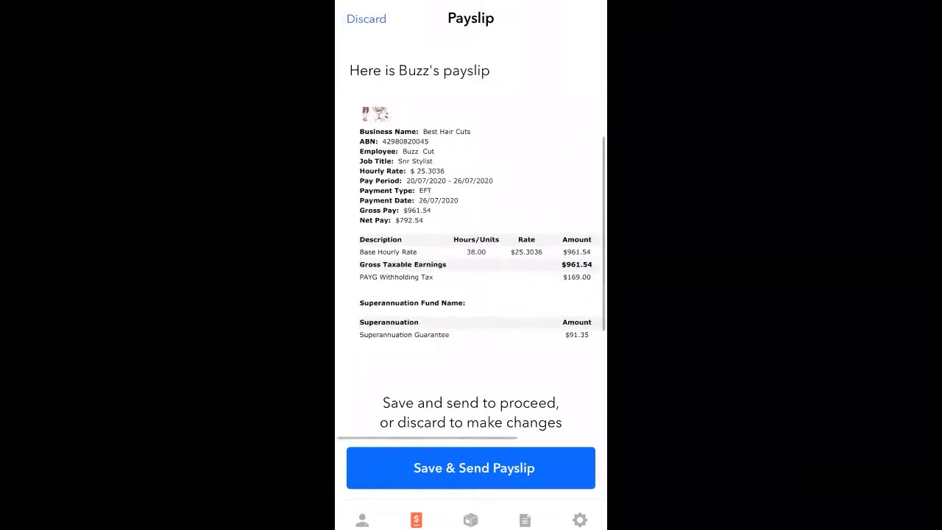
Inspect the 20/07–26/07/2020 payslip preview (gross $961.54, net $792.54), then save and send it
{"action": "scroll", "coordinate": [451, 315], "scroll_direction": "up", "scroll_amount": 3}
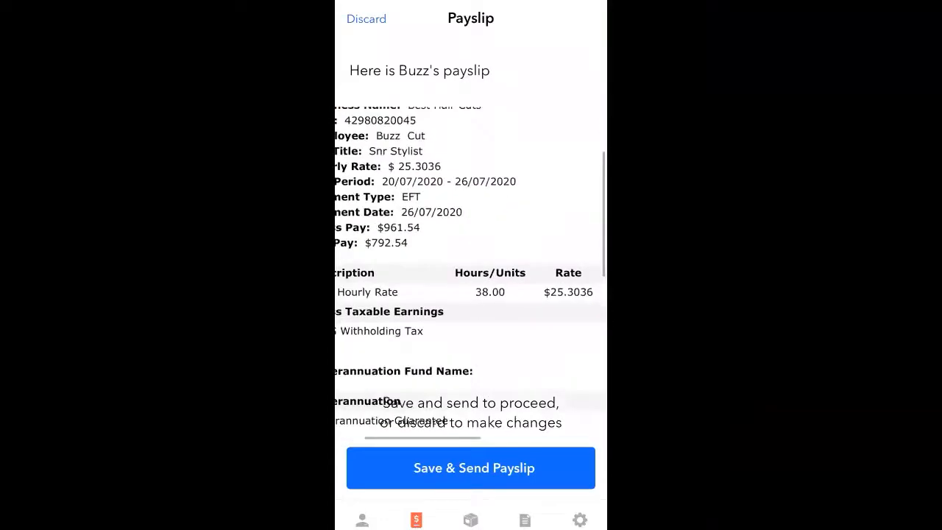
{"action": "scroll", "coordinate": [471, 273], "scroll_direction": "left", "scroll_amount": 1}
{"action": "scroll", "coordinate": [471, 272], "scroll_direction": "right", "scroll_amount": 2}
{"action": "scroll", "coordinate": [471, 272], "scroll_direction": "down", "scroll_amount": 1}
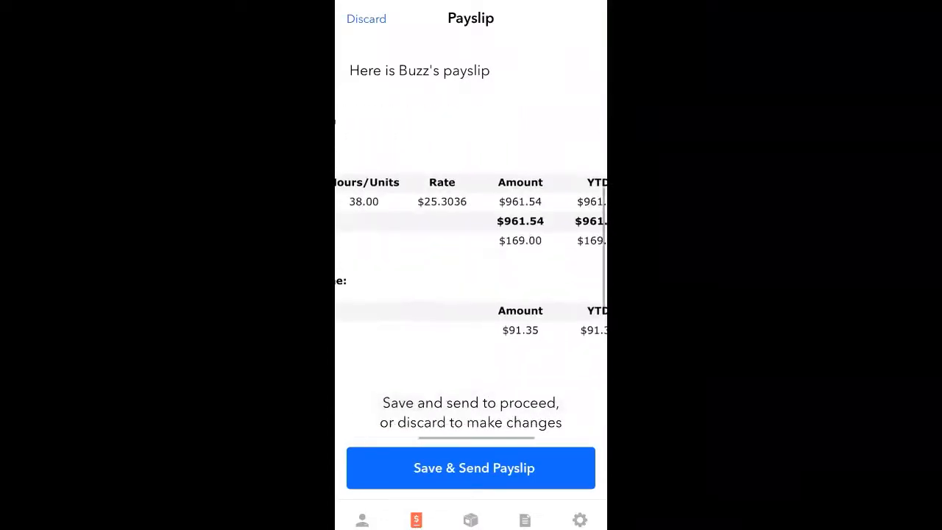
{"action": "scroll", "coordinate": [471, 272], "scroll_direction": "left", "scroll_amount": 3}
{"action": "scroll", "coordinate": [471, 272], "scroll_direction": "down", "scroll_amount": 3}
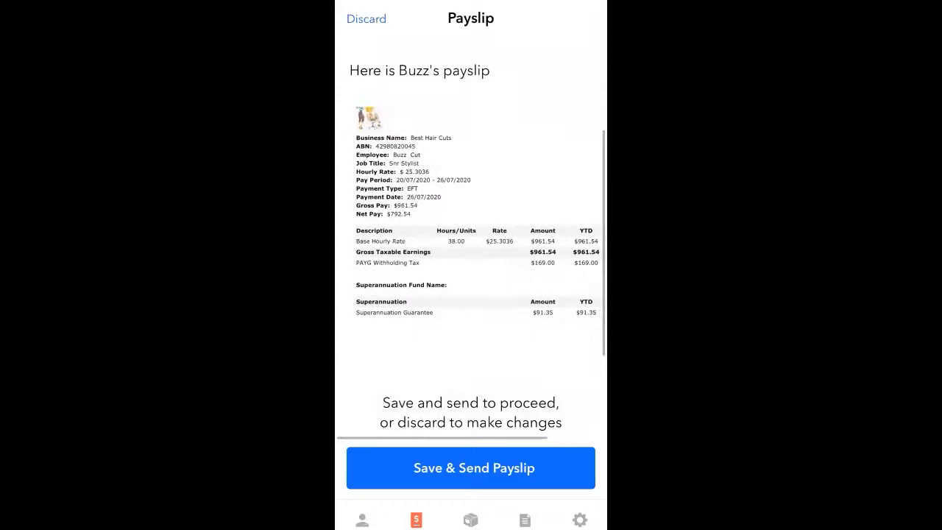
{"action": "left_click", "coordinate": [478, 468]}
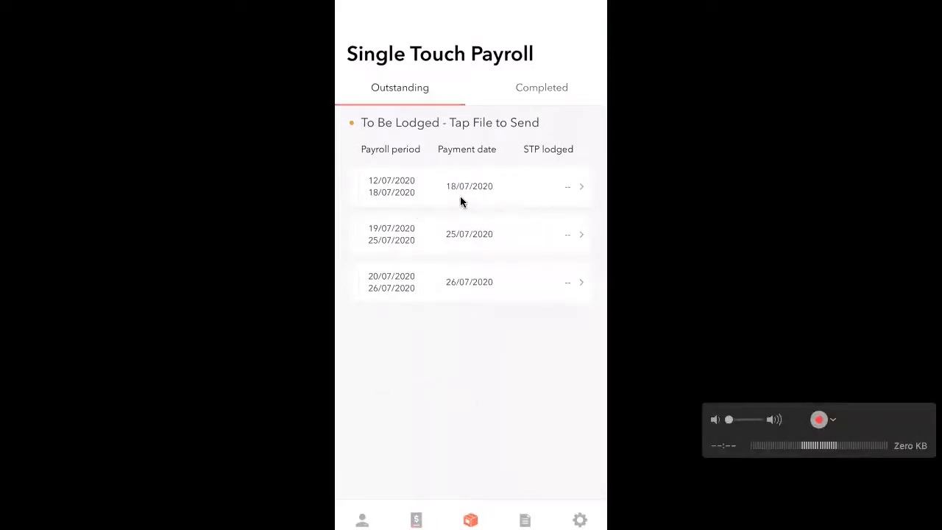
Sign the 12/07–18/07/2020 STP declaration with the employer's name and lodge it with the ATO
{"action": "left_click", "coordinate": [460, 200]}
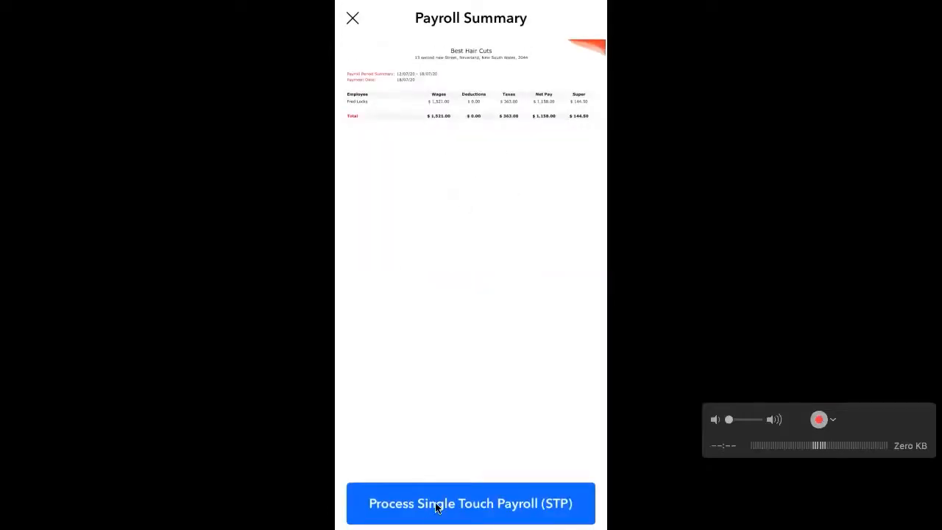
{"action": "left_click", "coordinate": [464, 504]}
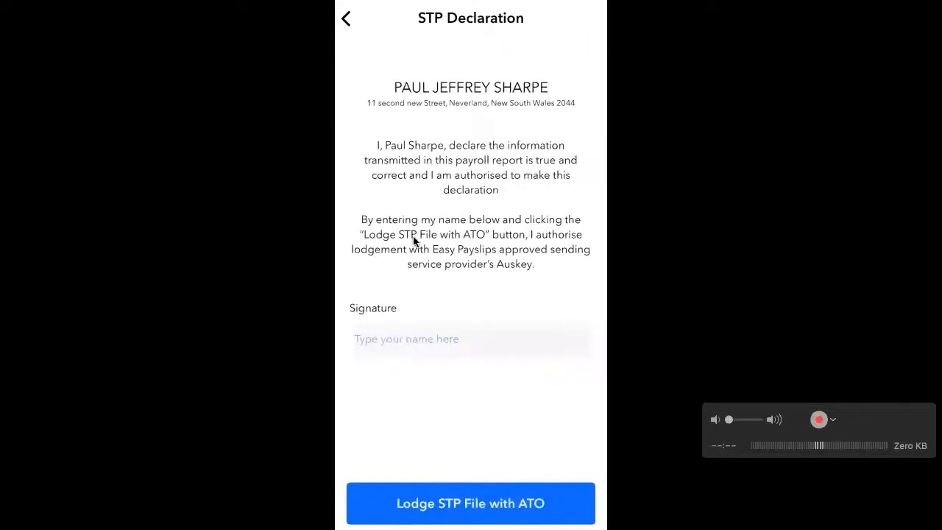
{"action": "left_click", "coordinate": [423, 340]}
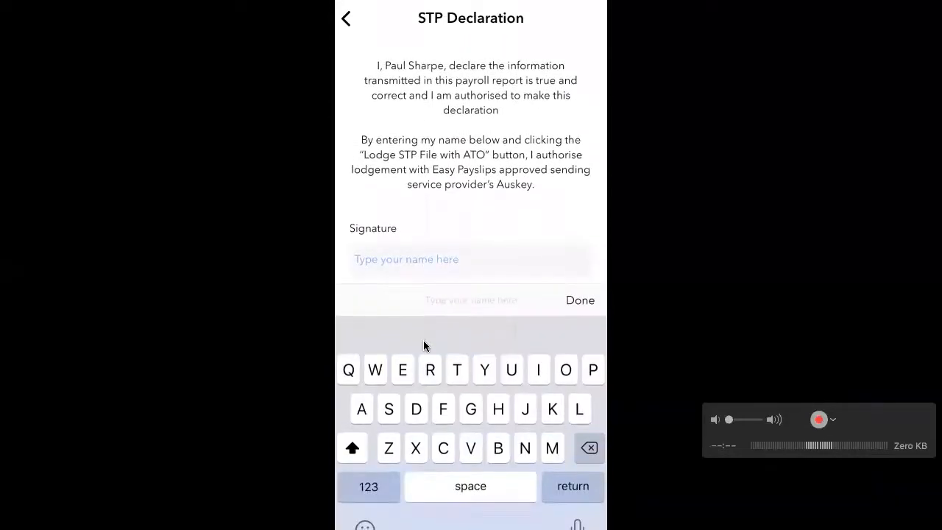
{"action": "type", "text": "Paul Sharpe"}
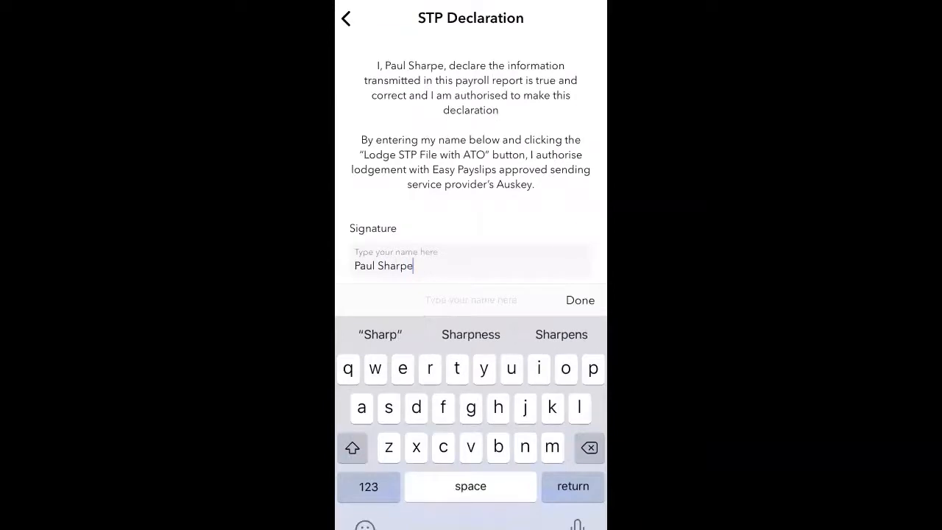
{"action": "left_click", "coordinate": [580, 301]}
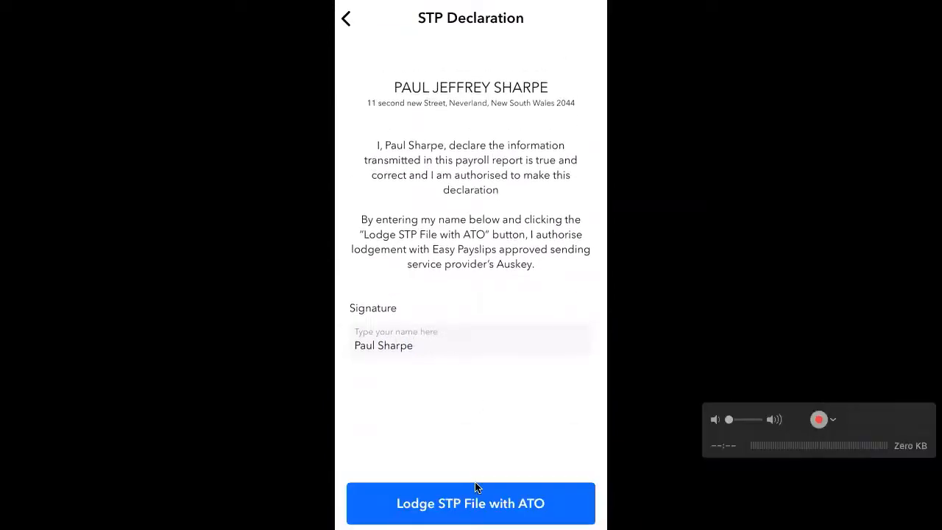
{"action": "left_click", "coordinate": [480, 506]}
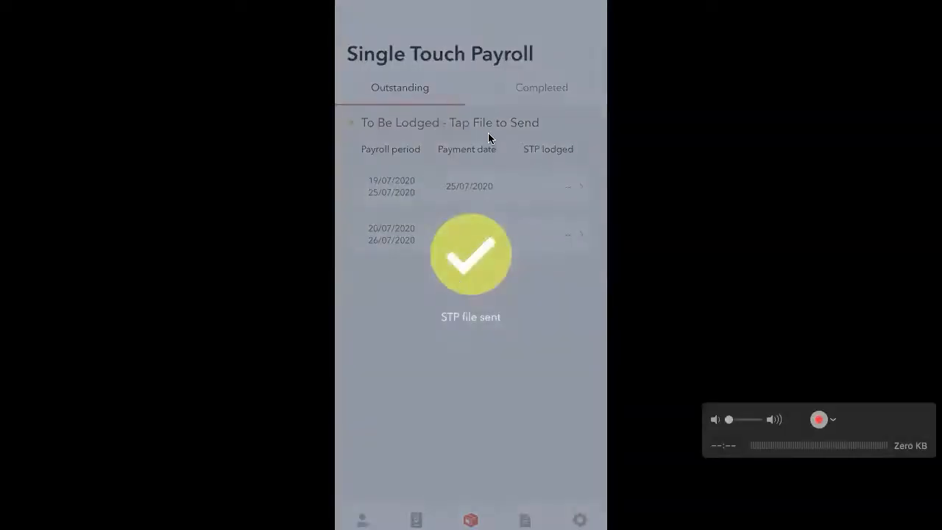
Check the Completed lodgements list, exit full screen, and bring the Easy Payslip support site forward
{"action": "left_click", "coordinate": [544, 92]}
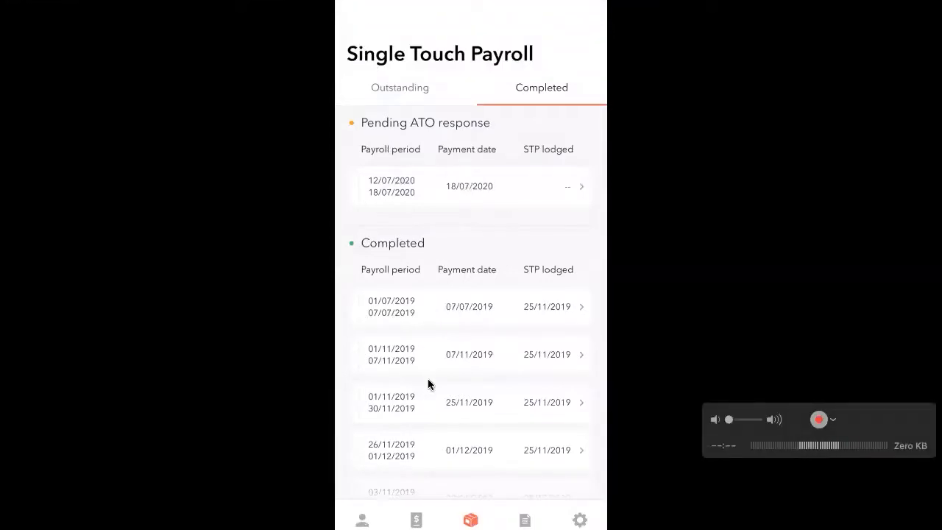
{"action": "scroll", "coordinate": [429, 385], "scroll_direction": "down", "scroll_amount": 1}
{"action": "scroll", "coordinate": [429, 384], "scroll_direction": "up", "scroll_amount": 1}
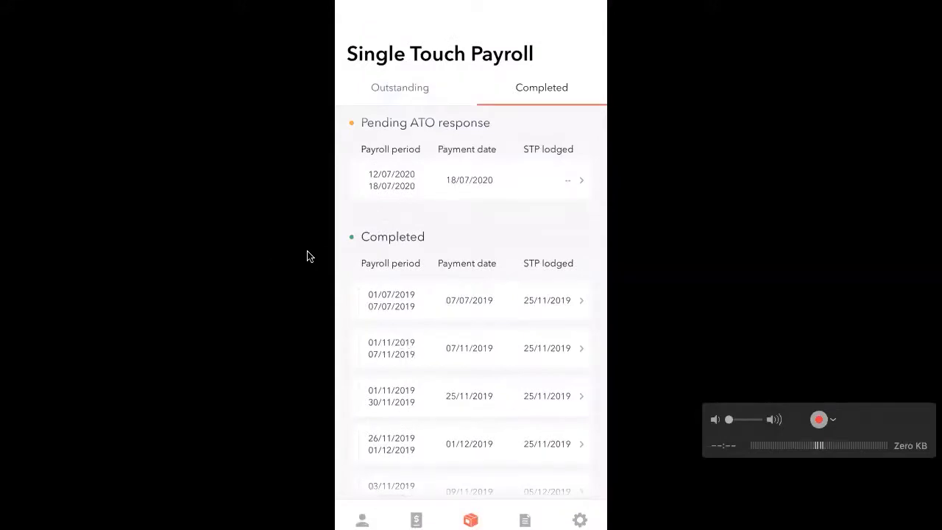
{"action": "key", "text": "Escape"}
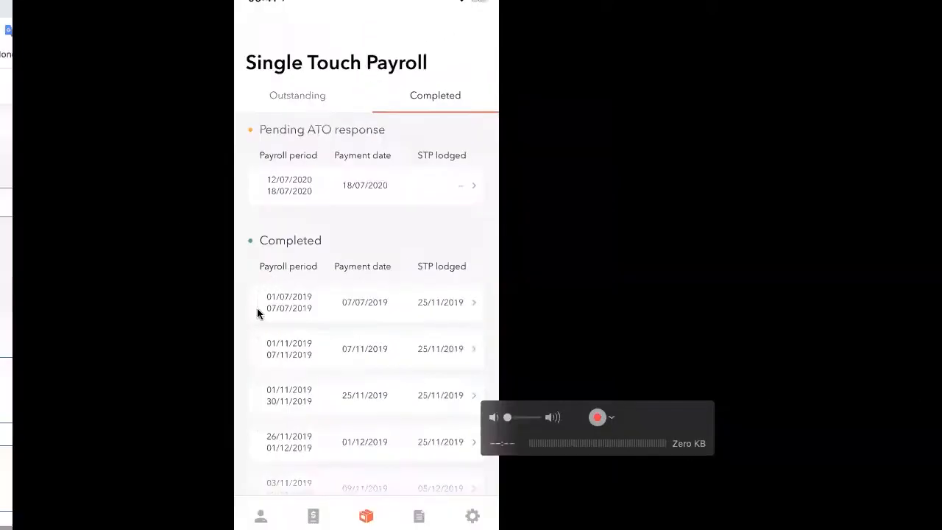
{"action": "left_click", "coordinate": [640, 308]}
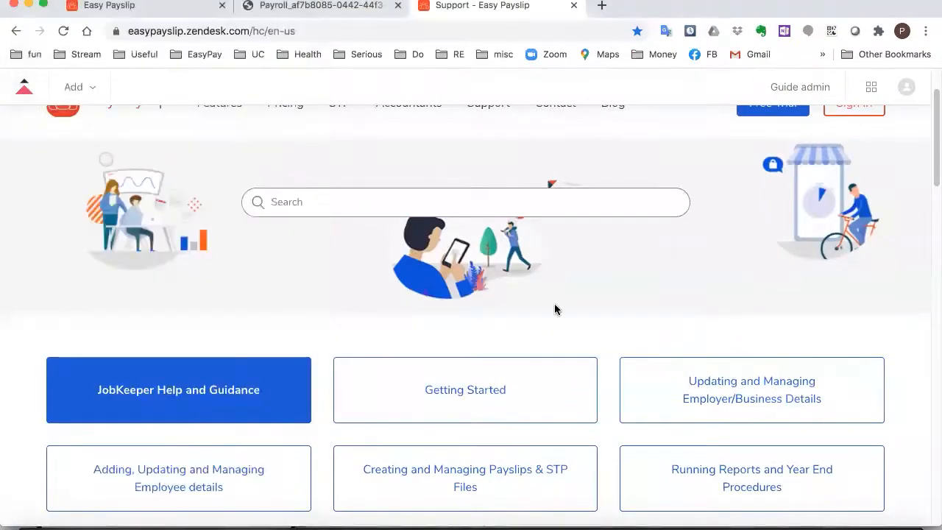
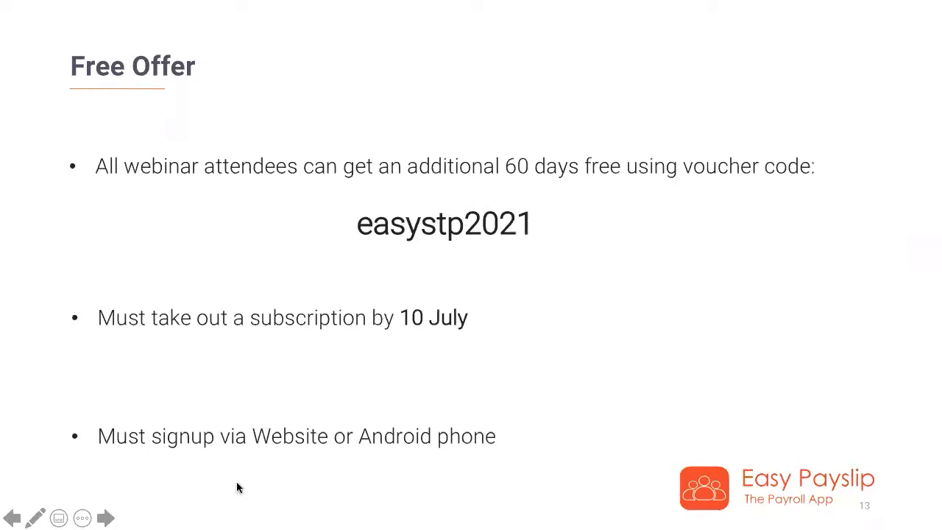
End the slideshow on the Free Offer slide announcing voucher code easystp2021
{"action": "key", "text": "Escape"}
Return to Easy Payslip in Chrome and view the trialing 1–4 Employees plan at $8.80
{"action": "left_click", "coordinate": [145, 519]}
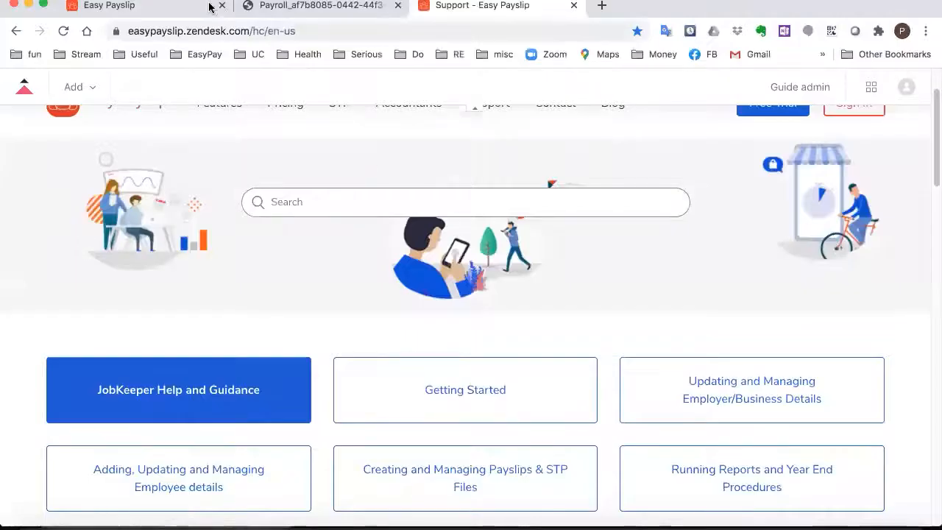
{"action": "left_click", "coordinate": [167, 7]}
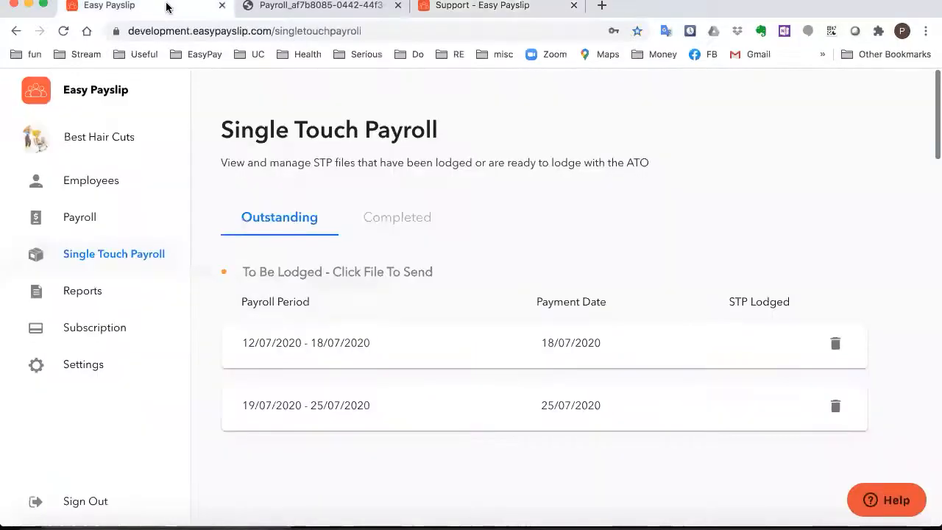
{"action": "left_click", "coordinate": [100, 330]}
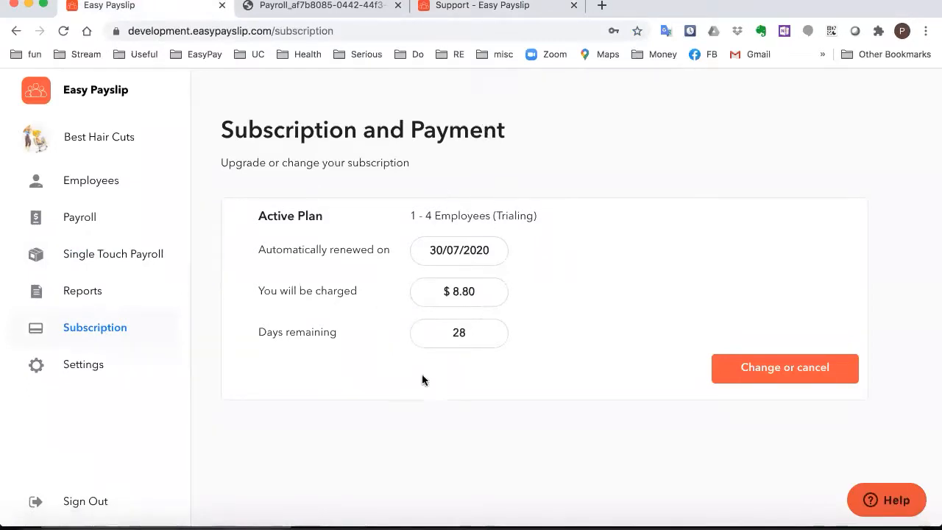
Browse the 1–4, 1–6 and 1–10 Employees plans, start a 1–4 purchase, then close the payment form unpaid
{"action": "left_click", "coordinate": [797, 366]}
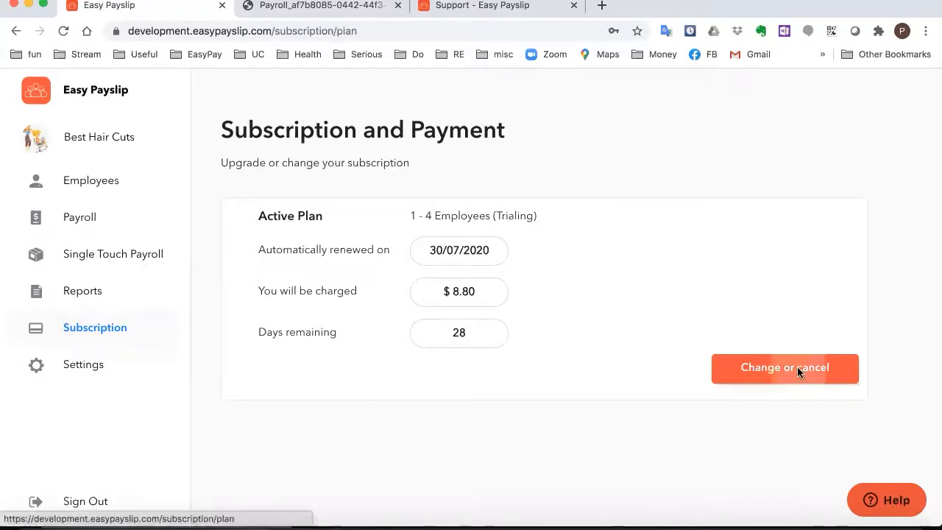
{"action": "scroll", "coordinate": [409, 233], "scroll_direction": "down", "scroll_amount": 1}
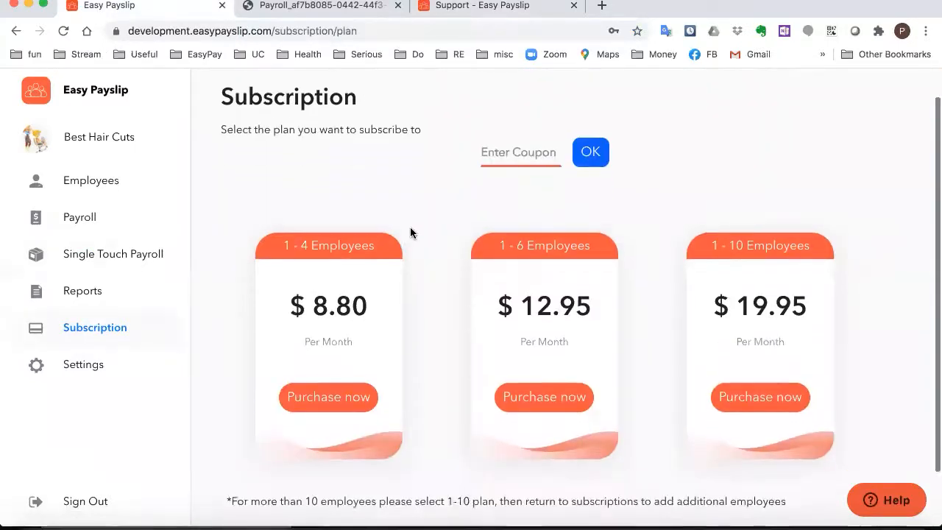
{"action": "scroll", "coordinate": [446, 309], "scroll_direction": "down", "scroll_amount": 1}
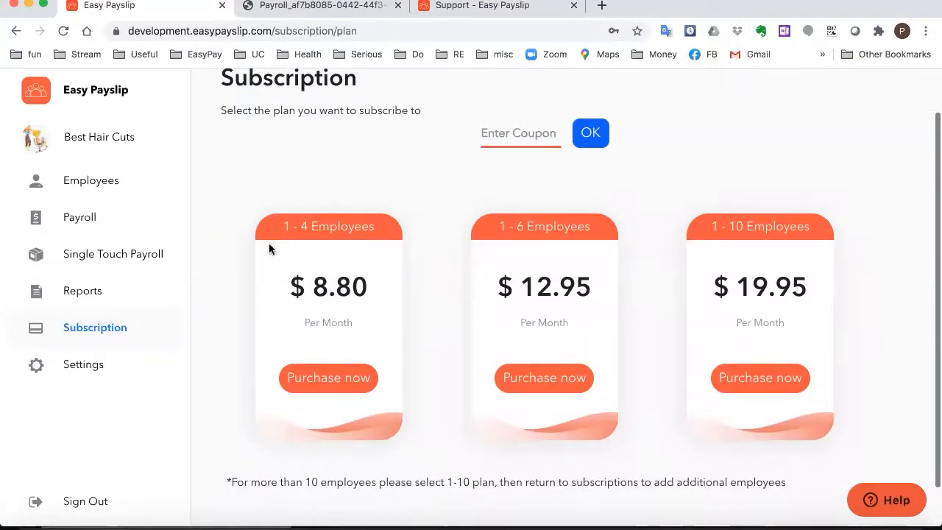
{"action": "left_click", "coordinate": [340, 379]}
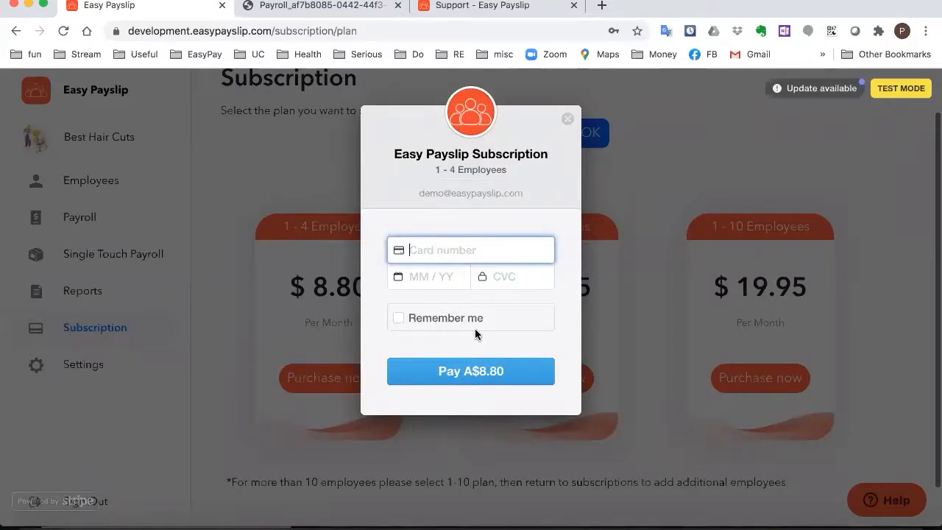
{"action": "left_click", "coordinate": [568, 116]}
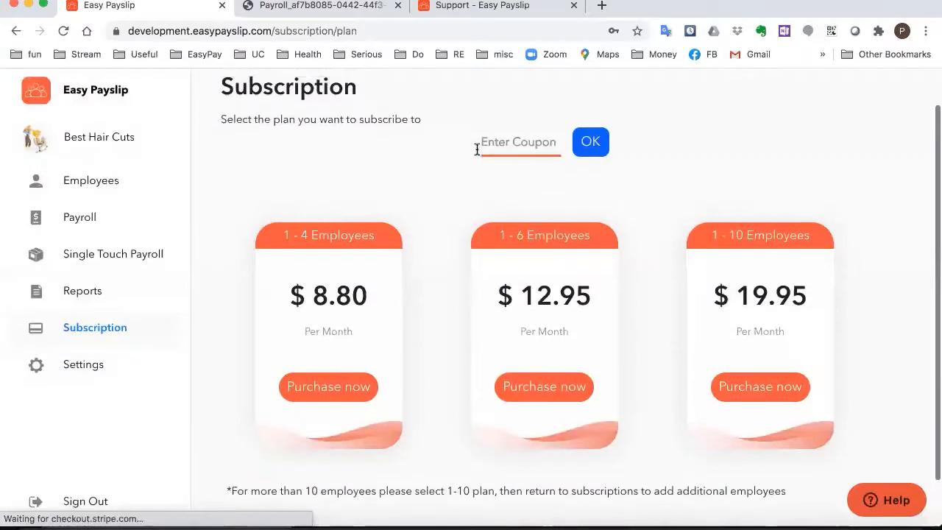
Apply coupon easystp2021 so every plan costs $0.00 for 2 months
{"action": "left_click", "coordinate": [500, 143]}
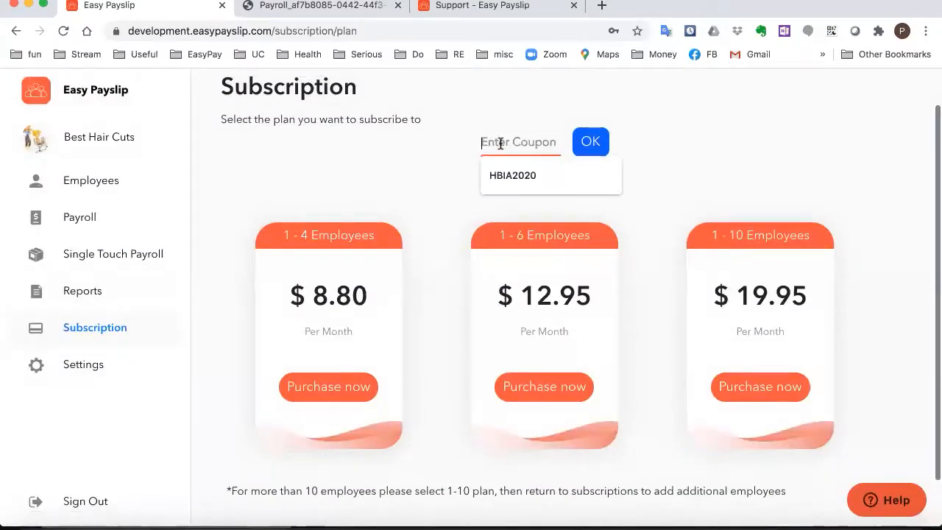
{"action": "type", "text": "easystp2021"}
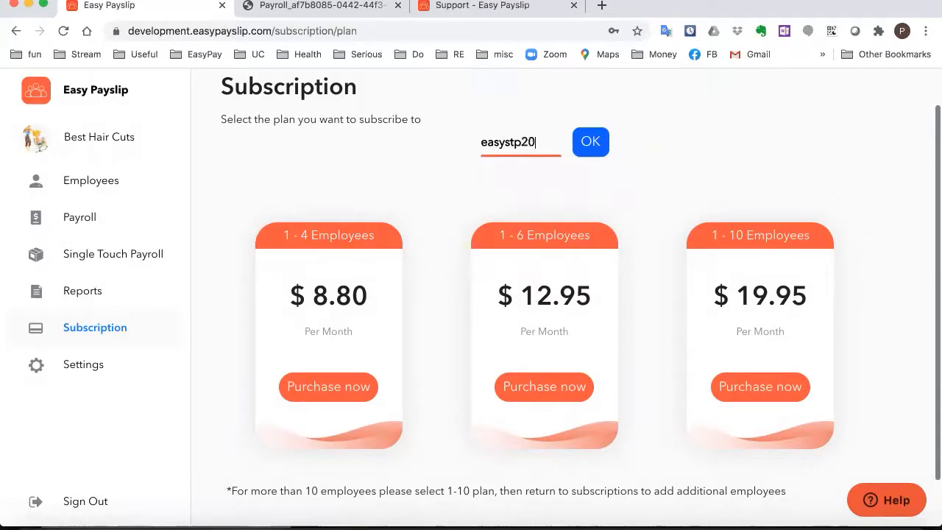
{"action": "left_click", "coordinate": [595, 142]}
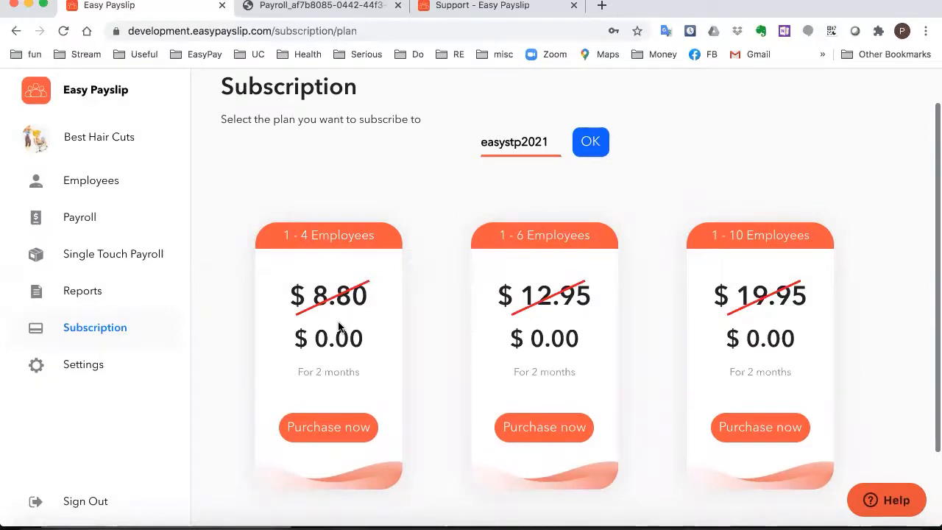
{"action": "scroll", "coordinate": [338, 326], "scroll_direction": "down", "scroll_amount": 1}
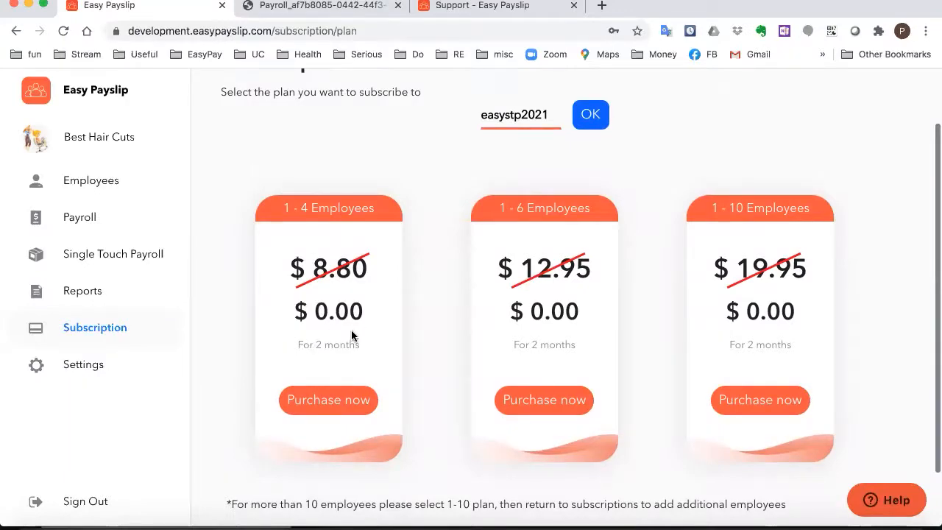
{"action": "left_click", "coordinate": [325, 409]}
{"action": "type", "text": "4242 4242 4242 4242"}
{"action": "left_click", "coordinate": [409, 278]}
{"action": "type", "text": "0412"}
{"action": "key", "text": "BackSpace"}
{"action": "key", "text": "BackSpace"}
{"action": "type", "text": "23"}
{"action": "left_click", "coordinate": [506, 288]}
{"action": "type", "text": "111"}
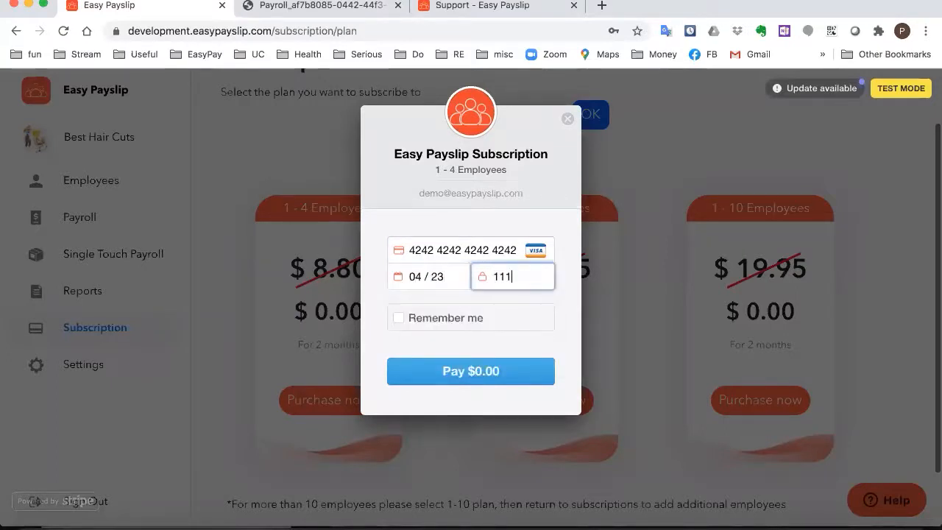
{"action": "left_click", "coordinate": [493, 378]}
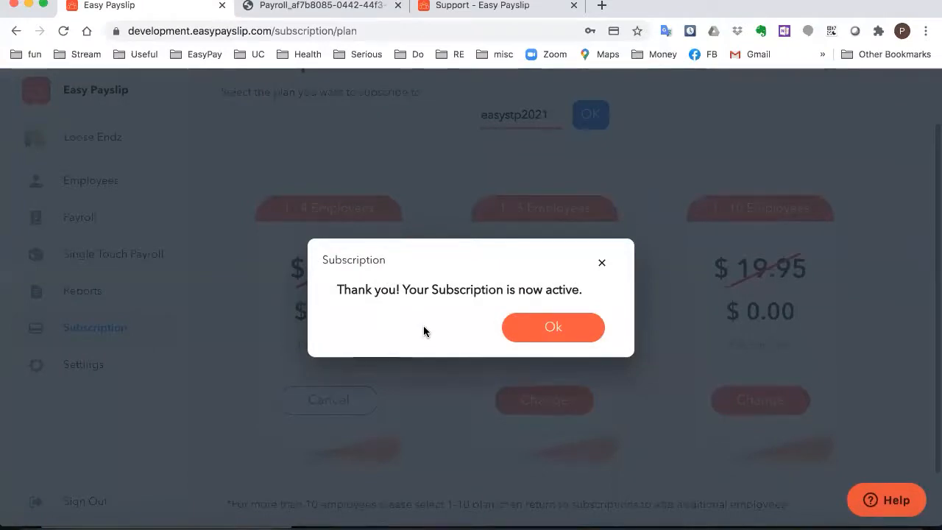
Acknowledge the 'Your Subscription is now active' message
{"action": "left_click", "coordinate": [546, 337]}
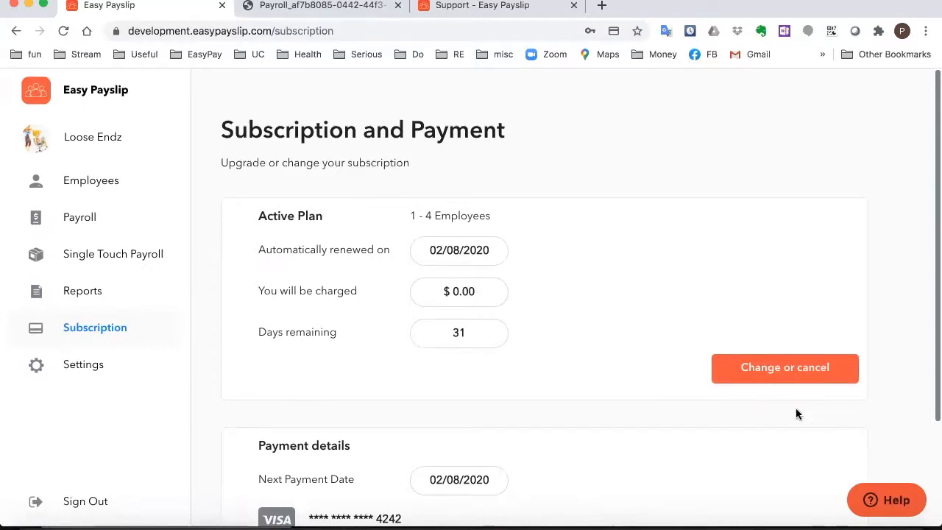
Review the plan page showing 1–4 Employees current and other plans at $0.00, then return to PowerPoint
{"action": "left_click", "coordinate": [809, 366]}
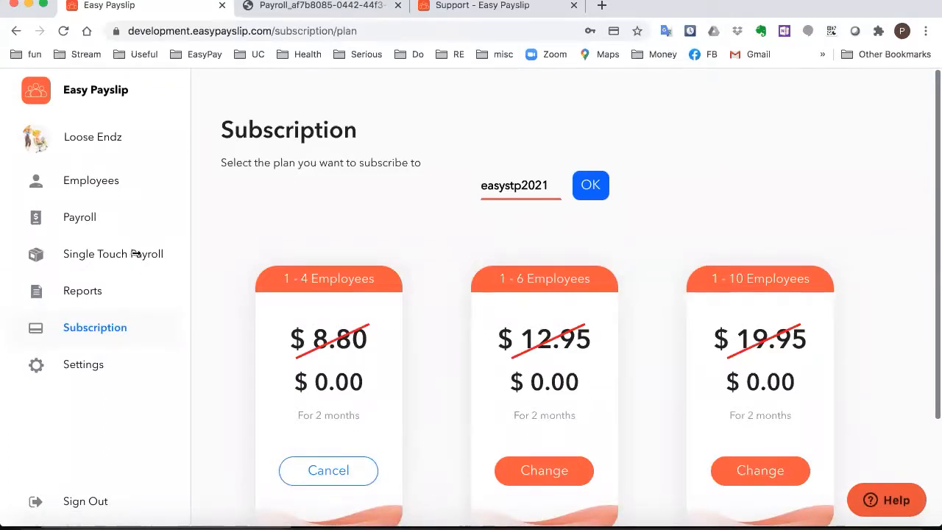
{"action": "left_click", "coordinate": [88, 328]}
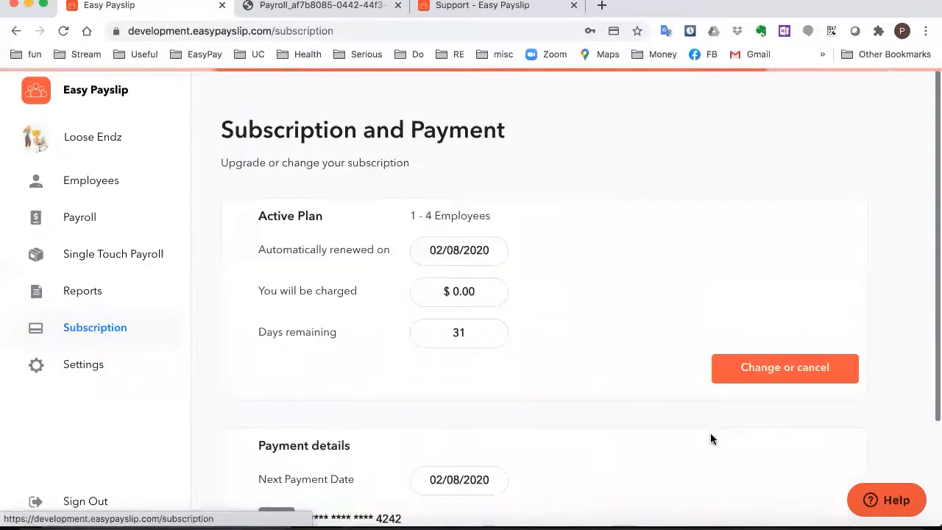
{"action": "left_click", "coordinate": [758, 368]}
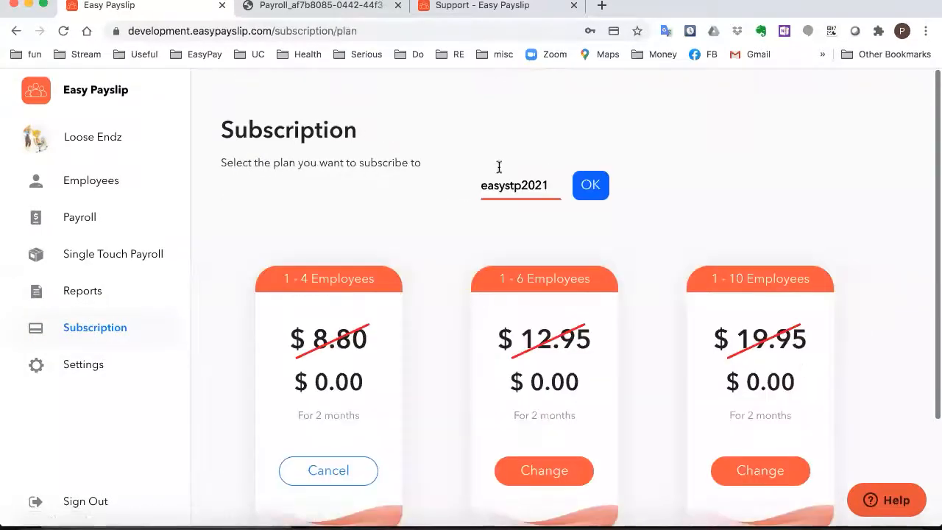
{"action": "scroll", "coordinate": [244, 460], "scroll_direction": "down", "scroll_amount": 1}
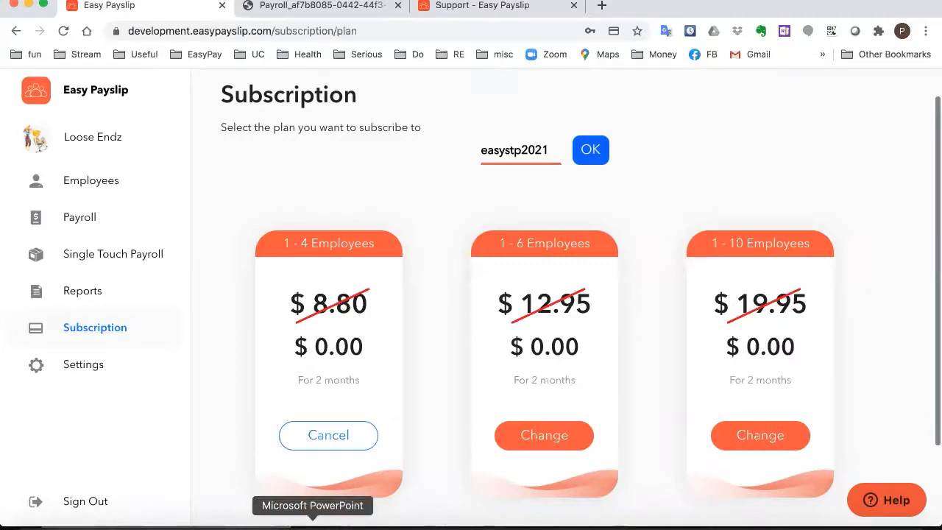
{"action": "left_click", "coordinate": [313, 524]}
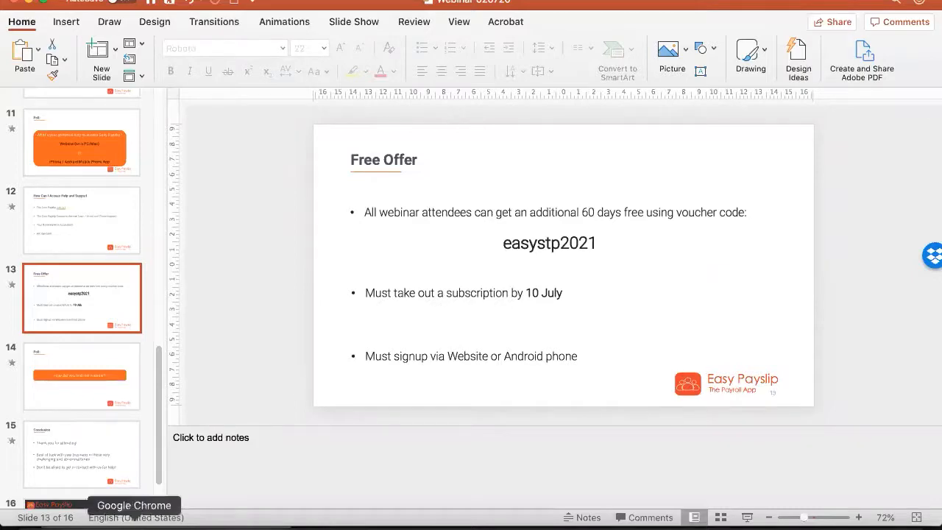
Switch to the Easy Payslip support site and go to its Contact page
{"action": "left_click", "coordinate": [134, 524]}
{"action": "left_click", "coordinate": [482, 5]}
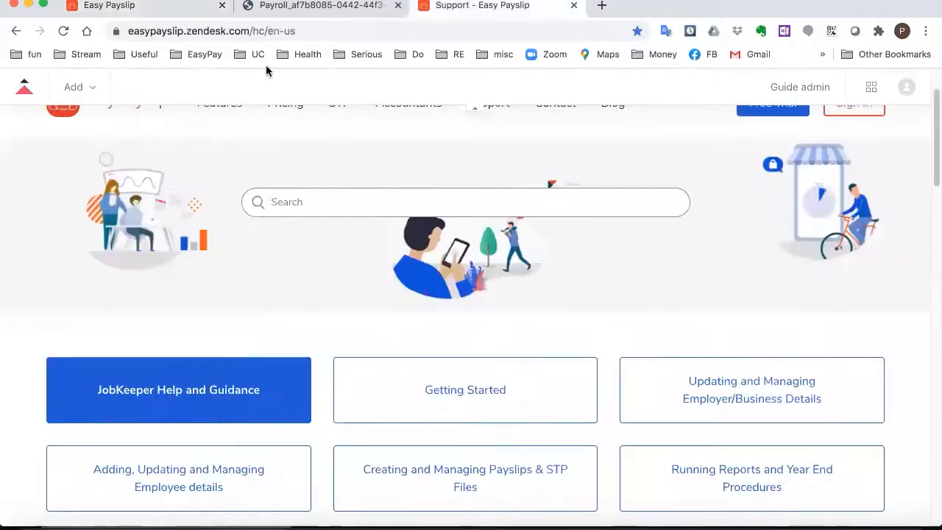
{"action": "scroll", "coordinate": [411, 215], "scroll_direction": "up", "scroll_amount": 2}
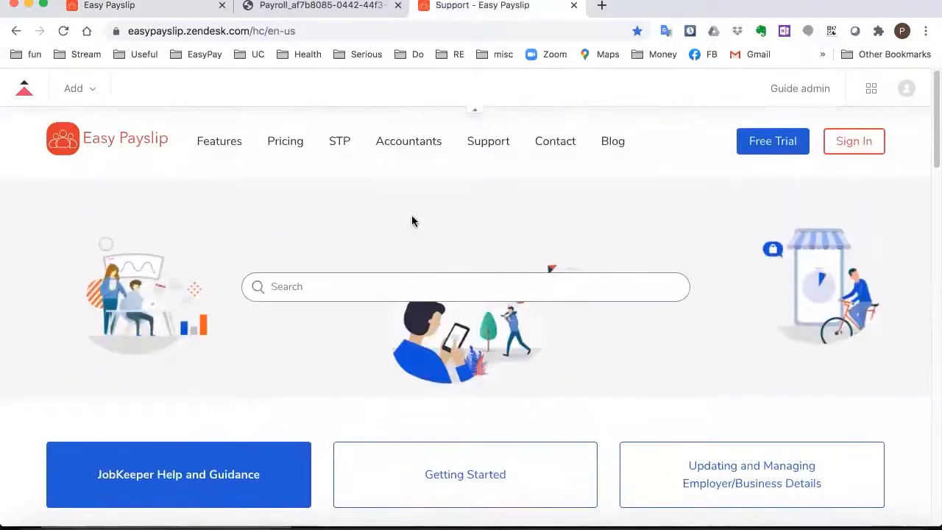
{"action": "scroll", "coordinate": [350, 243], "scroll_direction": "down", "scroll_amount": 2}
{"action": "scroll", "coordinate": [370, 217], "scroll_direction": "up", "scroll_amount": 2}
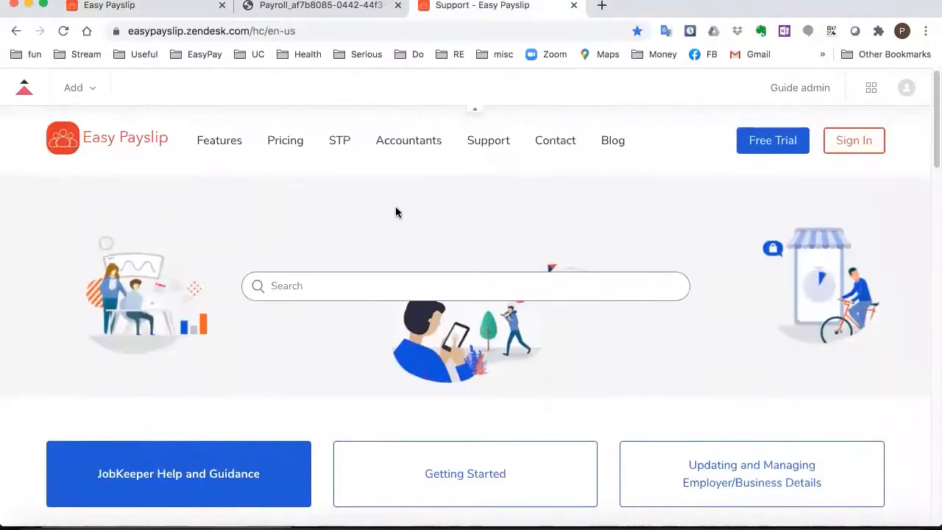
{"action": "left_click", "coordinate": [555, 139]}
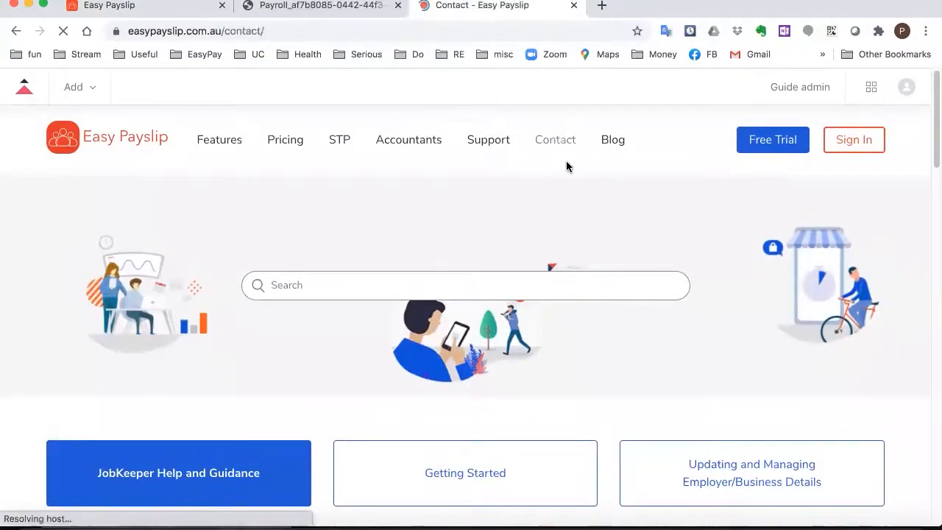
Scroll down to the phone, email and enquiry form, then return to the Free Offer slide
{"action": "scroll", "coordinate": [326, 272], "scroll_direction": "down", "scroll_amount": 3}
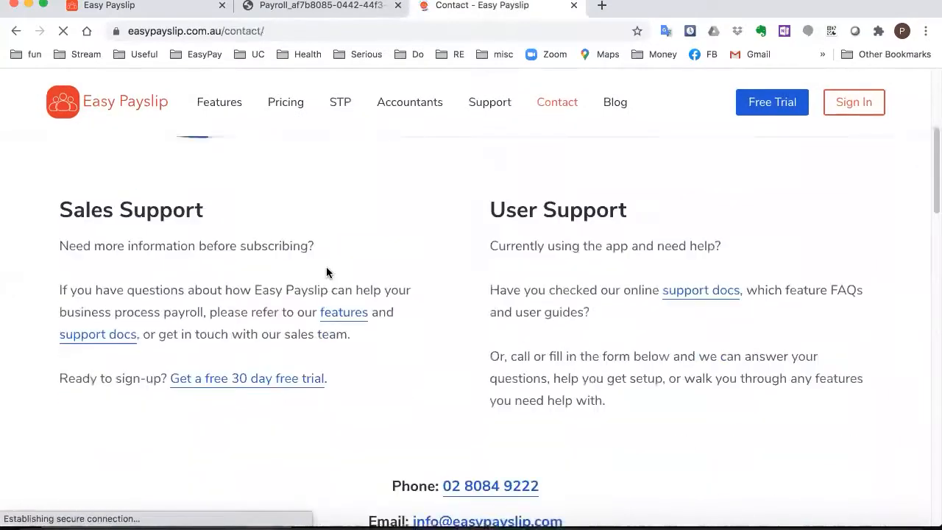
{"action": "scroll", "coordinate": [326, 271], "scroll_direction": "down", "scroll_amount": 3}
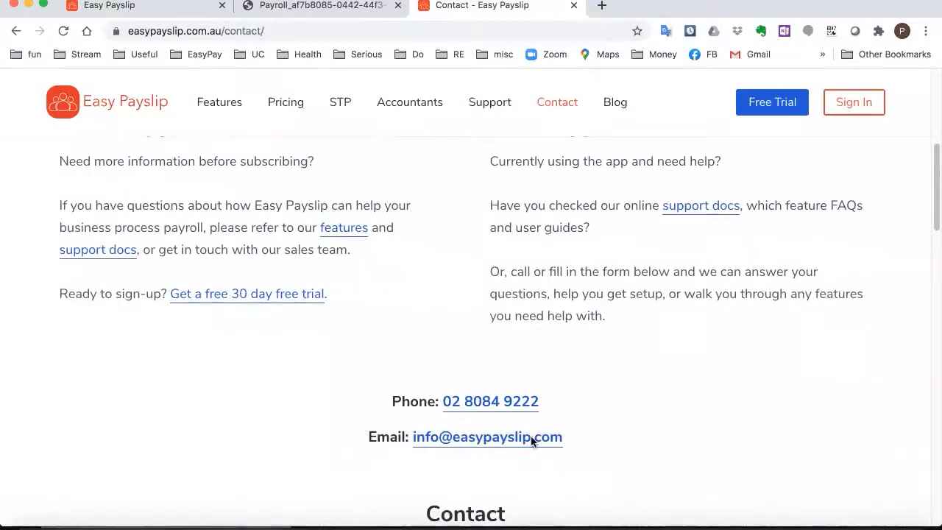
{"action": "scroll", "coordinate": [231, 425], "scroll_direction": "down", "scroll_amount": 1}
{"action": "right_click", "coordinate": [231, 426]}
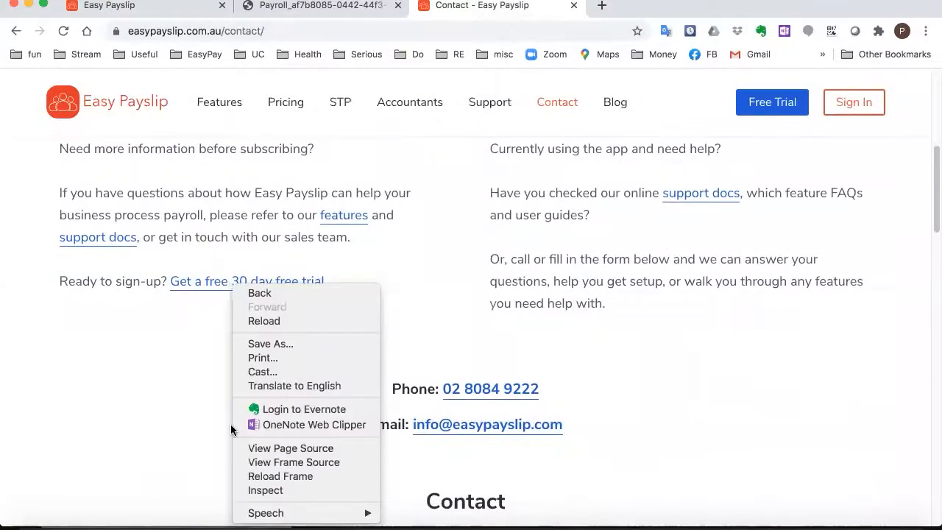
{"action": "left_click", "coordinate": [193, 409]}
{"action": "scroll", "coordinate": [194, 409], "scroll_direction": "down", "scroll_amount": 5}
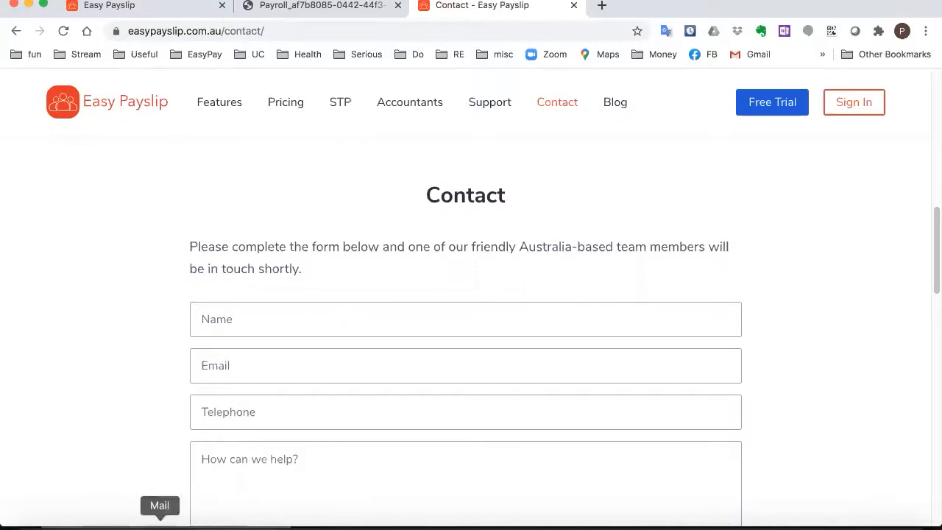
{"action": "left_click", "coordinate": [313, 520]}
Start the slideshow at the Free Offer slide and reveal its remaining bullets
{"action": "left_click", "coordinate": [624, 347]}
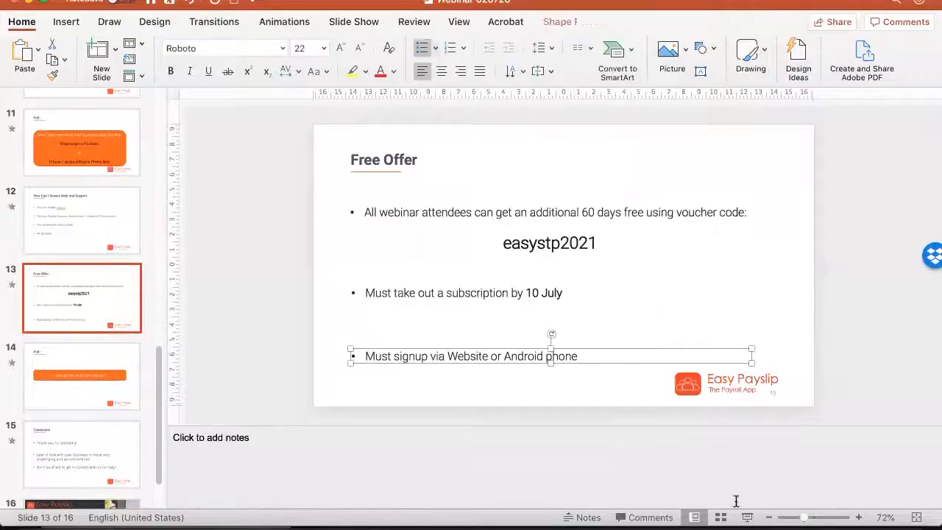
{"action": "left_click", "coordinate": [746, 511]}
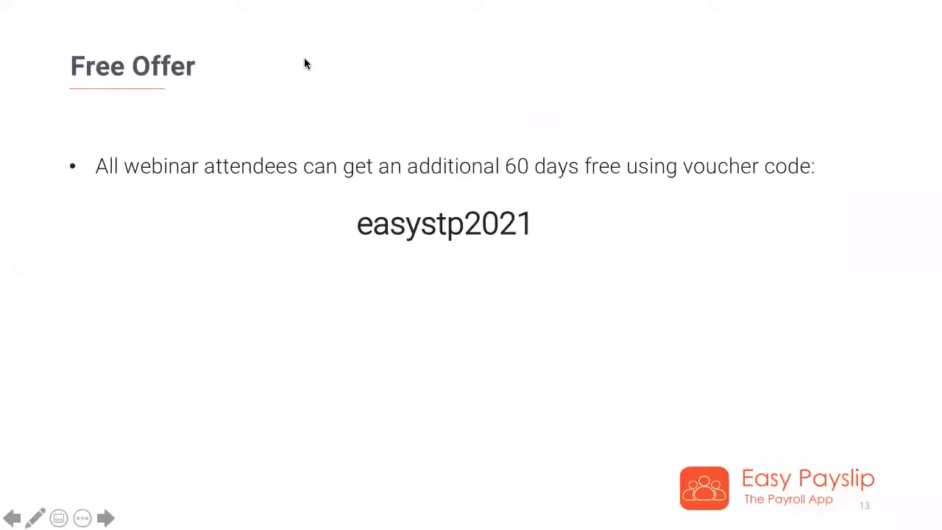
{"action": "left_click", "coordinate": [328, 183]}
{"action": "left_click", "coordinate": [329, 182]}
Advance past the 'How did you find this webinar?' poll to 'Thank you for attending!'
{"action": "left_click", "coordinate": [329, 183]}
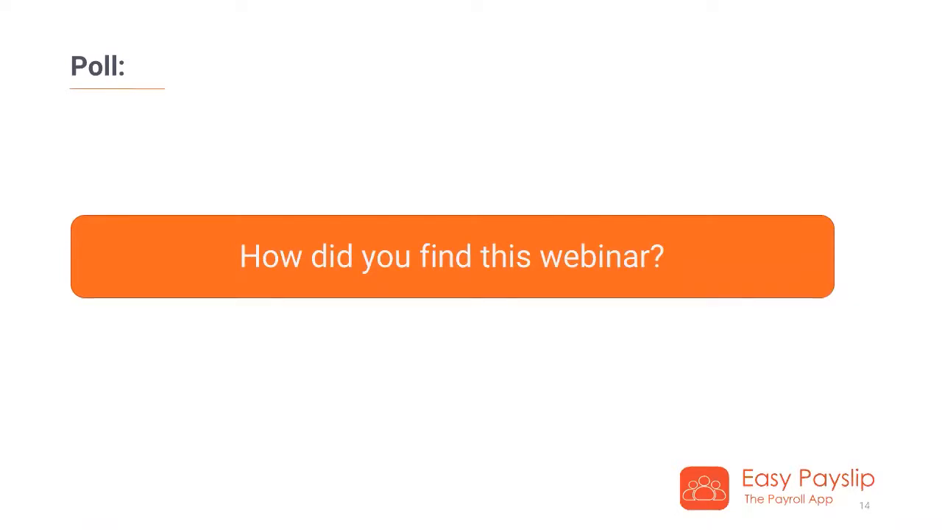
{"action": "left_click", "coordinate": [267, 329]}
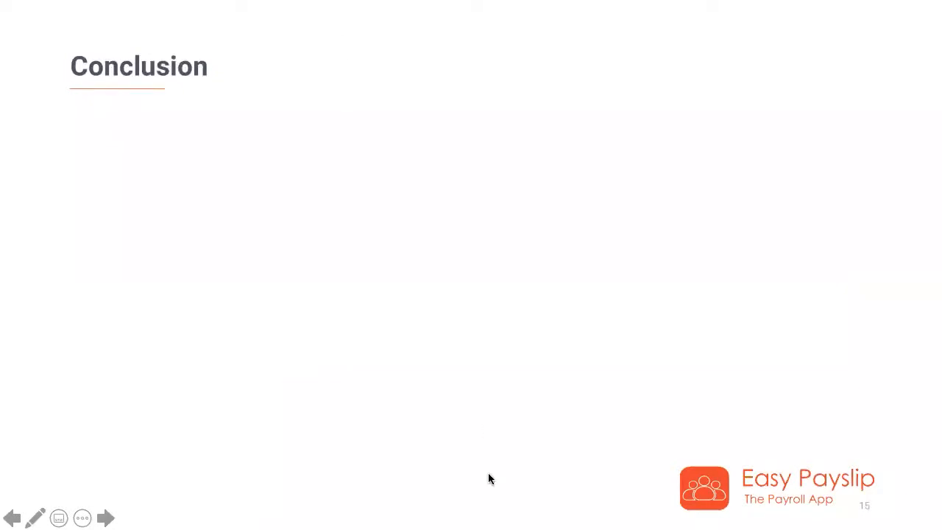
{"action": "key", "text": "Right"}
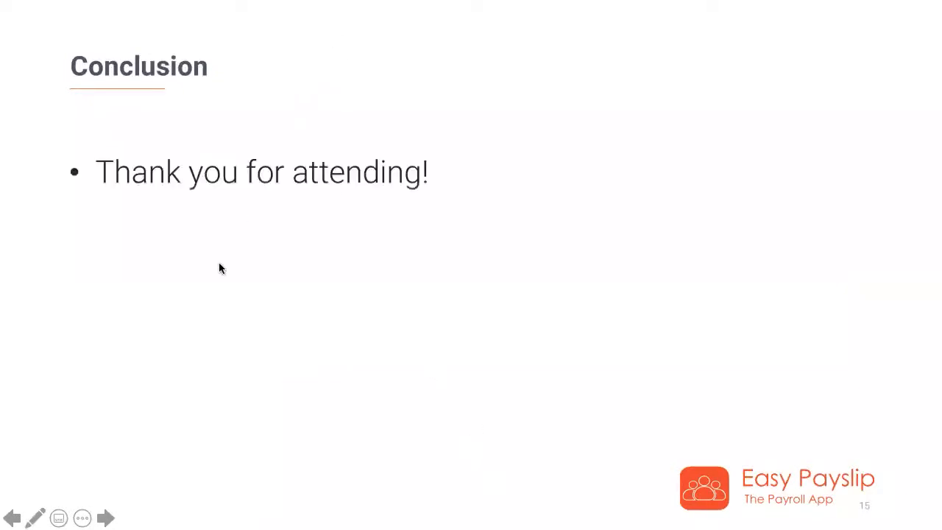